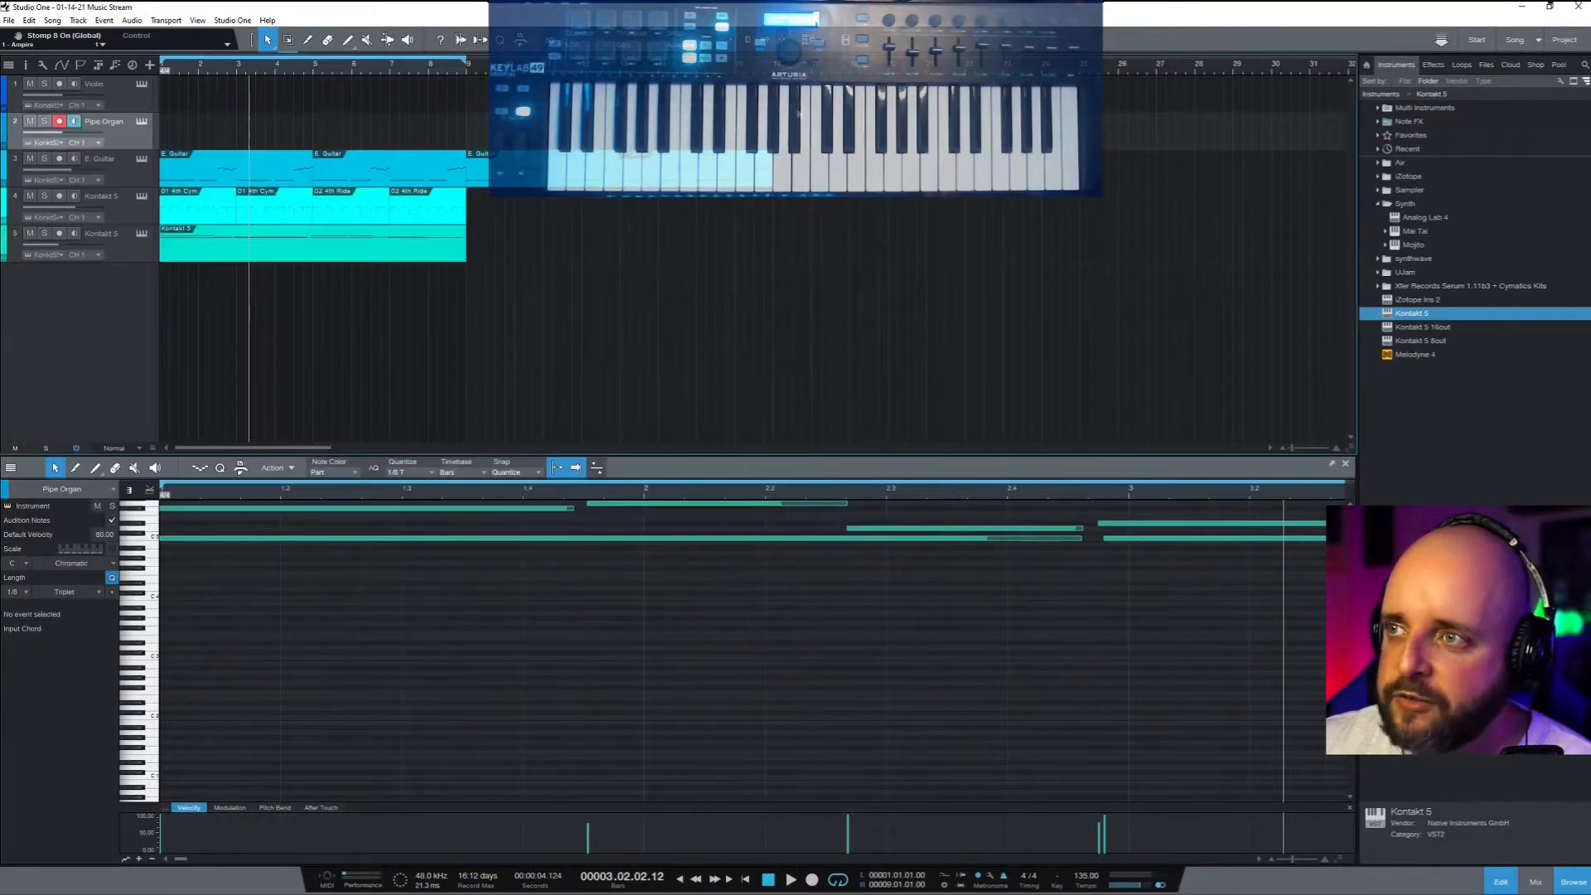
Open the Console and drag ValhallaRoom_x64 from the Effects browser onto the Pipe Organ's Inserts
left_click(1537, 882)
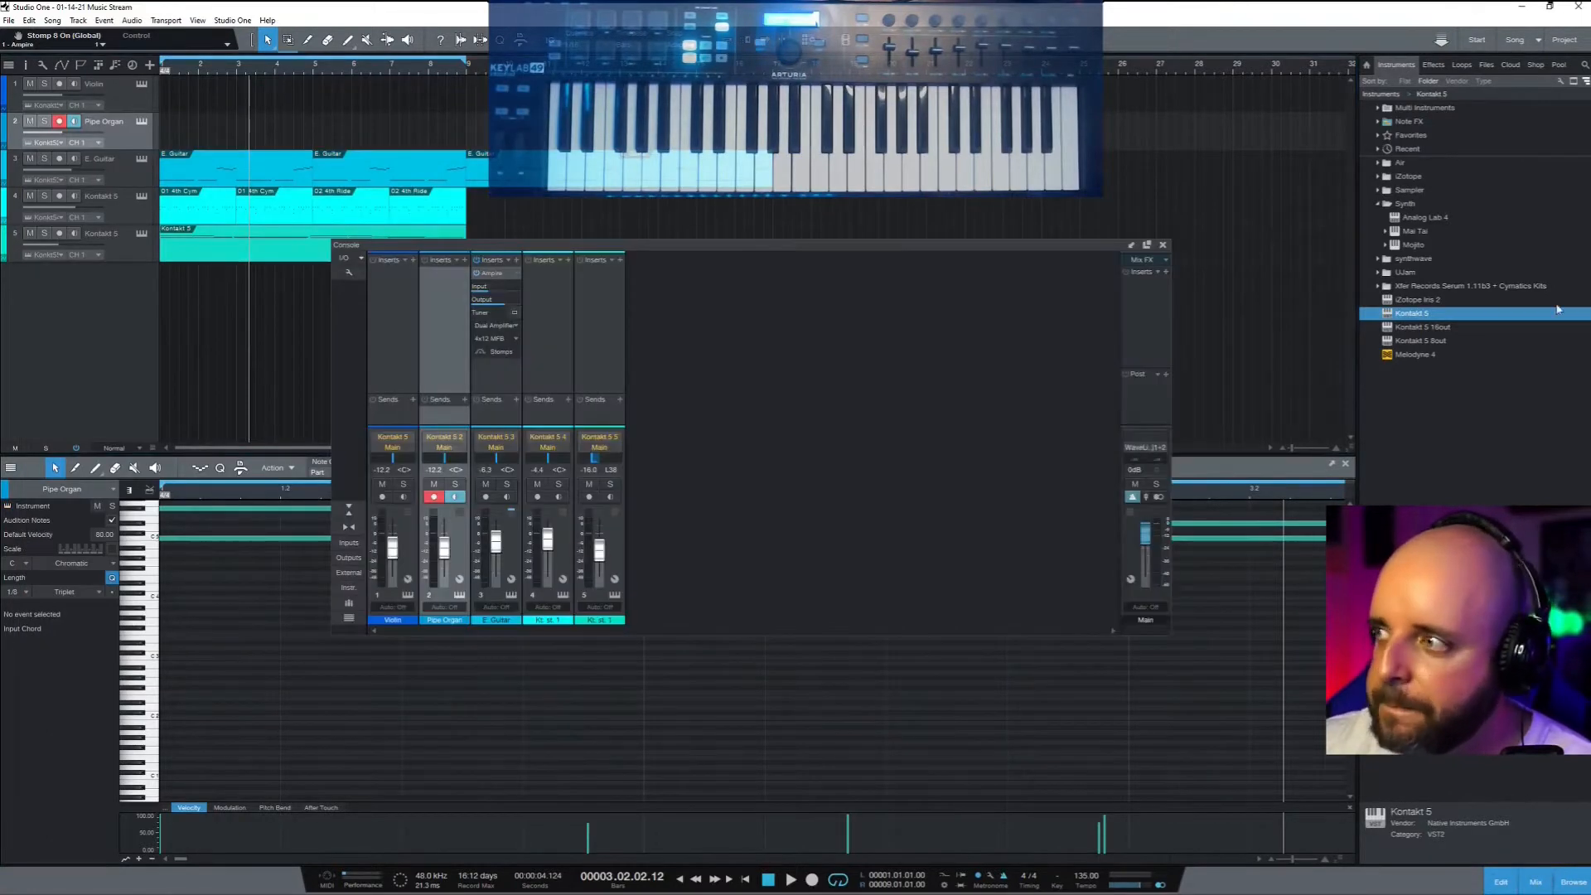
left_click(1433, 65)
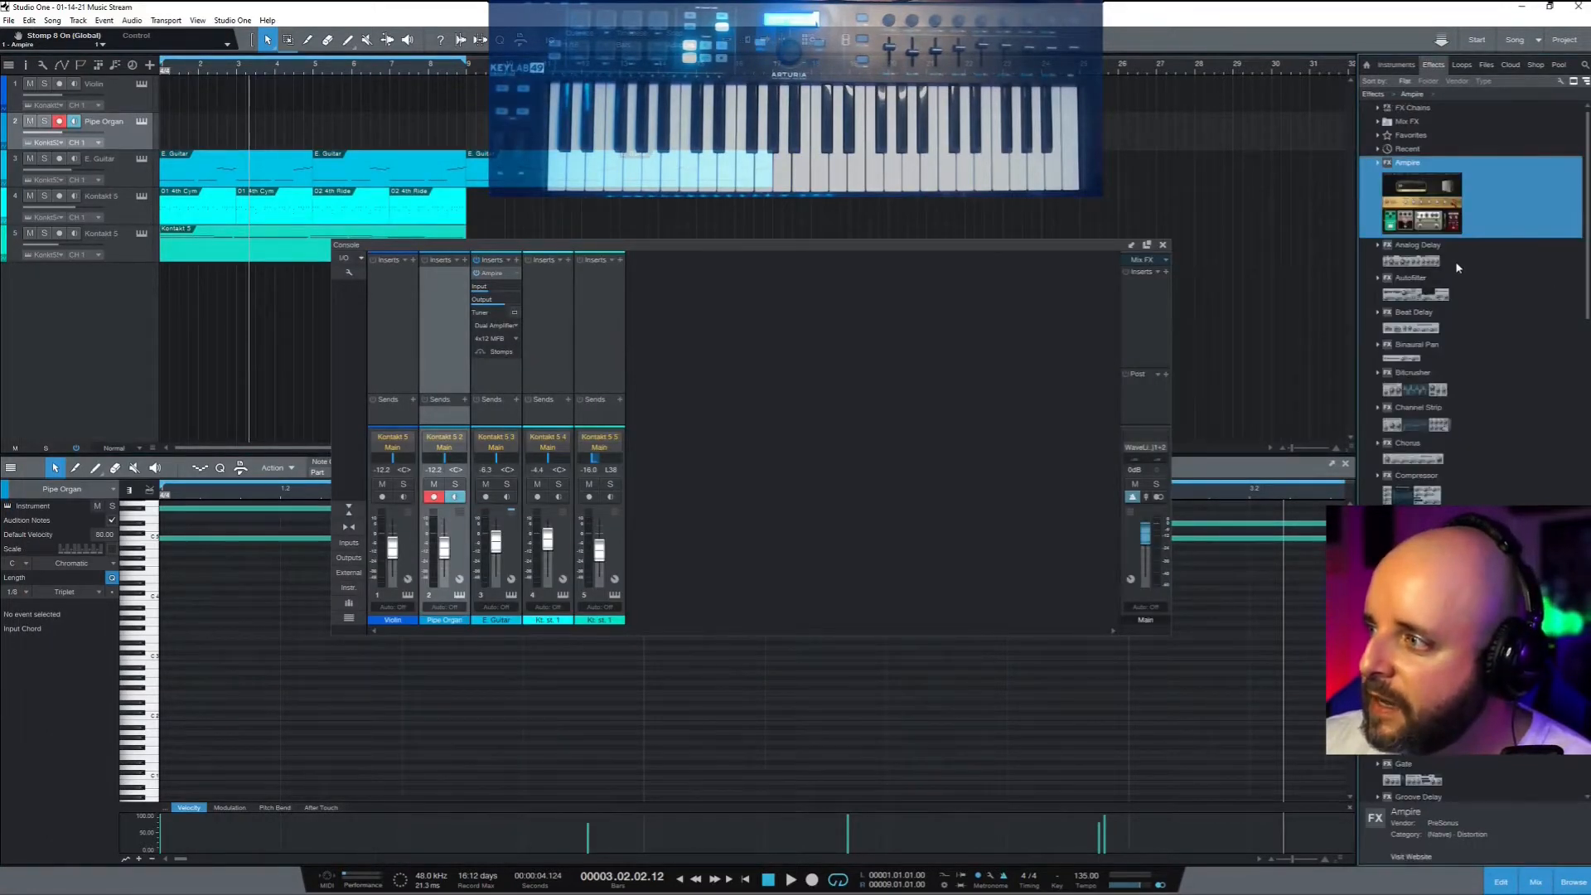
scroll(1454, 281, "down", 10)
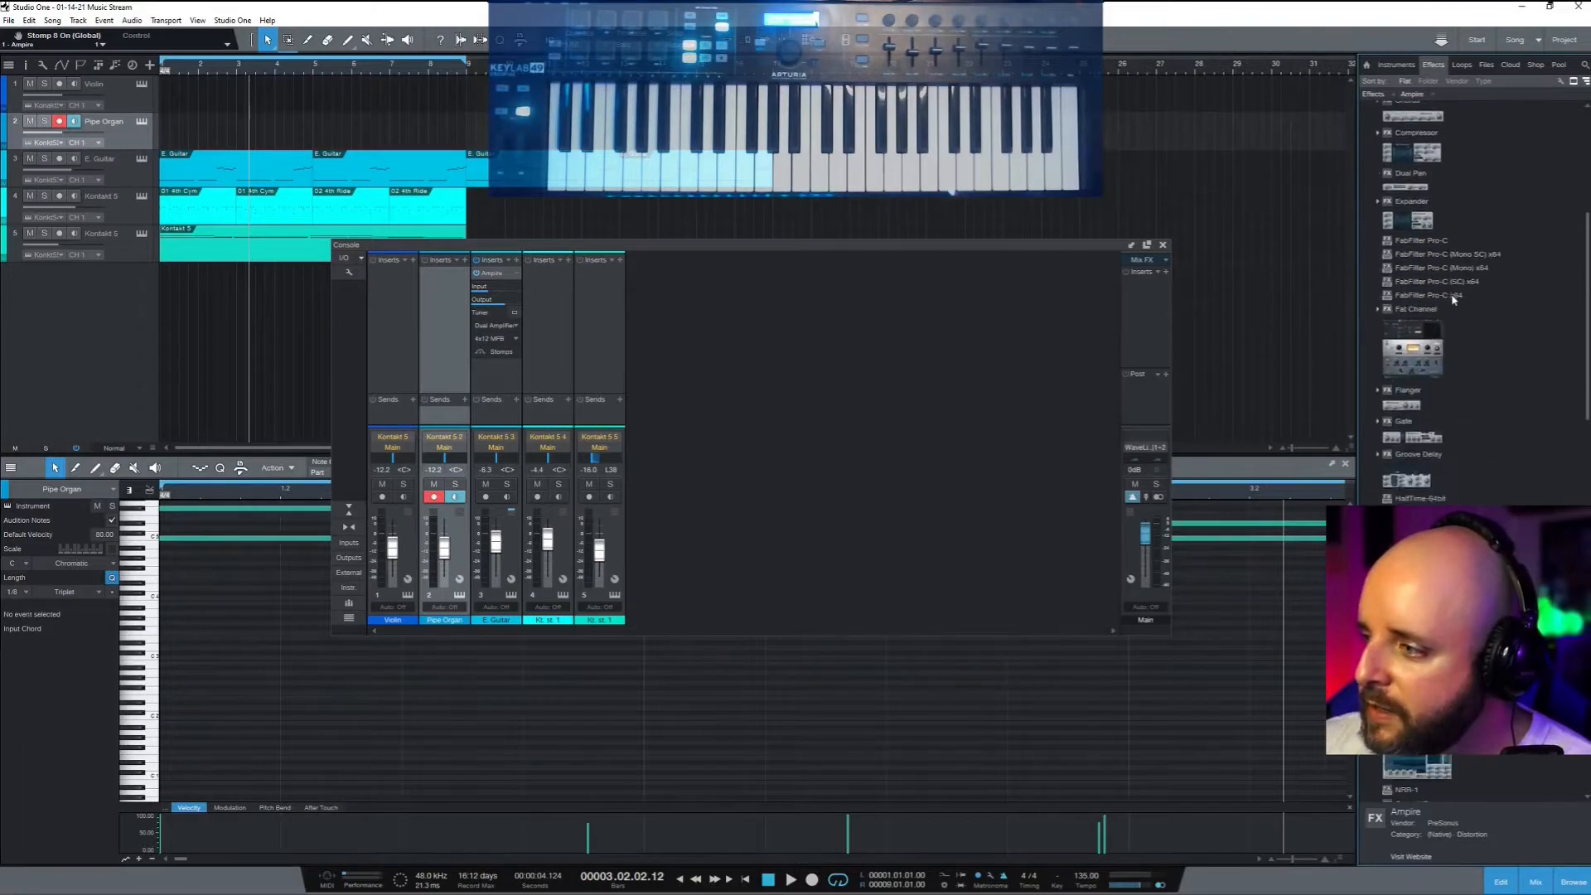
scroll(1448, 303, "down", 9)
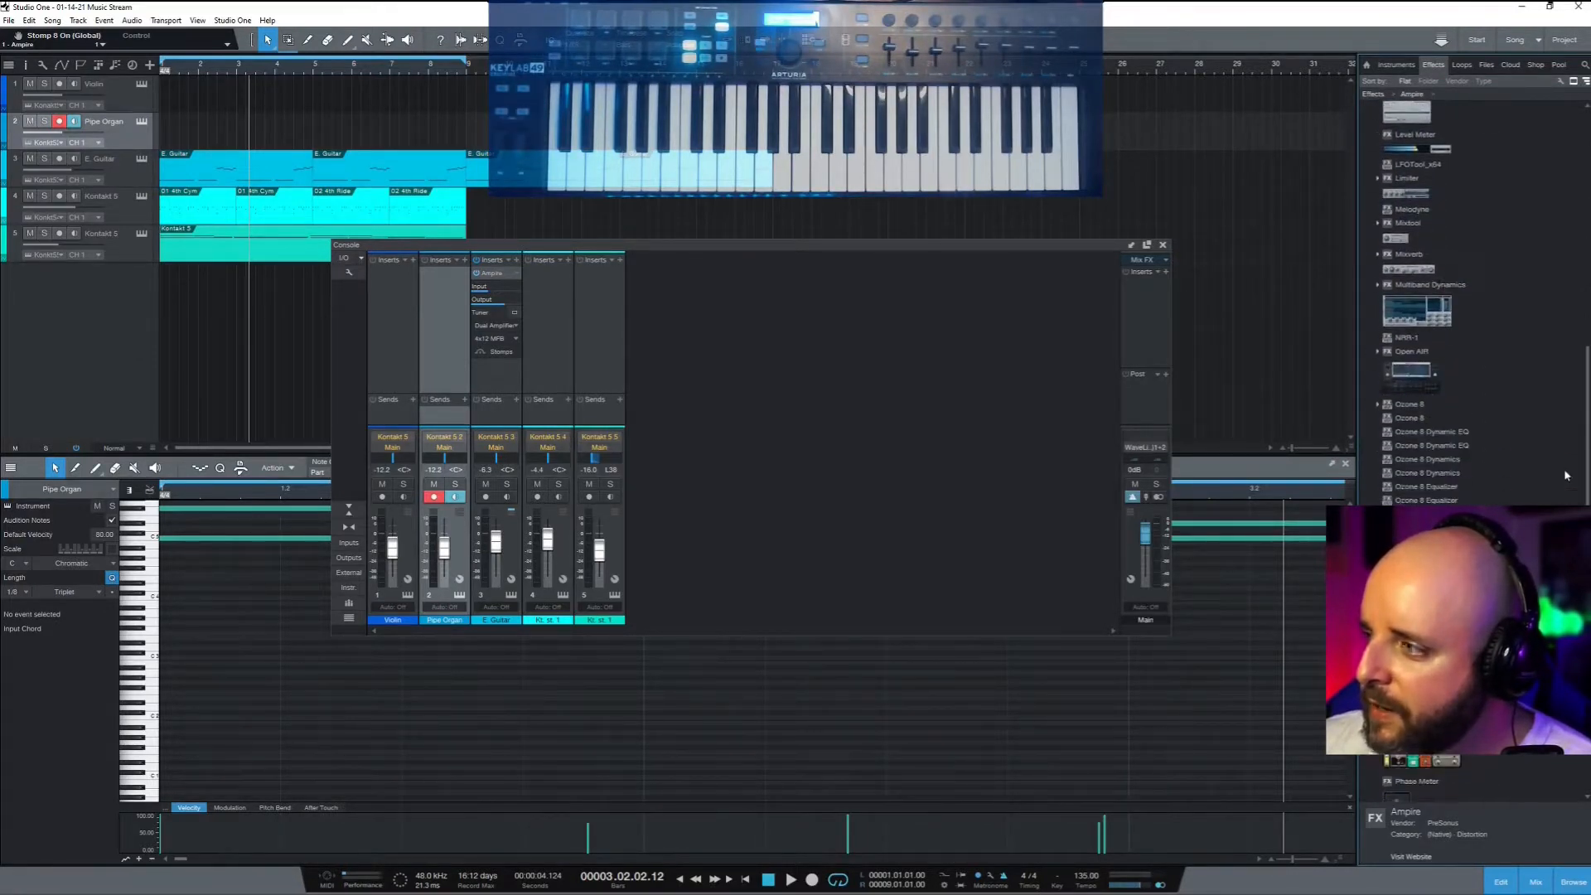
scroll(1566, 475, "down", 10)
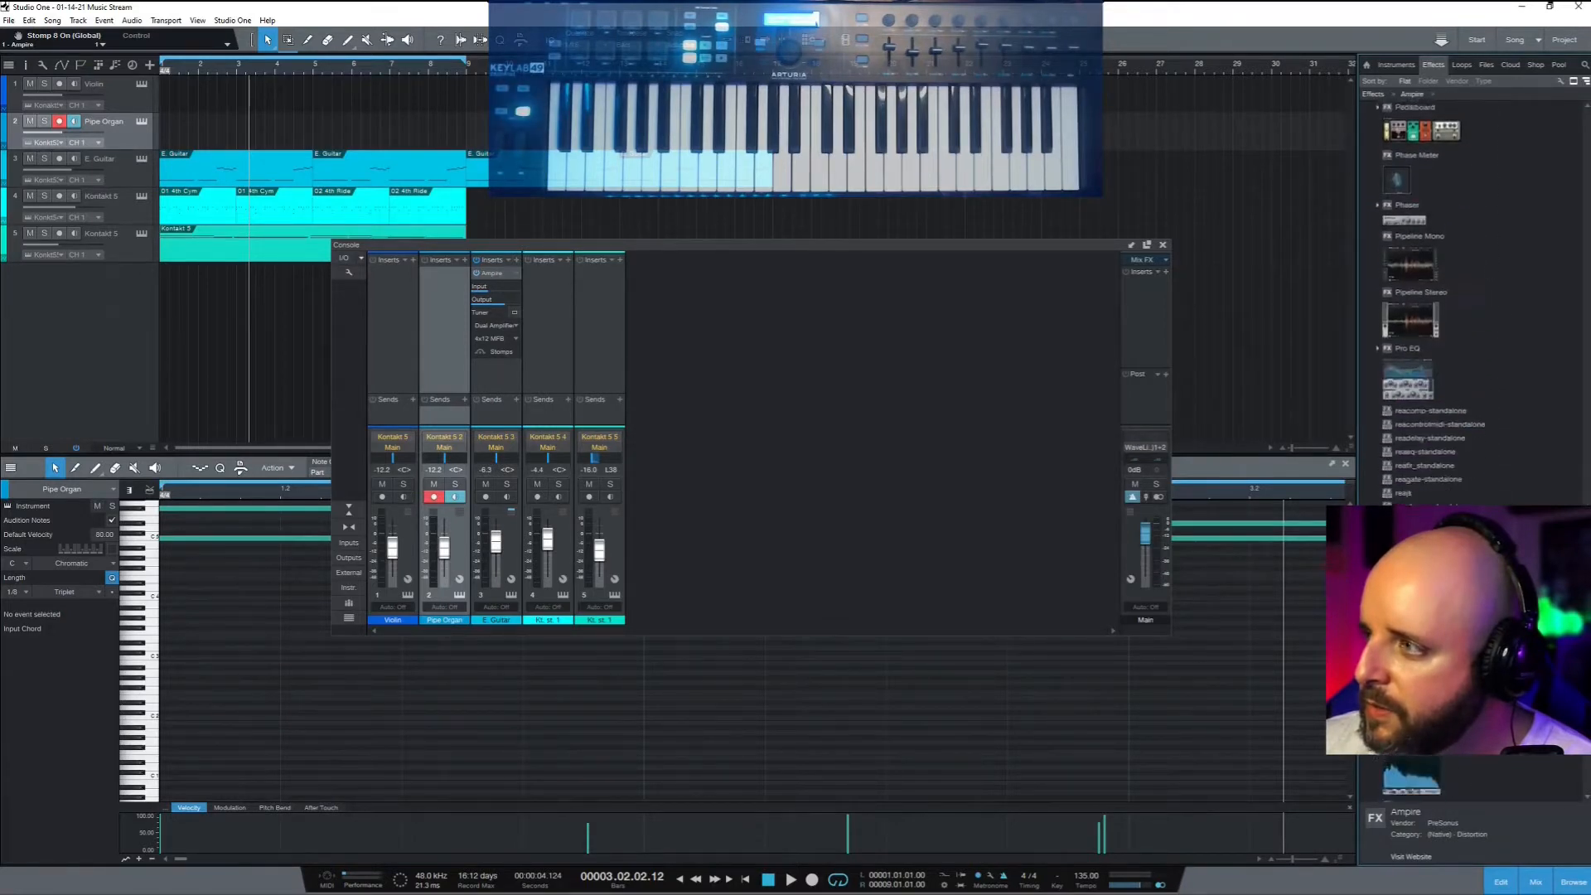
scroll(1470, 290, "down", 4)
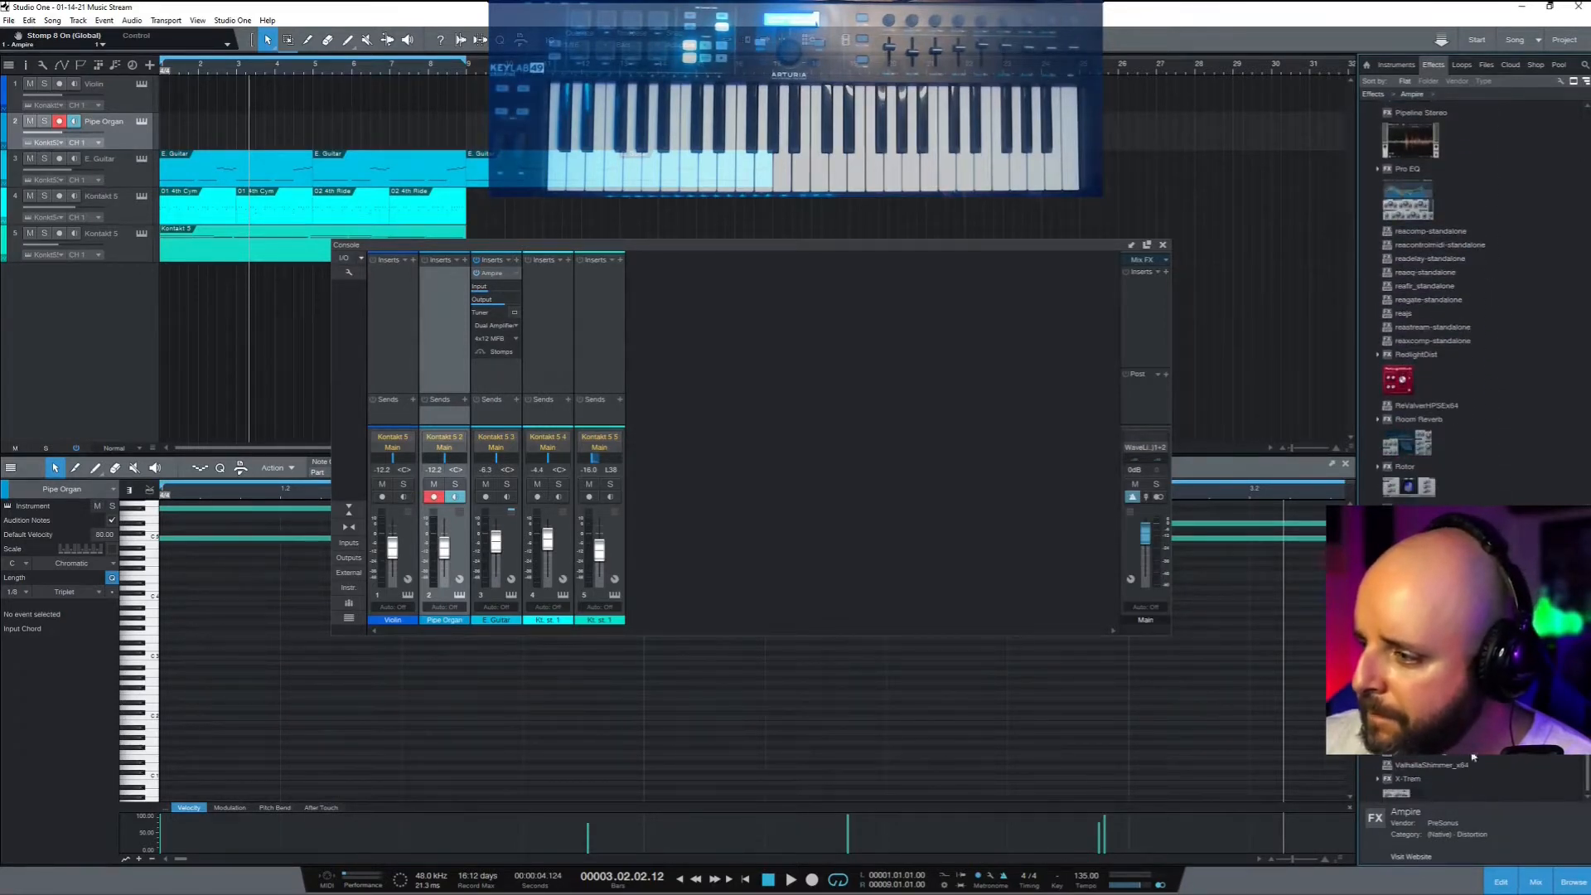
left_click(1376, 755)
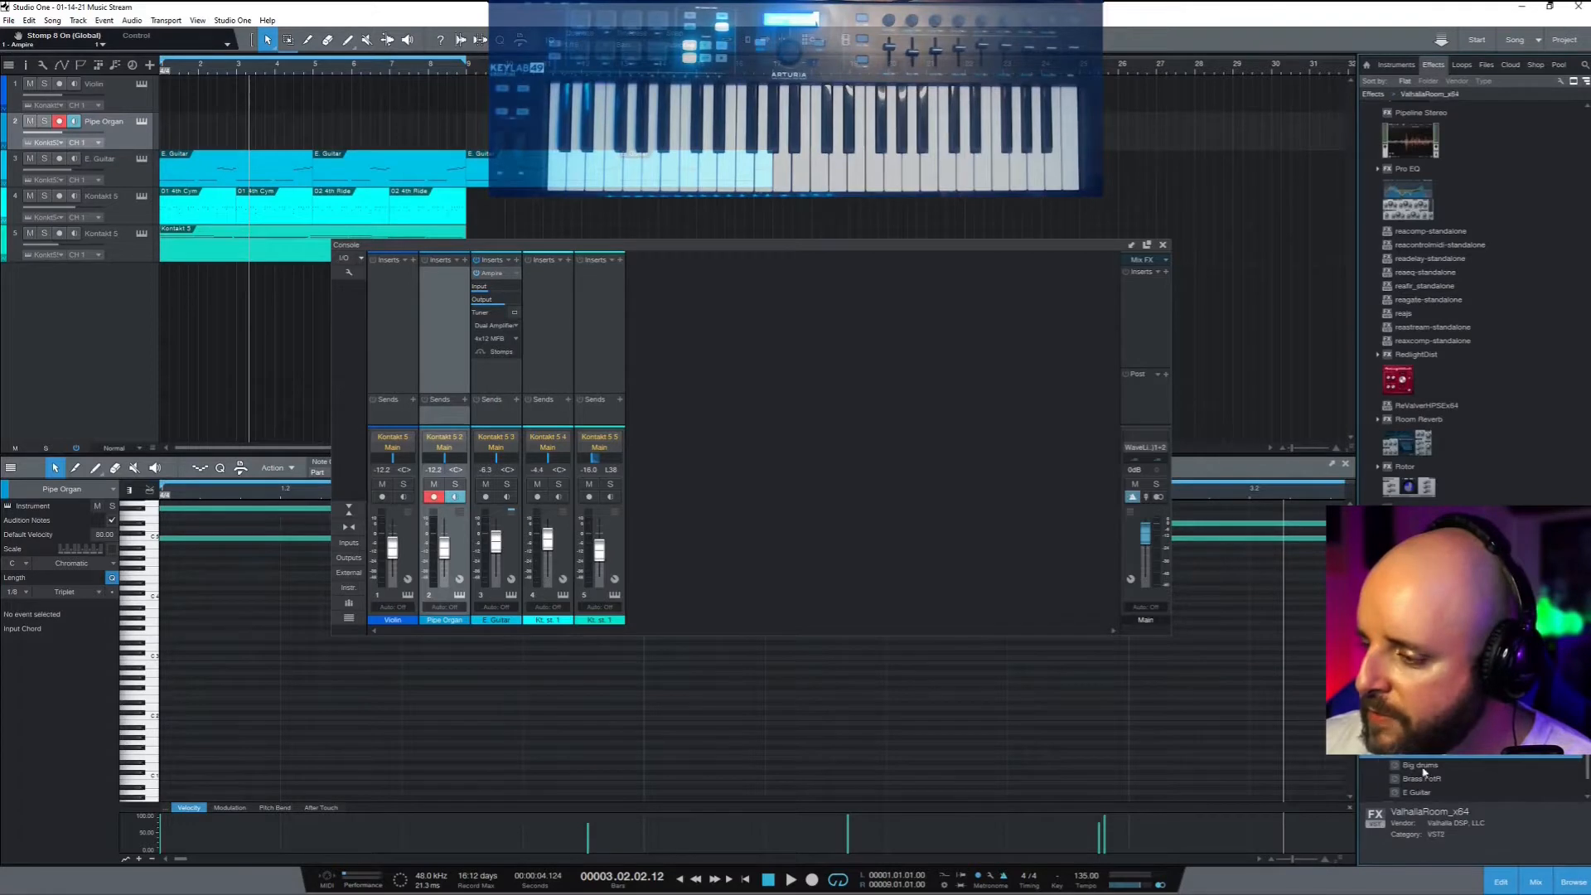
scroll(1424, 772, "down", 2)
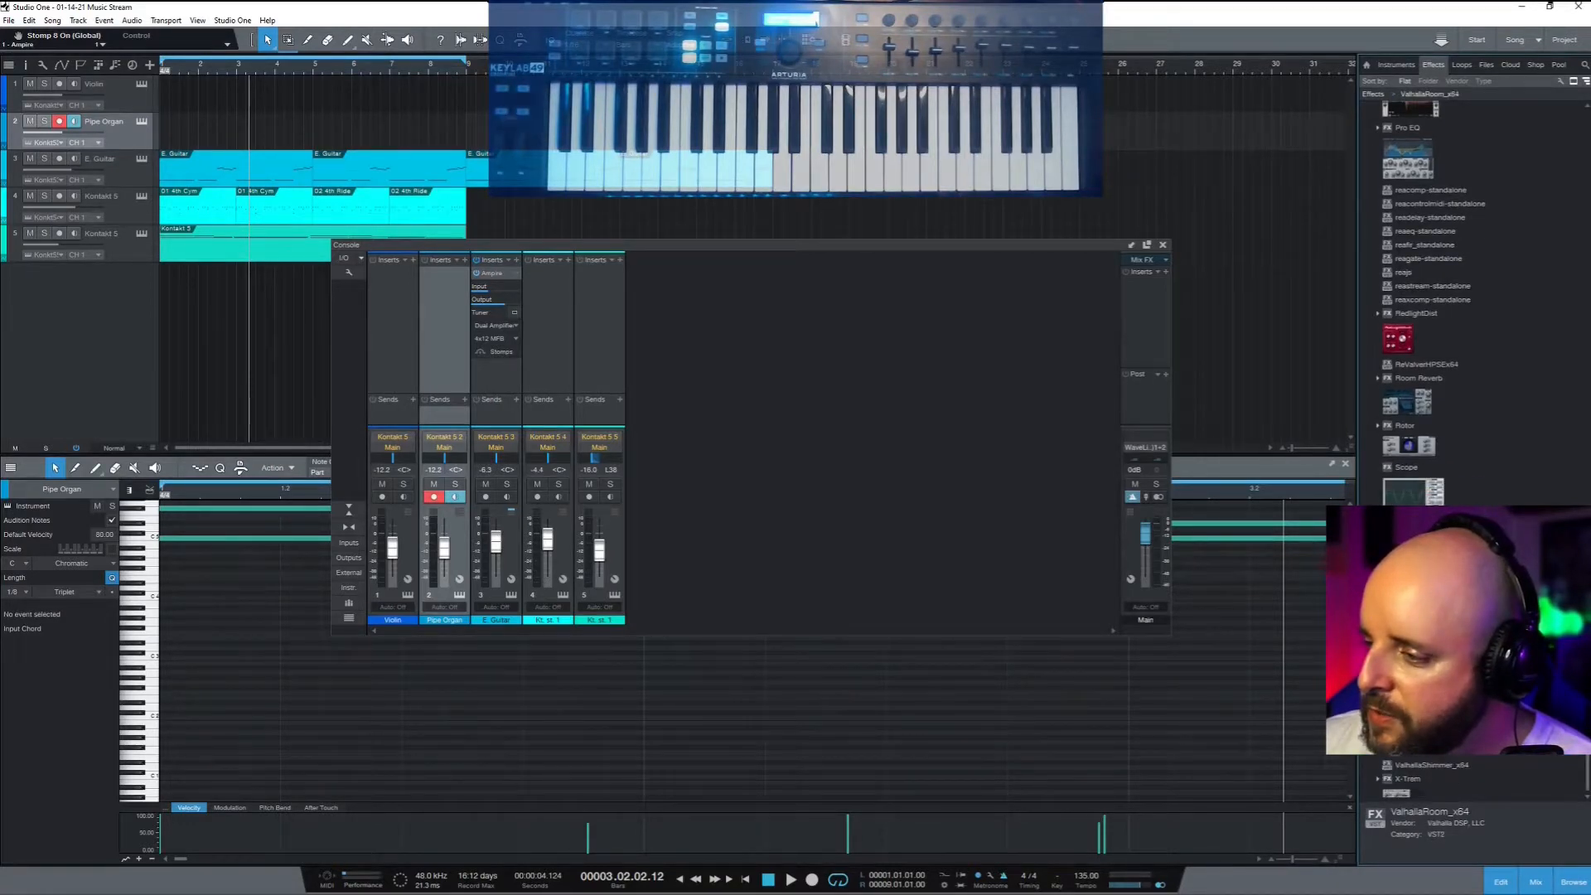
left_click_drag(1418, 712, 428, 286)
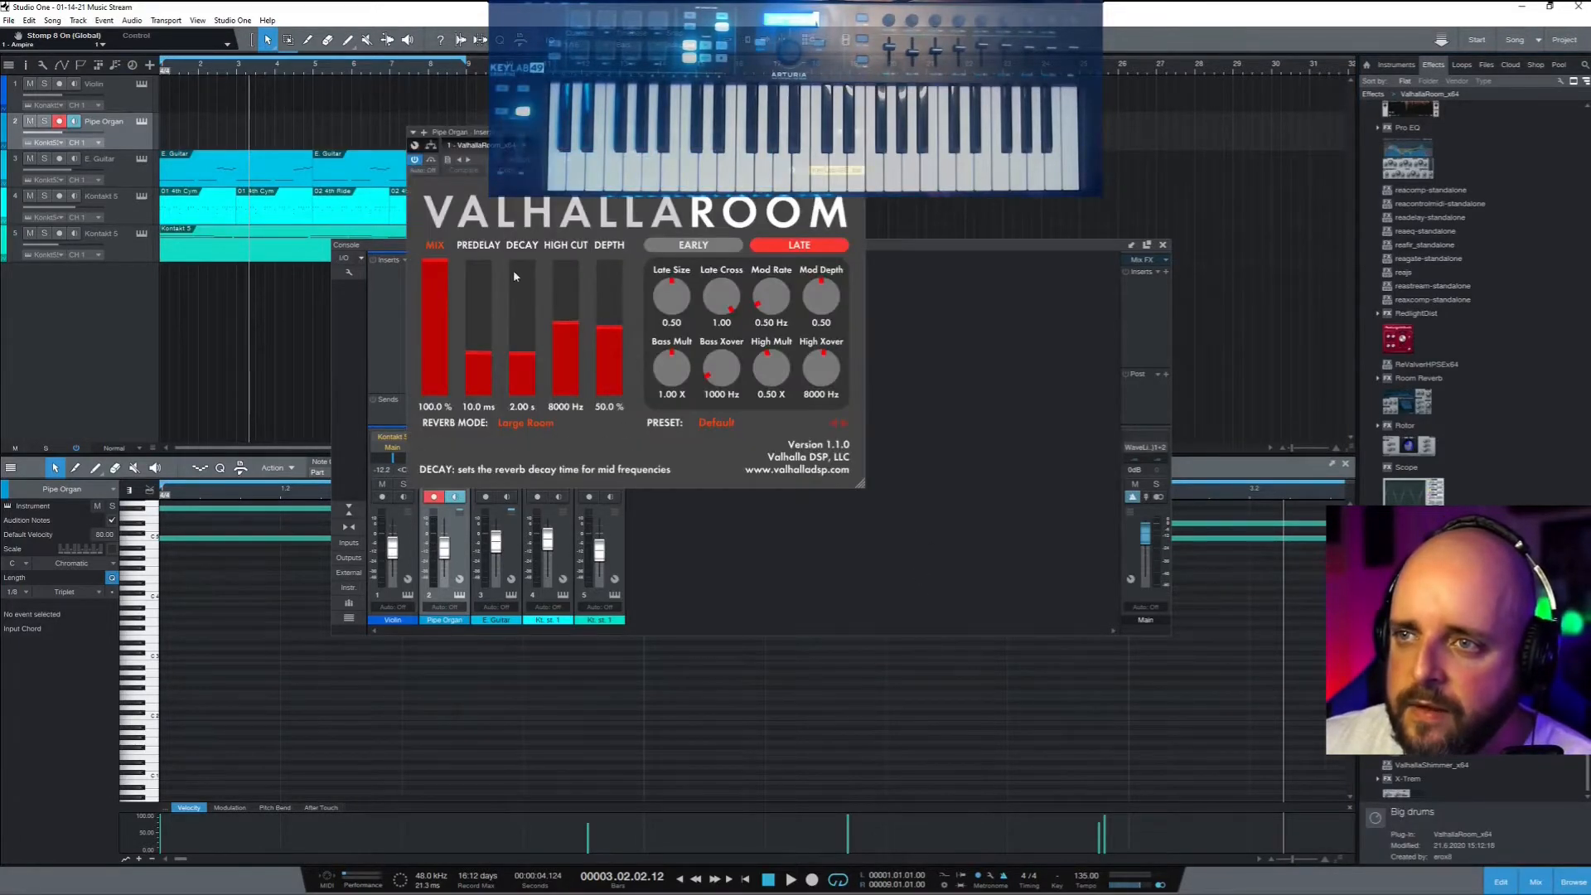
Lower the ValhallaRoom MIX to 71.4%, then close the reverb window and the Console
left_click_drag(435, 258, 437, 303)
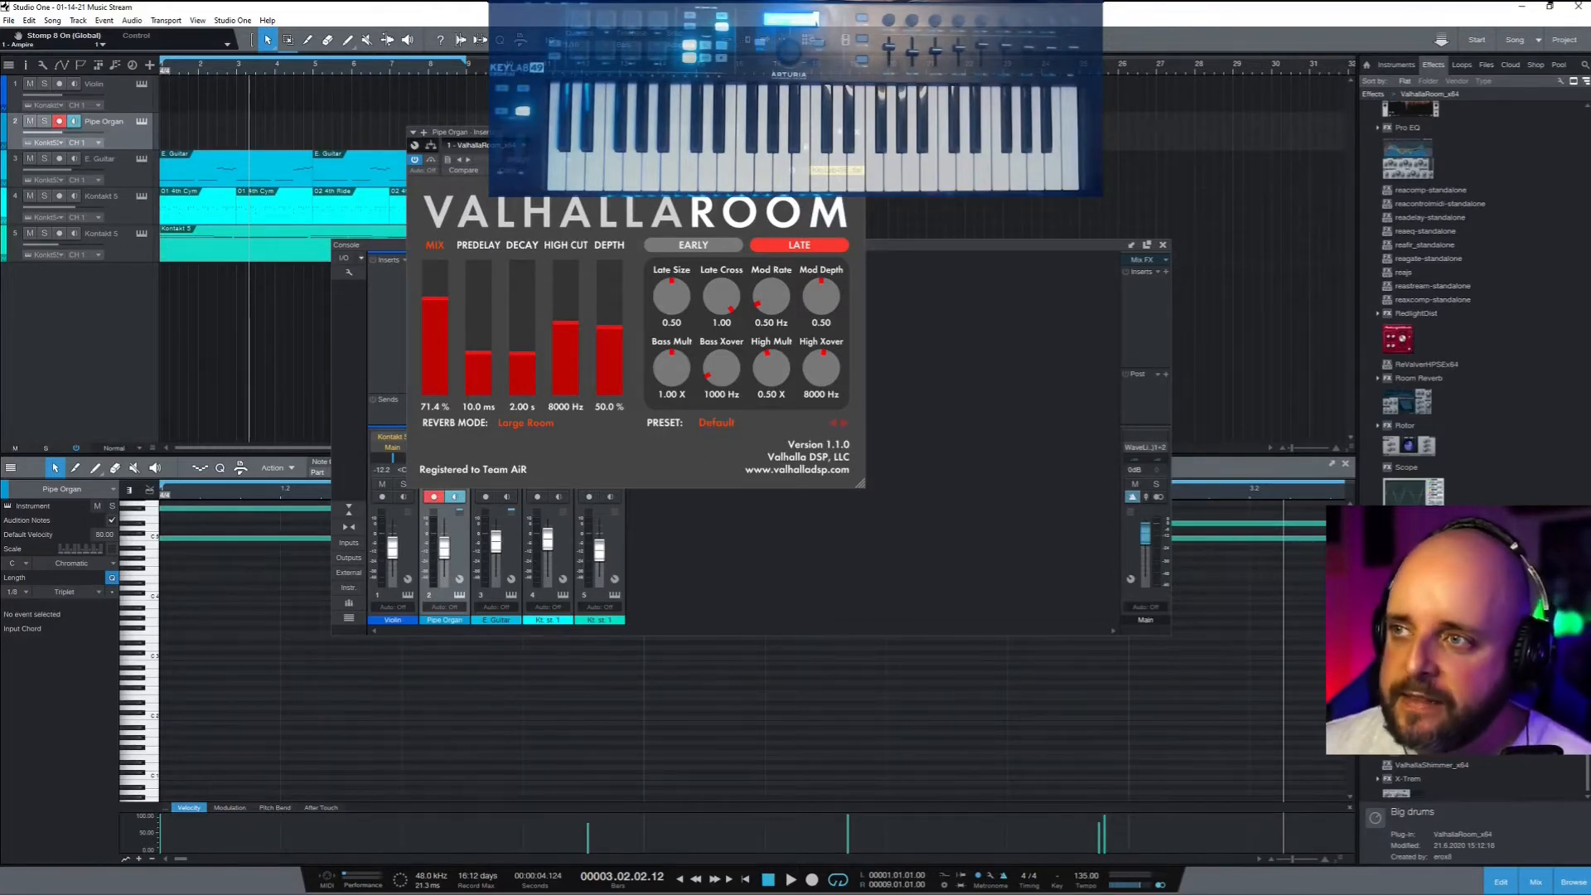
left_click_drag(783, 134, 786, 488)
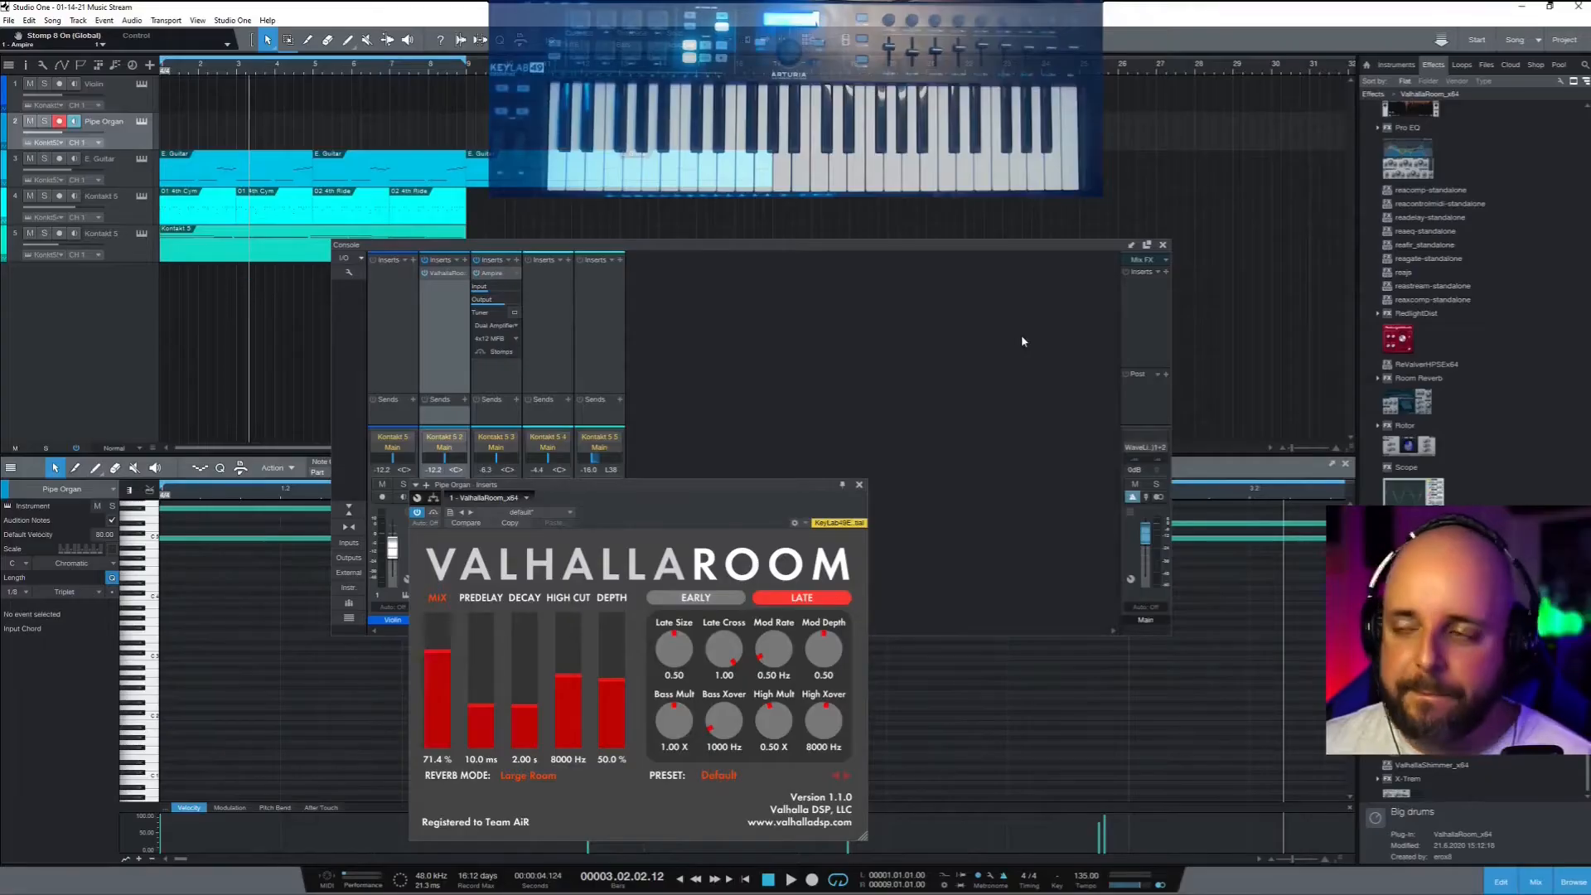
left_click(1162, 245)
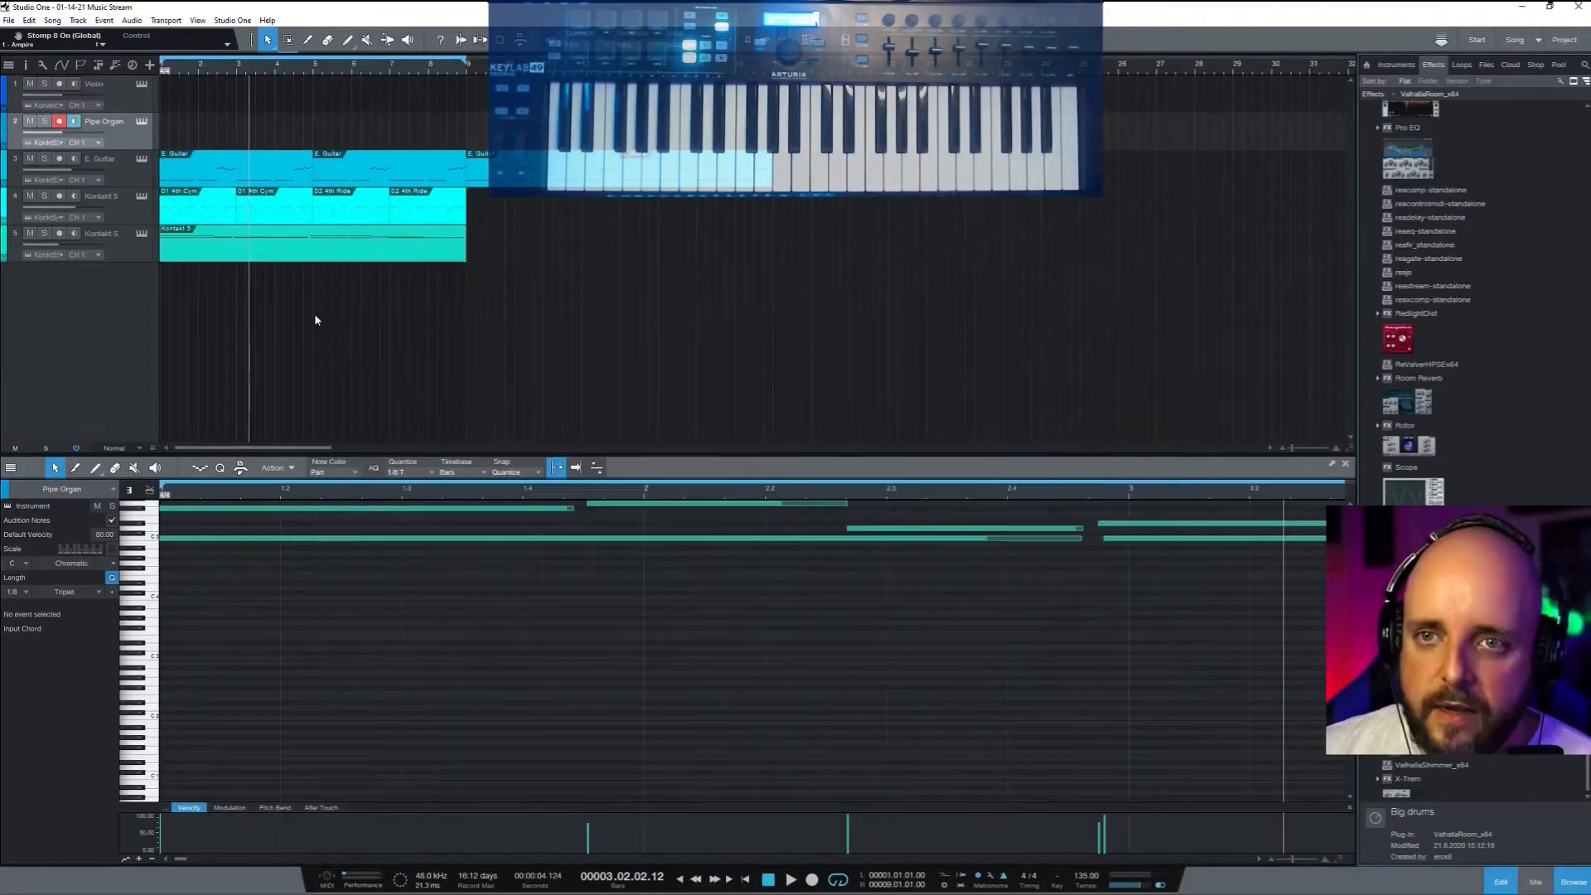
Record a new organ part on the Pipe Organ track starting from the song's beginning
left_click(142, 122)
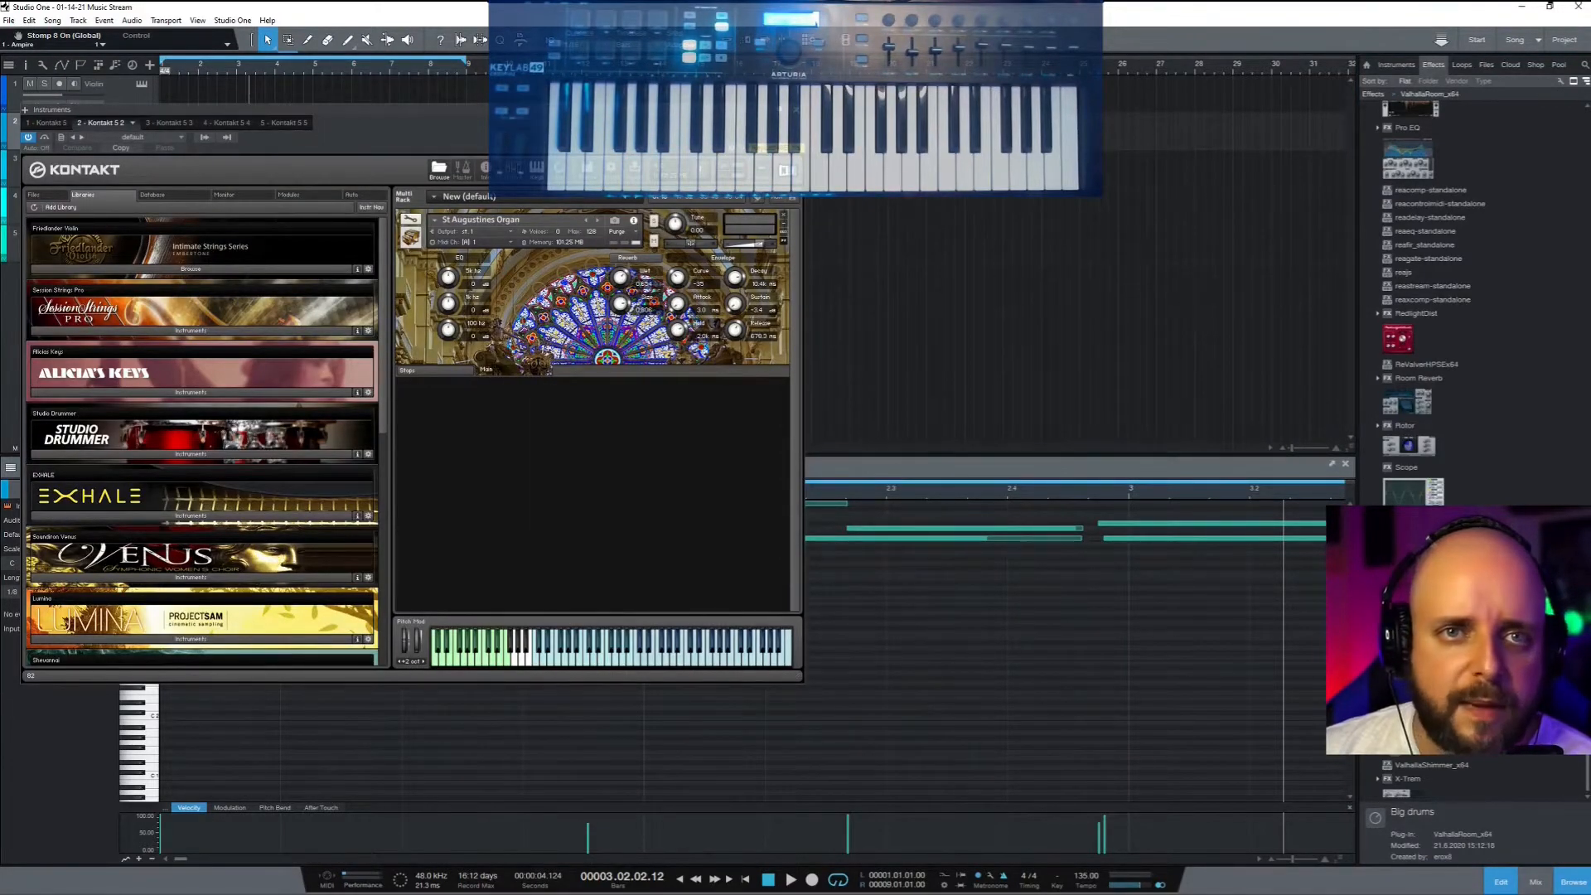
left_click(795, 110)
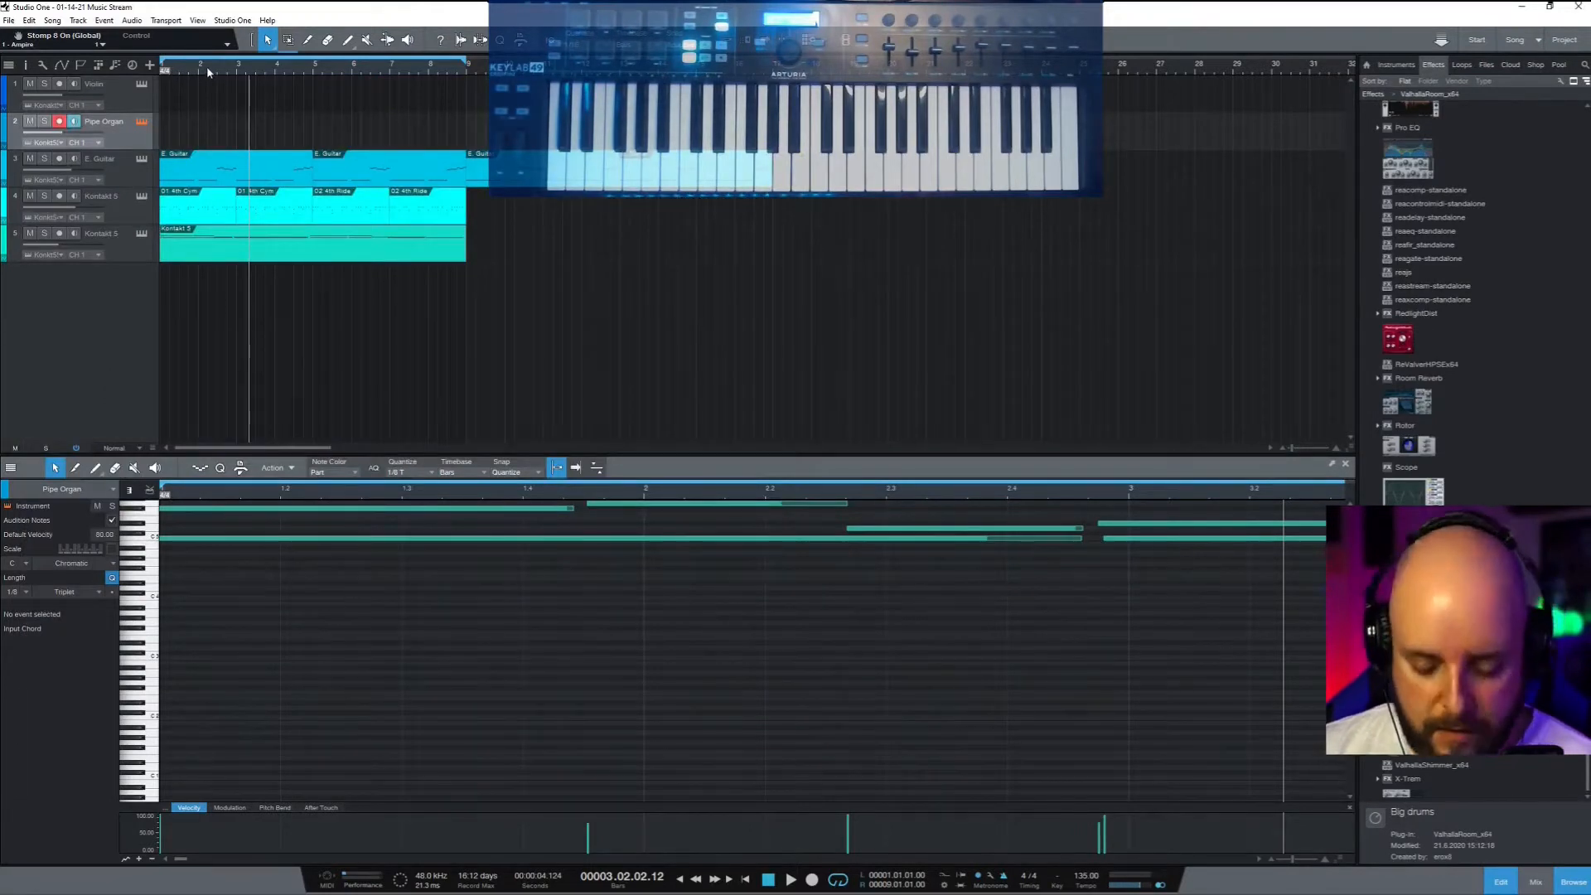
key("comma")
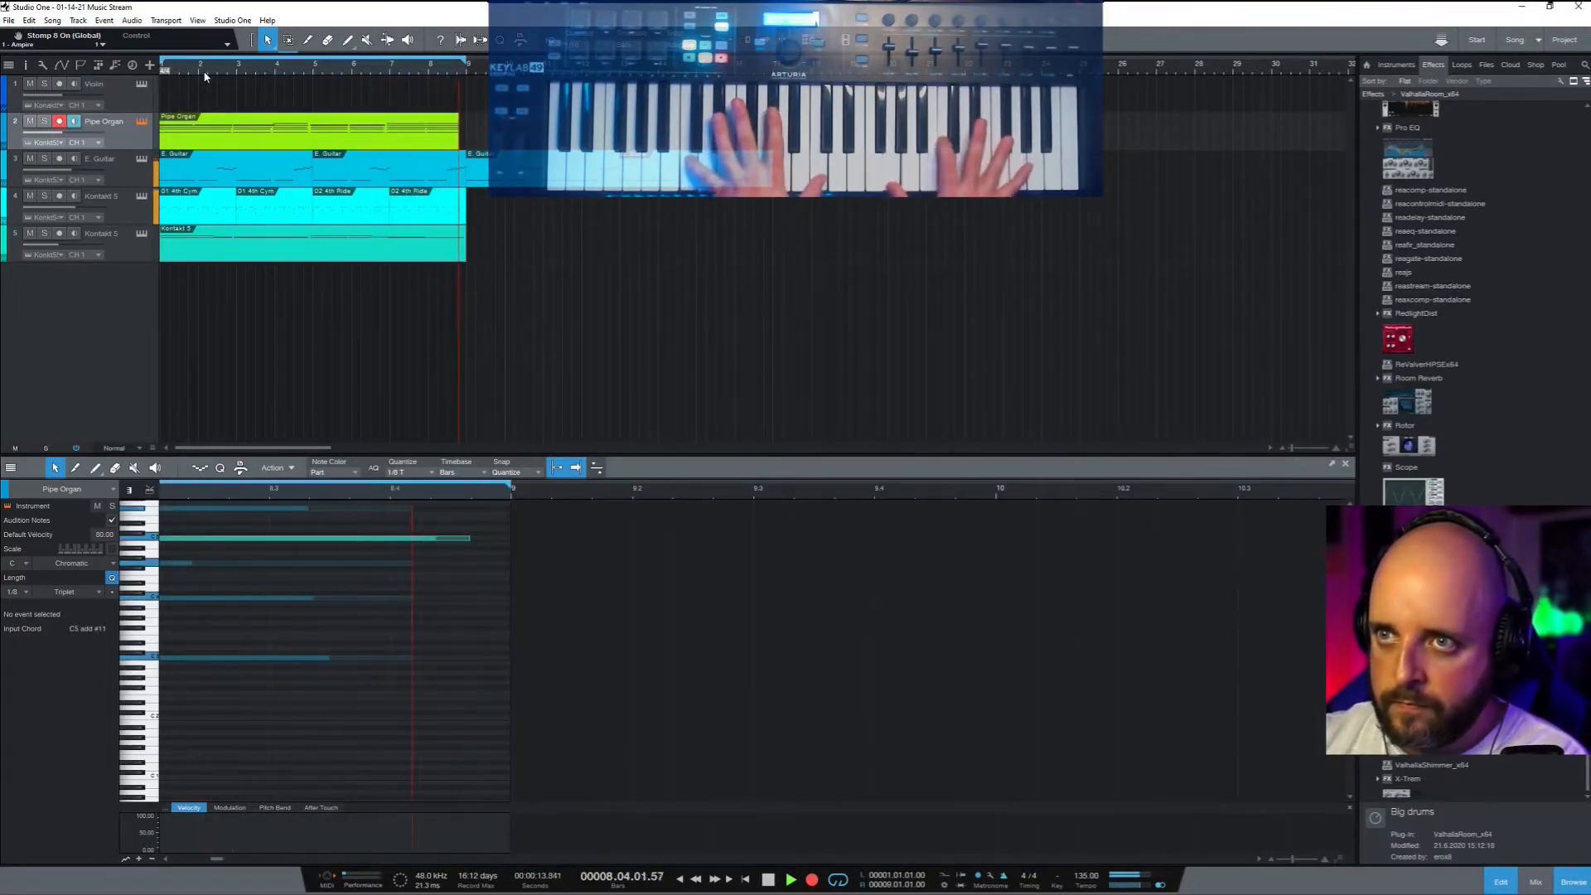
key("space")
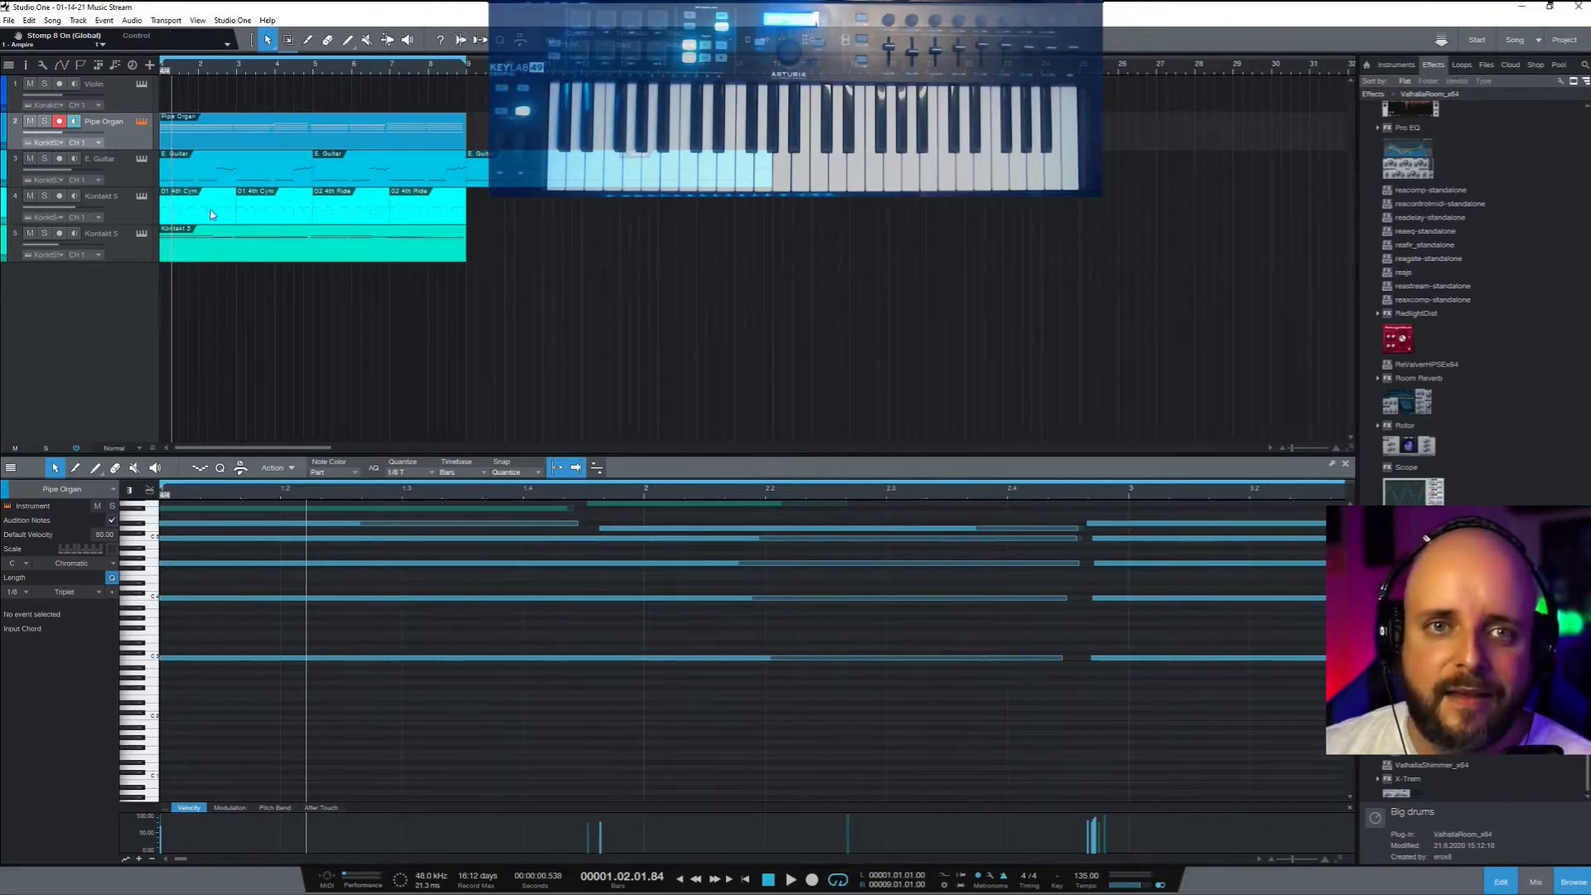
Resize the organ take's left-hand notes, including D#5, so they meet at bar 2
double_click(191, 139)
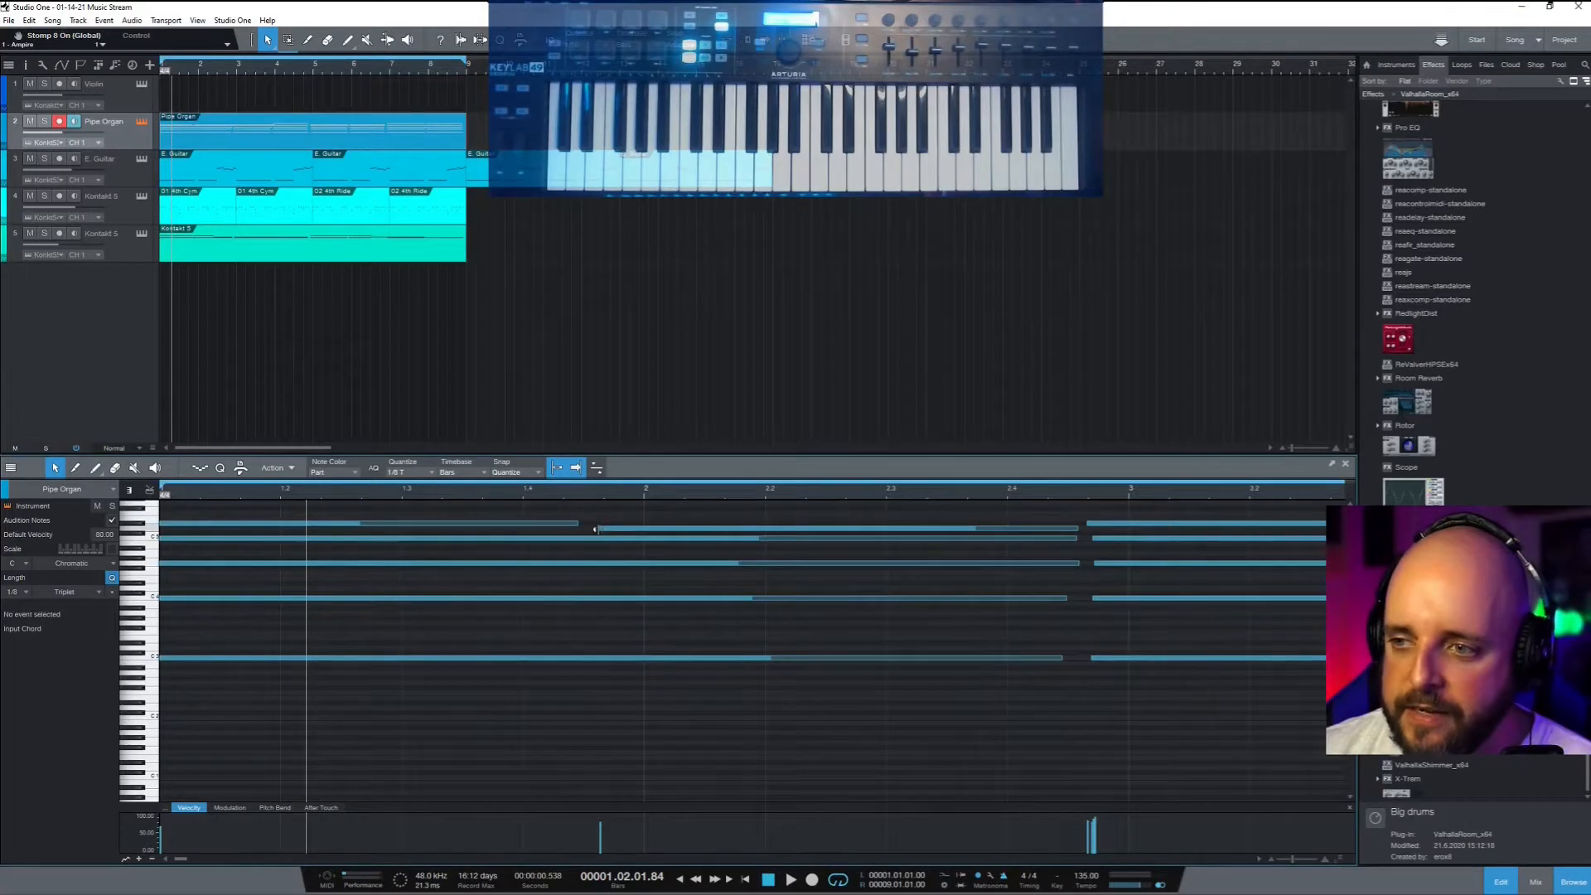
left_click_drag(607, 528, 651, 530)
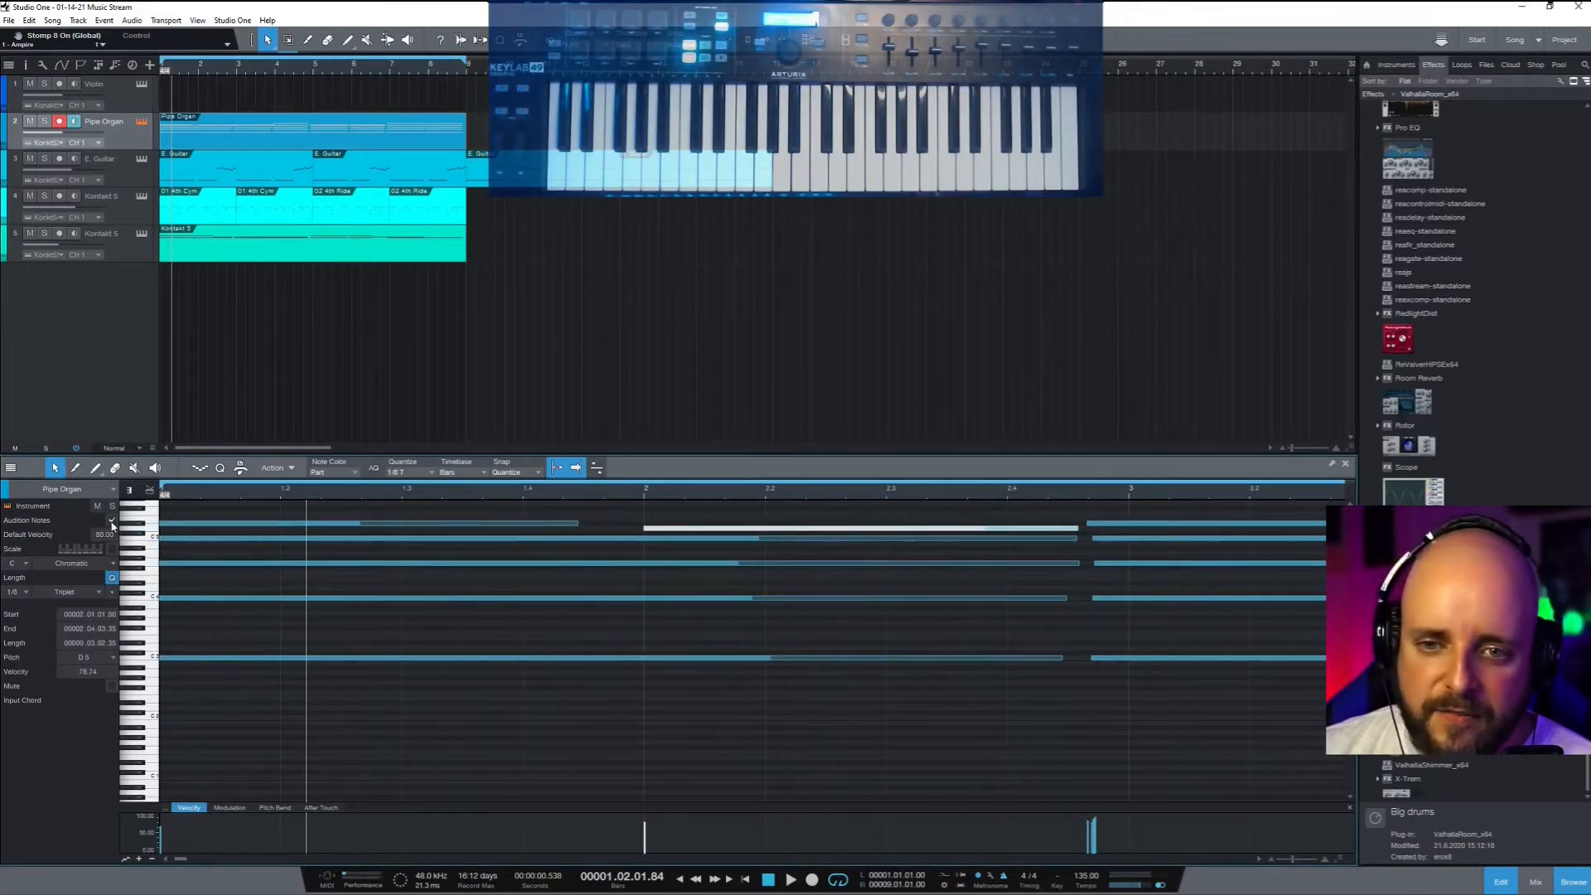
left_click(578, 524)
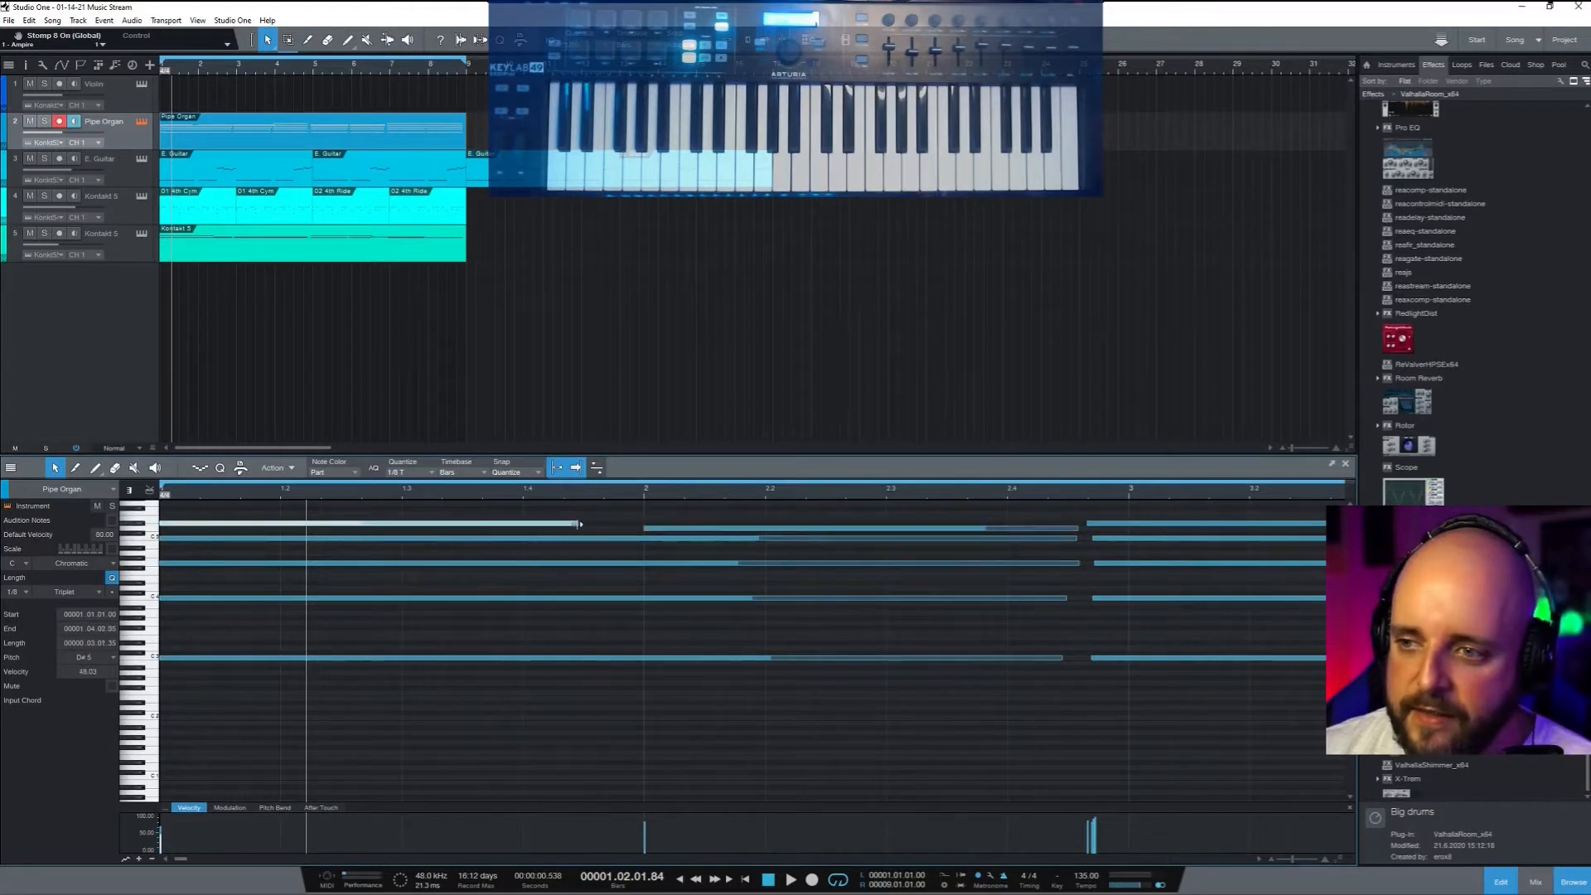
left_click_drag(578, 523, 642, 523)
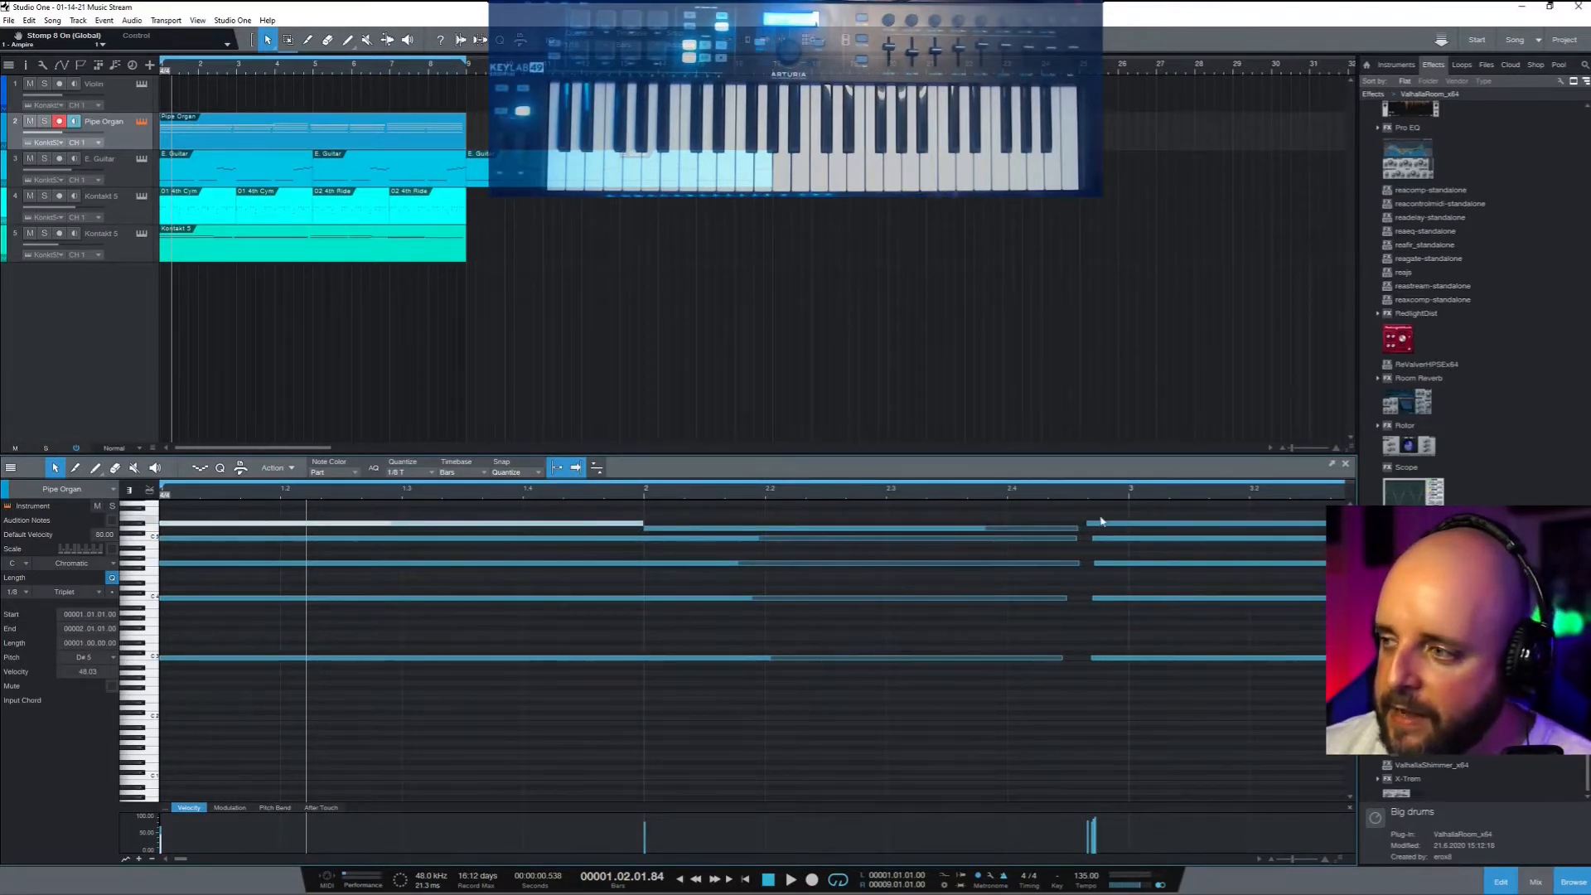
Split the five right-hand notes at bar 3 and delete the short pieces before it
left_click_drag(1087, 501, 1157, 733)
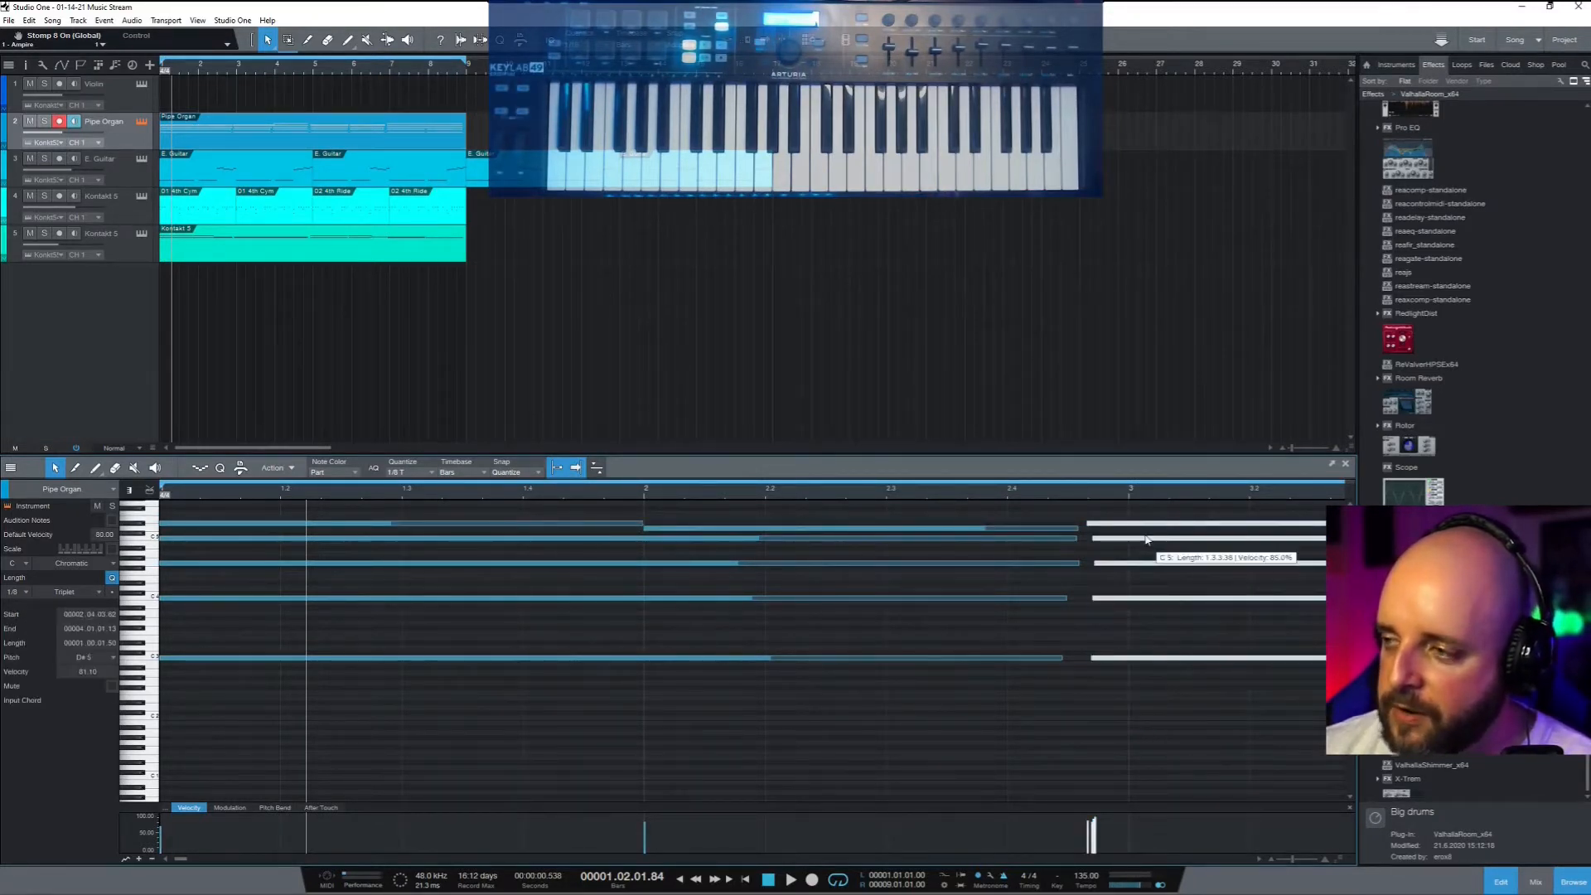
key("5")
key("4")
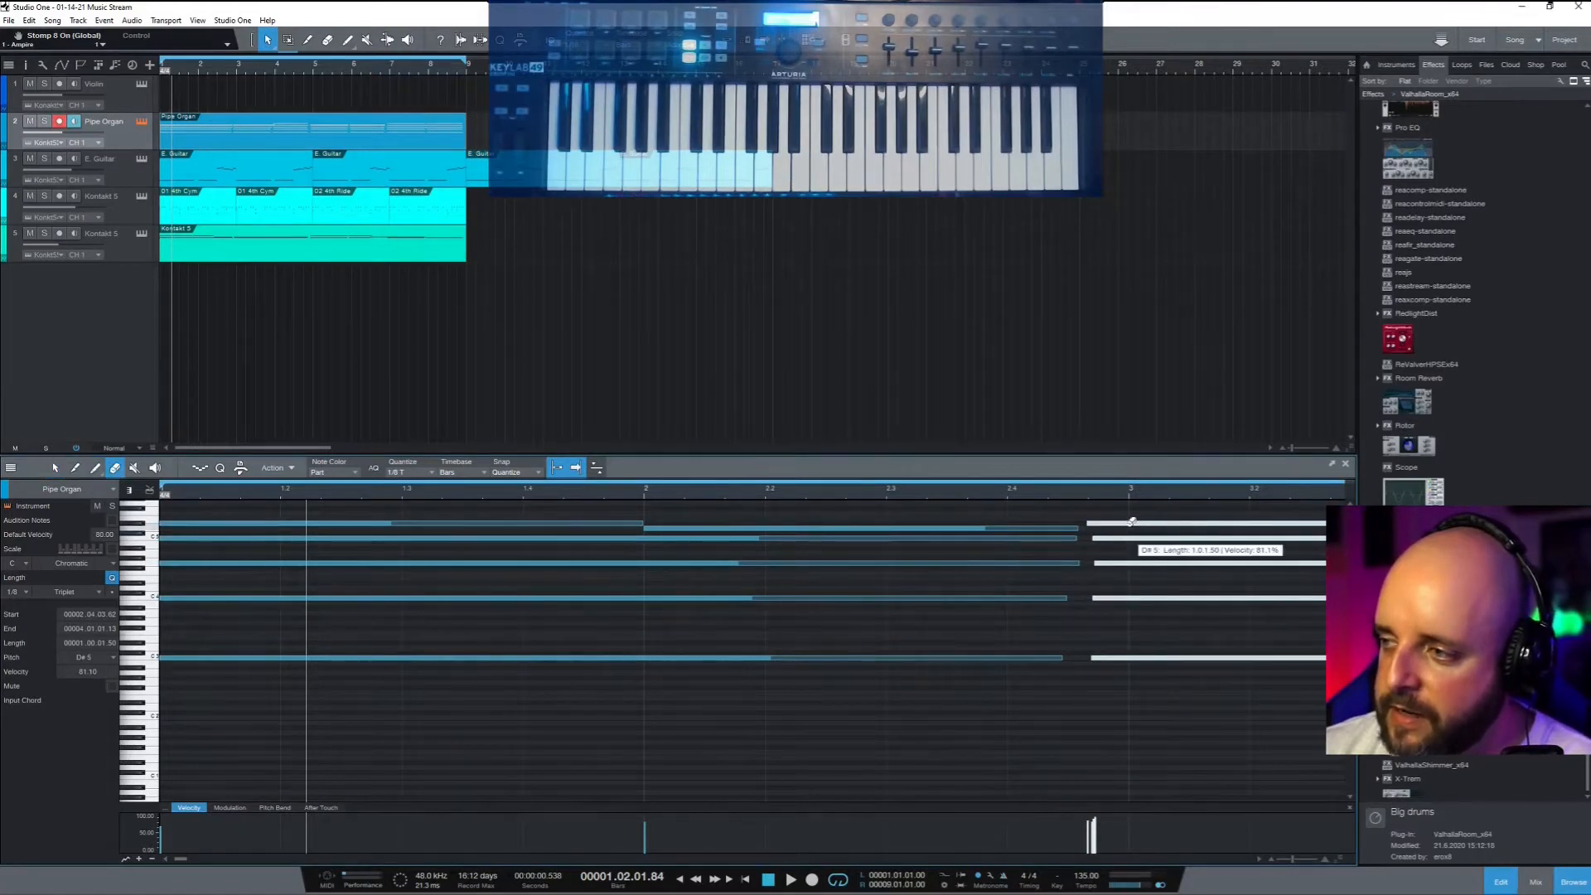
key("5")
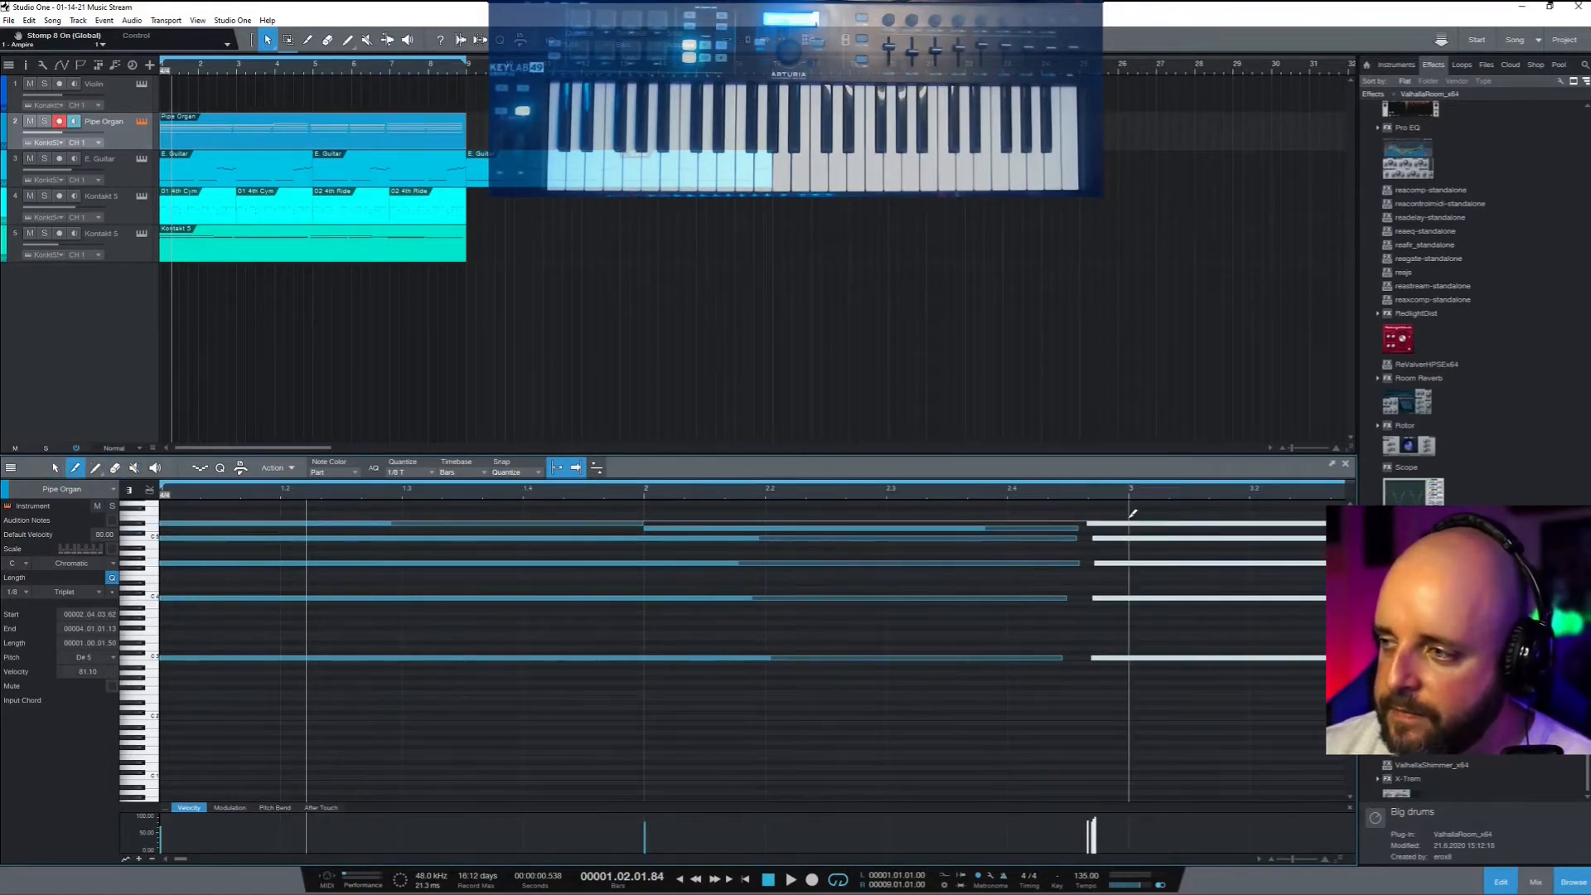
left_click(1130, 523)
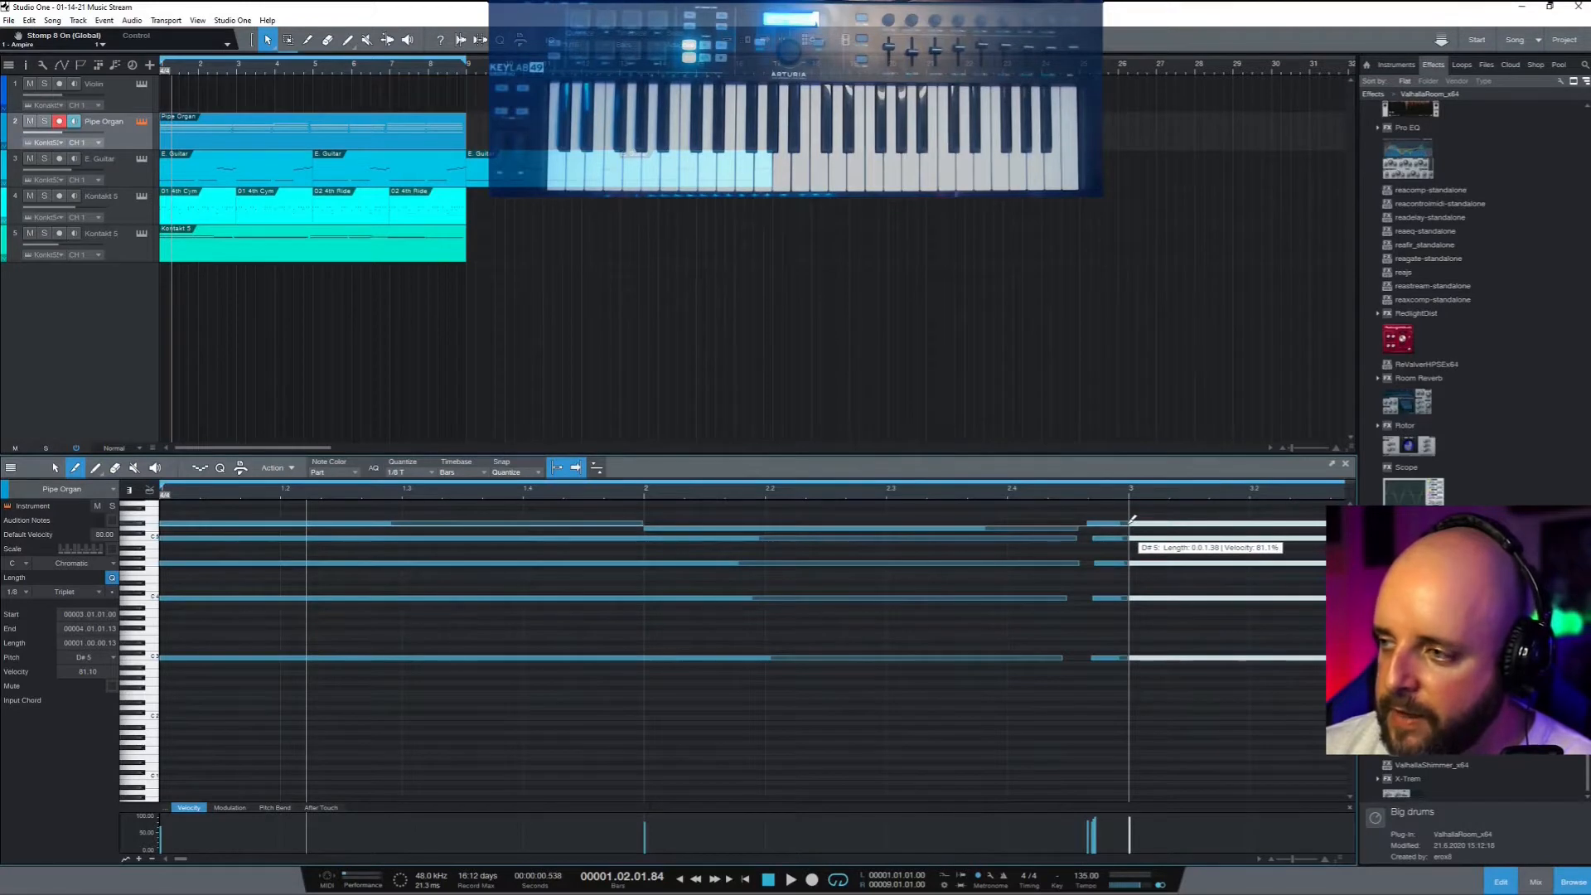
key("1")
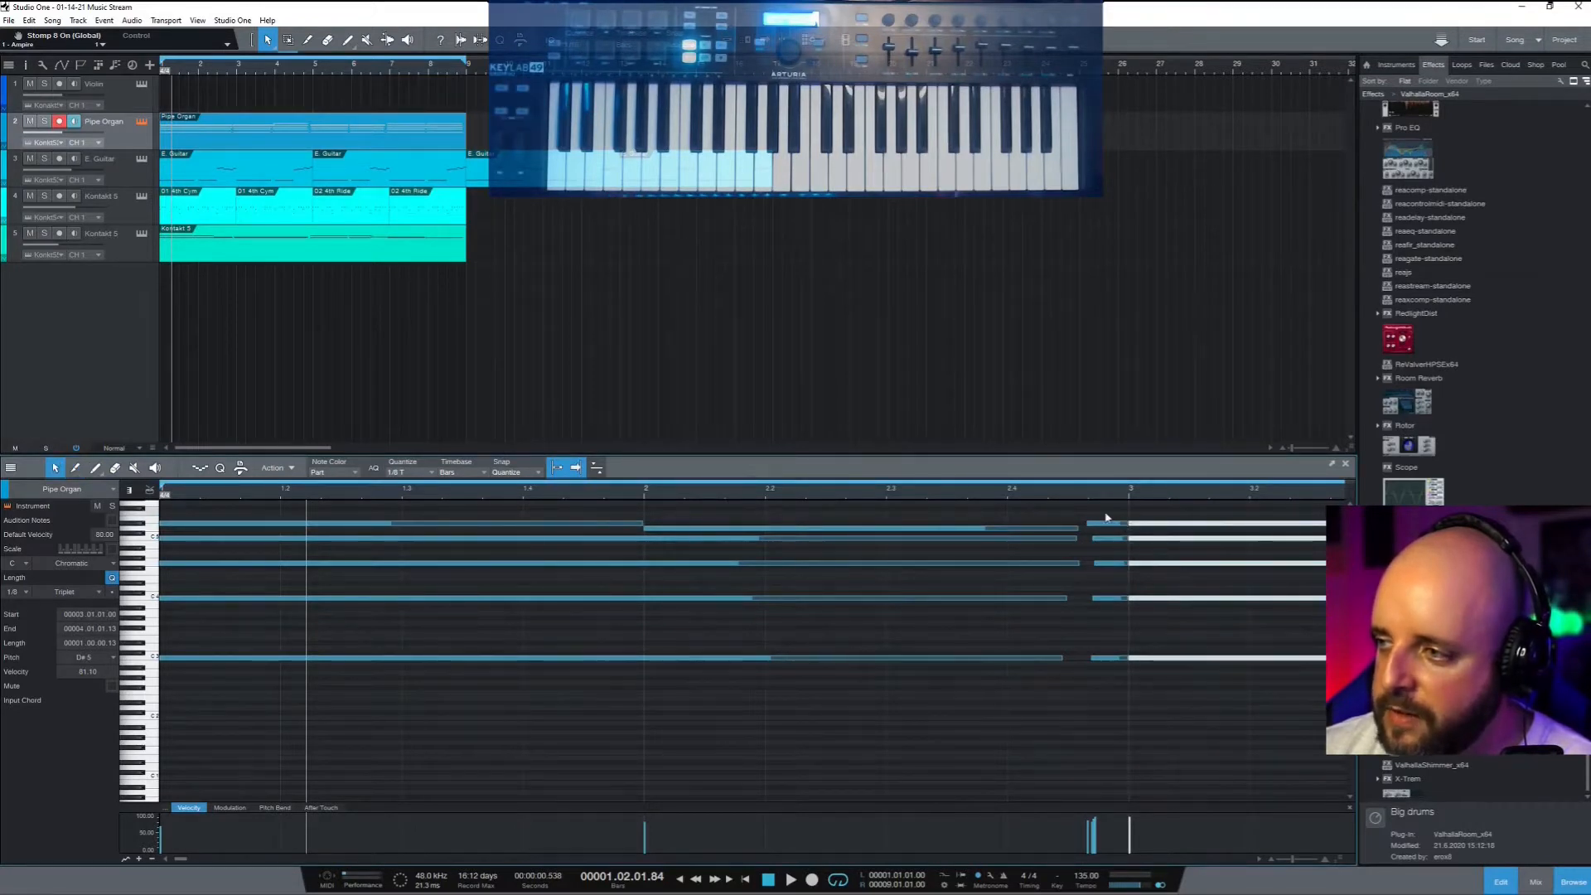
left_click_drag(1106, 517, 1119, 716)
key("Delete")
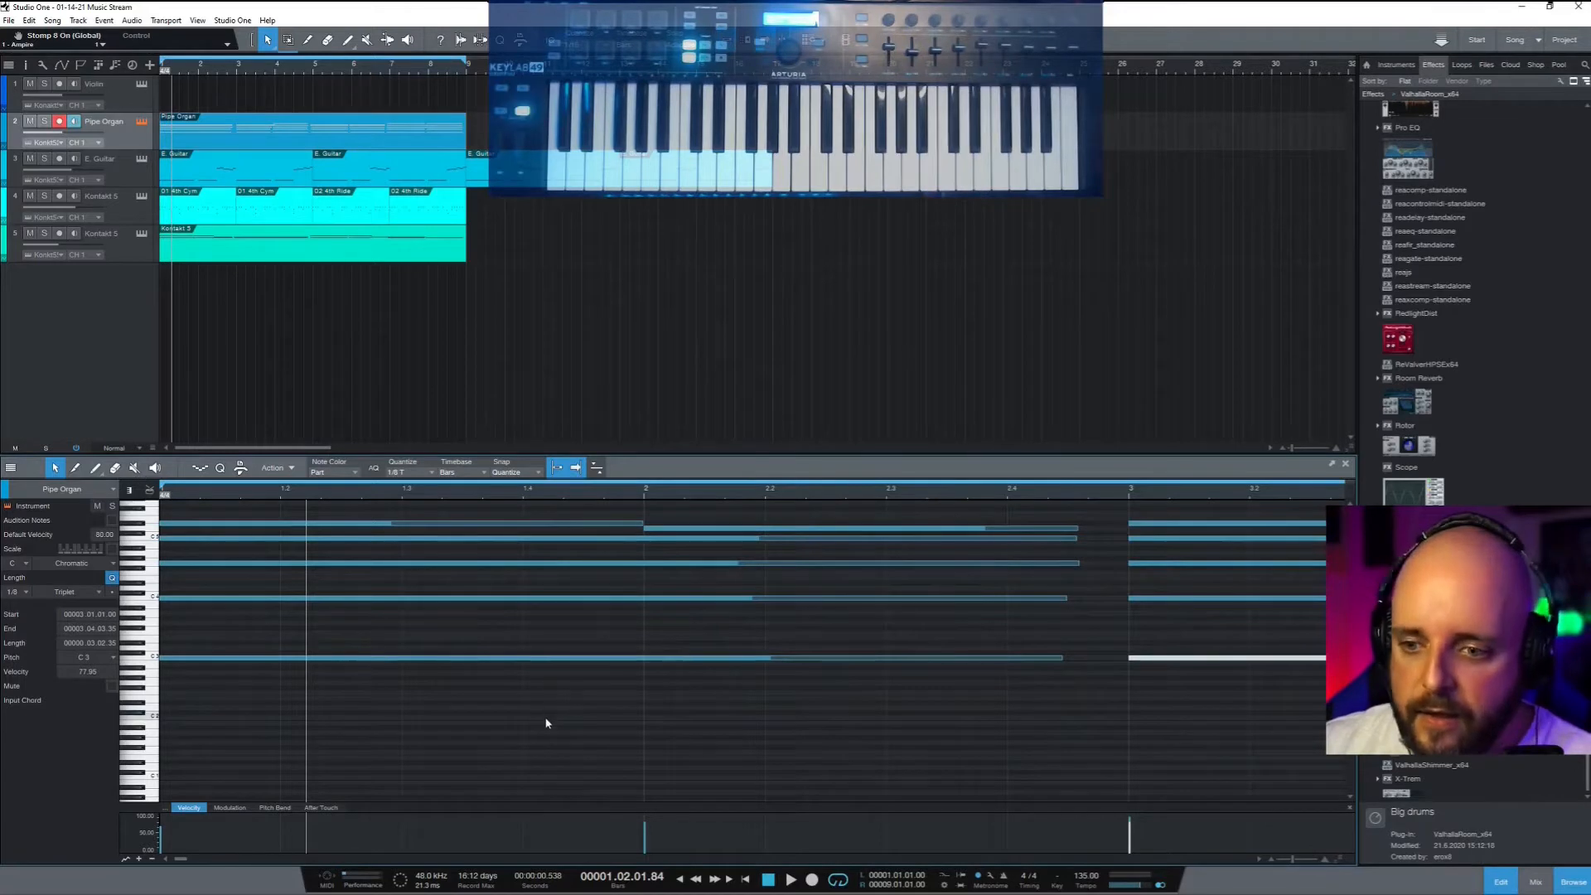
Enlarge the Velocity lane and lower the bar-3 C3 note's velocity to about 62%
left_click_drag(399, 809, 401, 598)
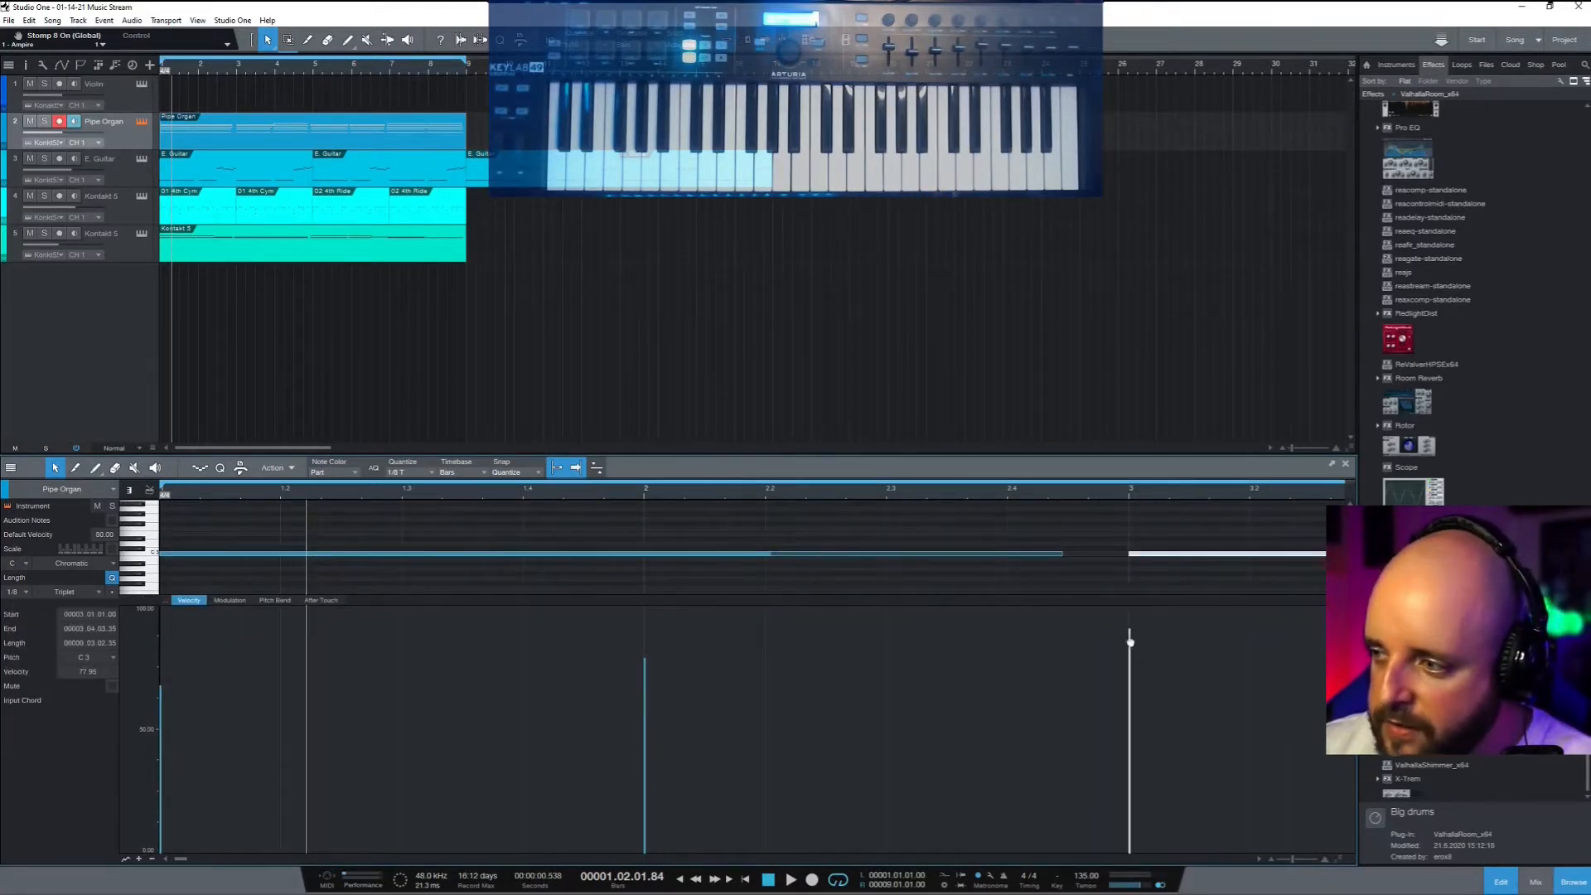
left_click_drag(1129, 639, 1131, 677)
left_click(1149, 754)
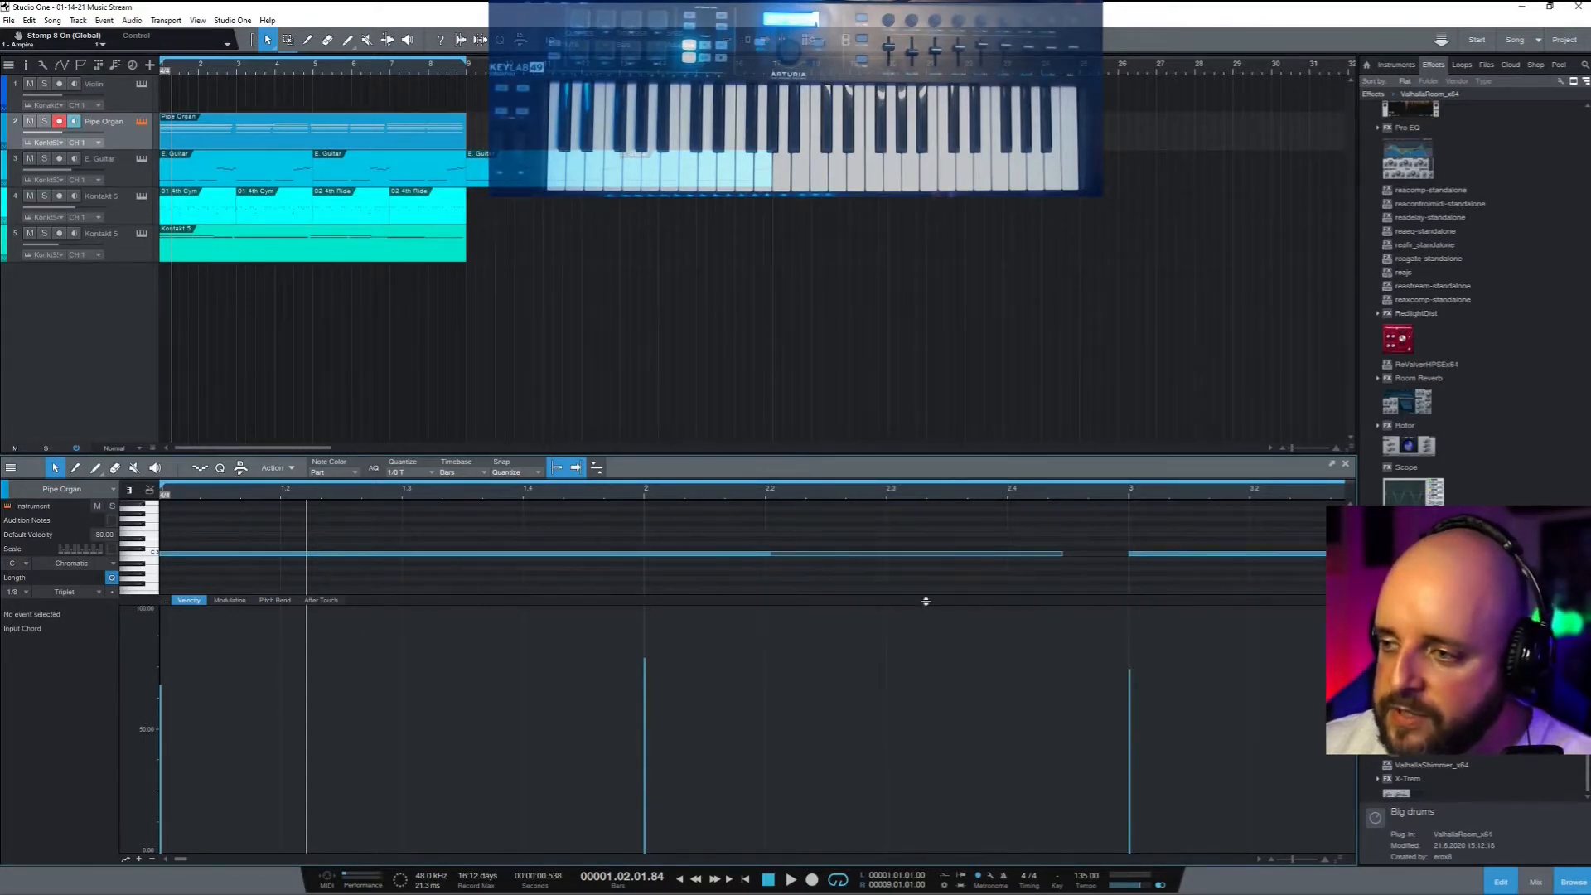
Drop the bar-3 G4 note's velocity almost to zero
left_click_drag(925, 601, 945, 812)
scroll(1120, 724, "up", 3)
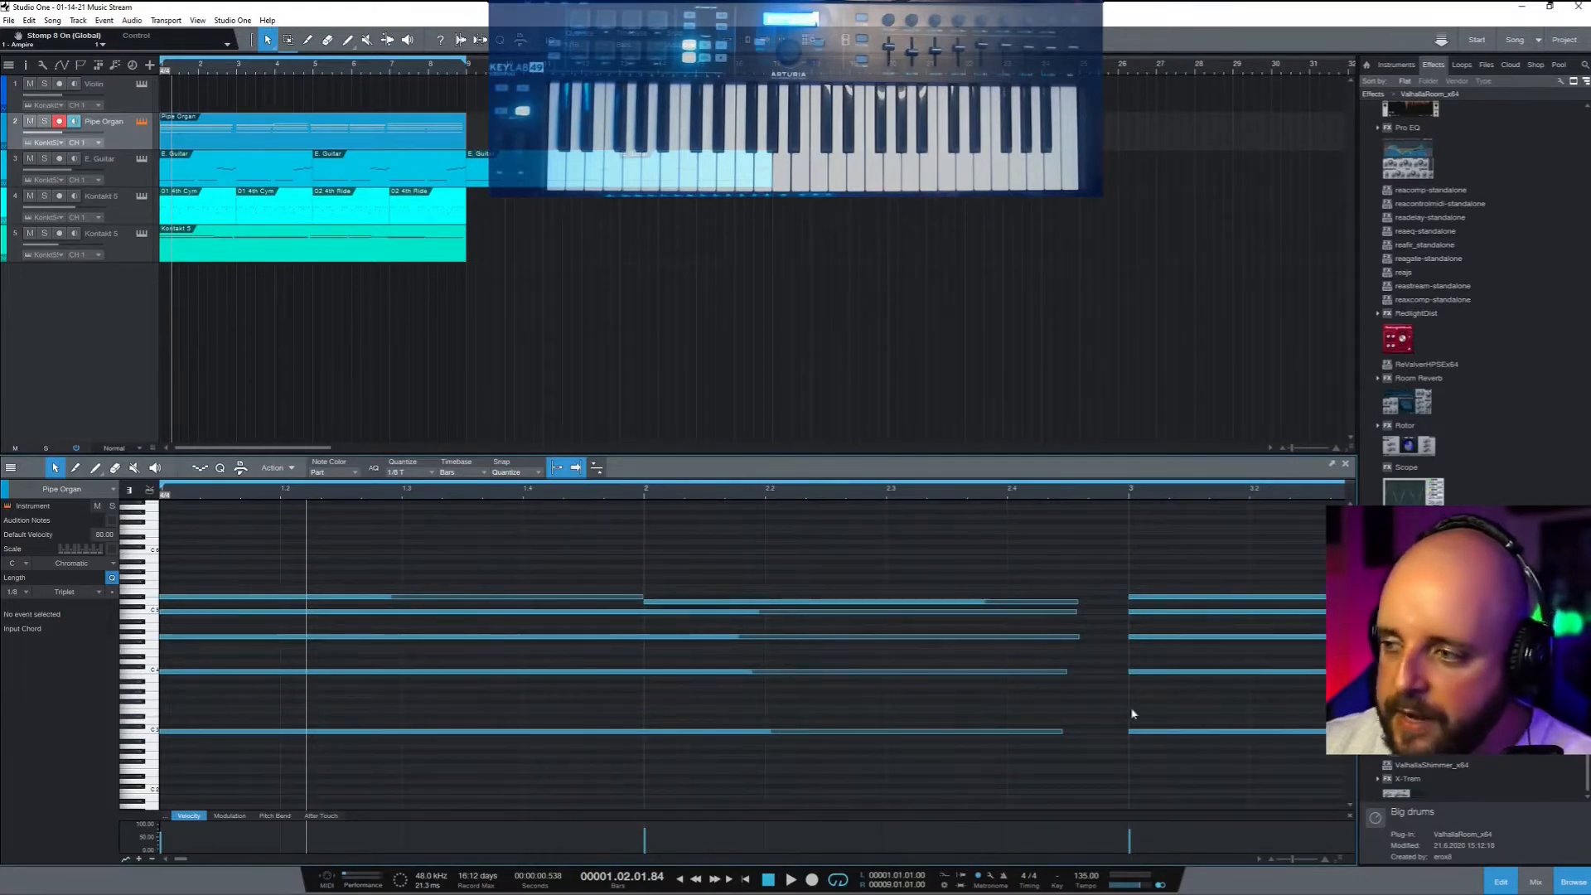
left_click(1163, 638)
mouse_move(1130, 837)
left_mouse_down()
mouse_move(1140, 888)
mouse_move(1140, 841)
left_mouse_up()
left_click(1075, 756)
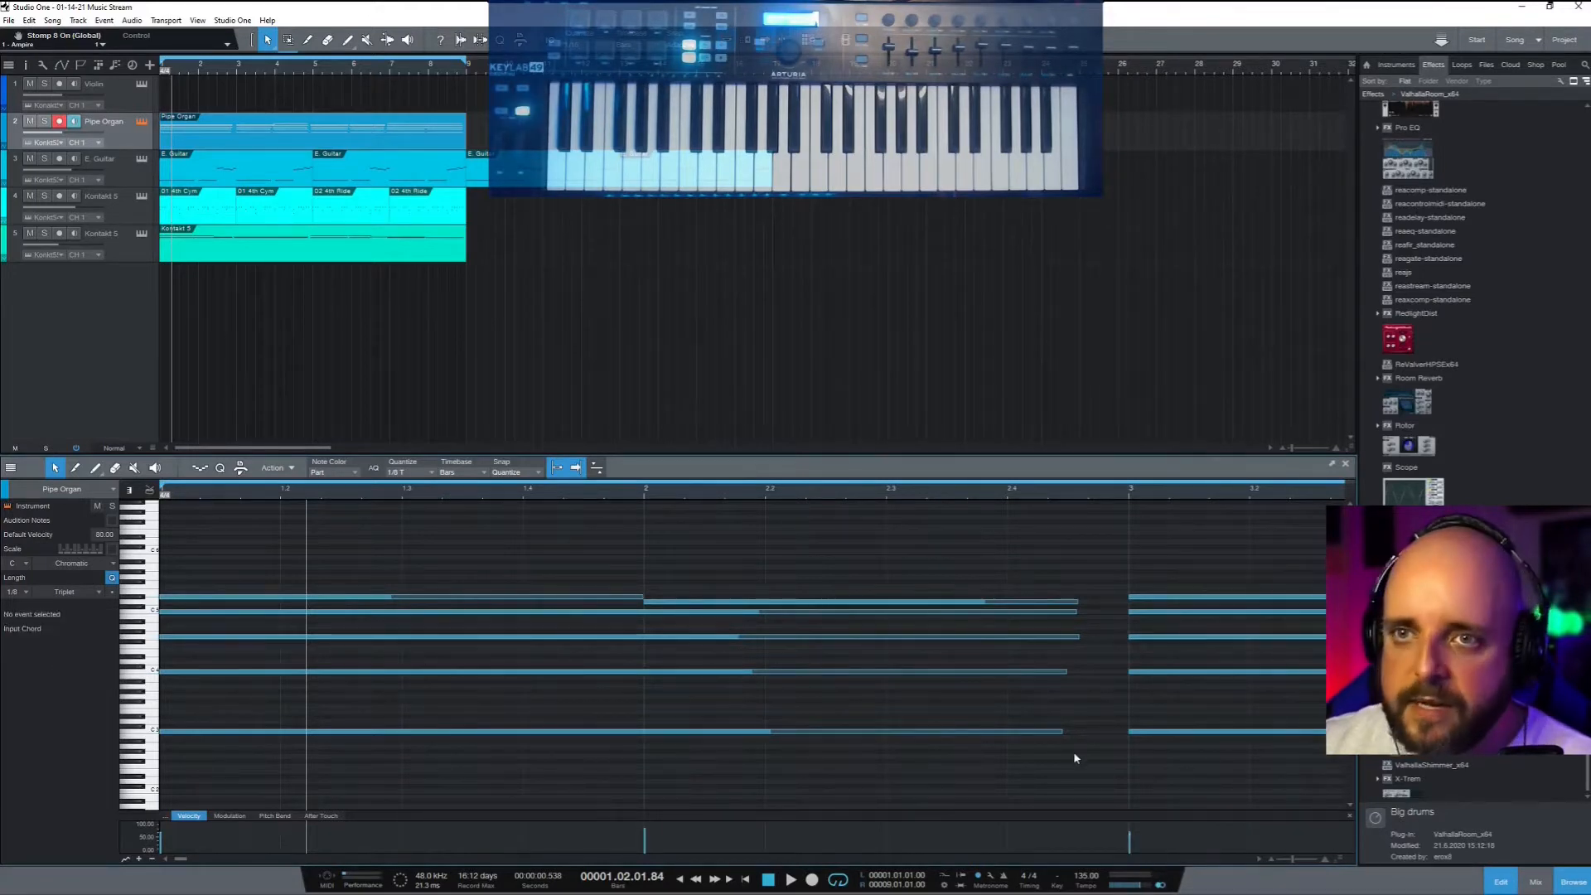
Play the organ part, then raise the velocity of the five long chord notes
key("comma")
key("space")
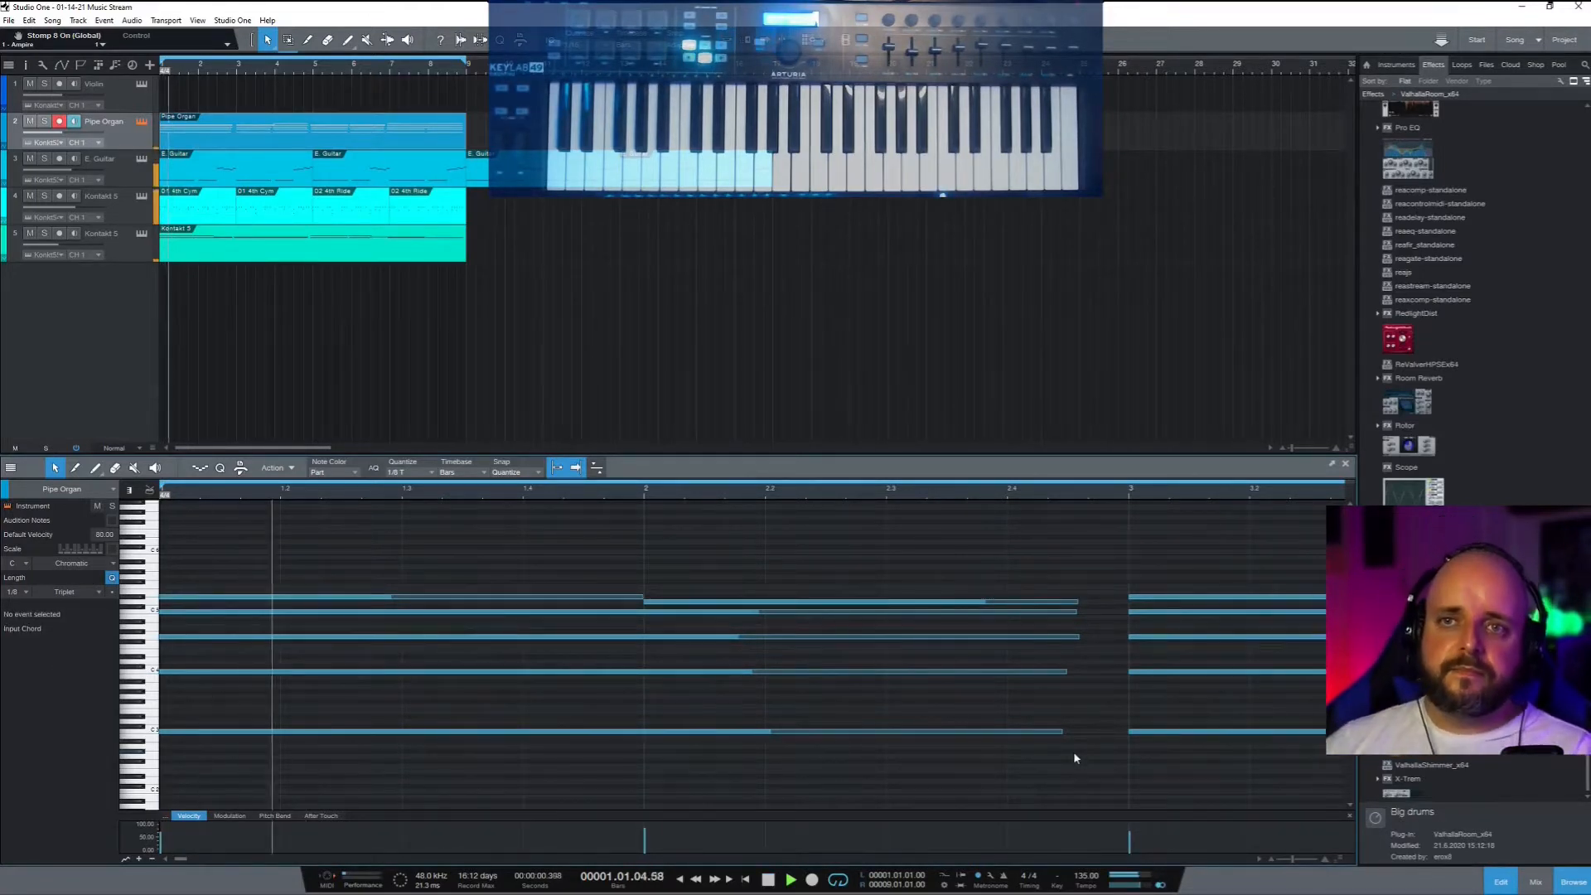
key("space")
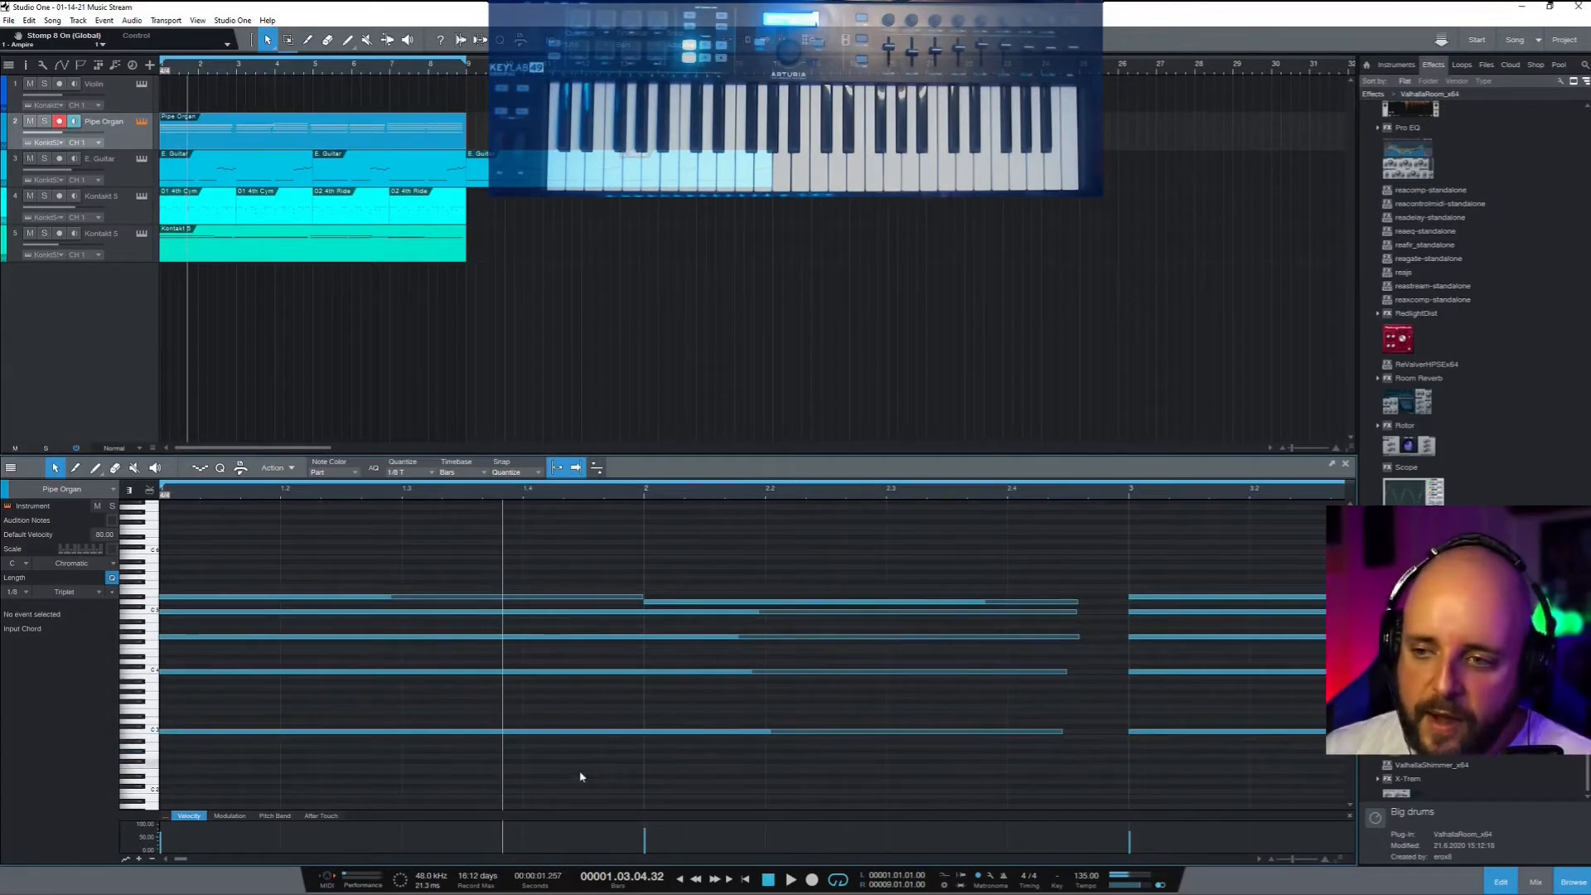
left_click_drag(704, 792, 480, 554)
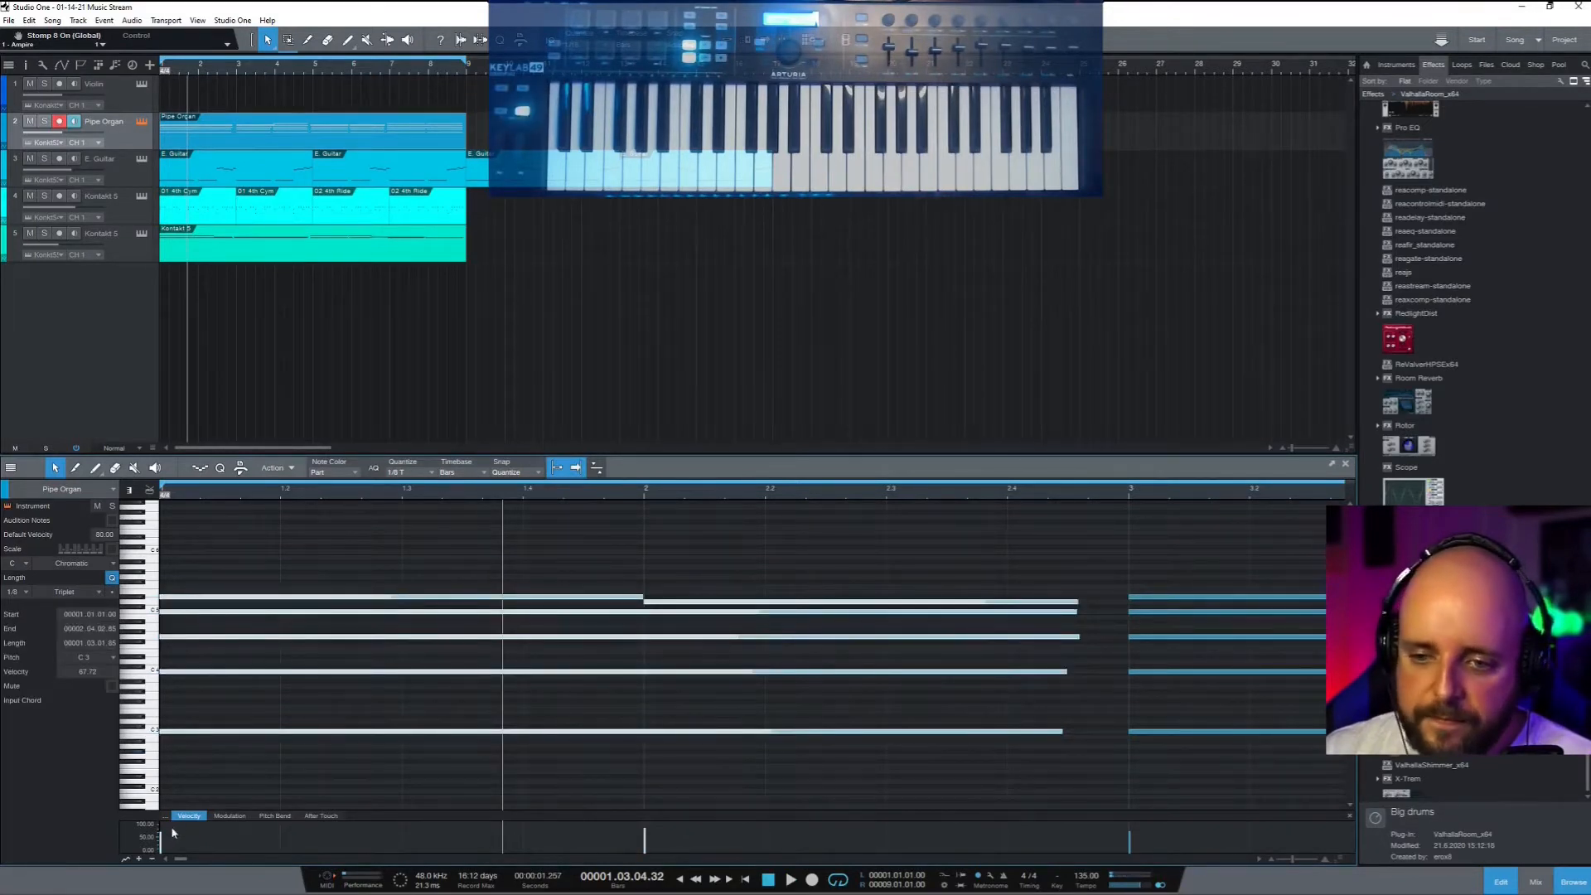
left_click_drag(163, 839, 163, 835)
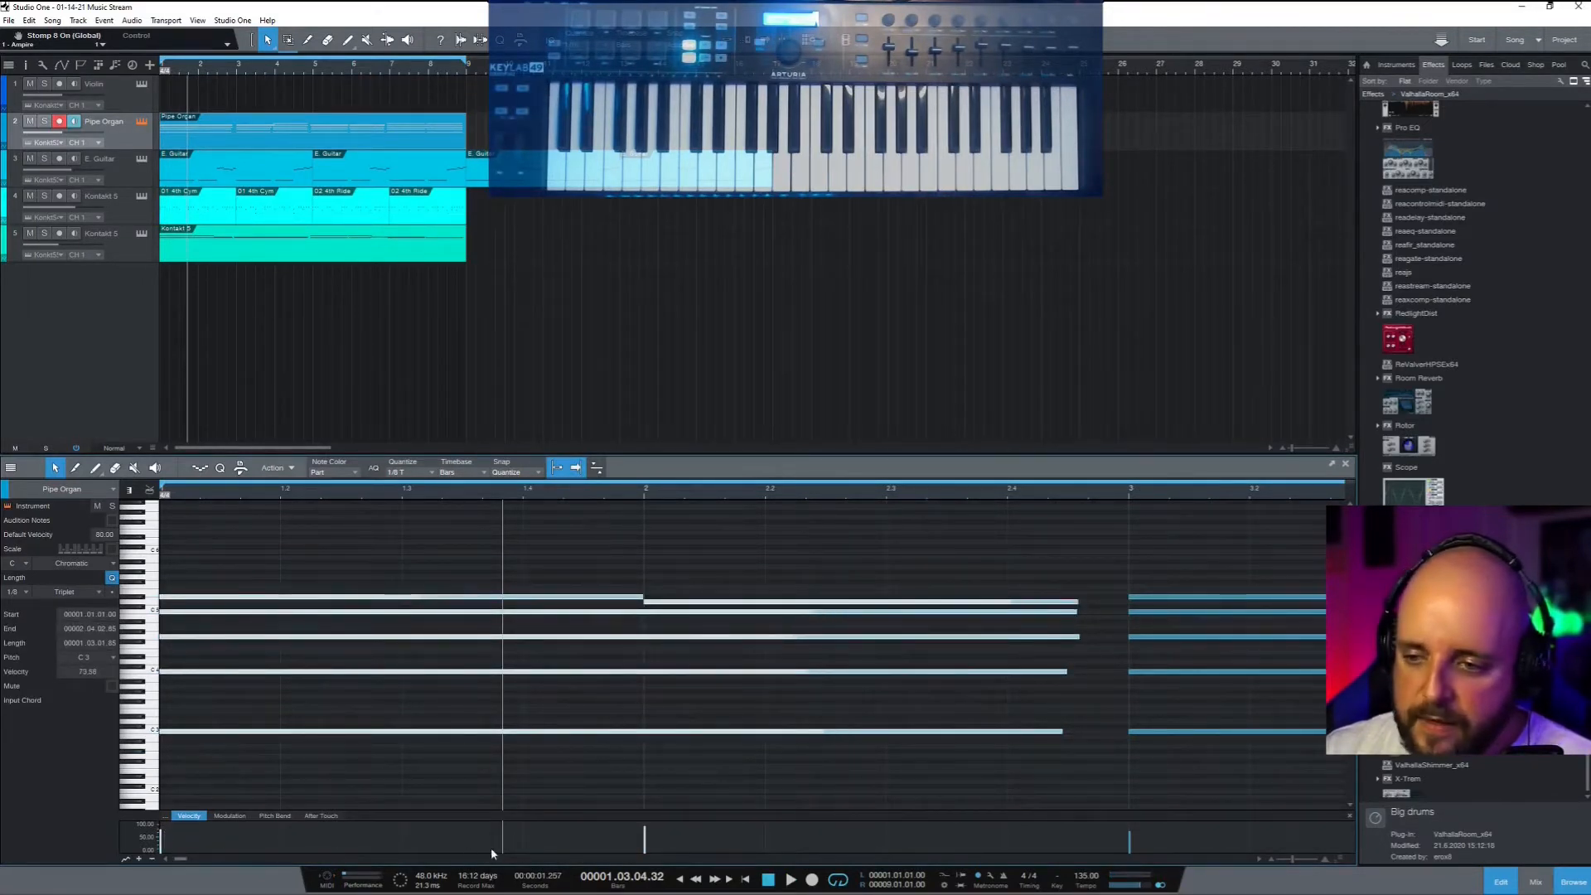
left_click(706, 765)
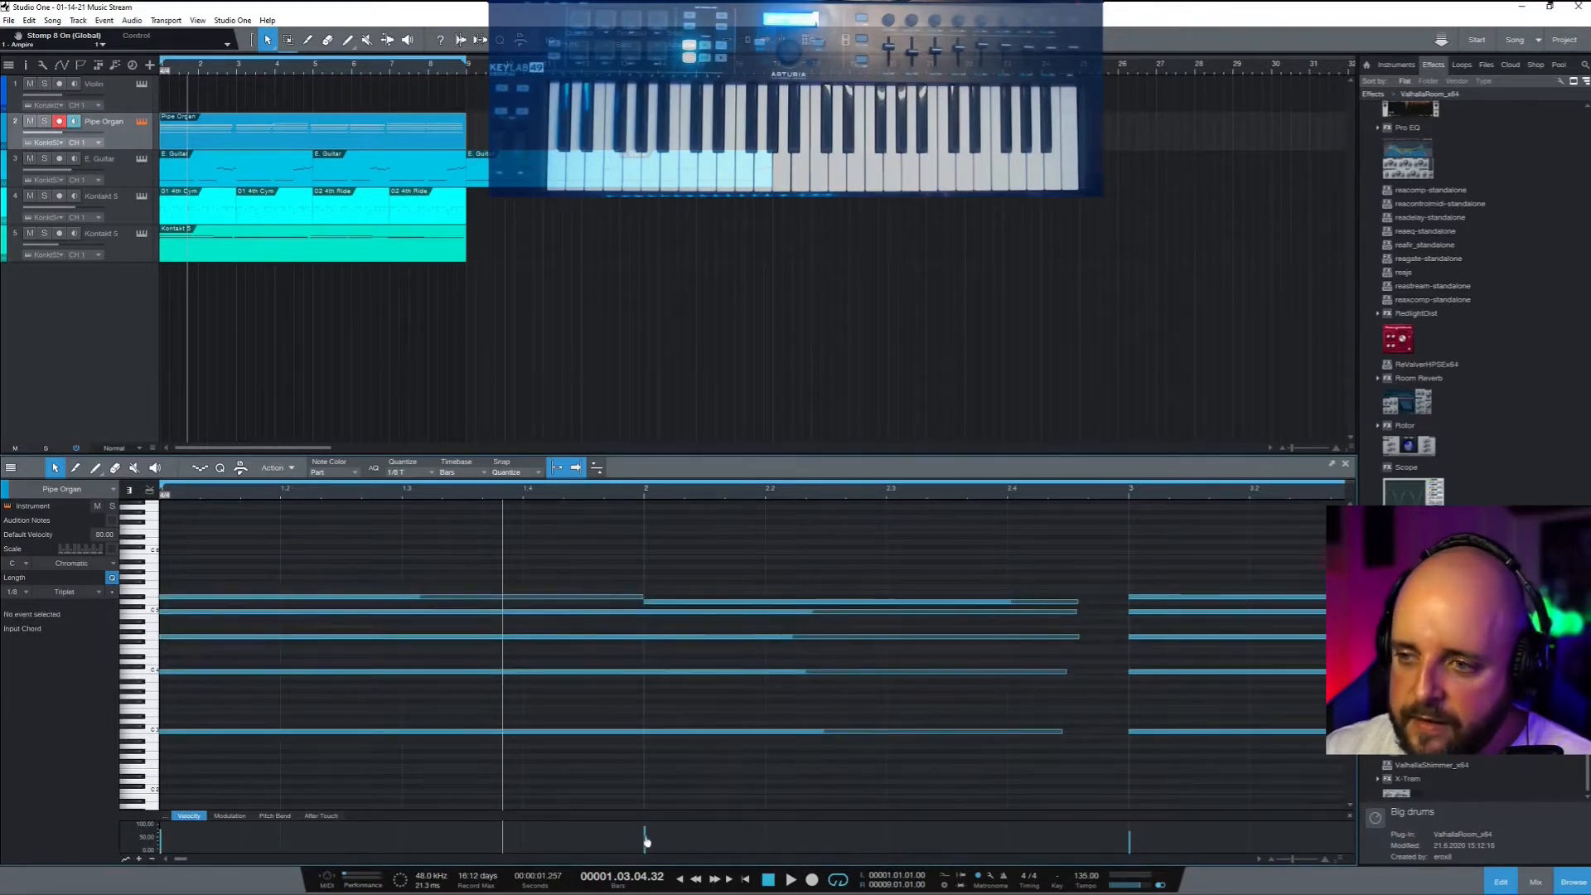
Lower the velocity of the five notes after bar 2 and raise the bar-3 chord to 100
left_click_drag(730, 790, 676, 560)
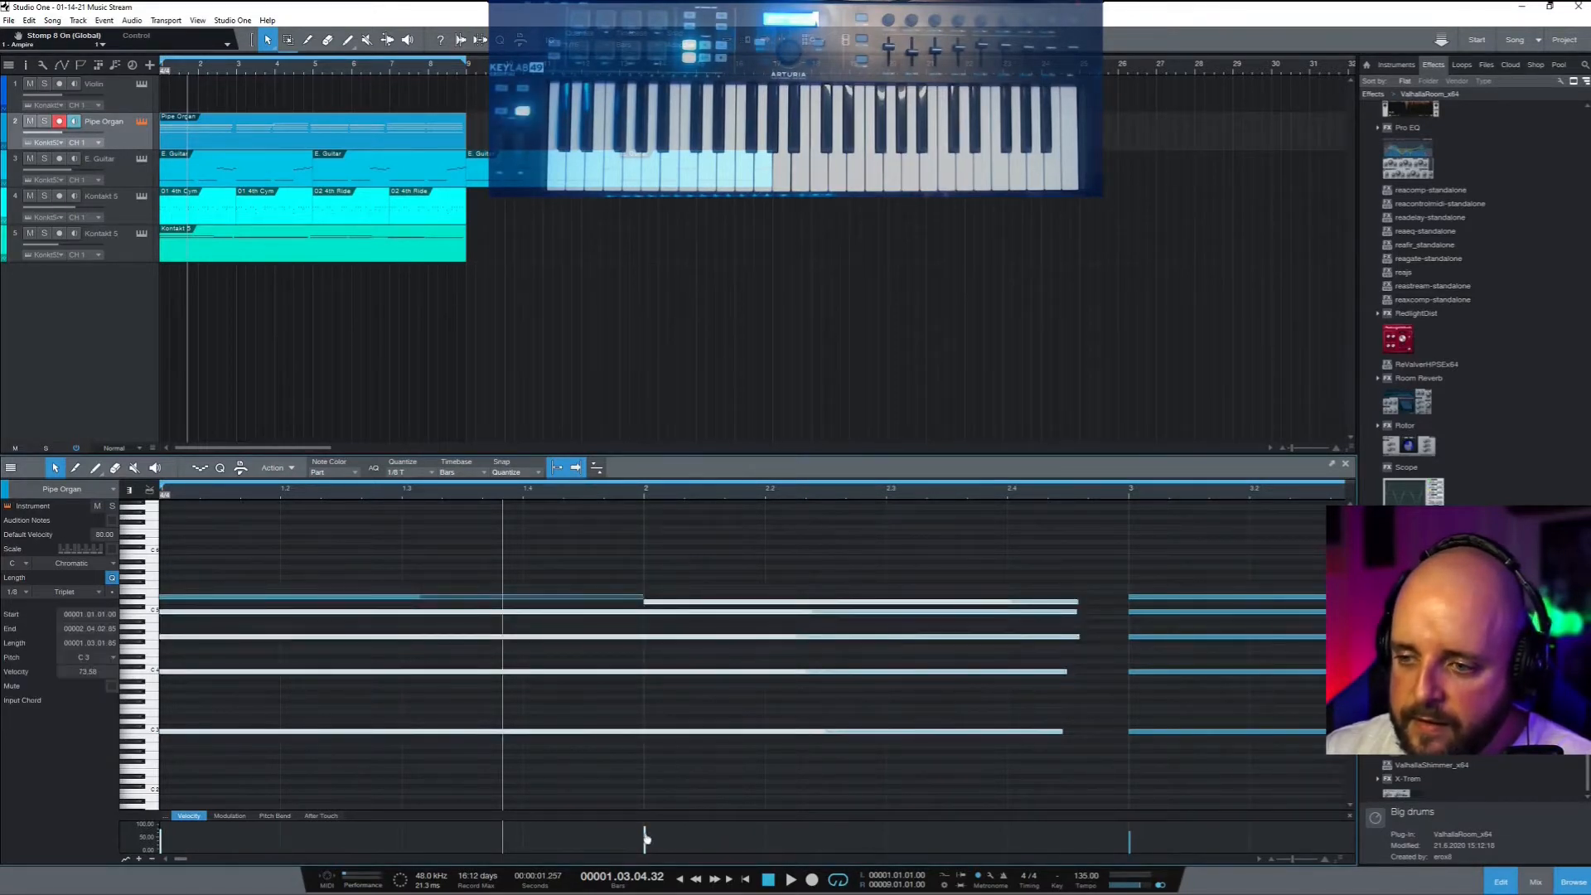
mouse_move(643, 838)
left_mouse_down()
mouse_move(647, 860)
mouse_move(650, 835)
left_mouse_up()
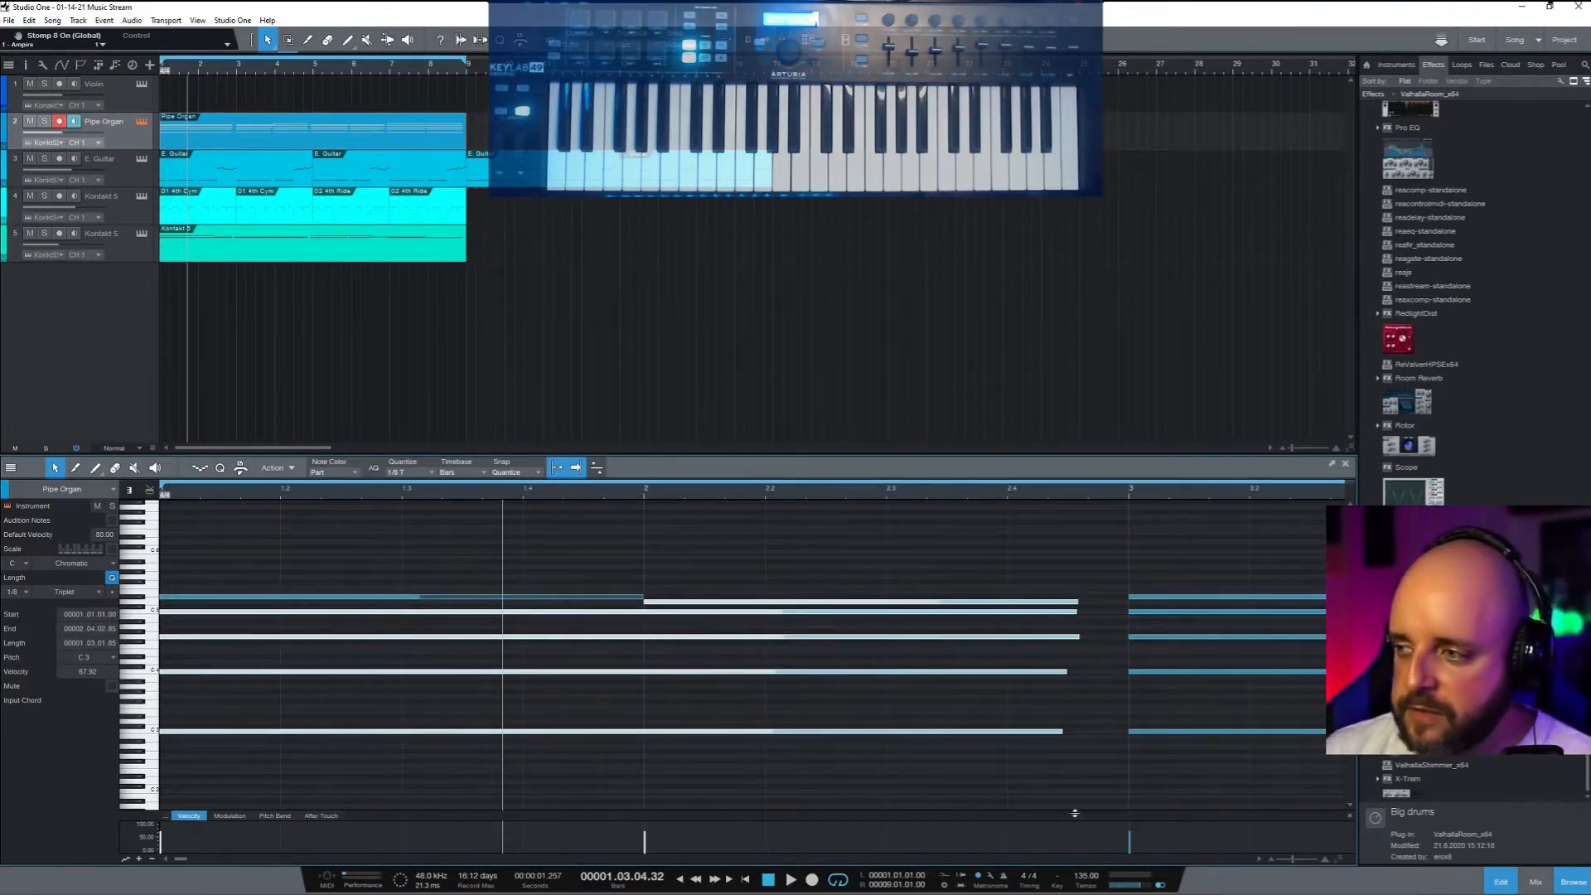
left_click_drag(1125, 545, 1209, 769)
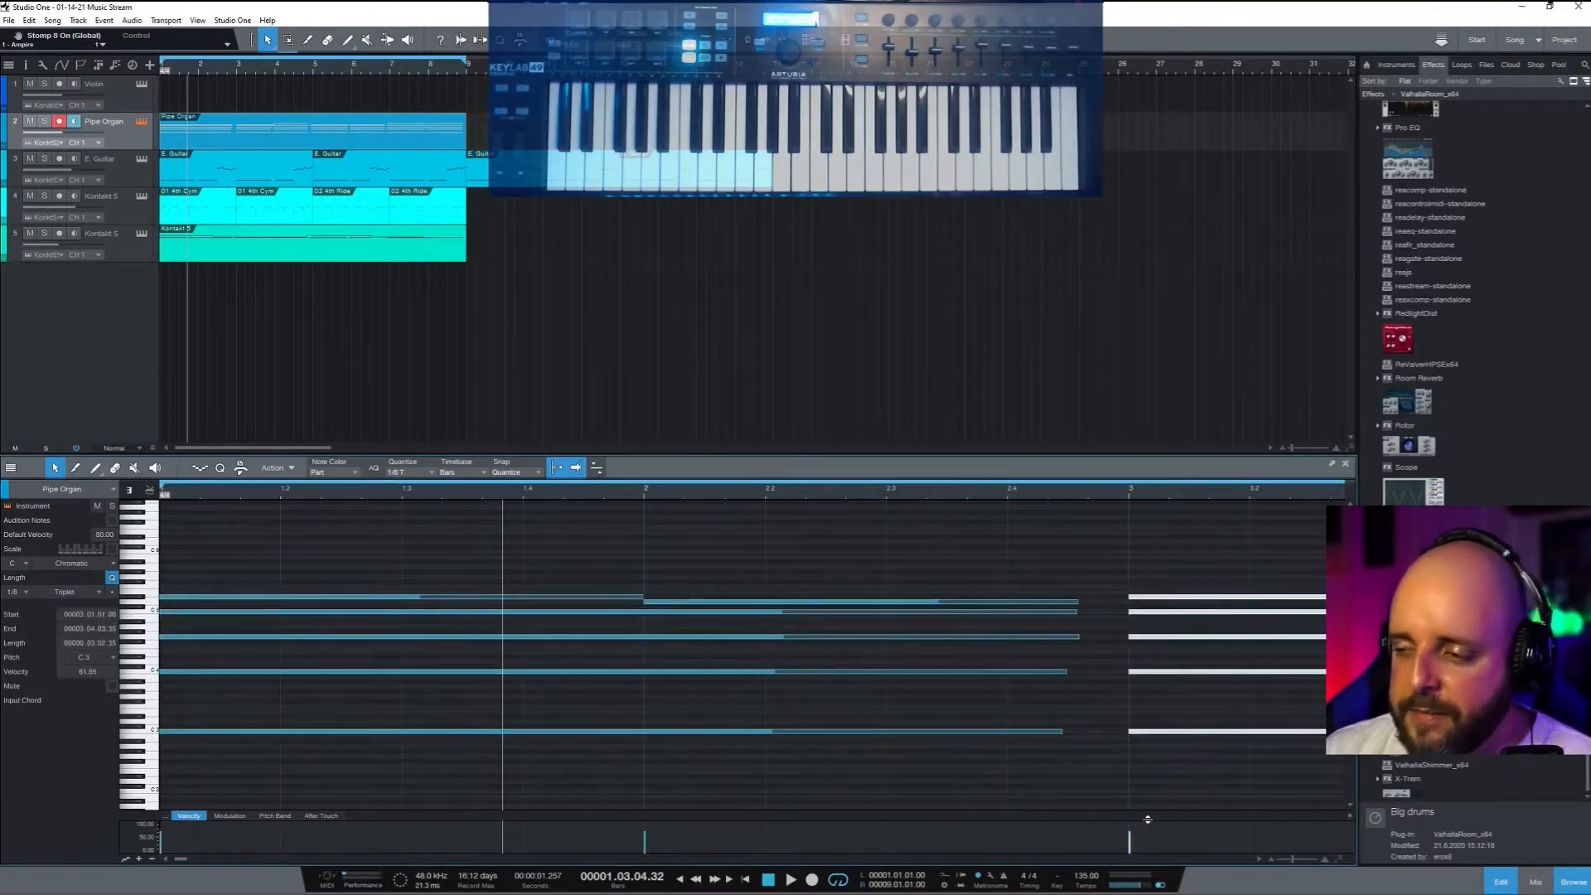
mouse_move(1129, 842)
left_mouse_down()
mouse_move(1129, 825)
mouse_move(1129, 840)
left_mouse_up()
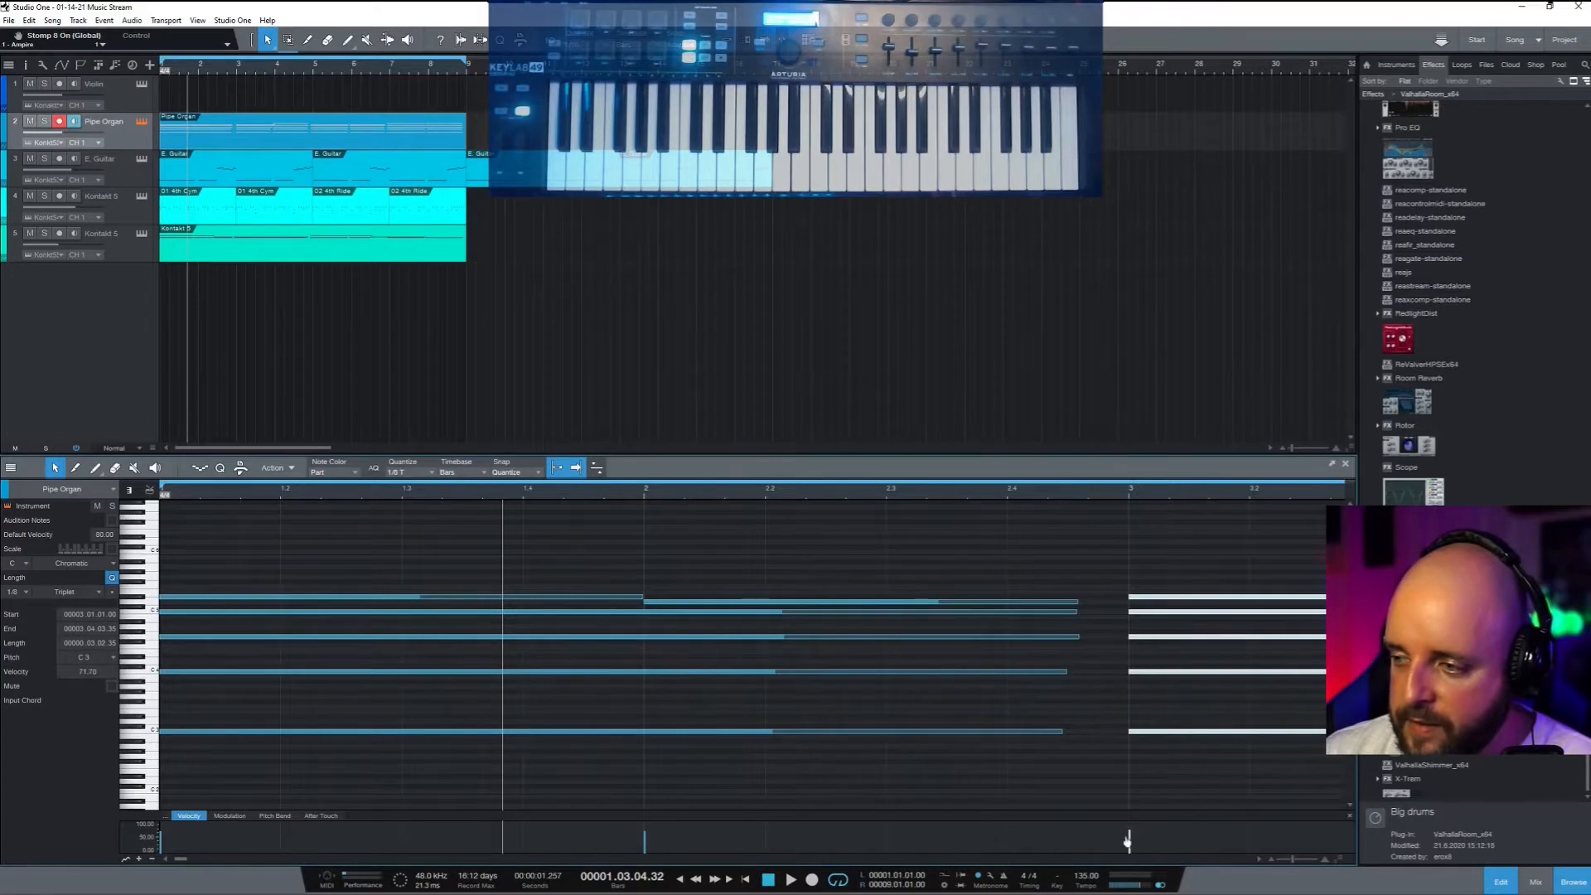
Play the part from bar 1 and set the F#5 note's velocity to 71.70
key("comma")
key("space")
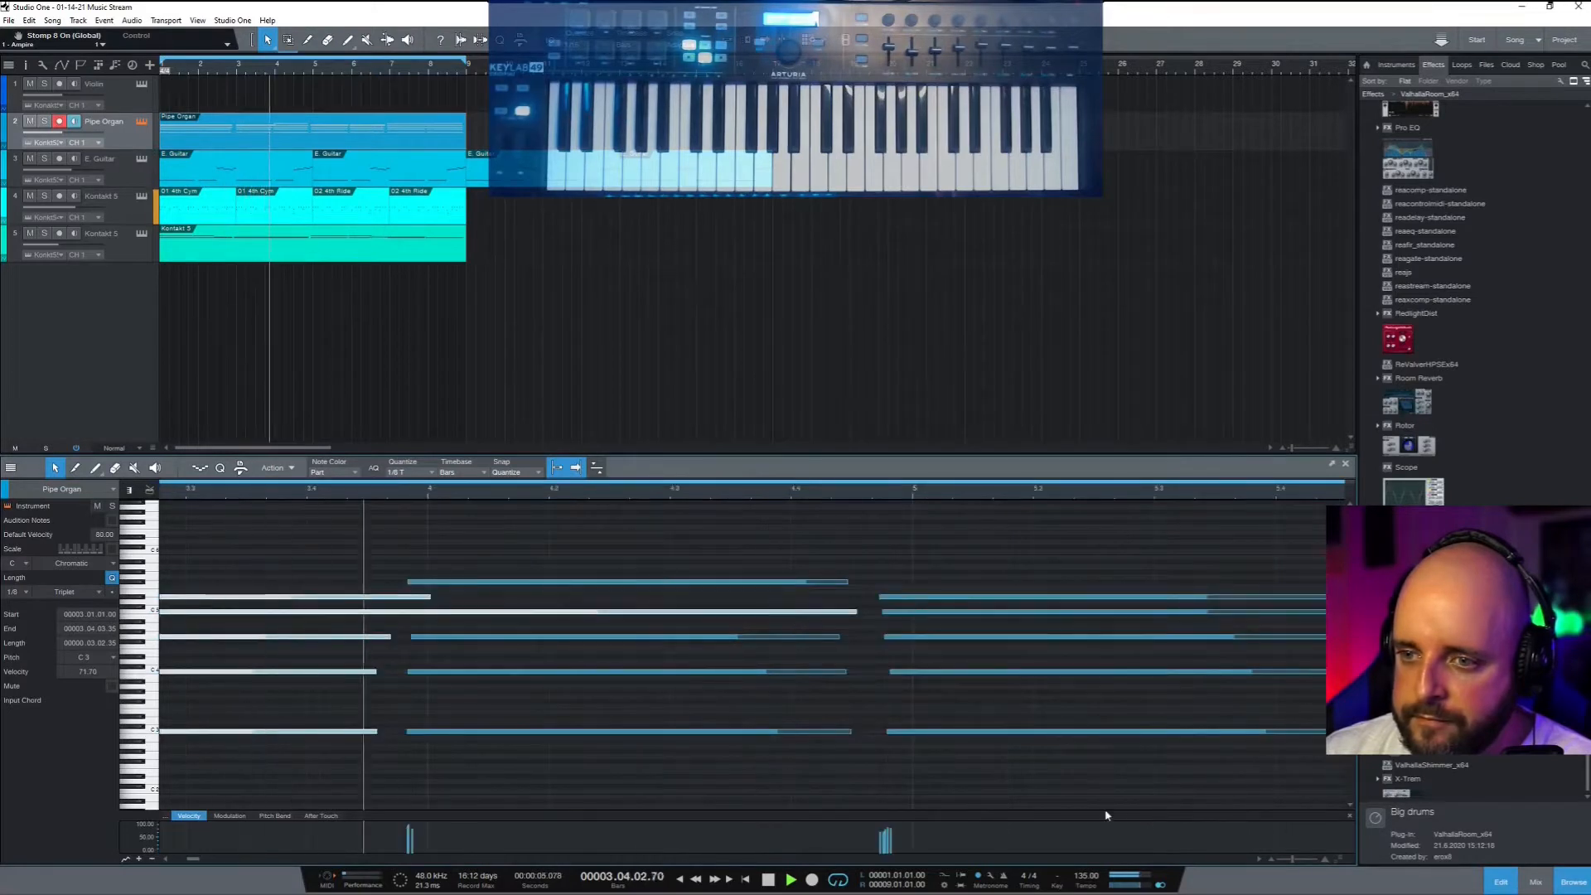
key("space")
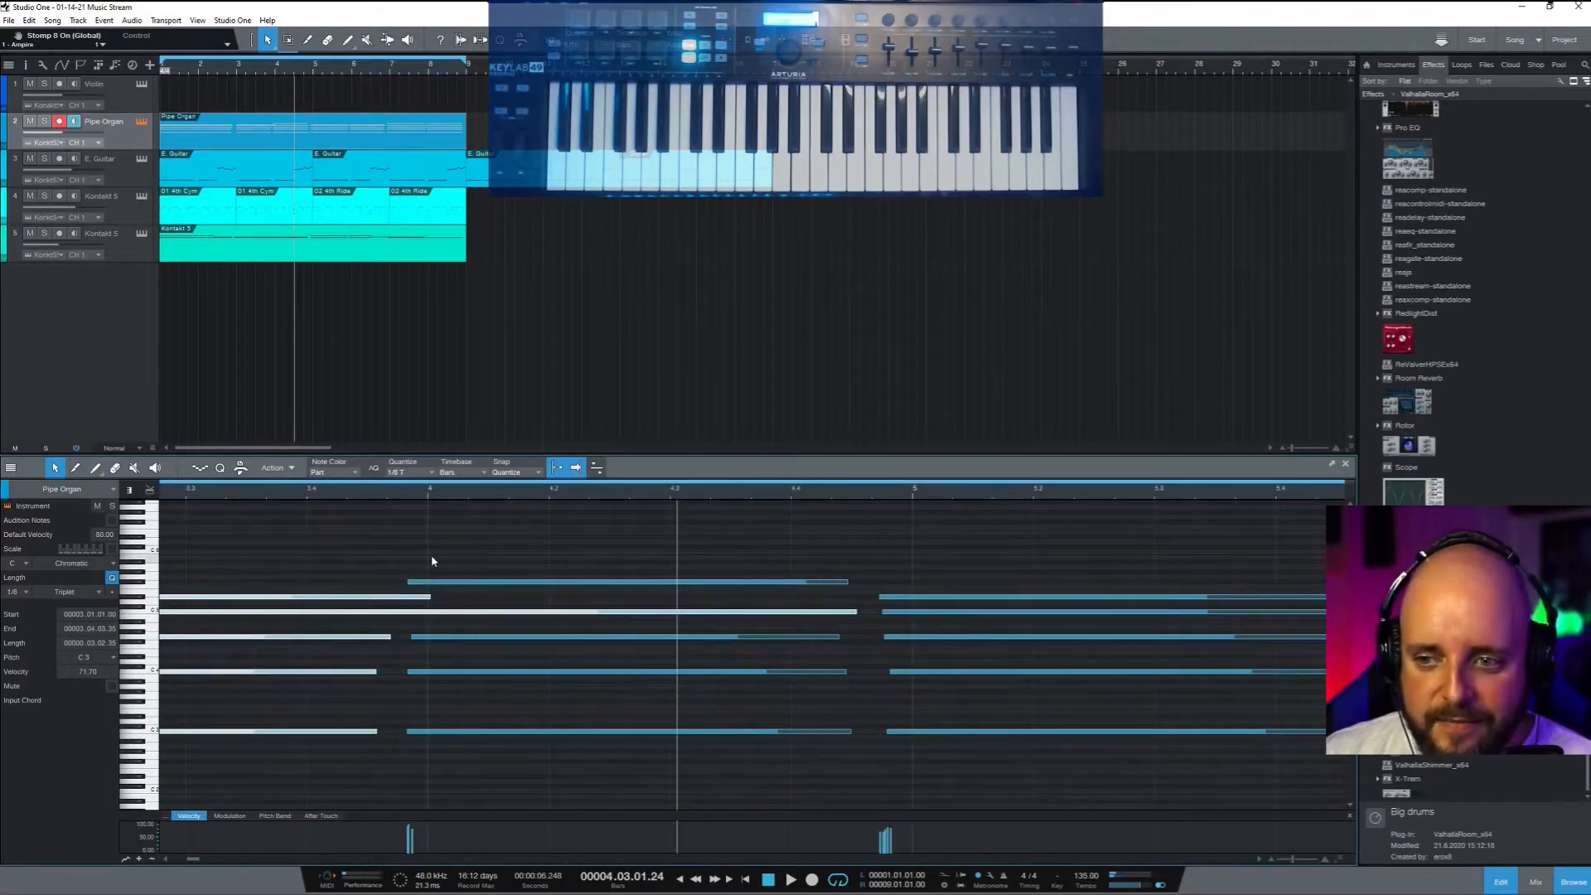
left_click(446, 582)
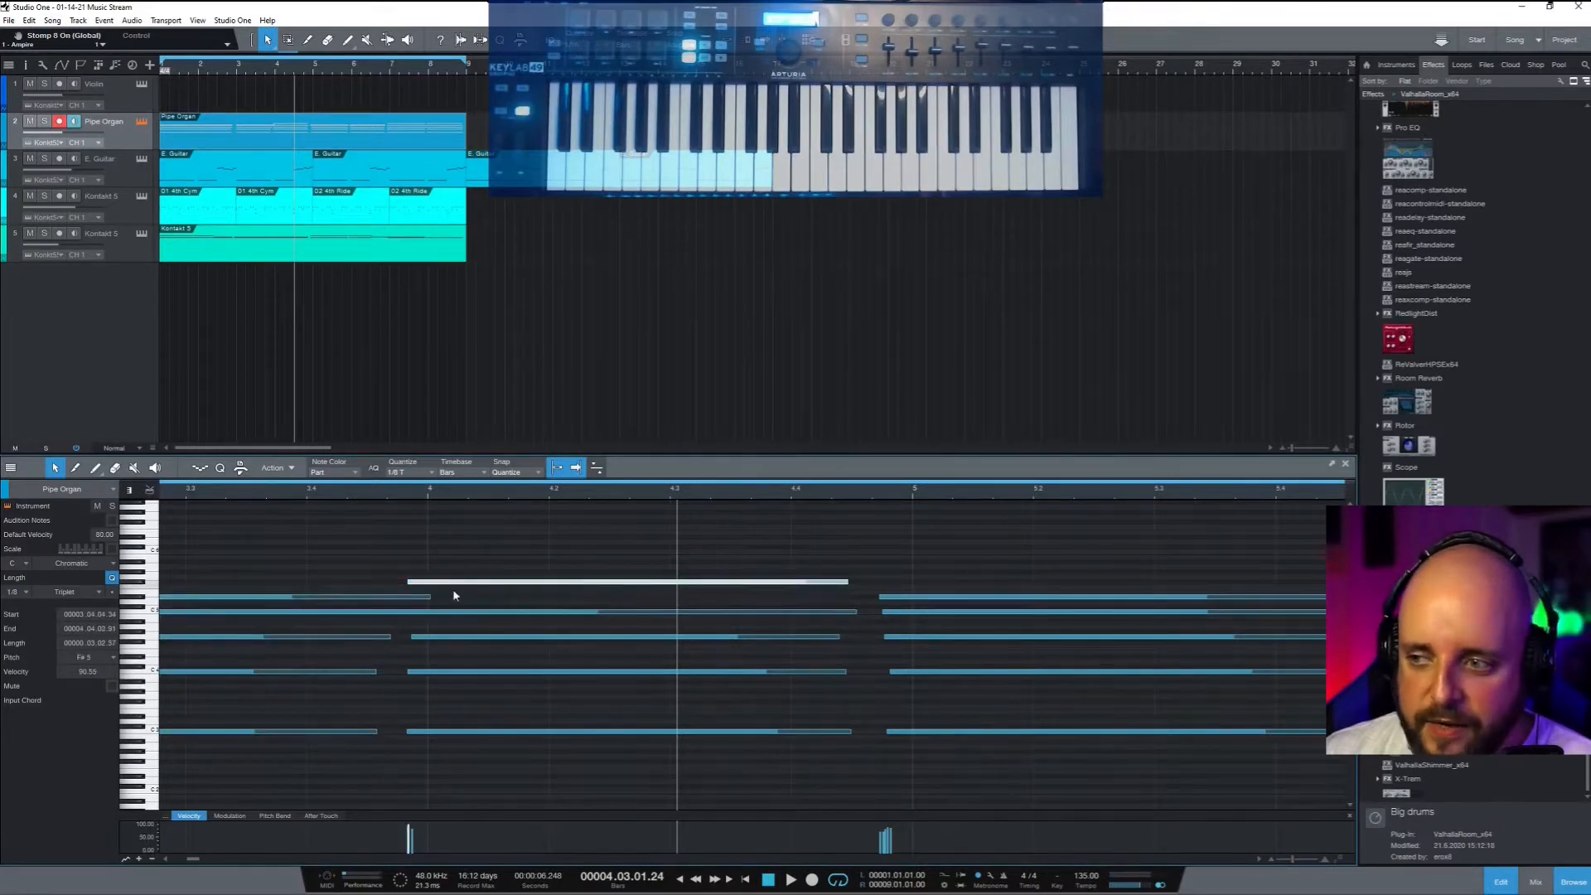
left_click(532, 534)
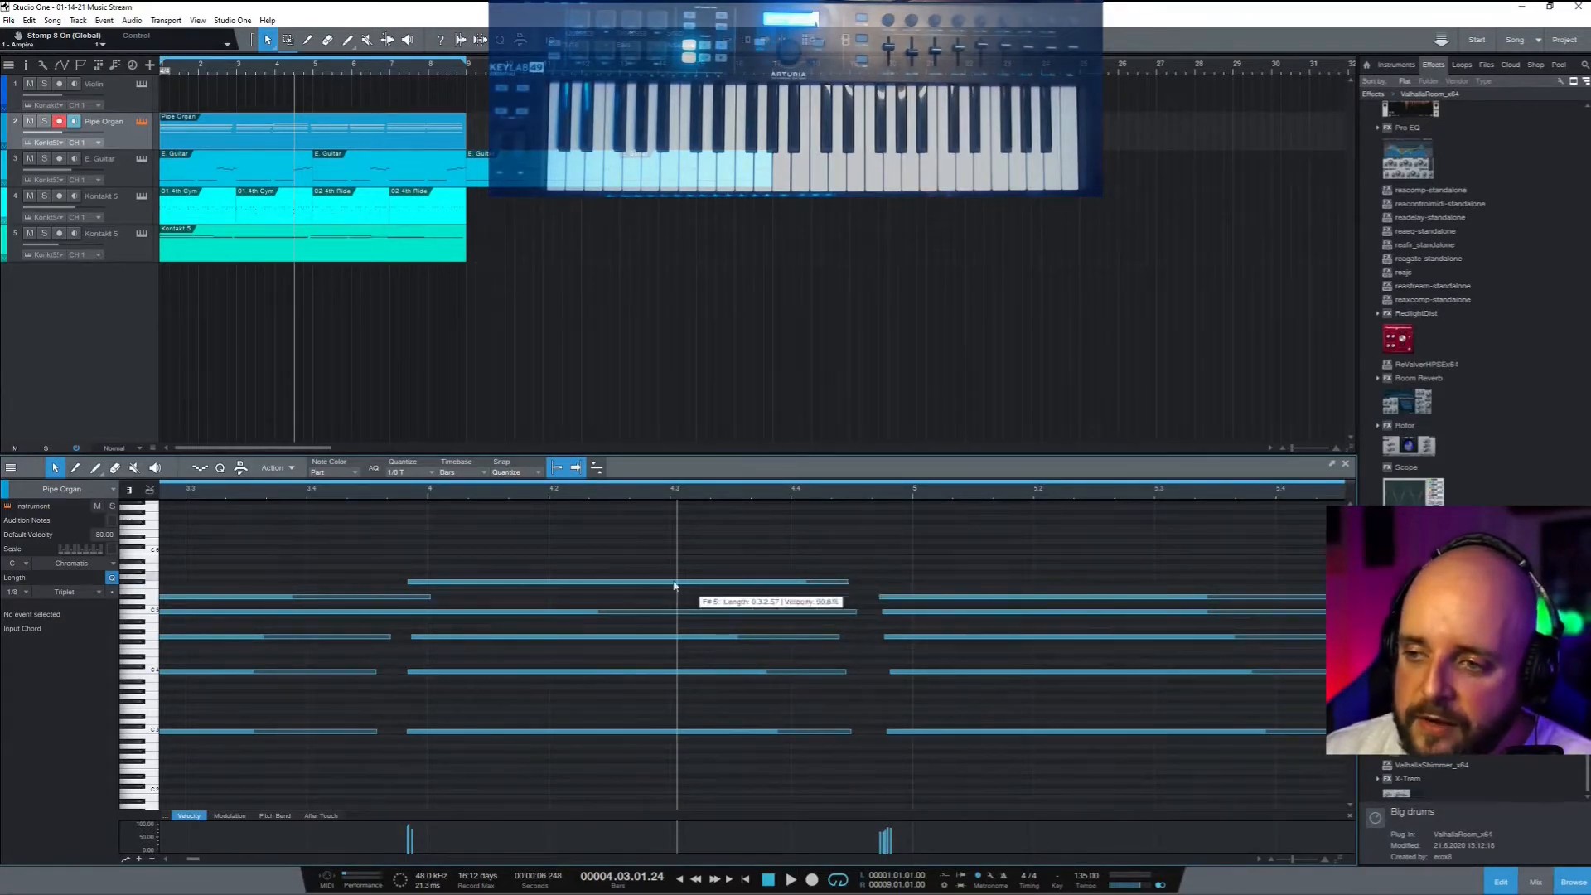
left_click(762, 585)
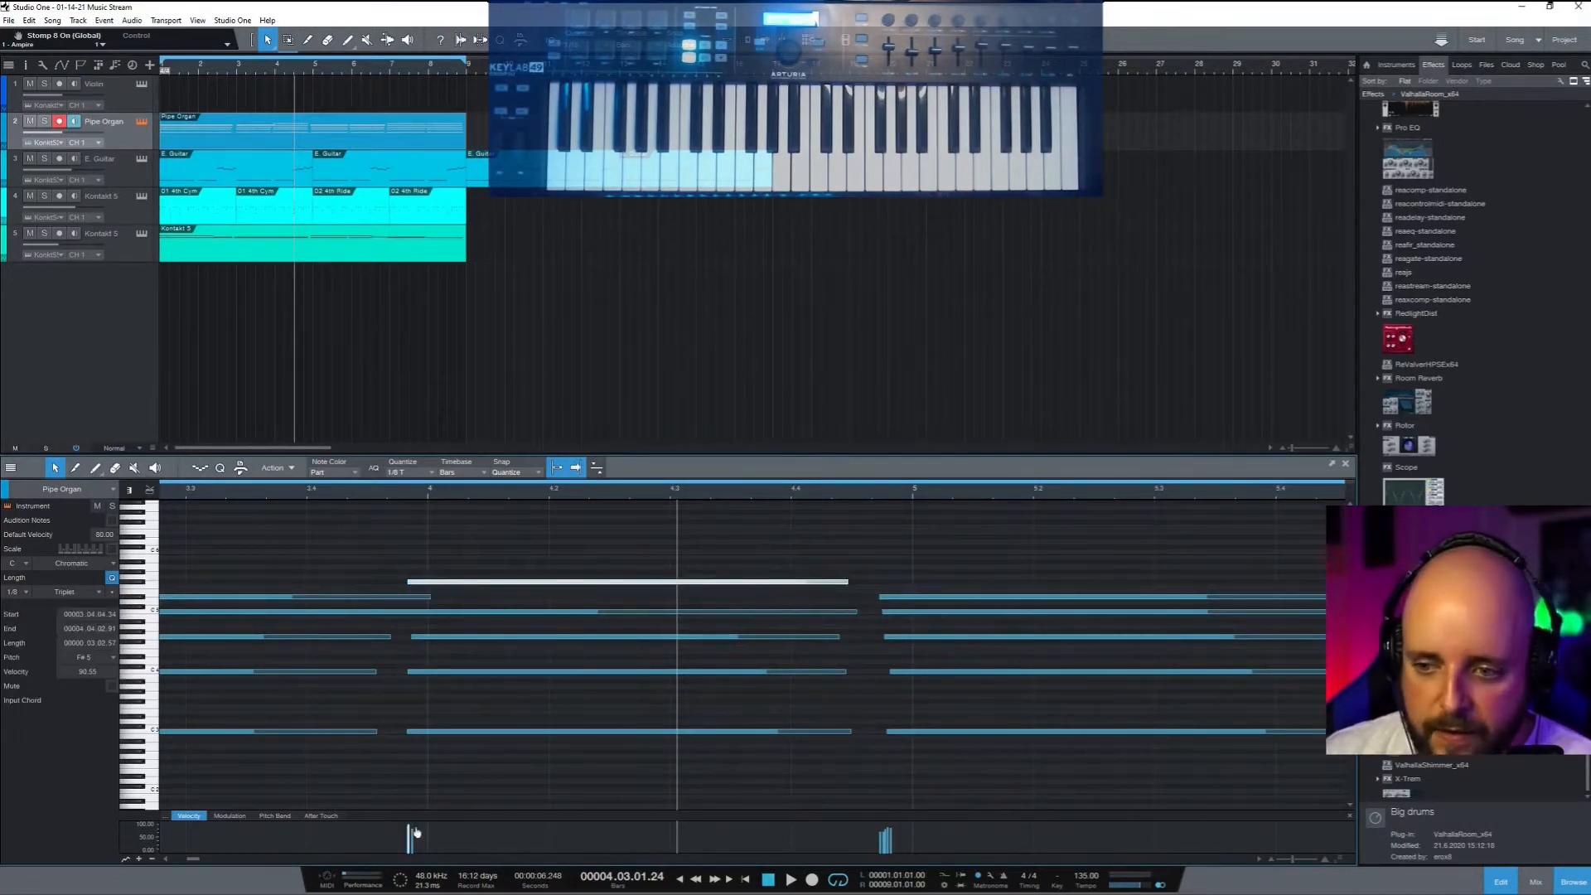
left_click_drag(409, 828, 412, 838)
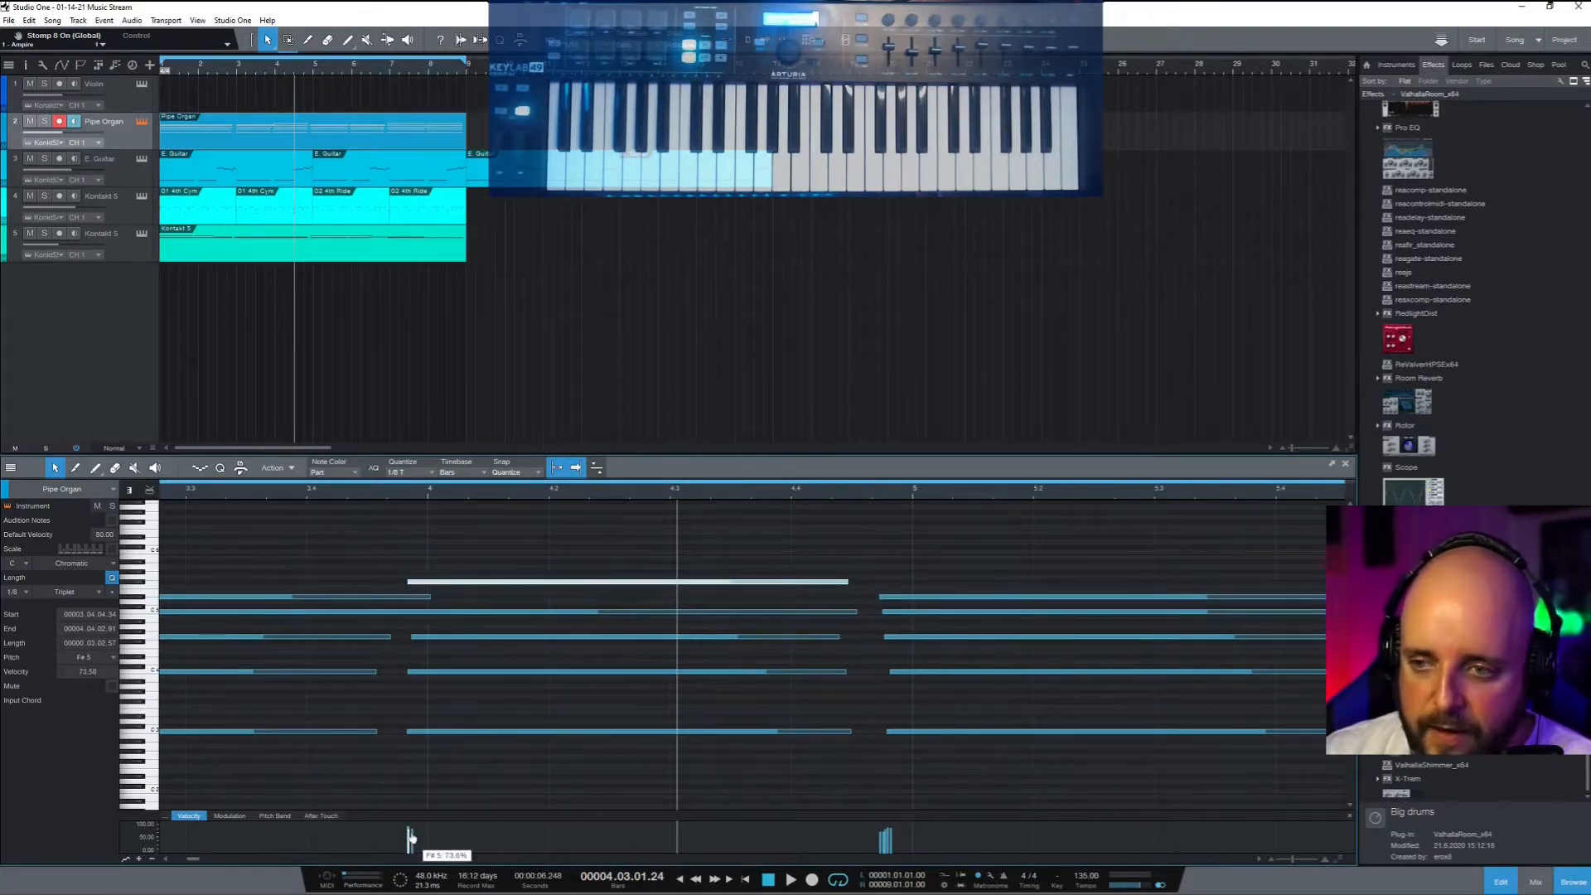
Give the five middle chord notes one equal velocity and return to the song start
left_click_drag(627, 775, 542, 520)
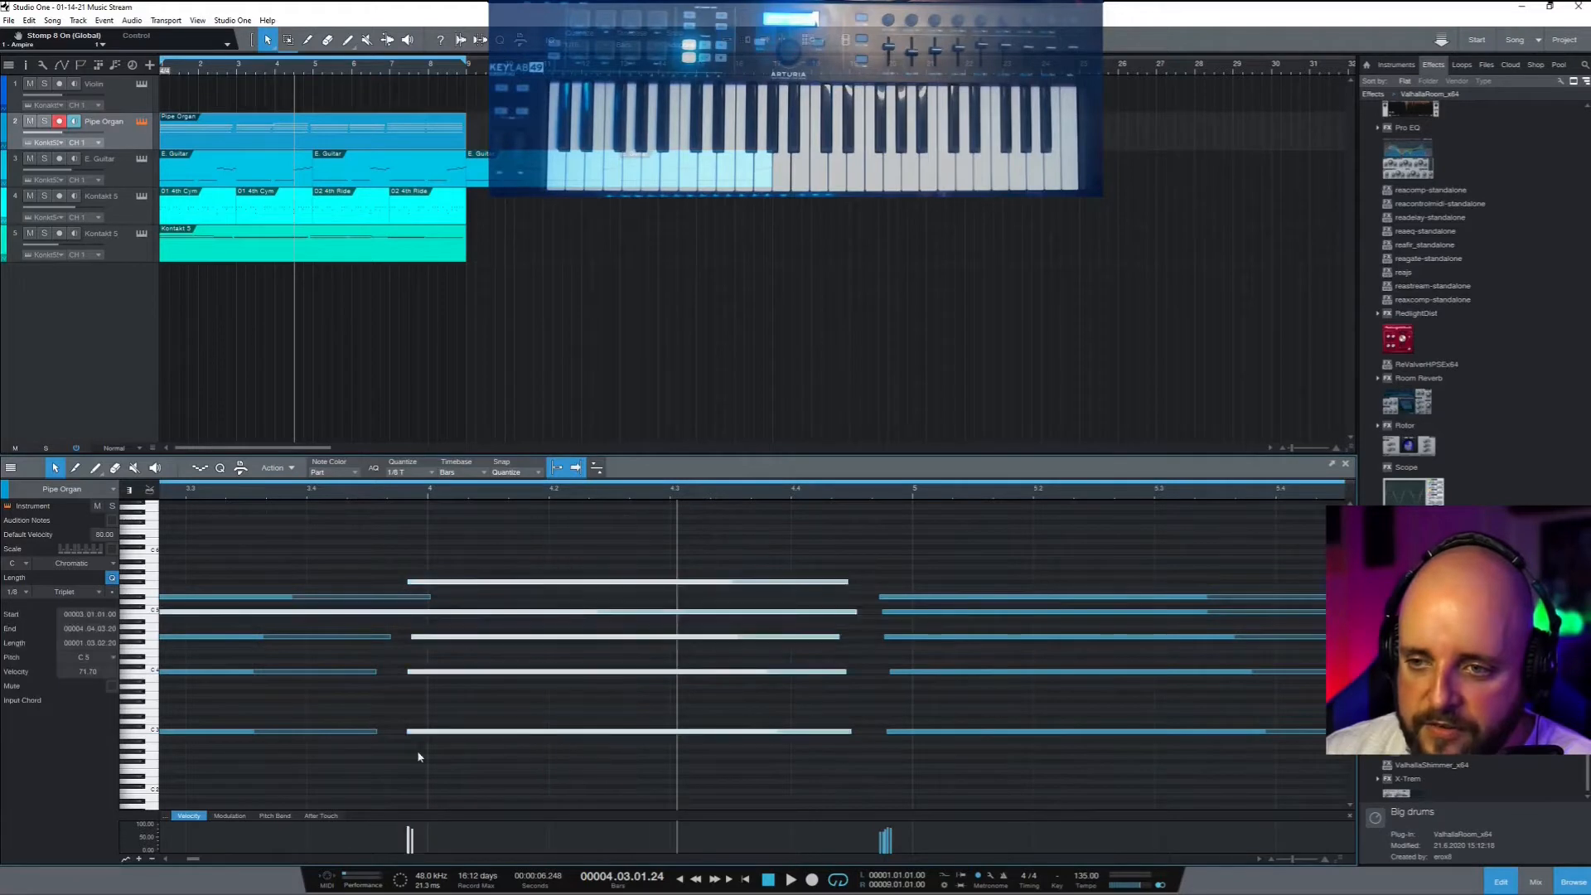
mouse_move(410, 845)
left_mouse_down()
mouse_move(411, 782)
mouse_move(411, 840)
left_mouse_up()
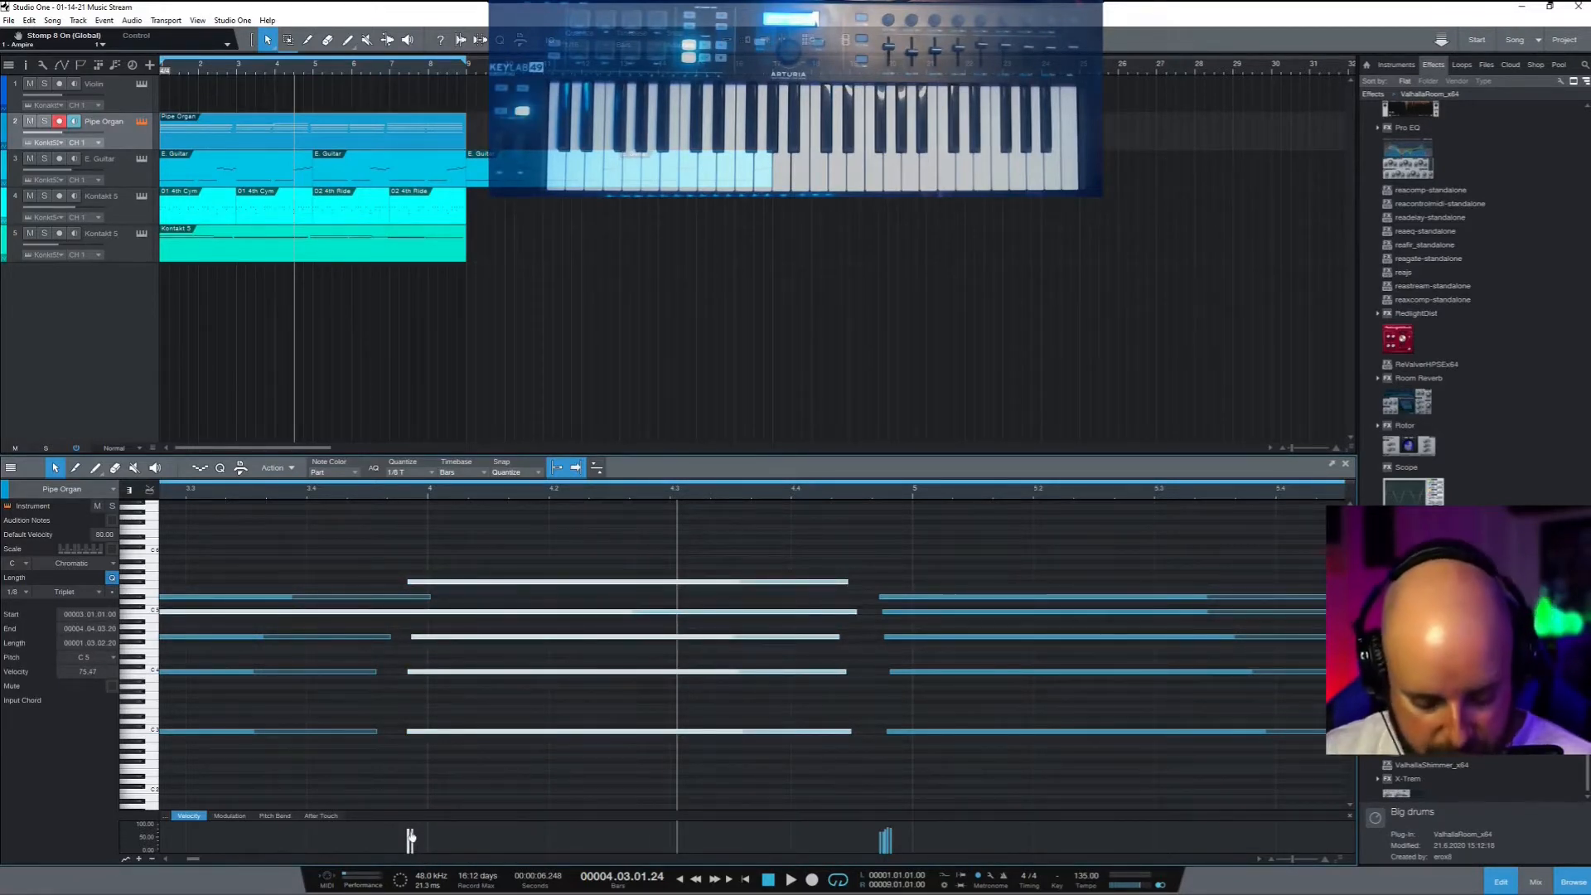
key("Home")
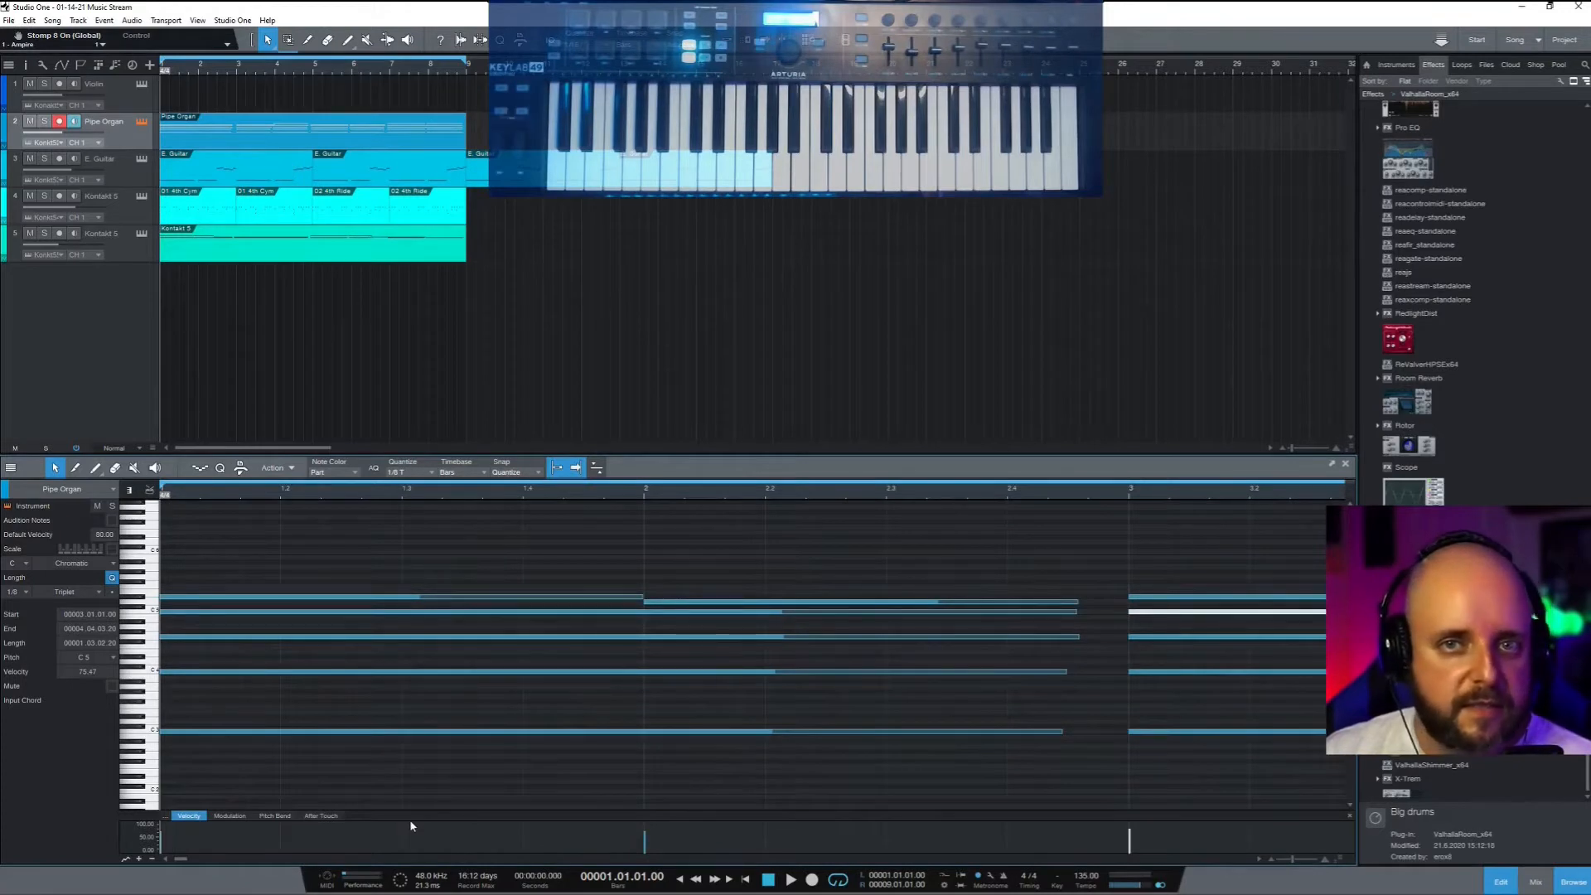
Play back the edited organ part, then open Rhapsody Orchestral Colors Instruments in Kontakt's browser
key("space")
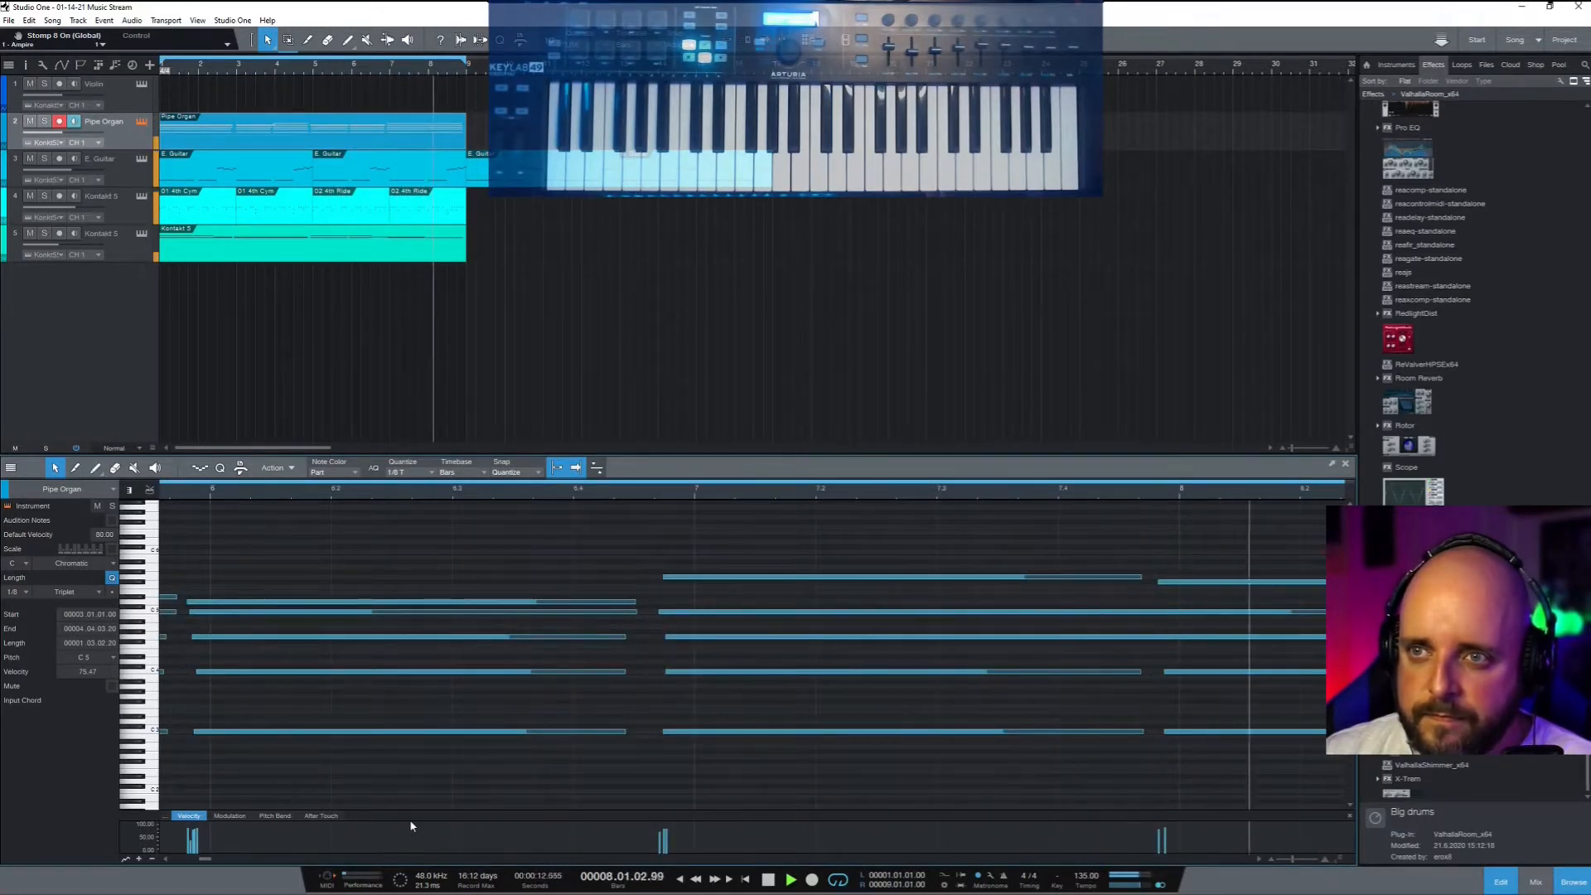
key("space")
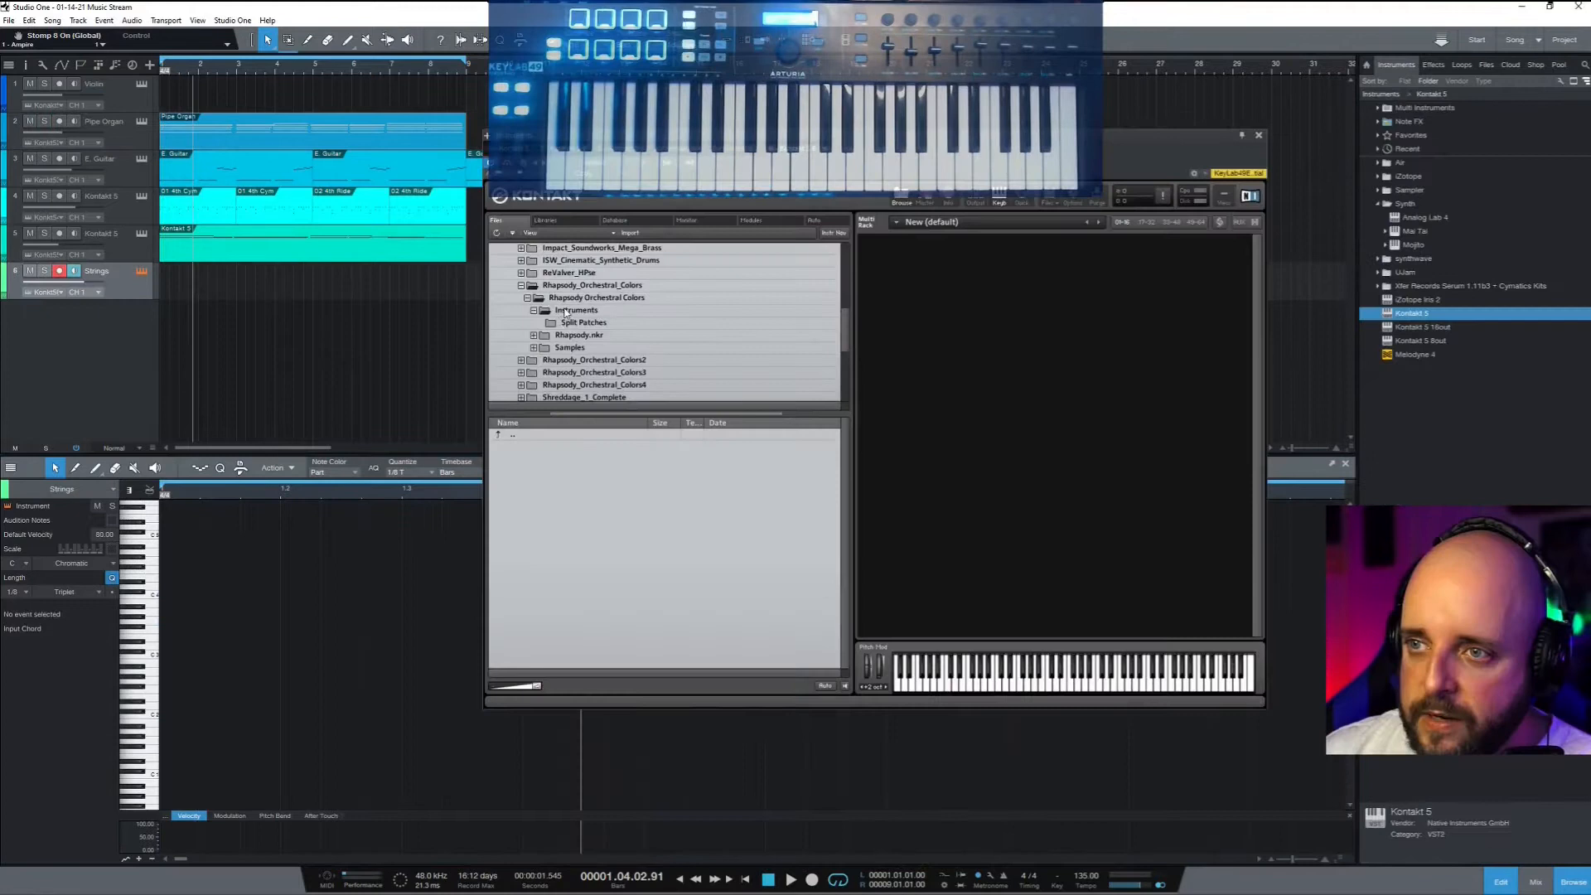
left_click(575, 310)
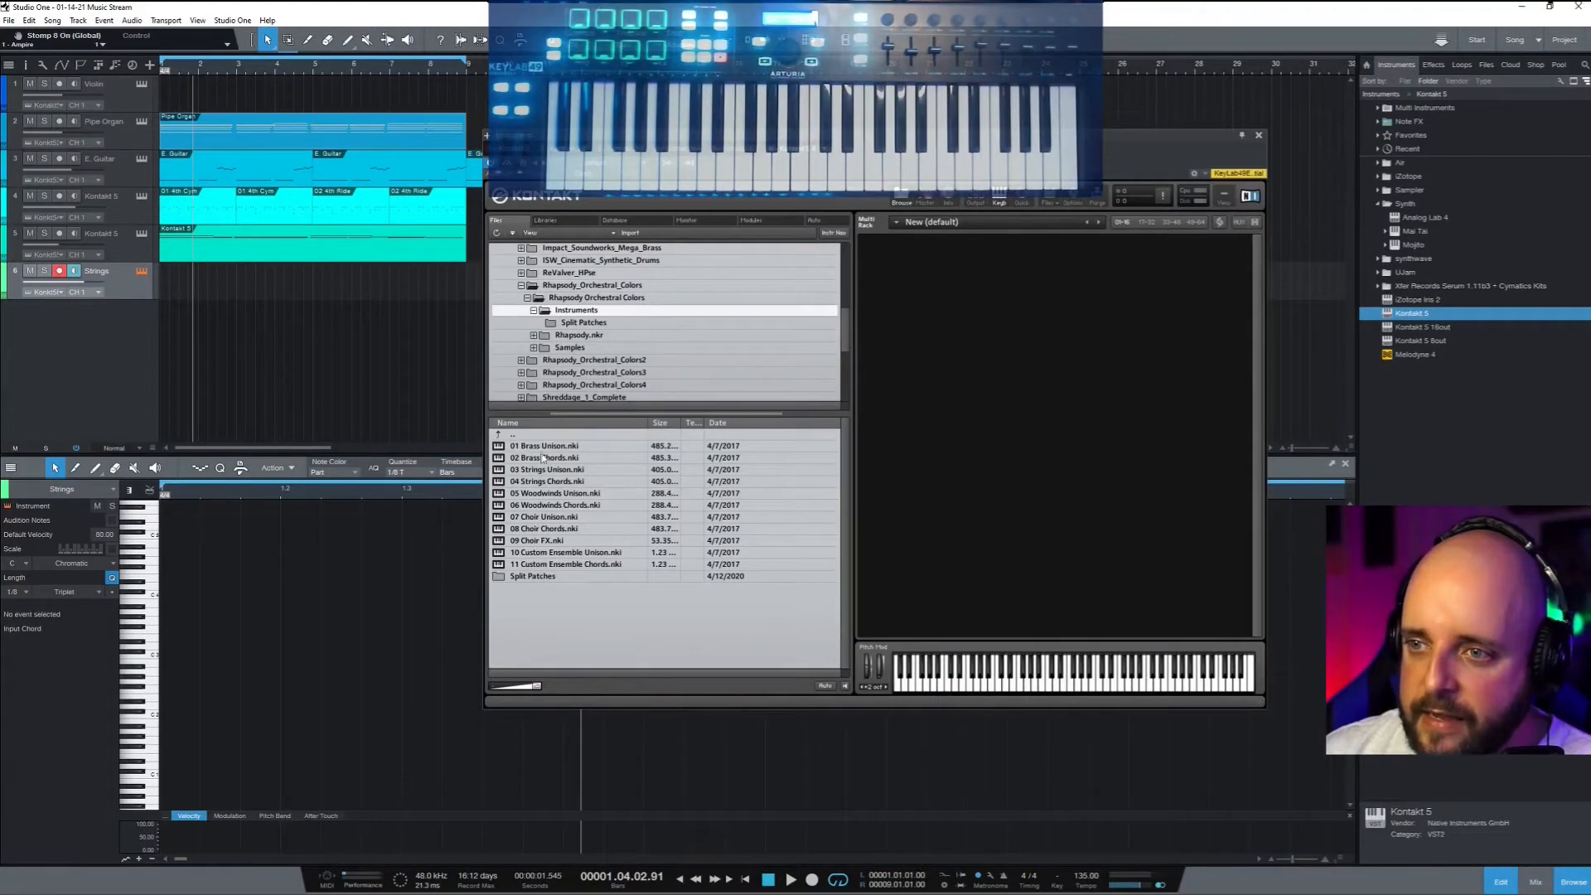
Drag 03 Strings Unison.nki into the Kontakt multi rack on the Strings track
left_click_drag(547, 469, 970, 333)
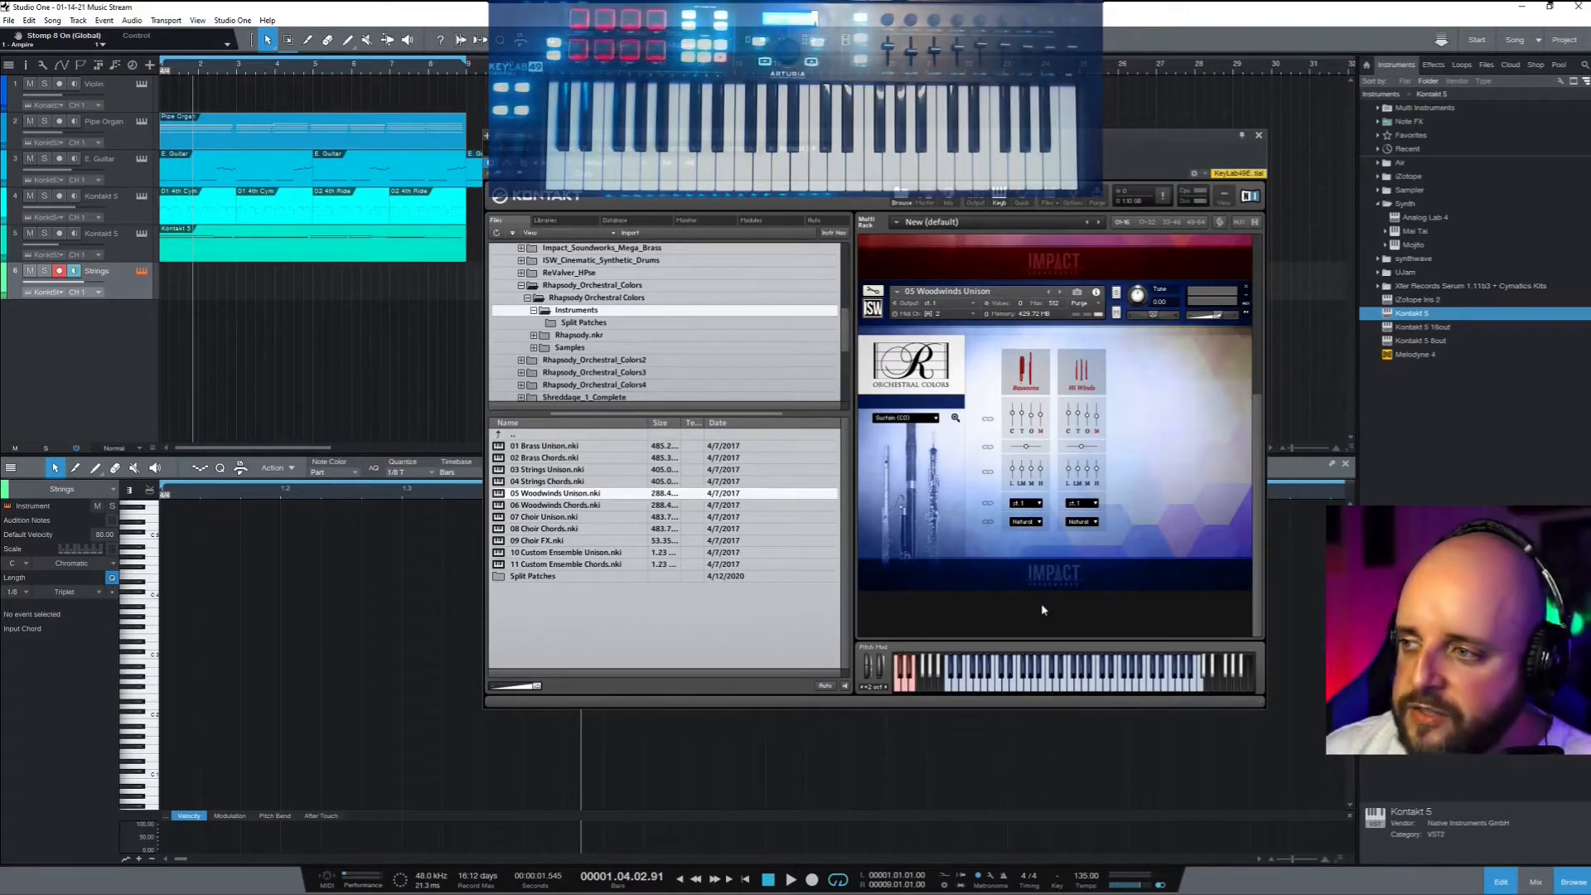
scroll(1062, 536, "up", 10)
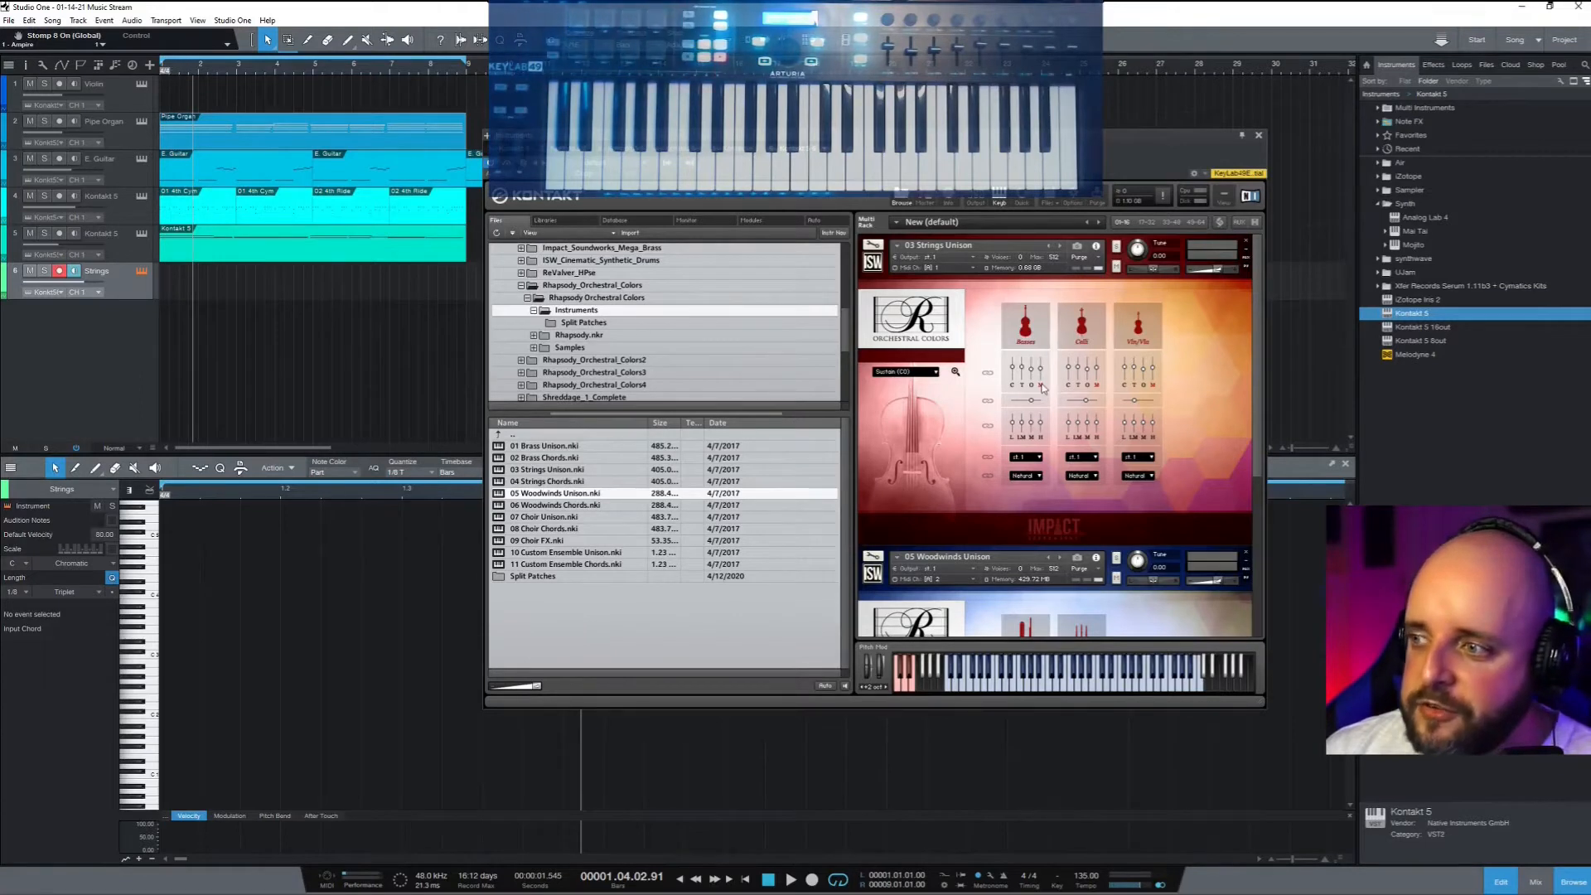
scroll(1043, 389, "down", 2)
scroll(1045, 387, "up", 2)
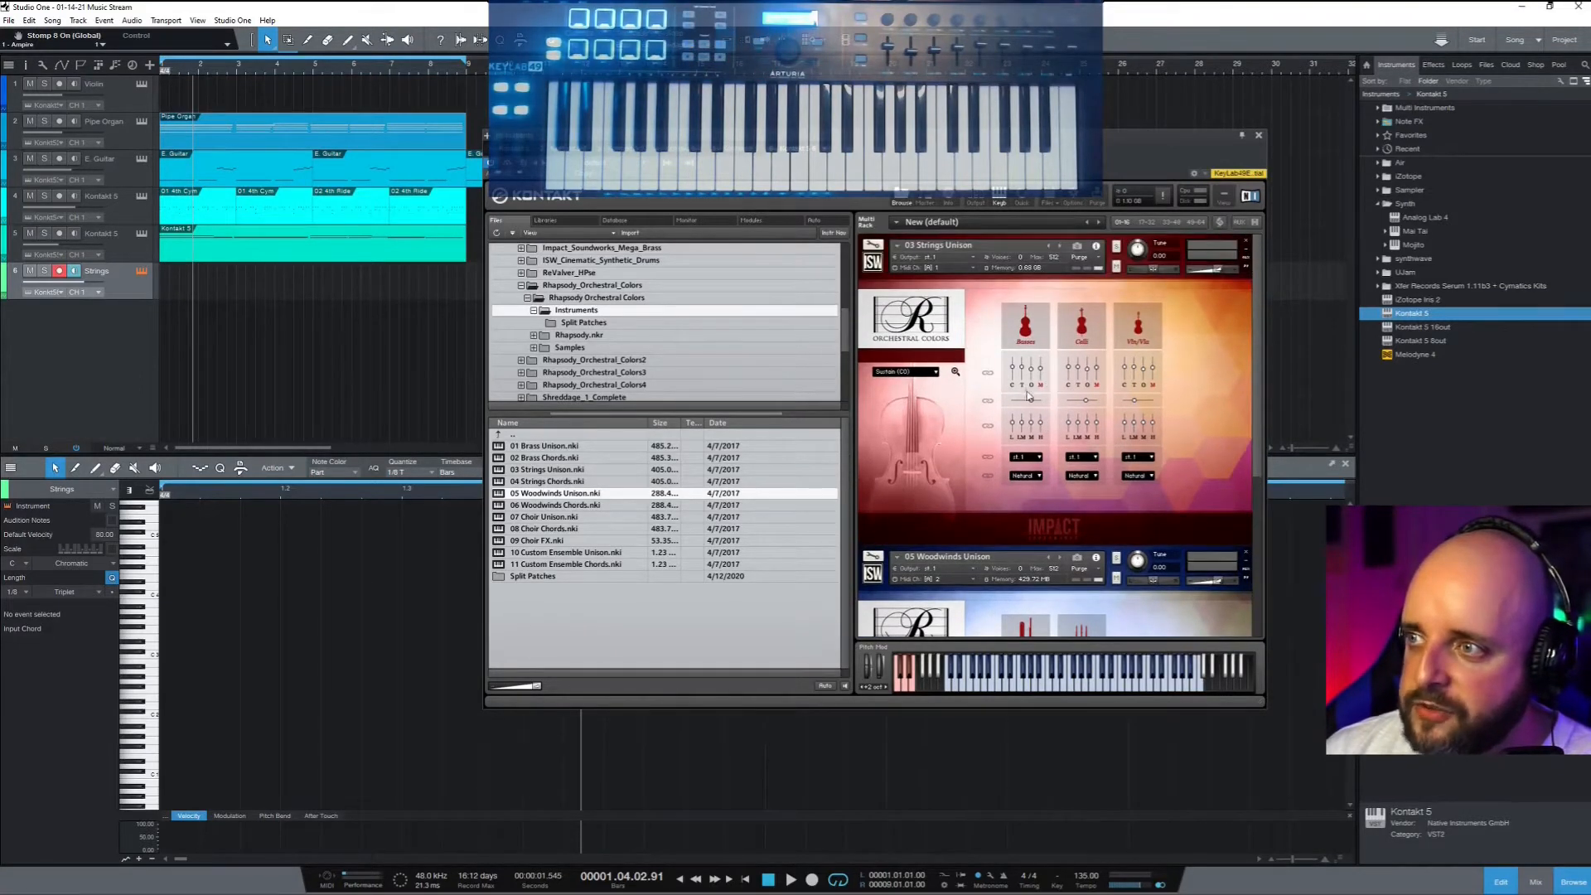
Check Strings Unison's output and Midi Ch settings, leaving both unchanged
left_click(976, 262)
left_click(975, 260)
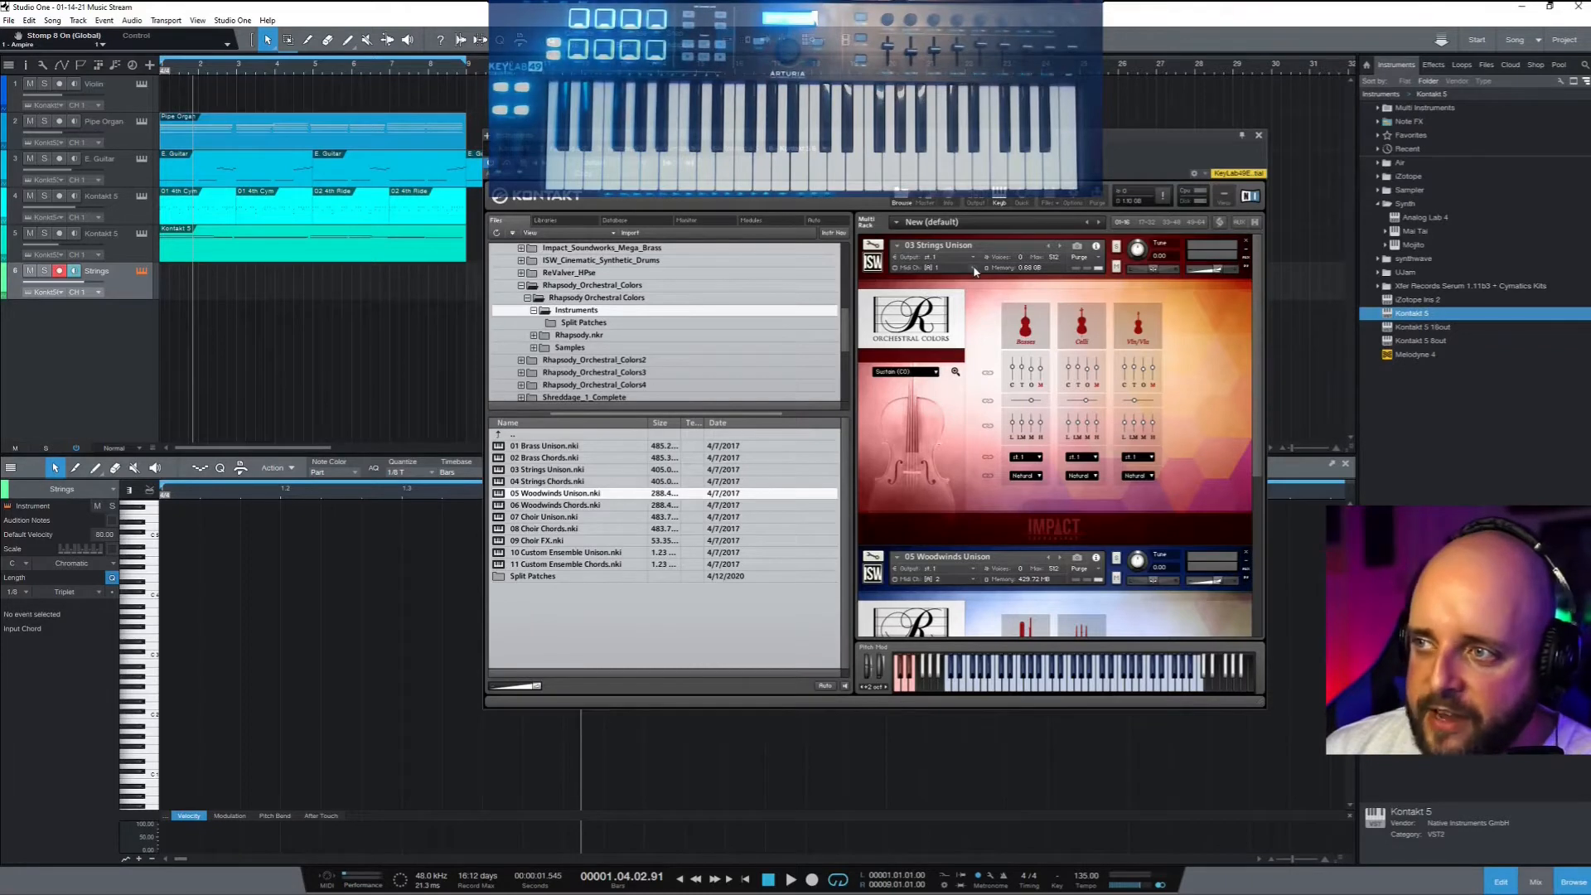
left_click(975, 269)
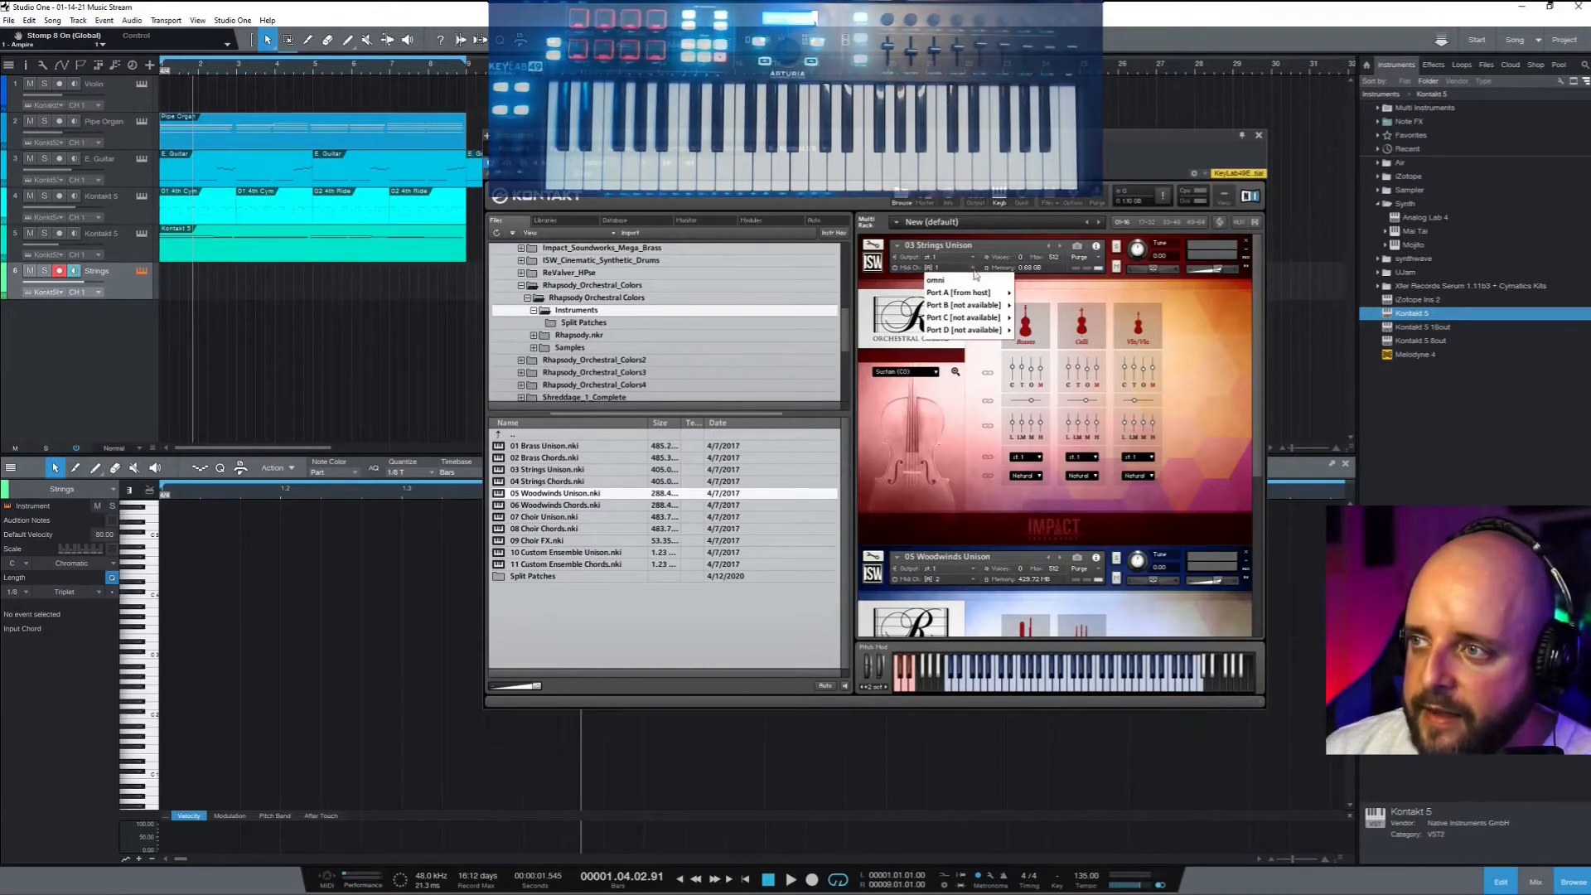
mouse_move(977, 295)
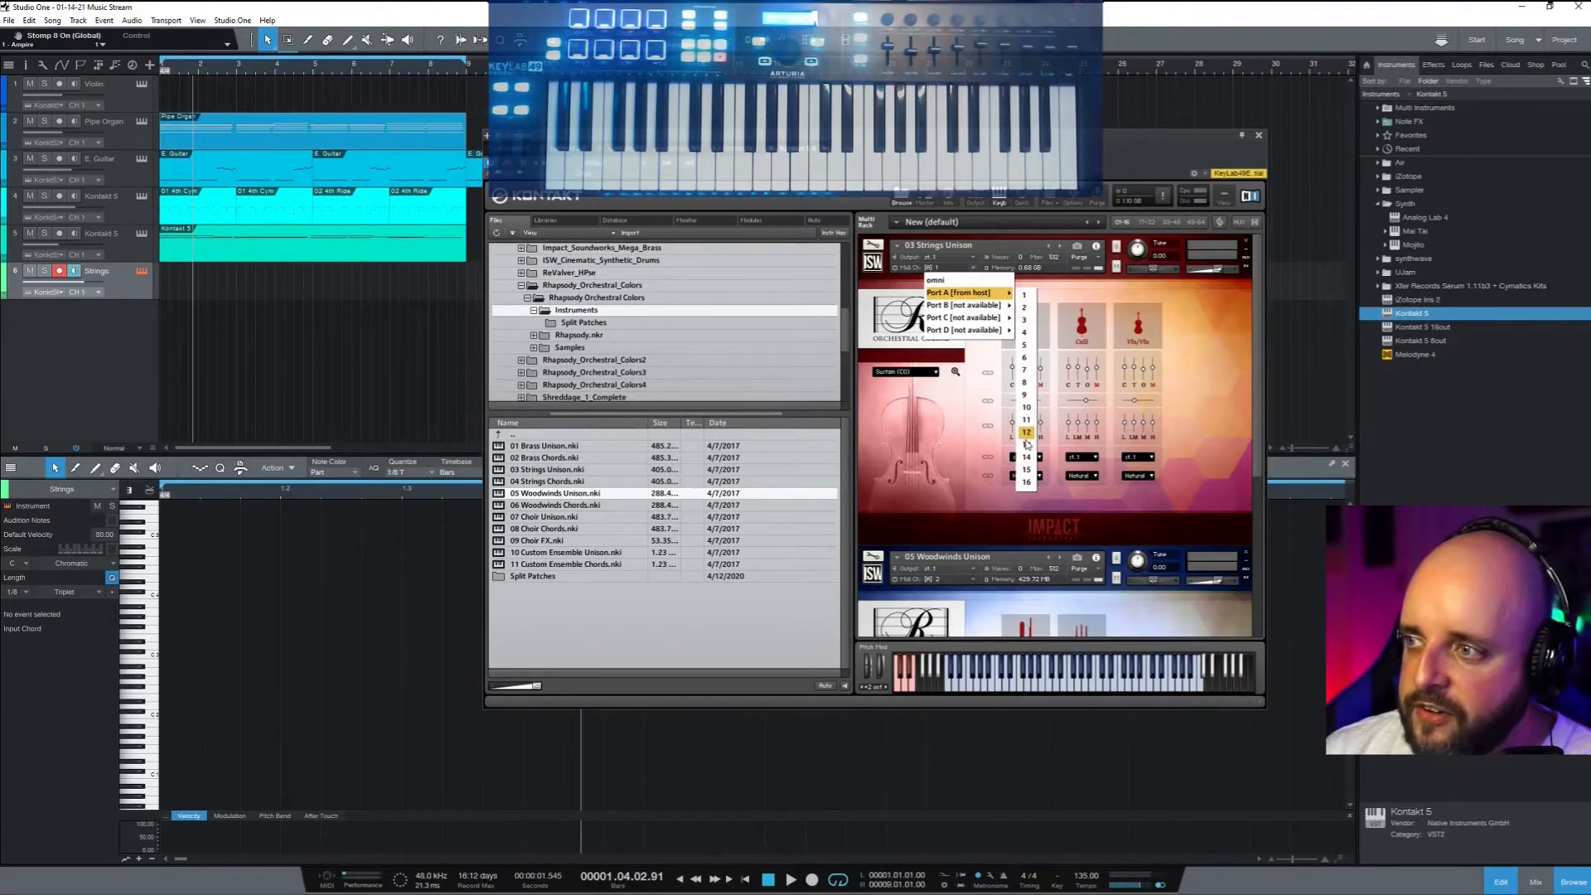
left_click(893, 293)
Assign Woodwinds Unison its own Port A MIDI channel and bring up the mixer console
scroll(925, 429, "down", 3)
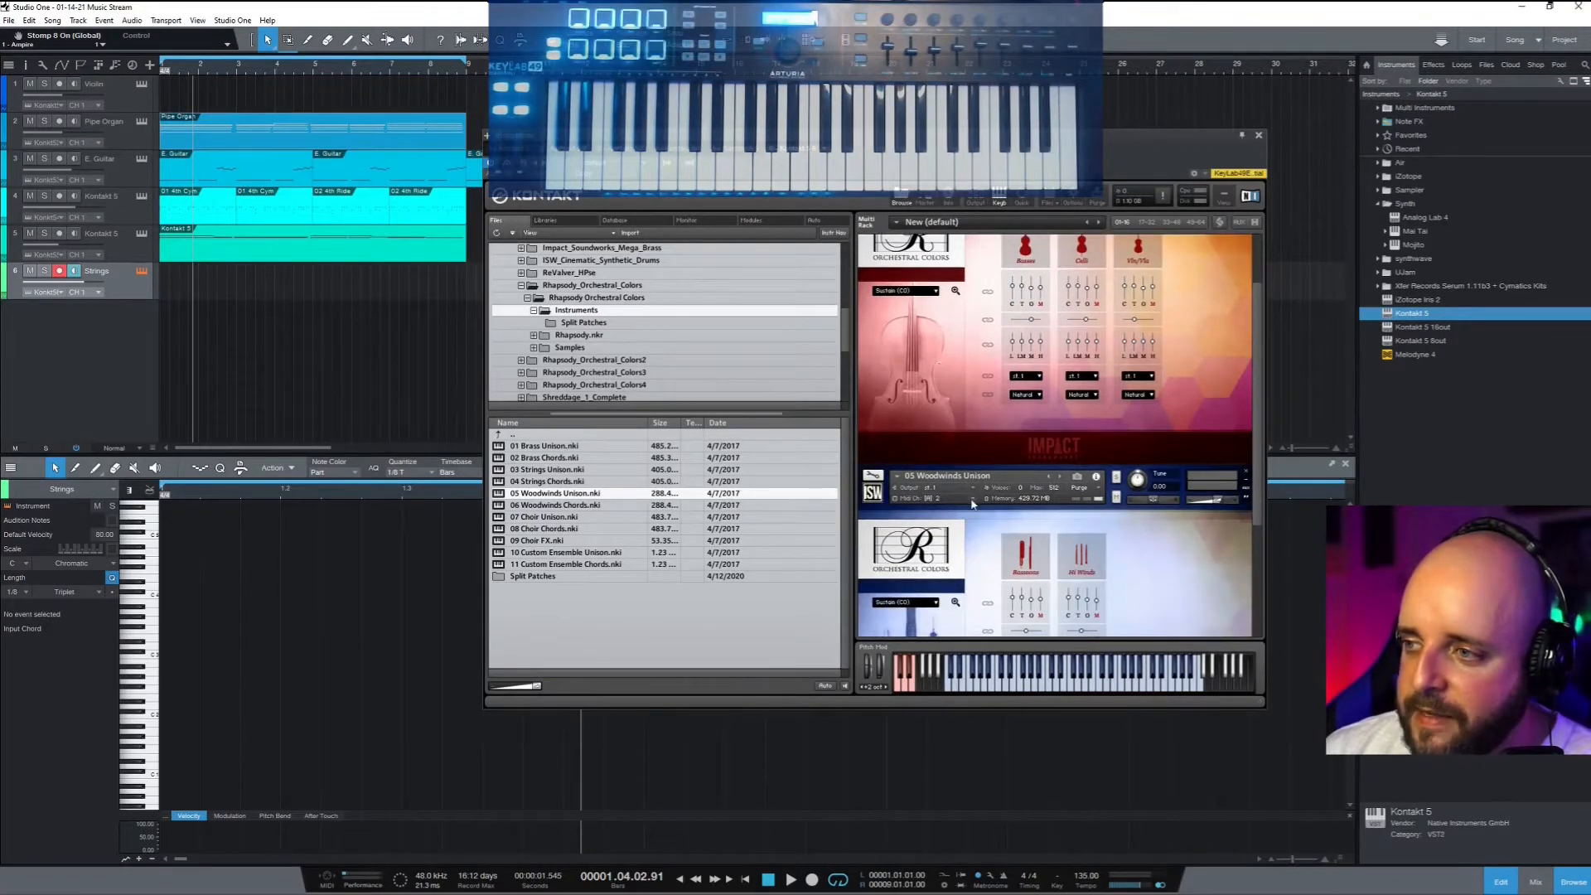
left_click(972, 500)
mouse_move(1012, 523)
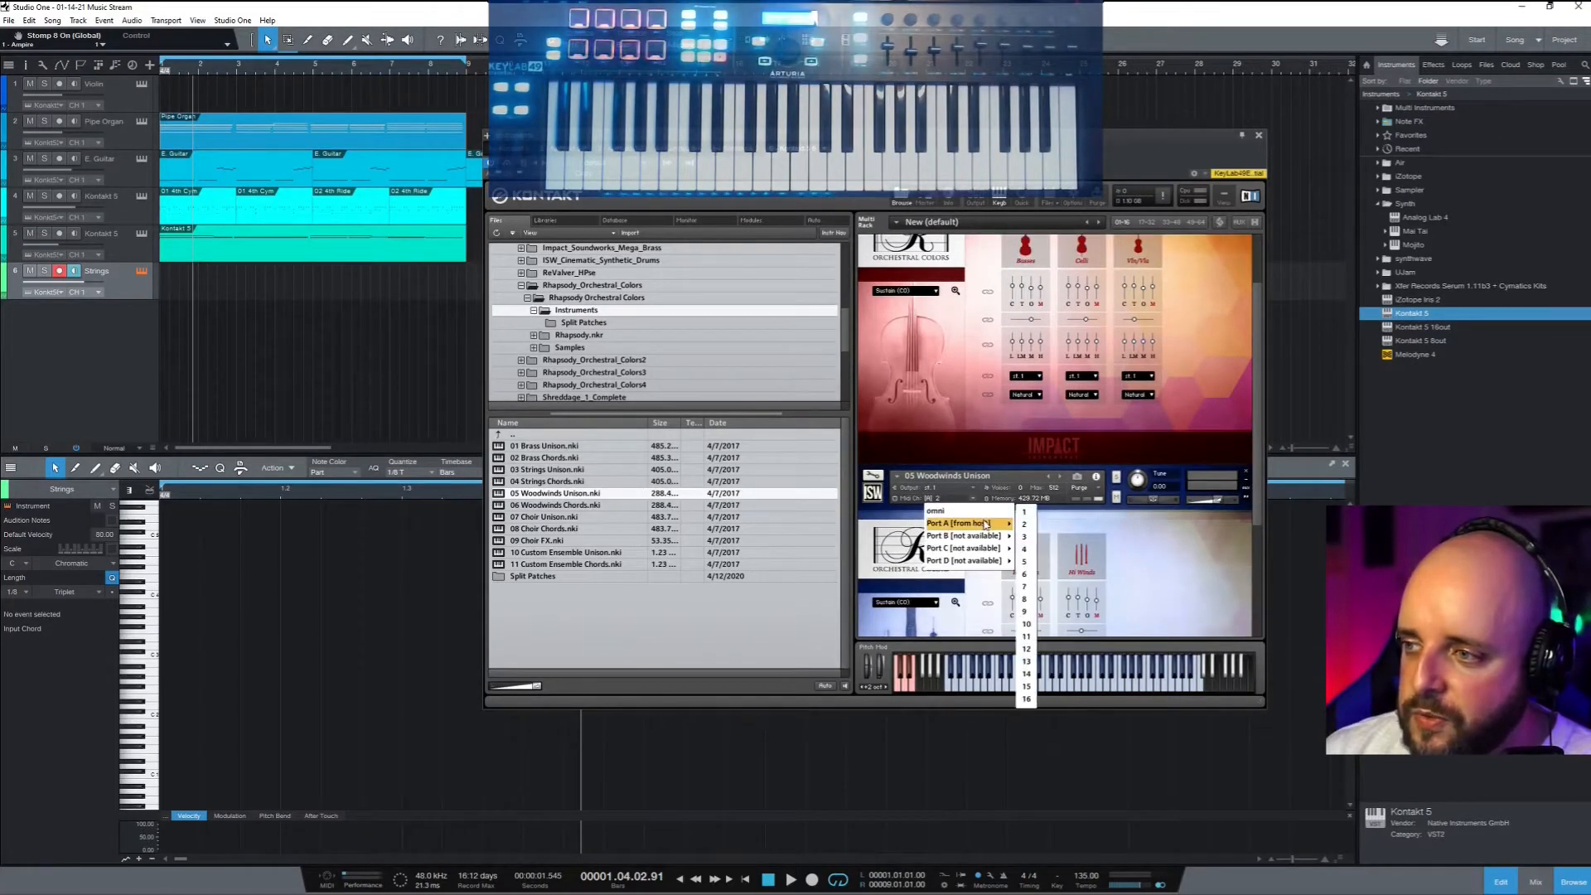
left_click(1025, 512)
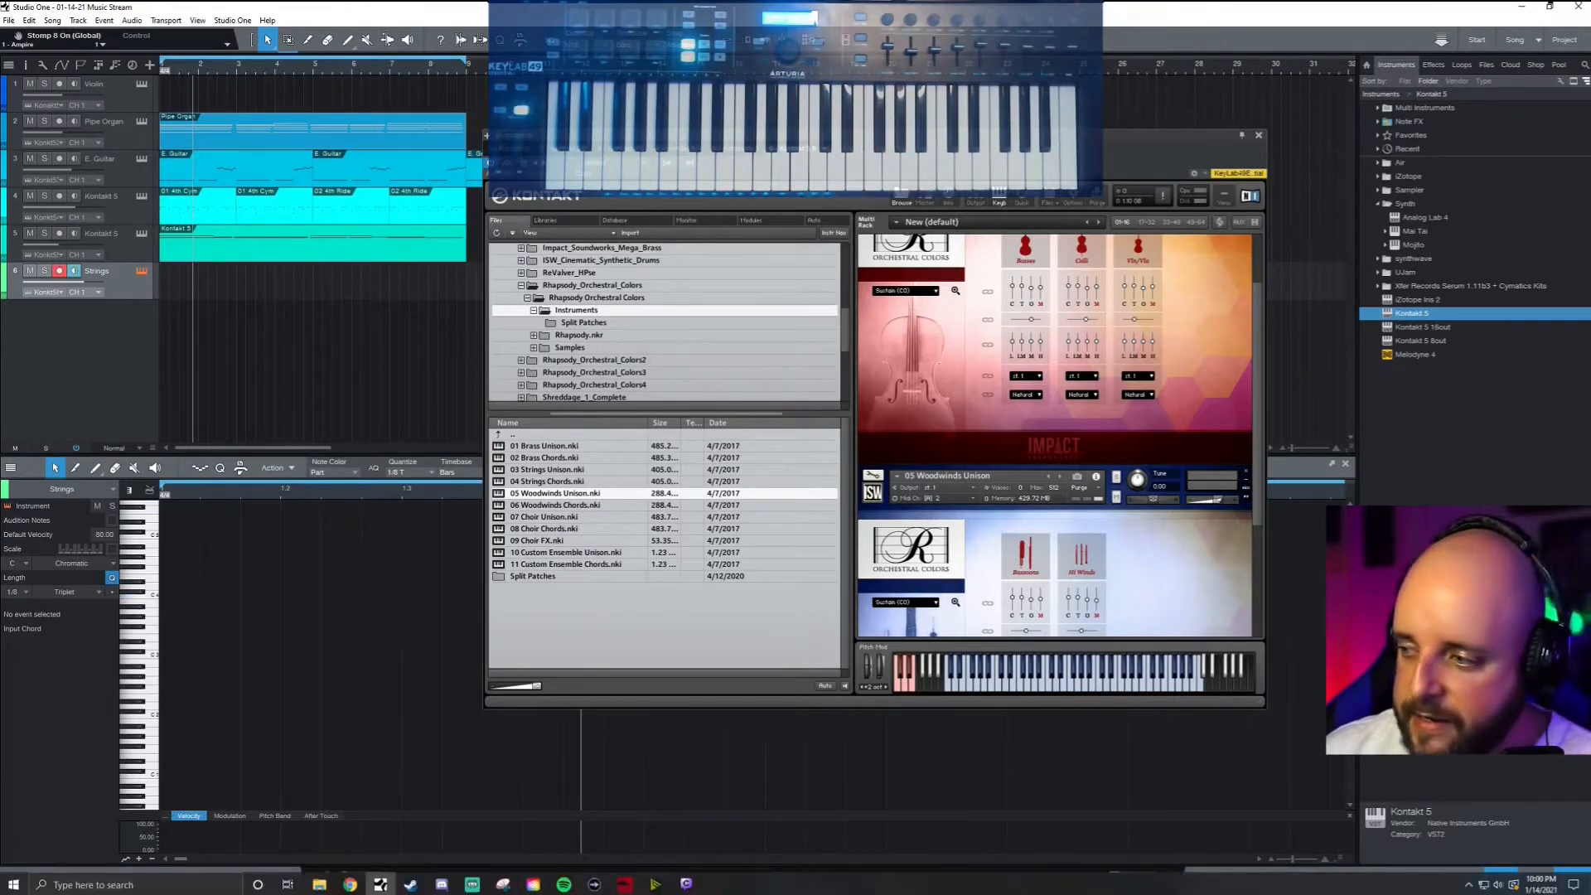
left_click(1519, 884)
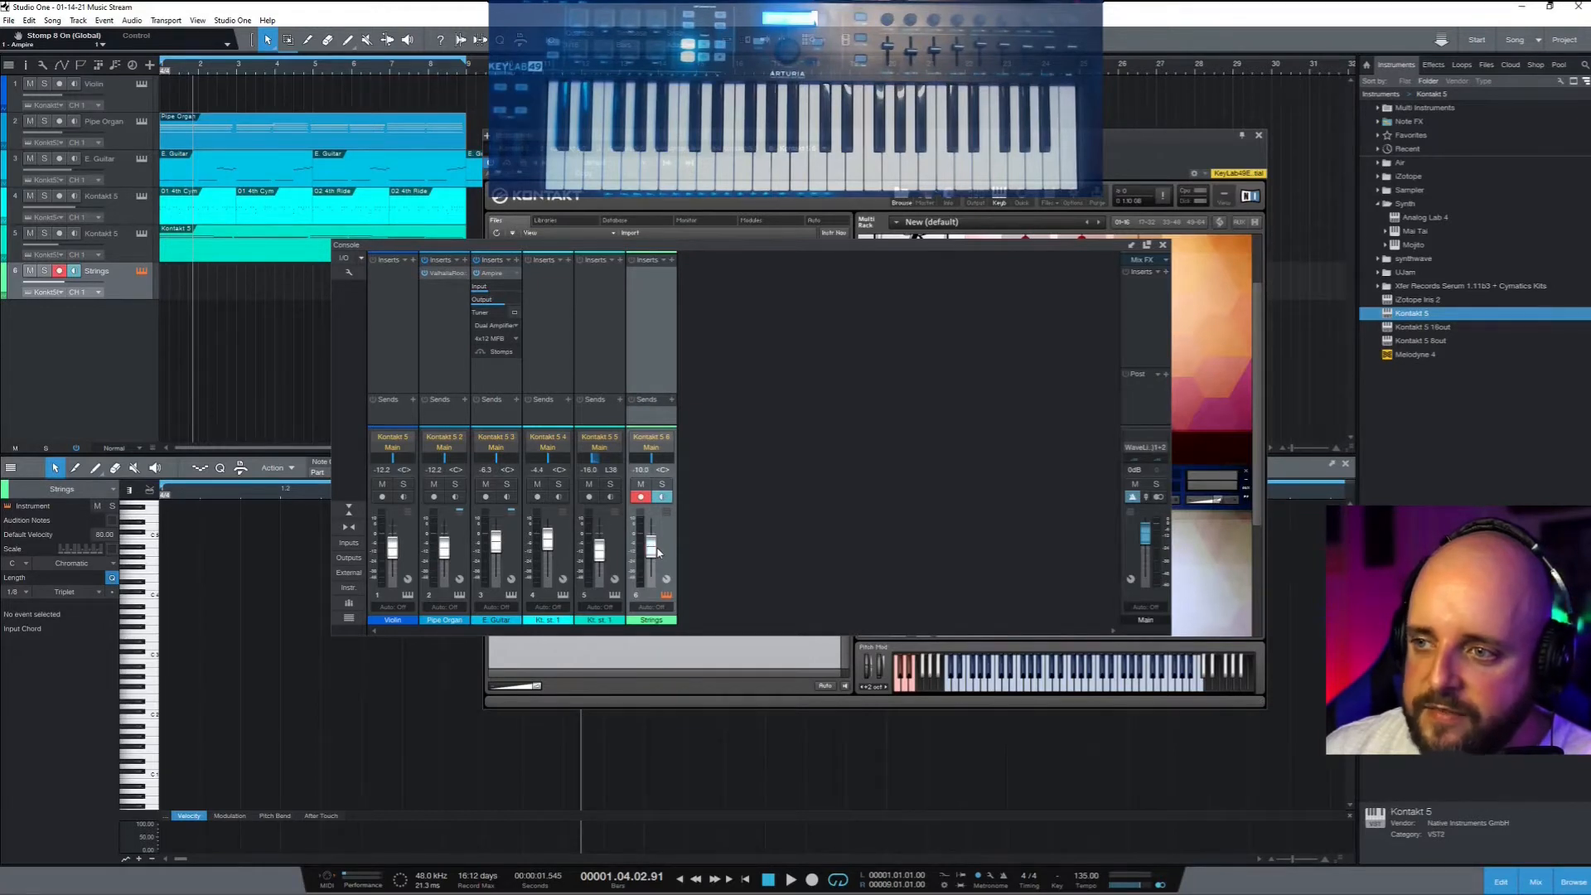
Close the mixer and set Woodwinds Unison's Midi Ch to [A] 1
left_click(1162, 245)
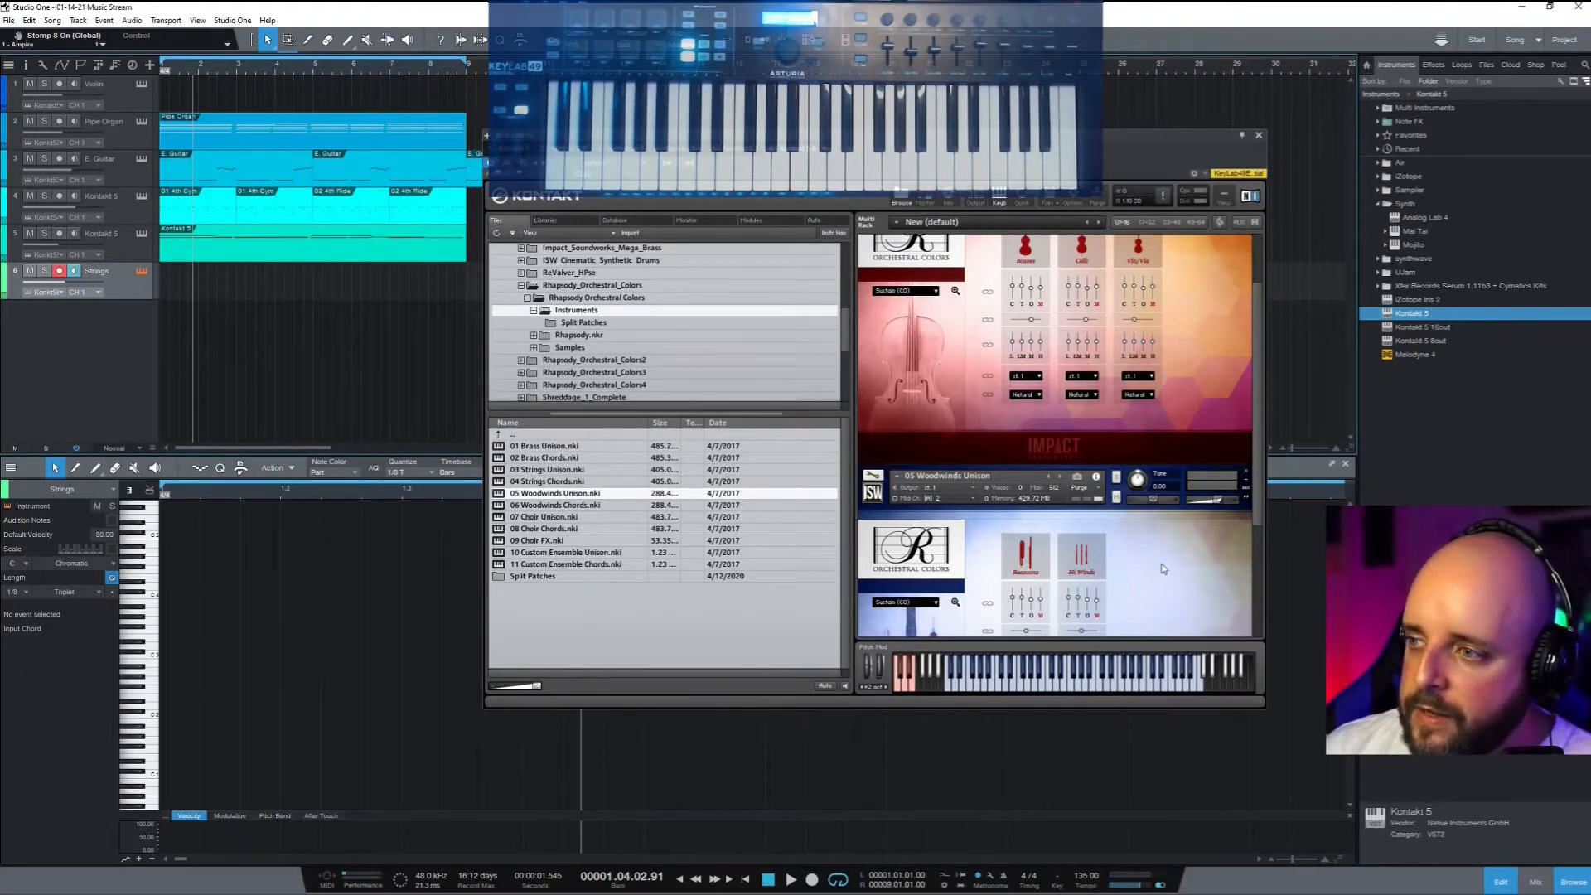
scroll(1162, 568, "down", 2)
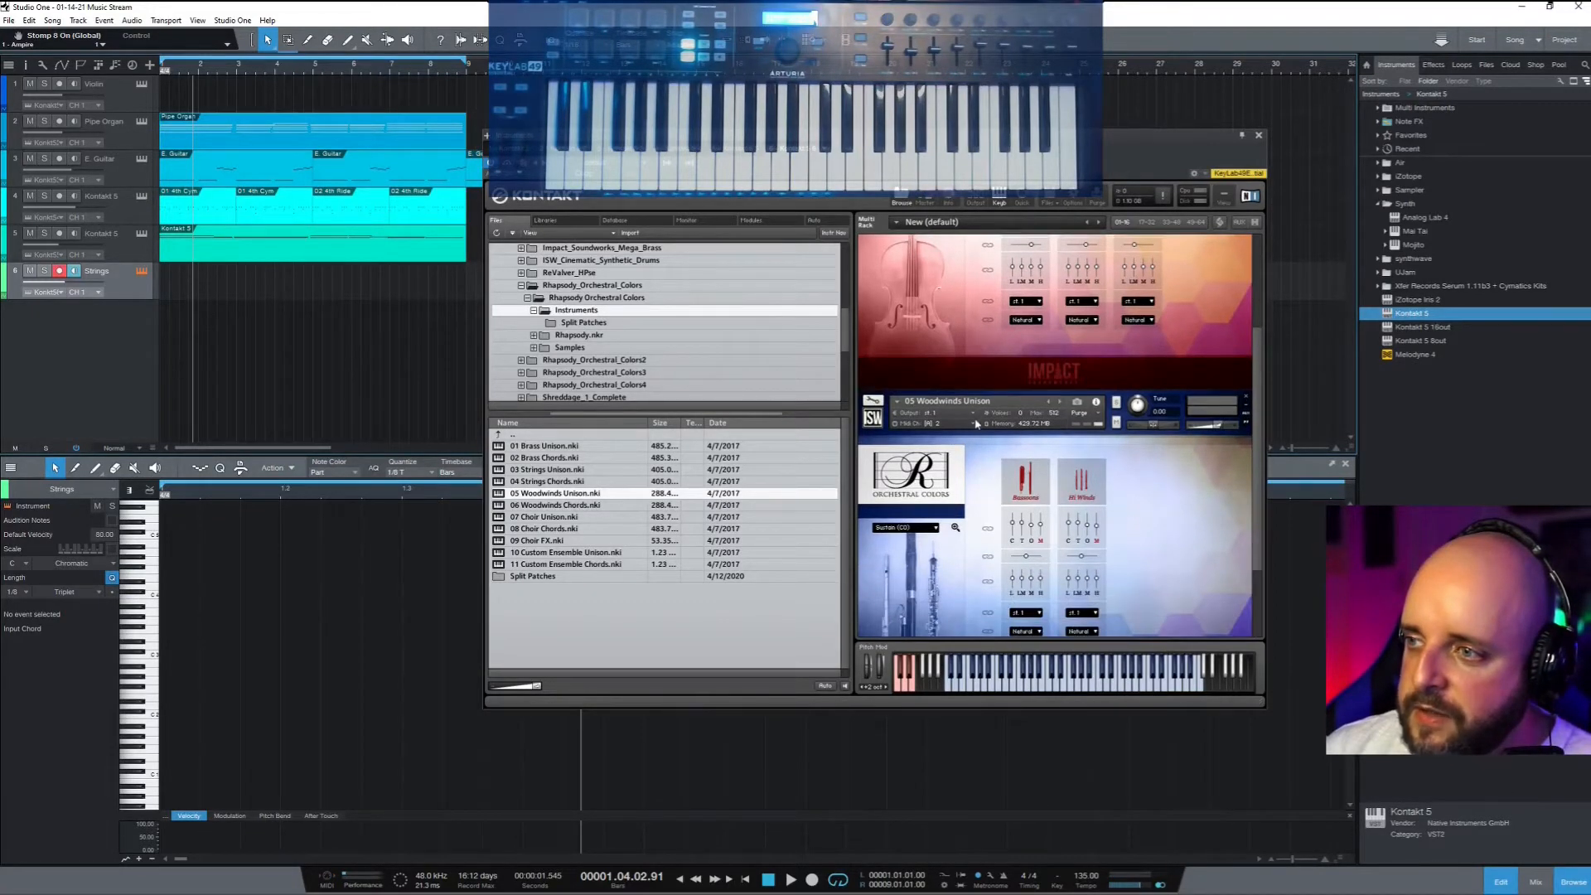
left_click(976, 423)
left_click(1022, 453)
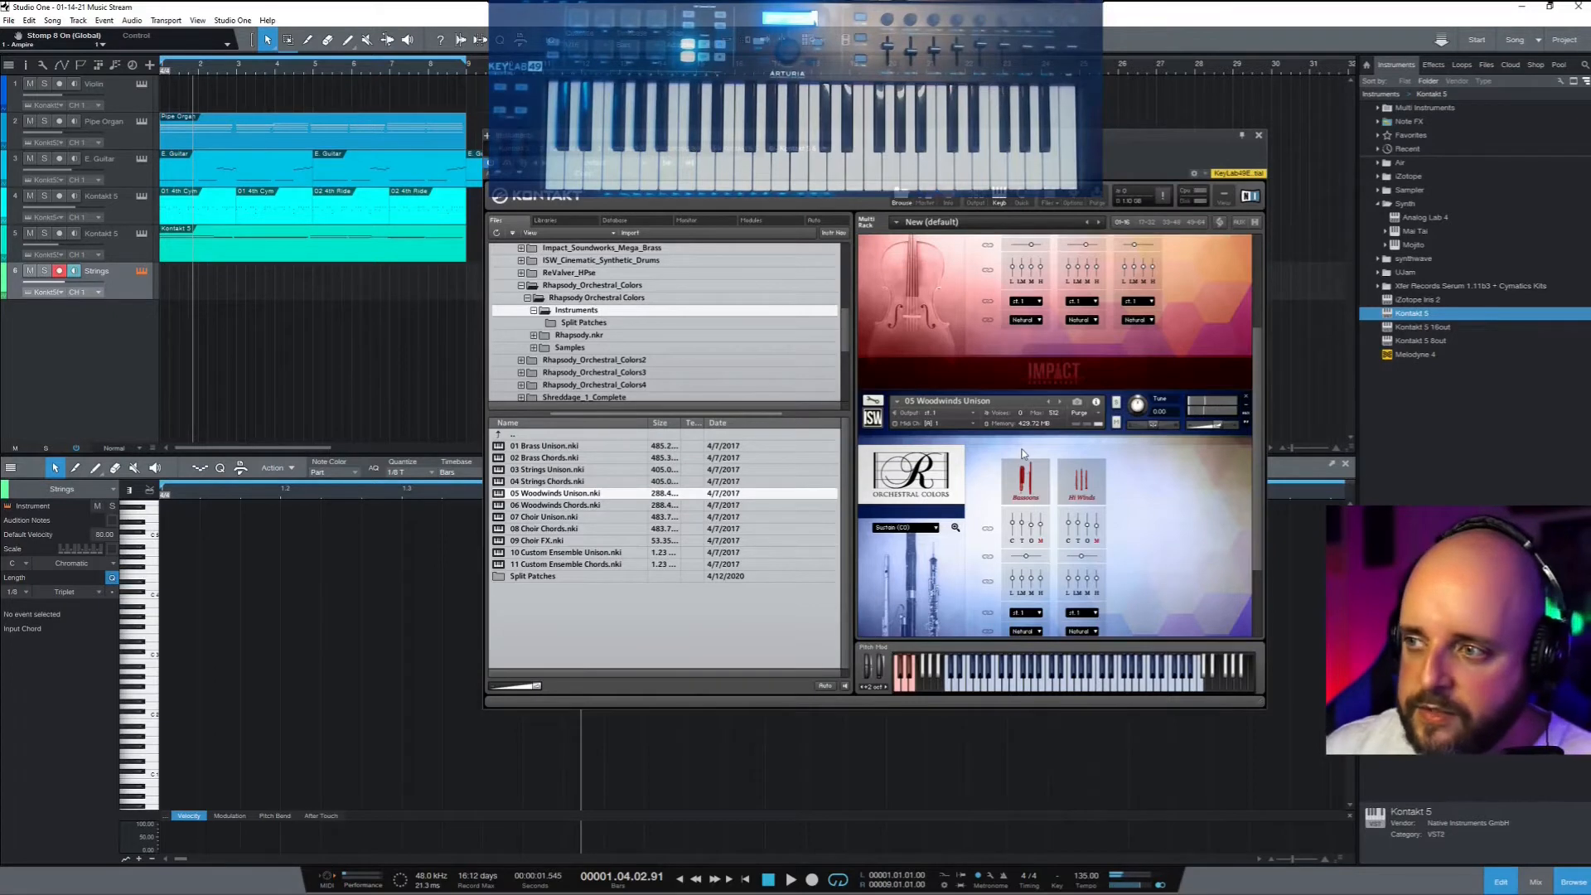
scroll(1000, 400, "up", 4)
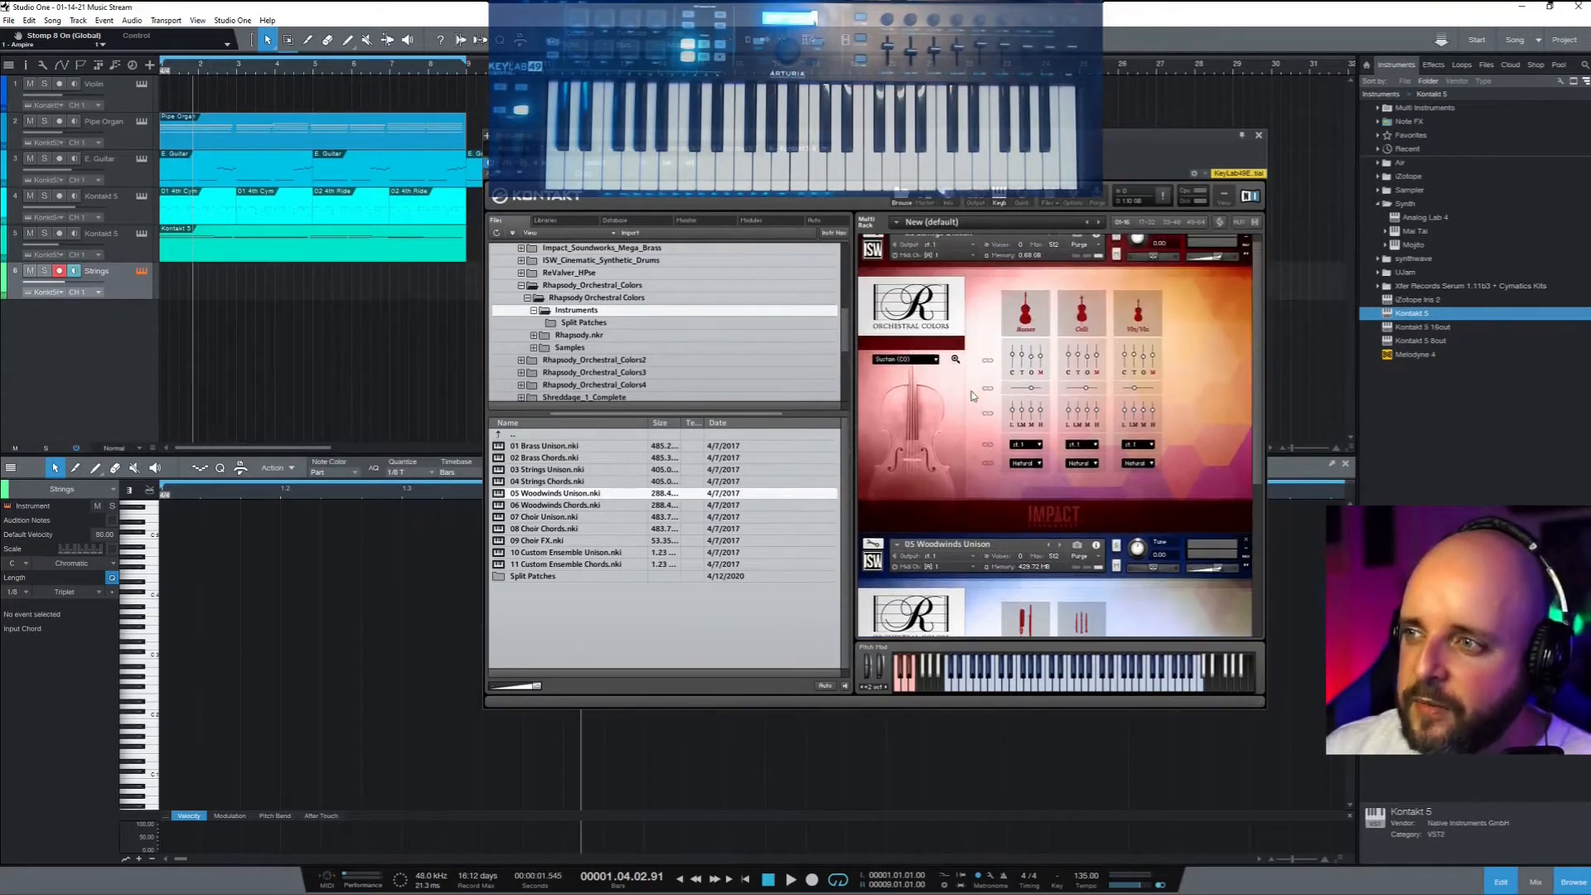
Set Strings Unison's Midi Ch to [A] 2 and close the Kontakt window
left_click(972, 268)
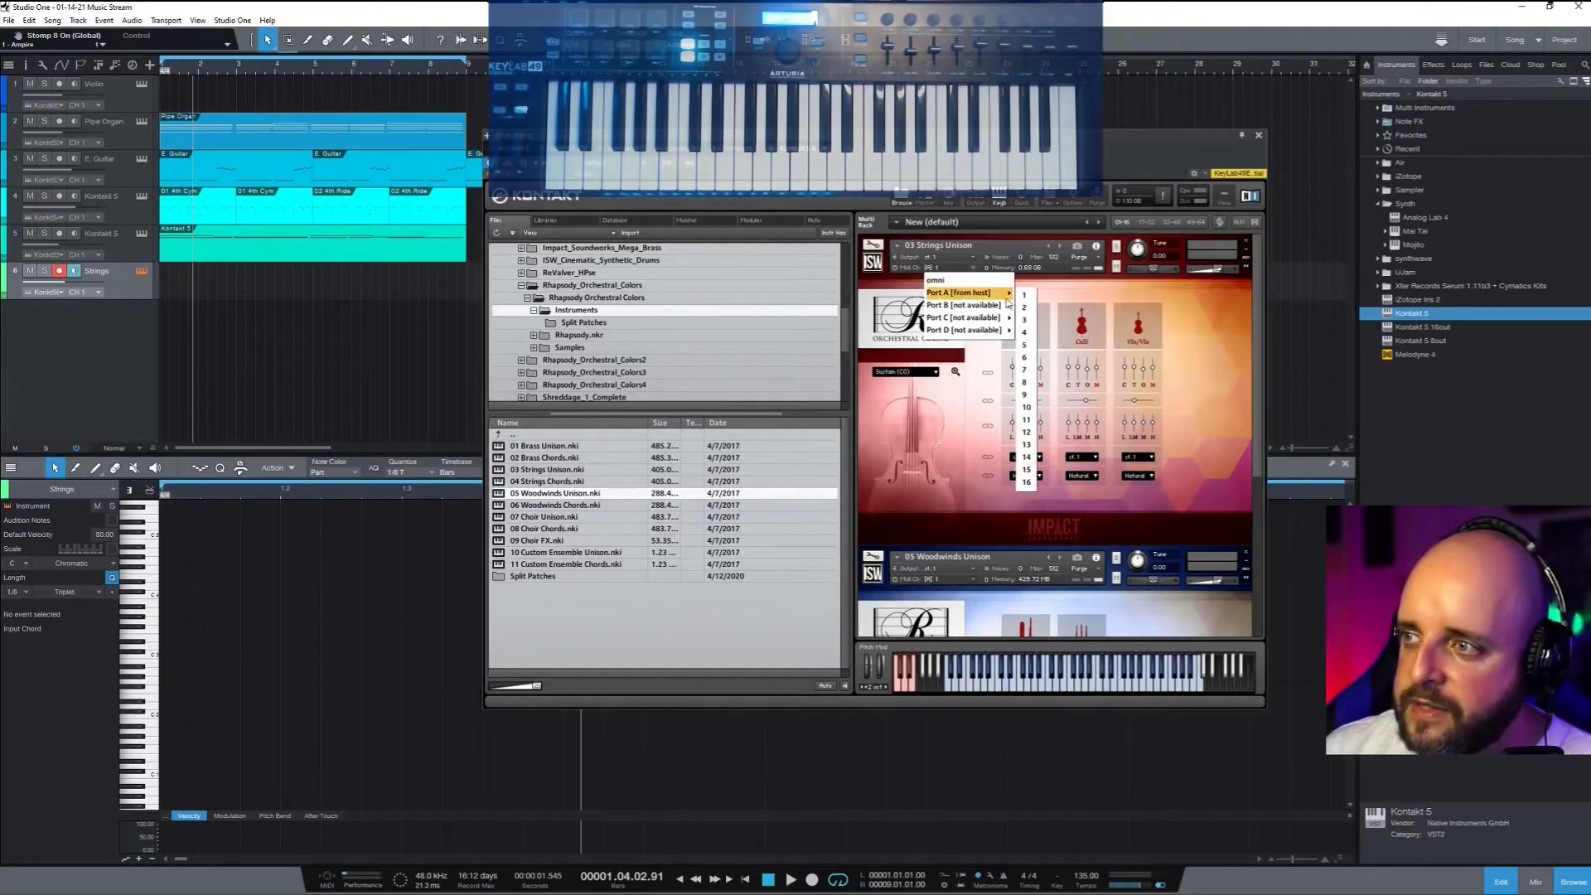
left_click(1024, 307)
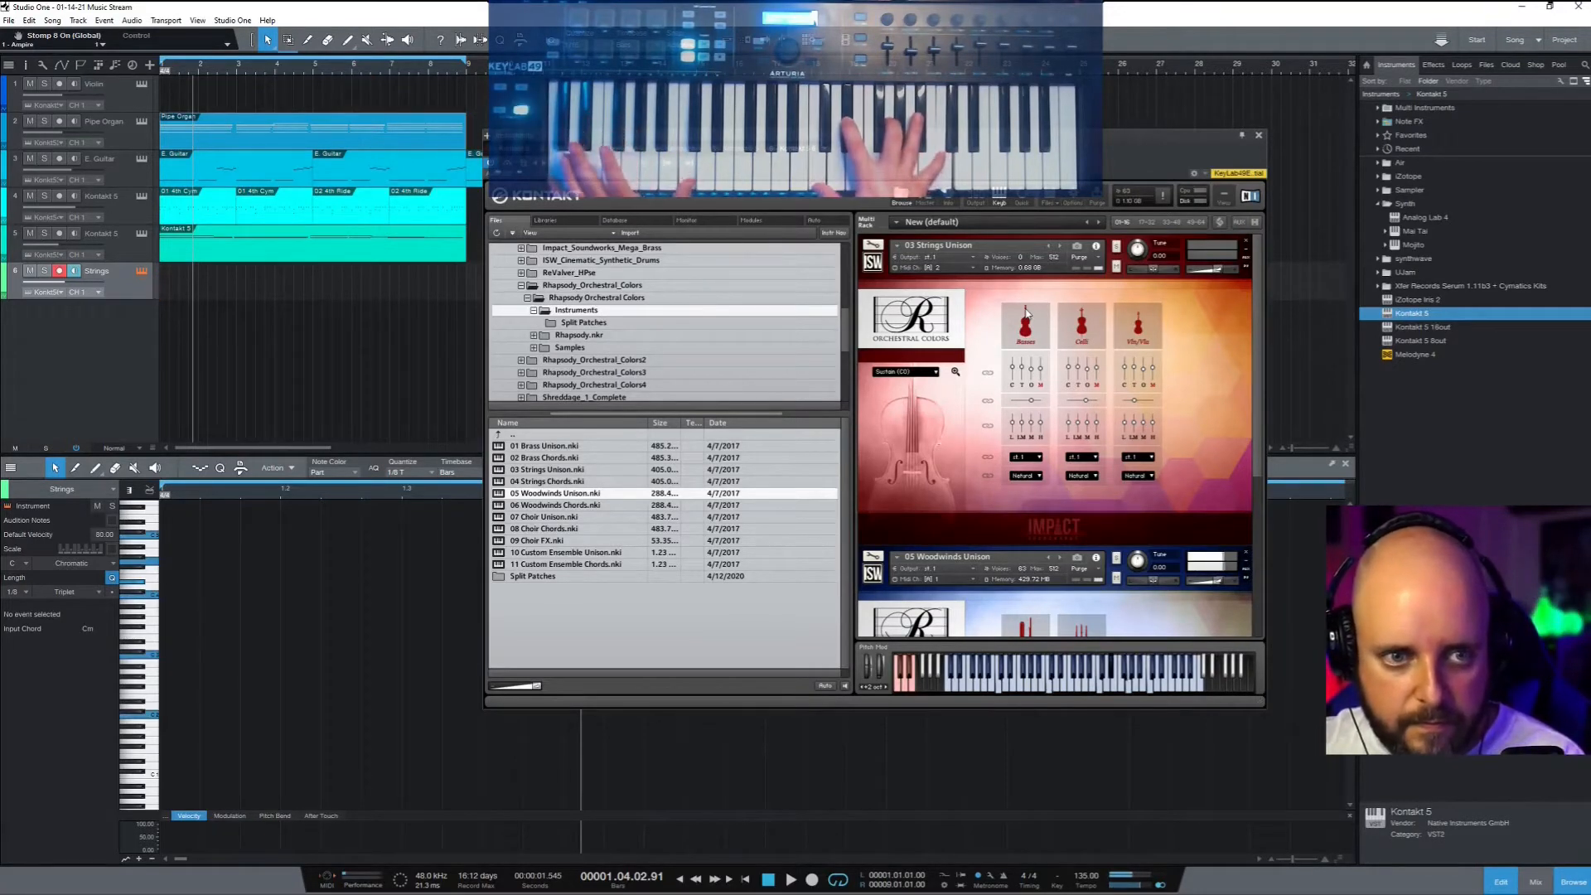
scroll(1025, 313, "down", 1)
left_click(1259, 135)
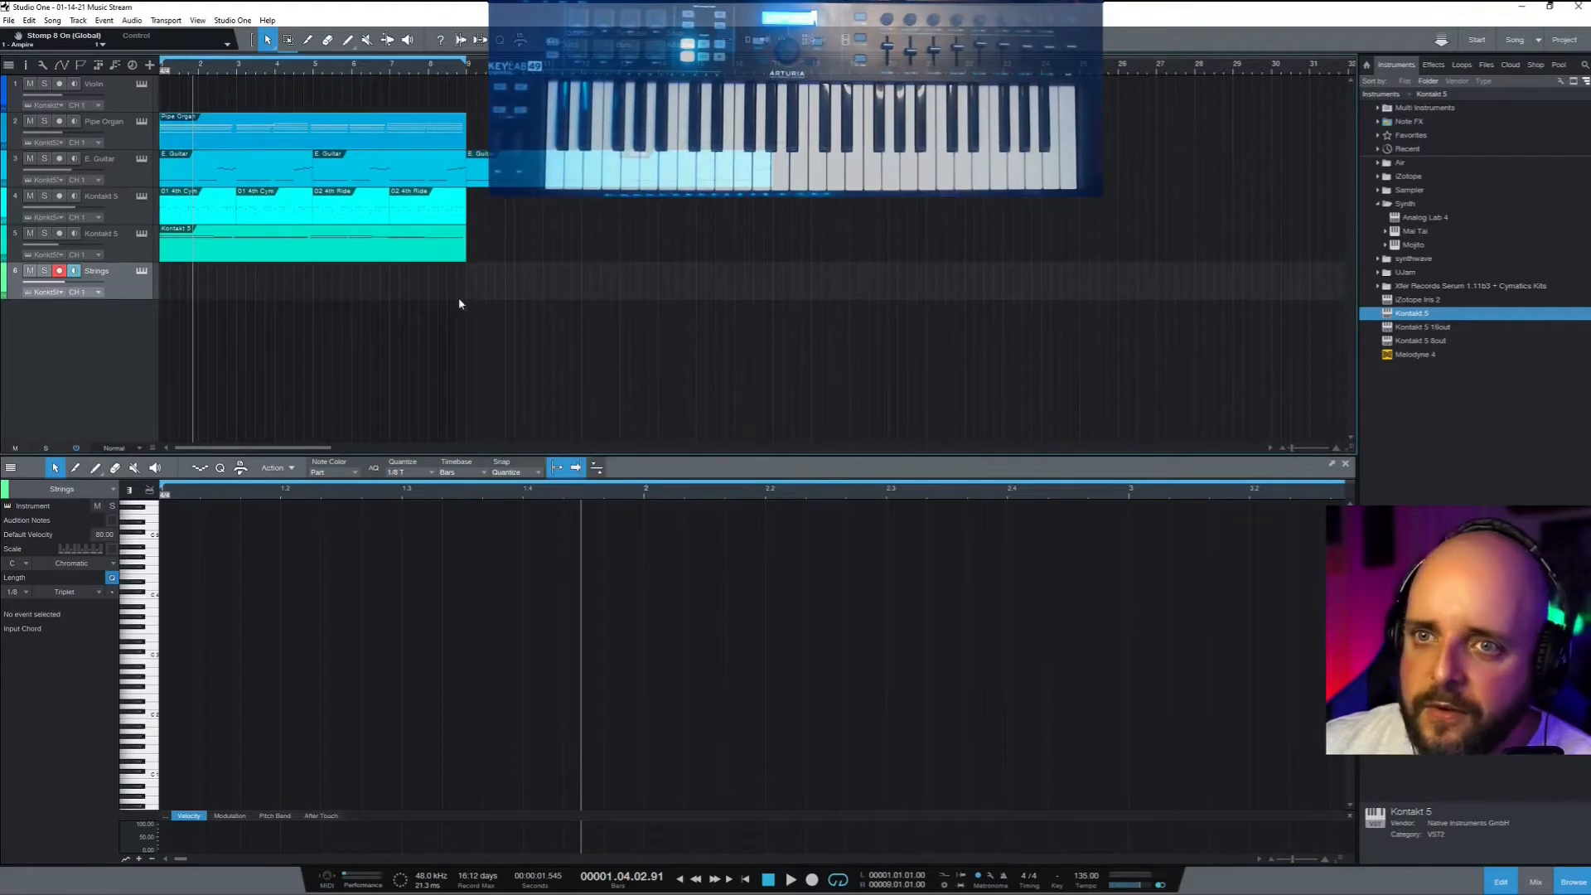
Select the Pipe Organ track and marquee-select all of its notes
left_click(212, 141)
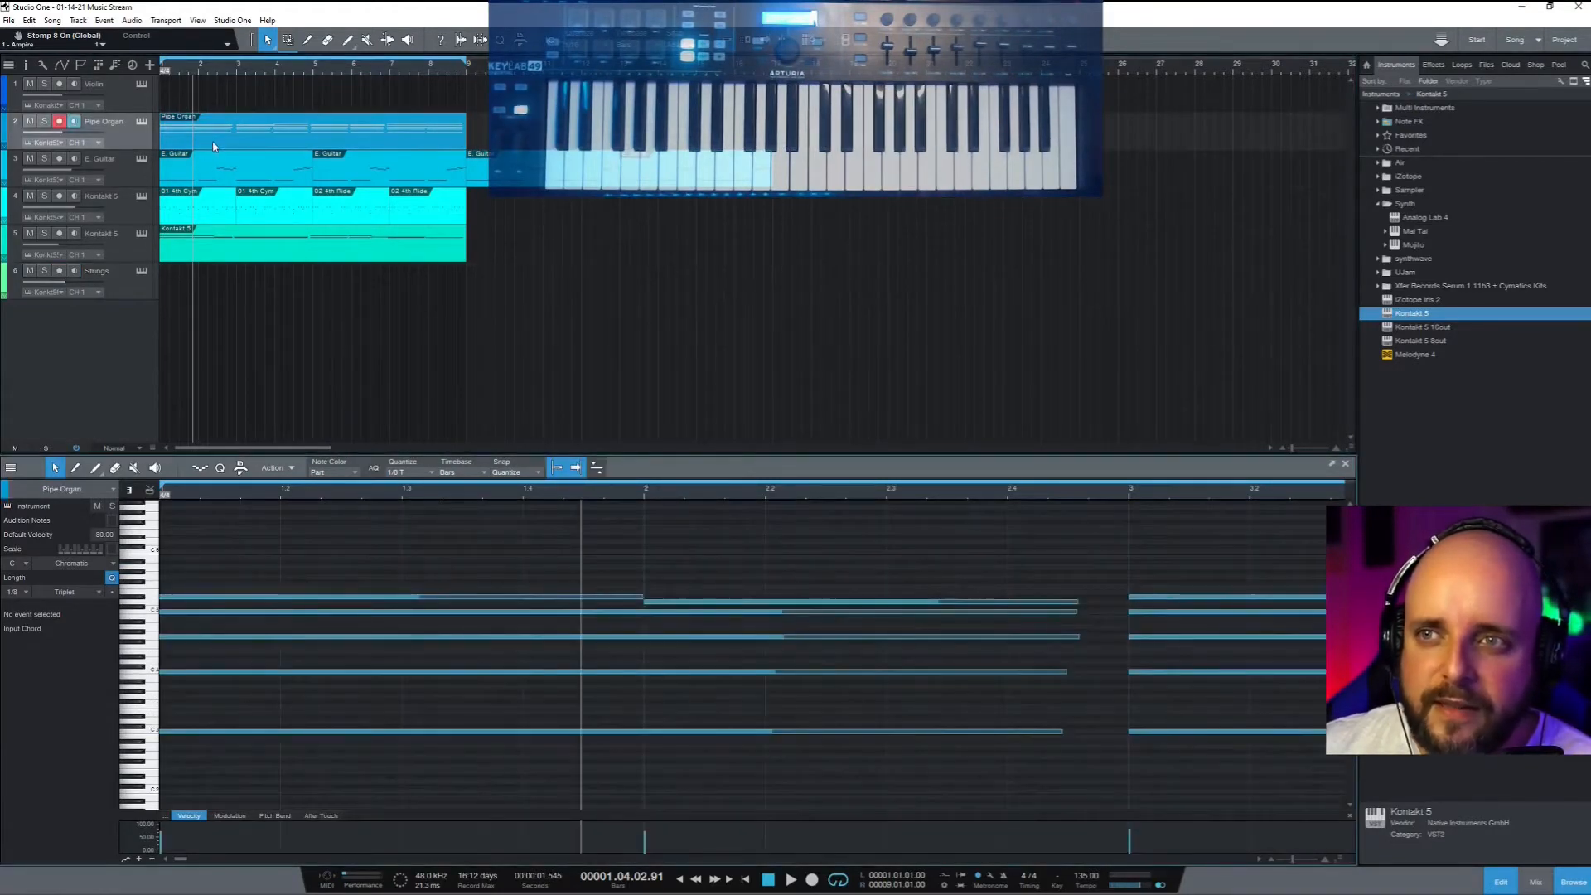
scroll(397, 557, "down", 2)
scroll(398, 555, "down", 8)
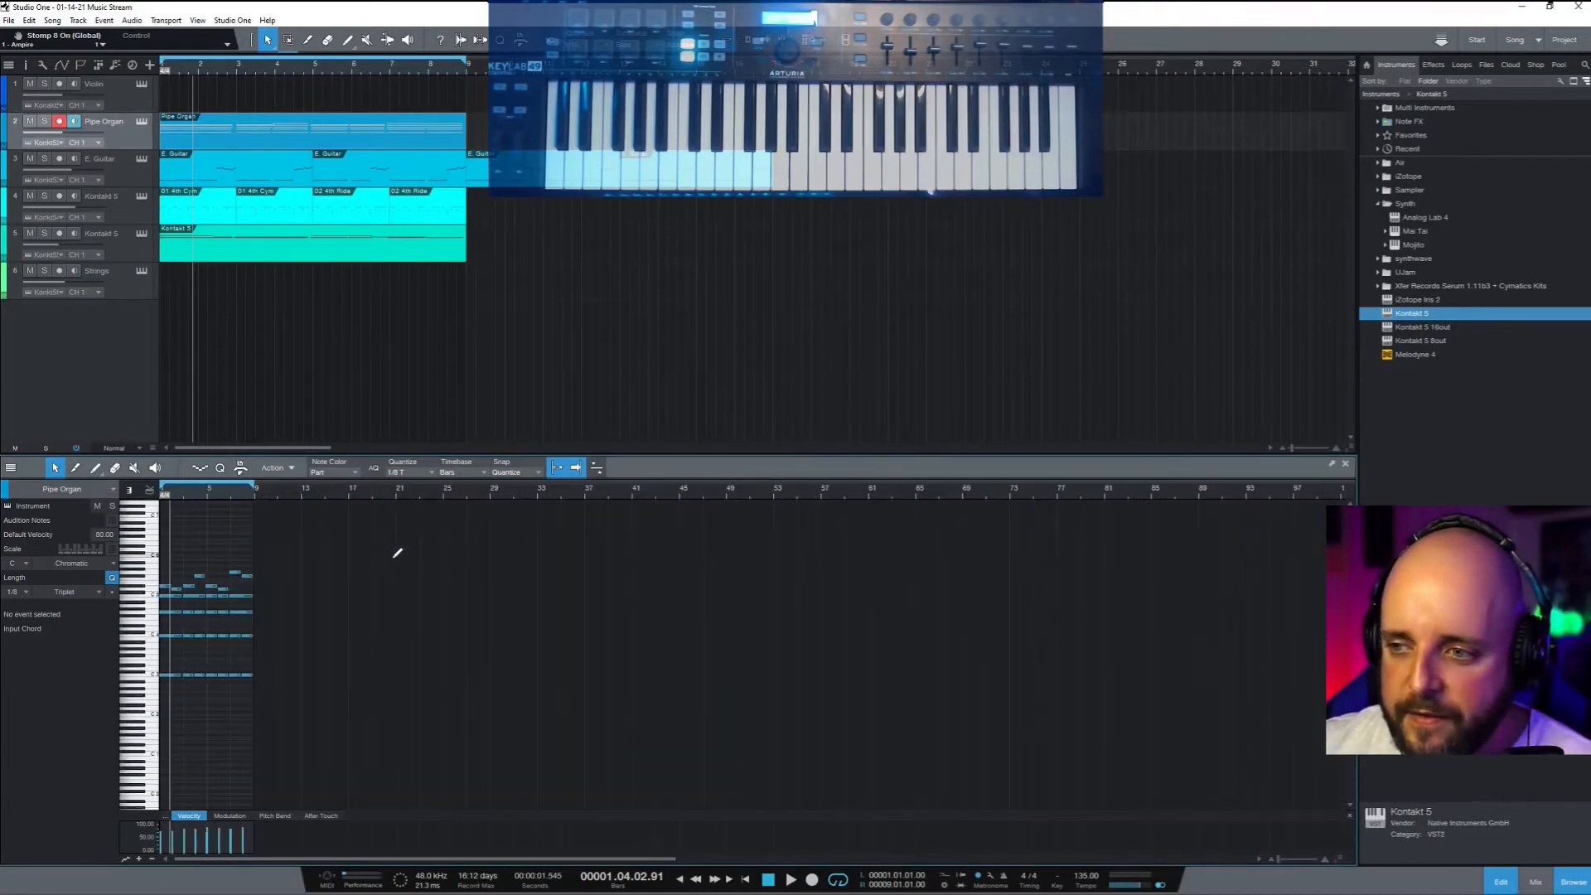
scroll(395, 556, "up", 3)
scroll(392, 562, "left", 5)
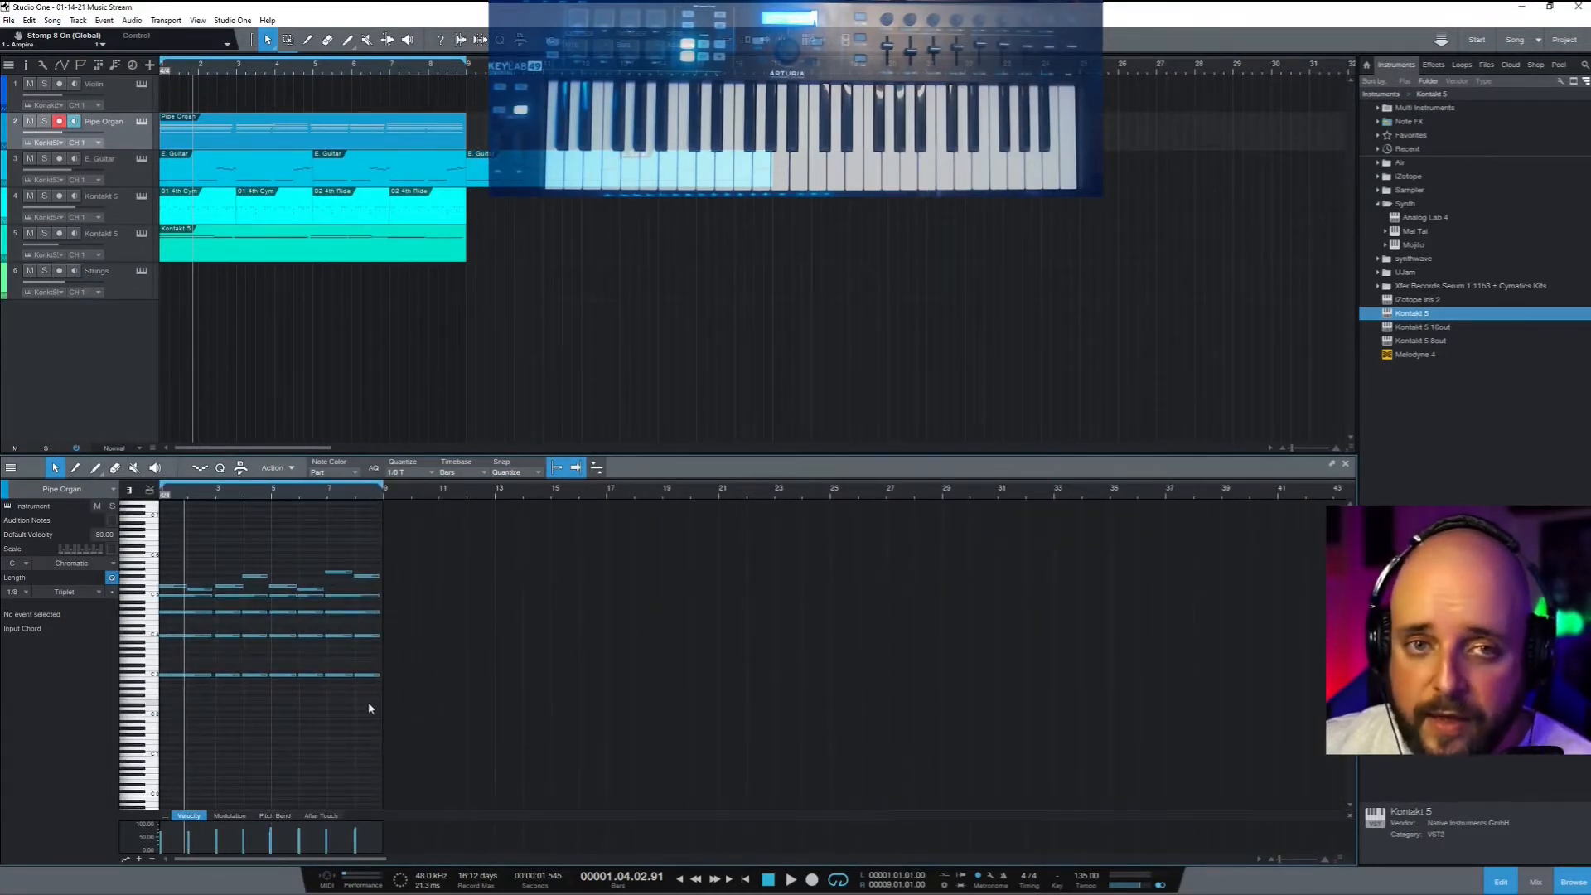
left_click_drag(370, 708, 156, 532)
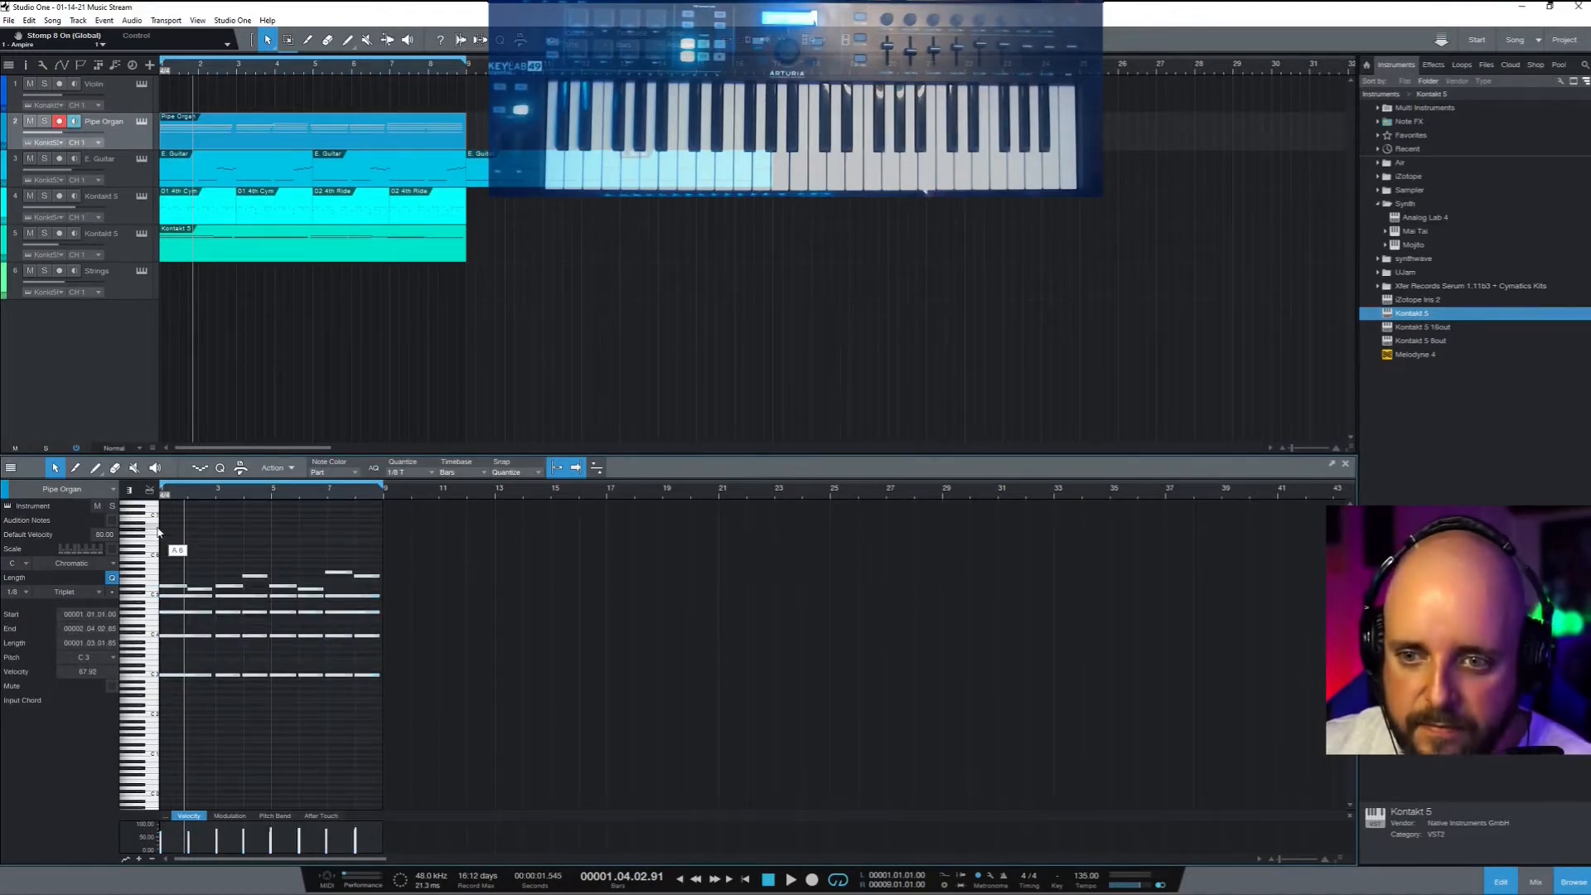
Create an empty Strings part at bar 1 and paste the organ notes into it
left_click(145, 296)
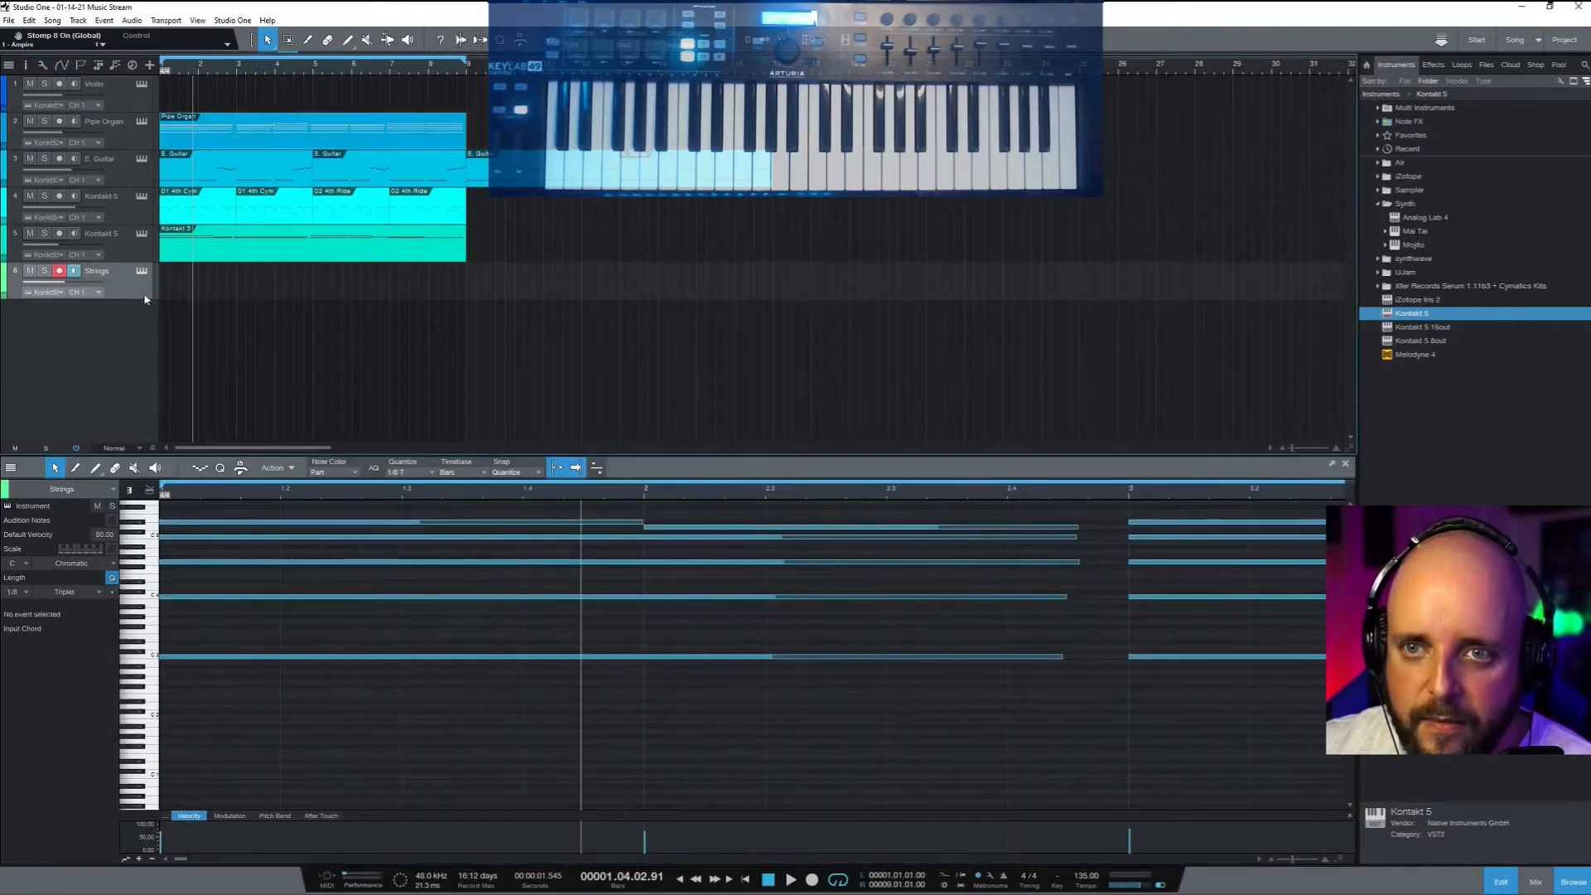
double_click(165, 289)
double_click(229, 285)
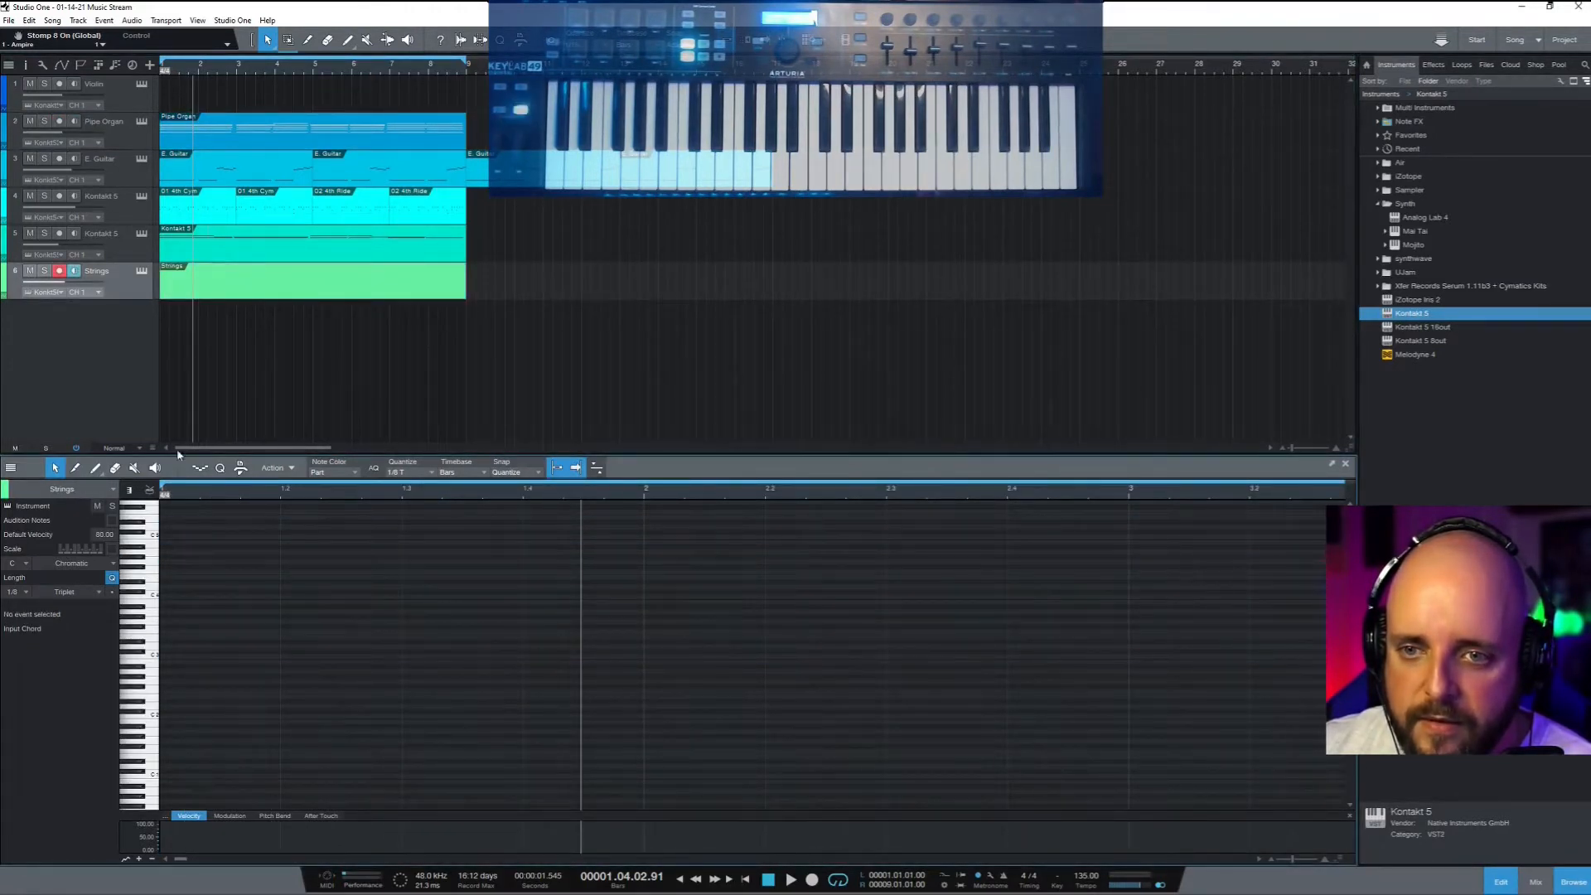
left_click(169, 69)
key("ctrl+v")
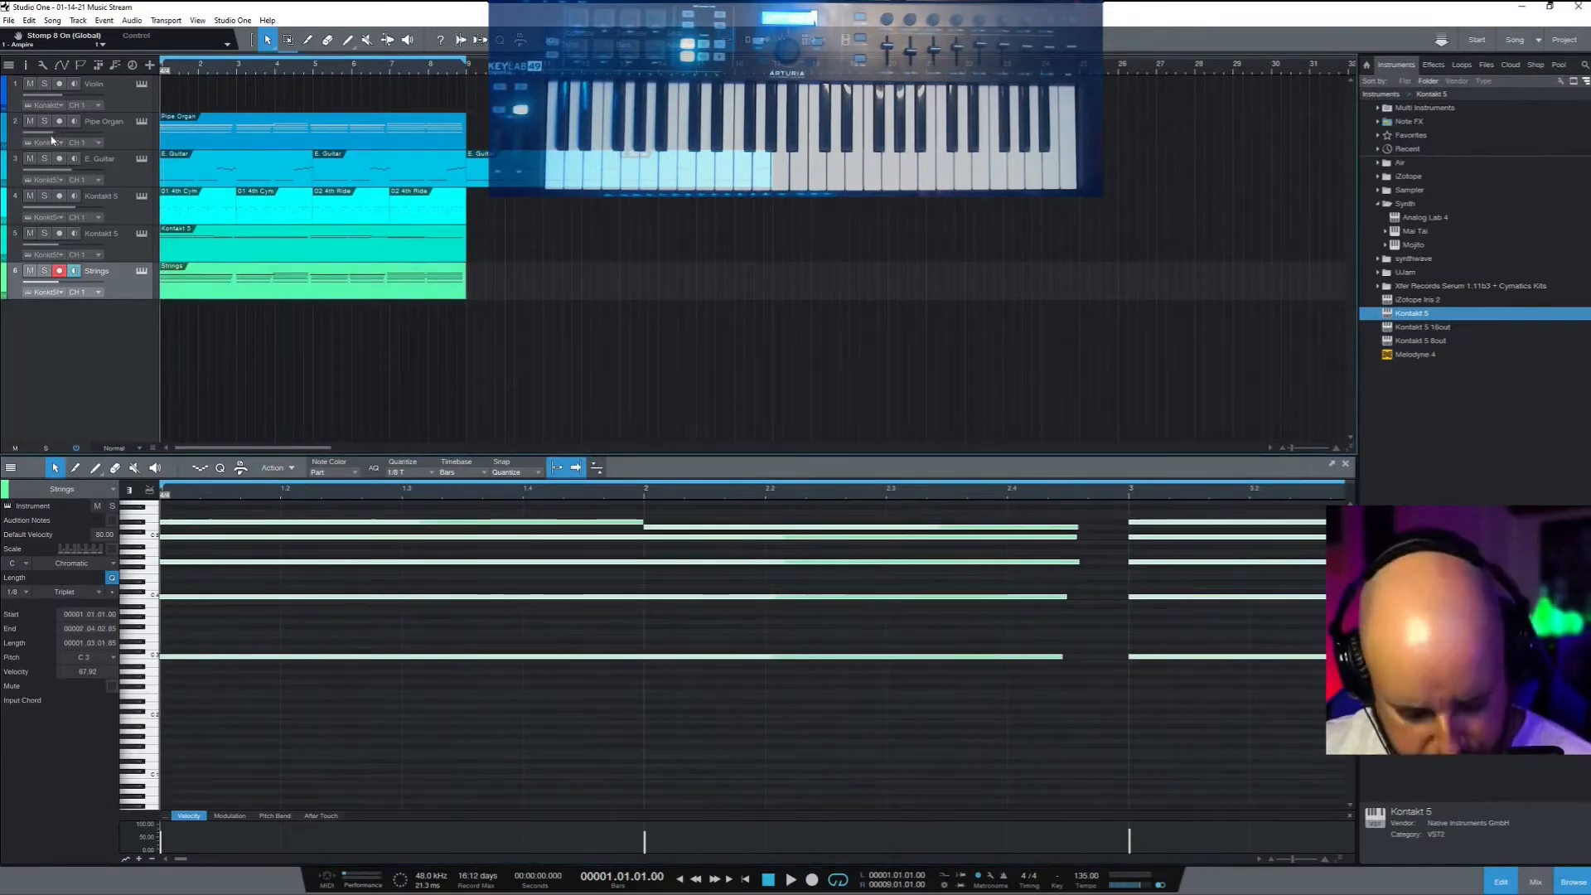
Listen to the song with the new Strings part, then solo the E. Guitar track
key("space")
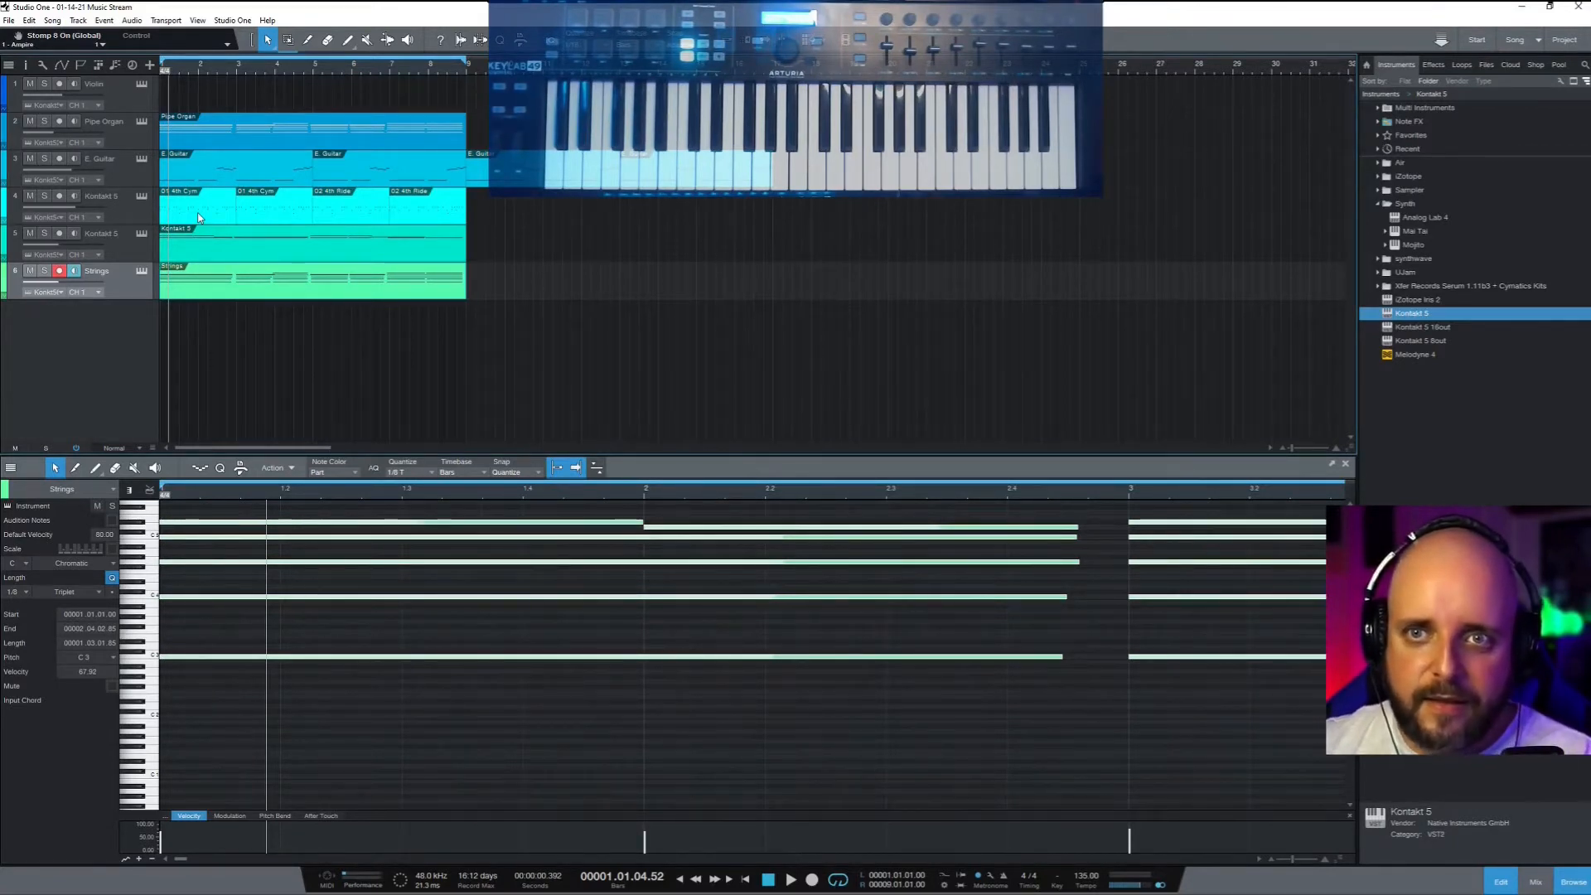
left_click(44, 158)
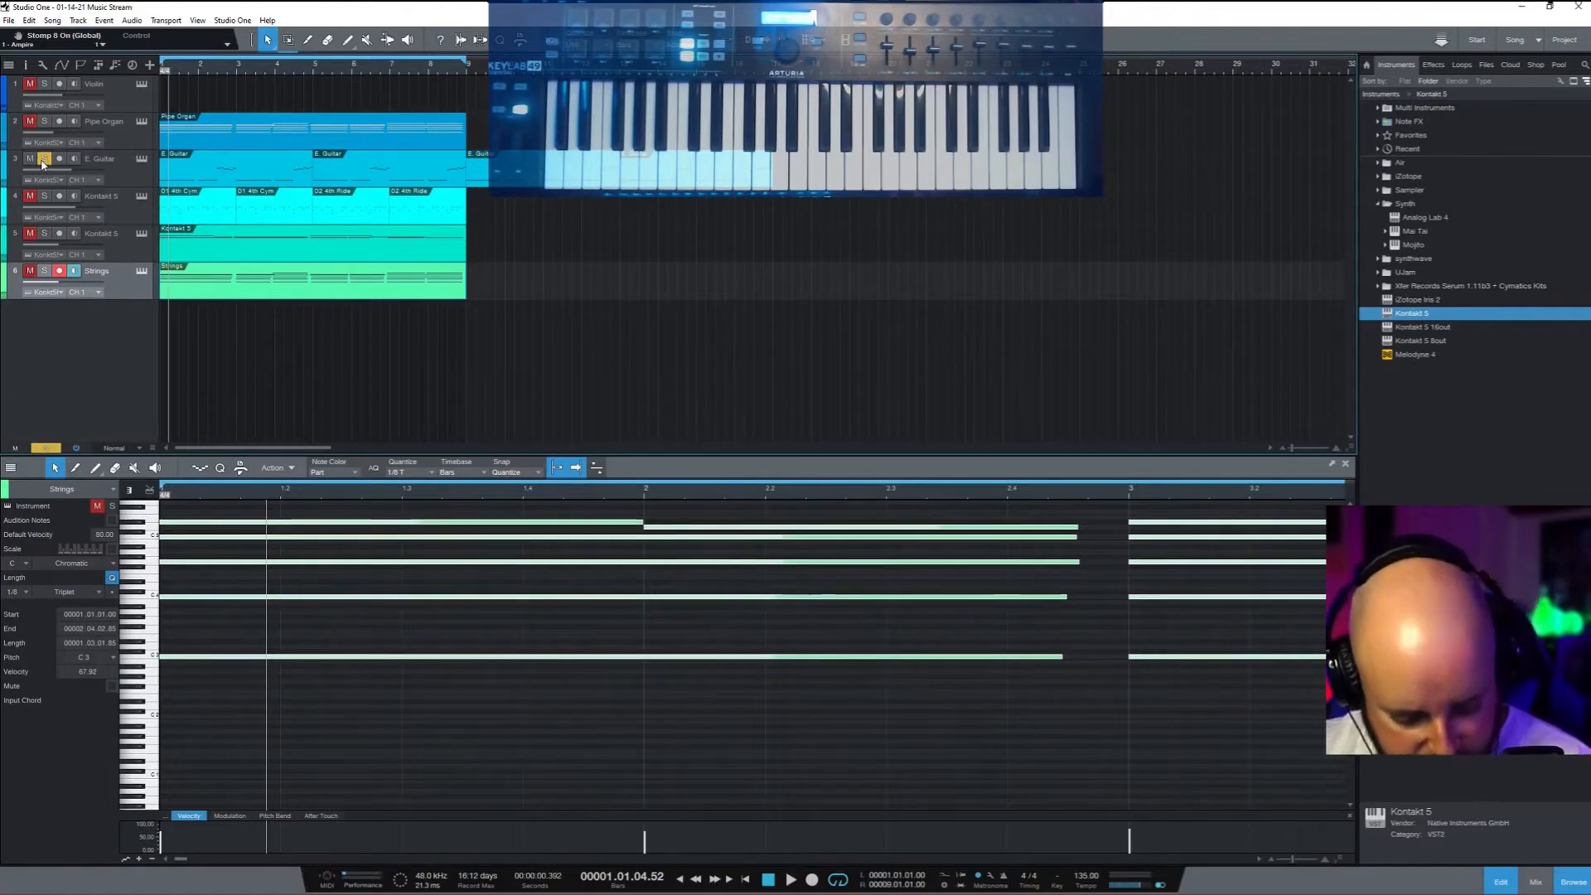
Play the soloed E. Guitar from the start and stop near bar 5
key("space")
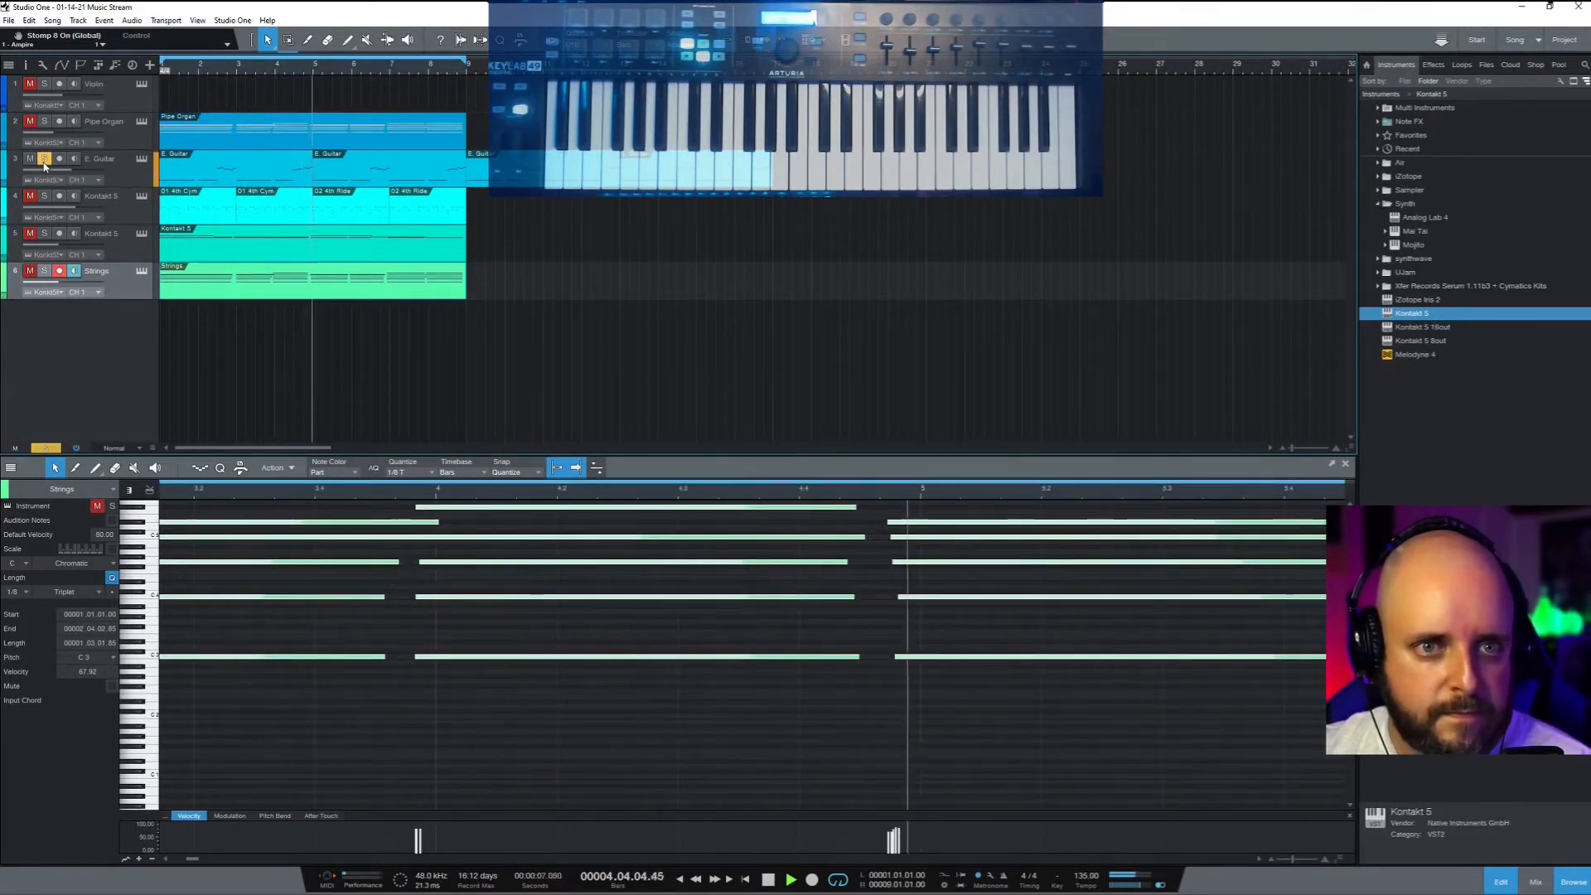
key("space")
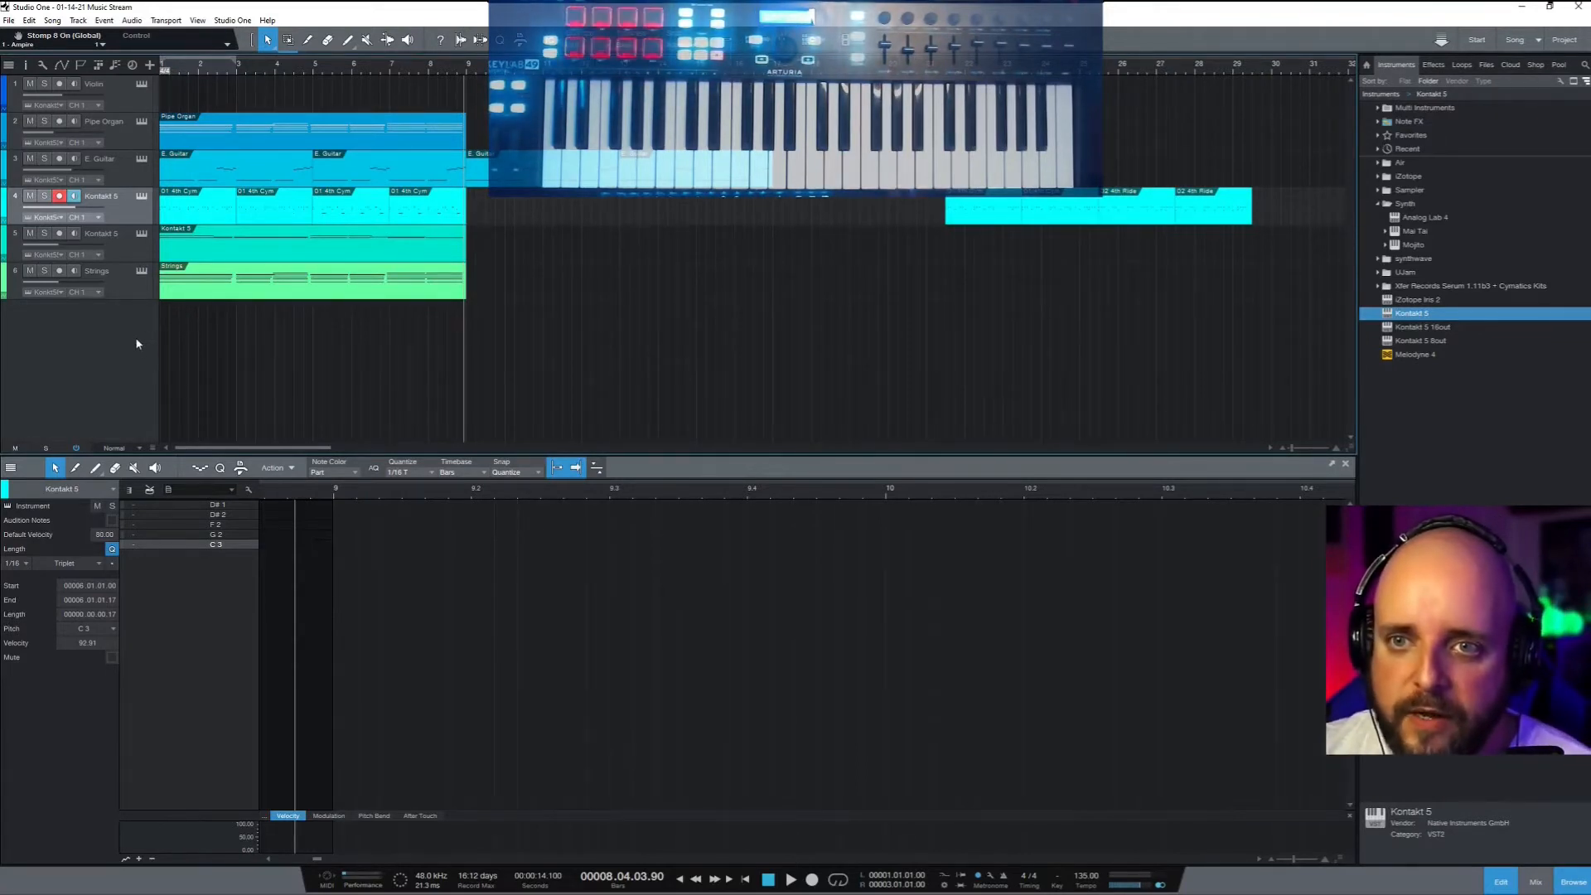
Add a new Kontakt 5 instrument track and show its installed libraries
left_click_drag(1411, 318, 76, 329)
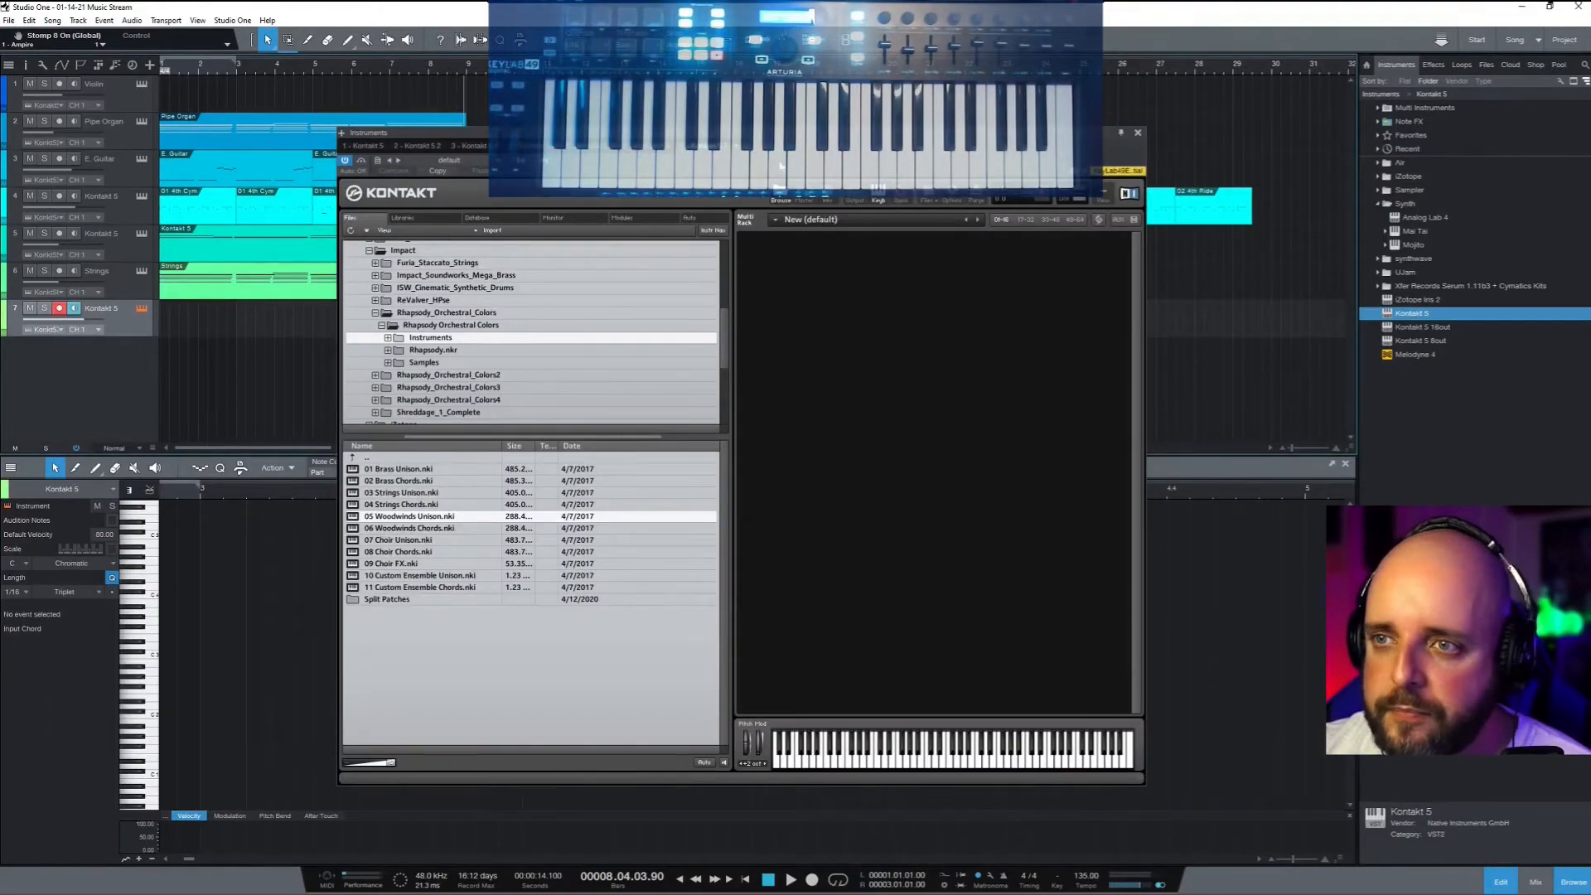
left_click(417, 218)
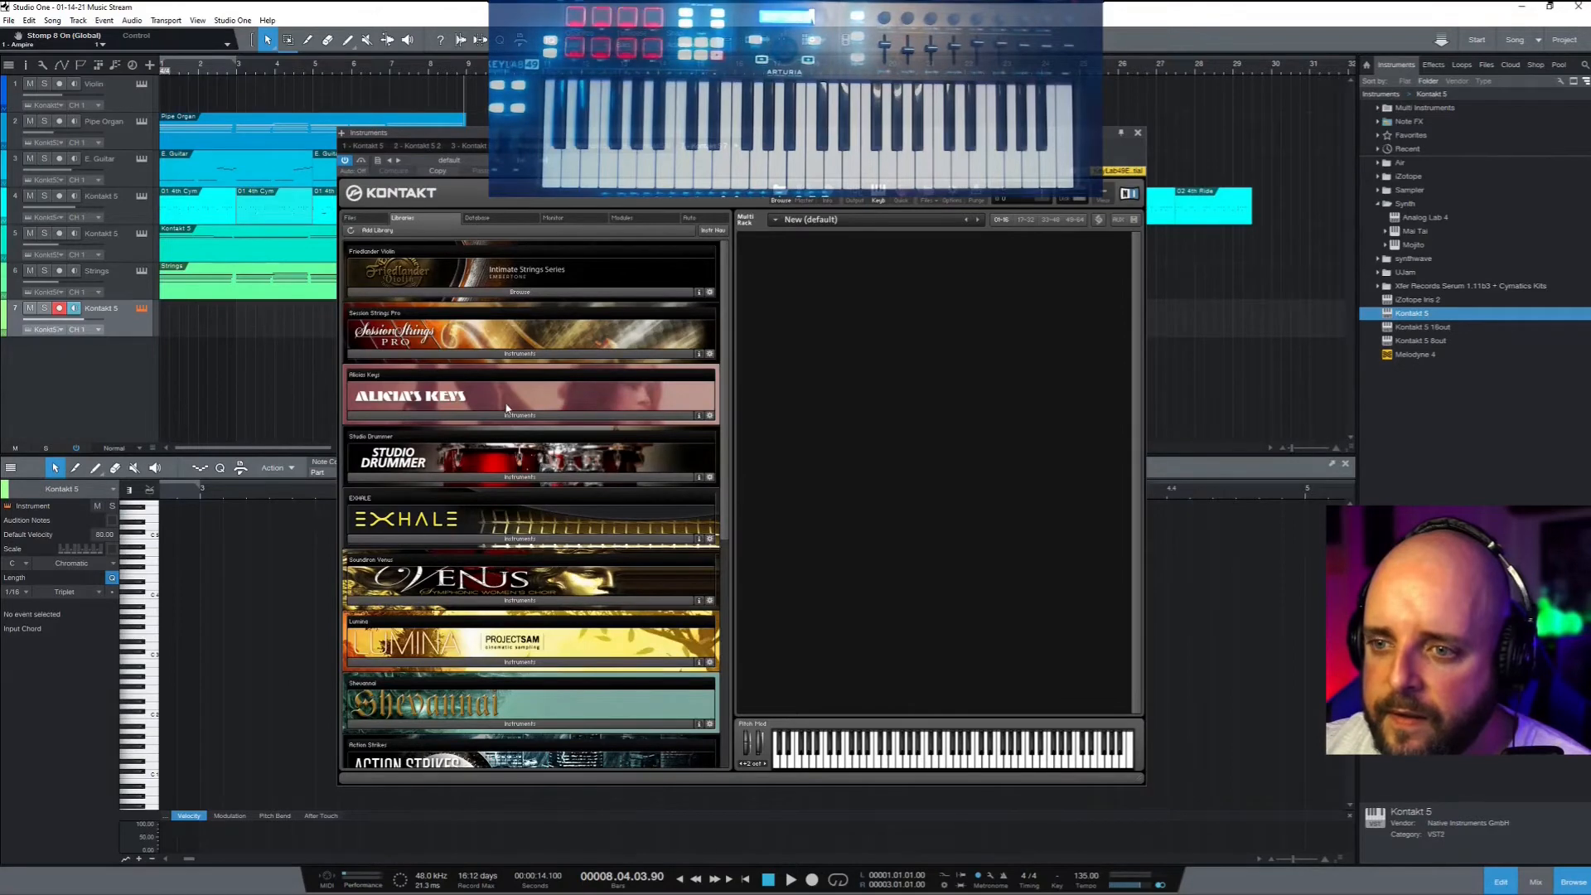
scroll(506, 408, "down", 4)
scroll(506, 414, "up", 3)
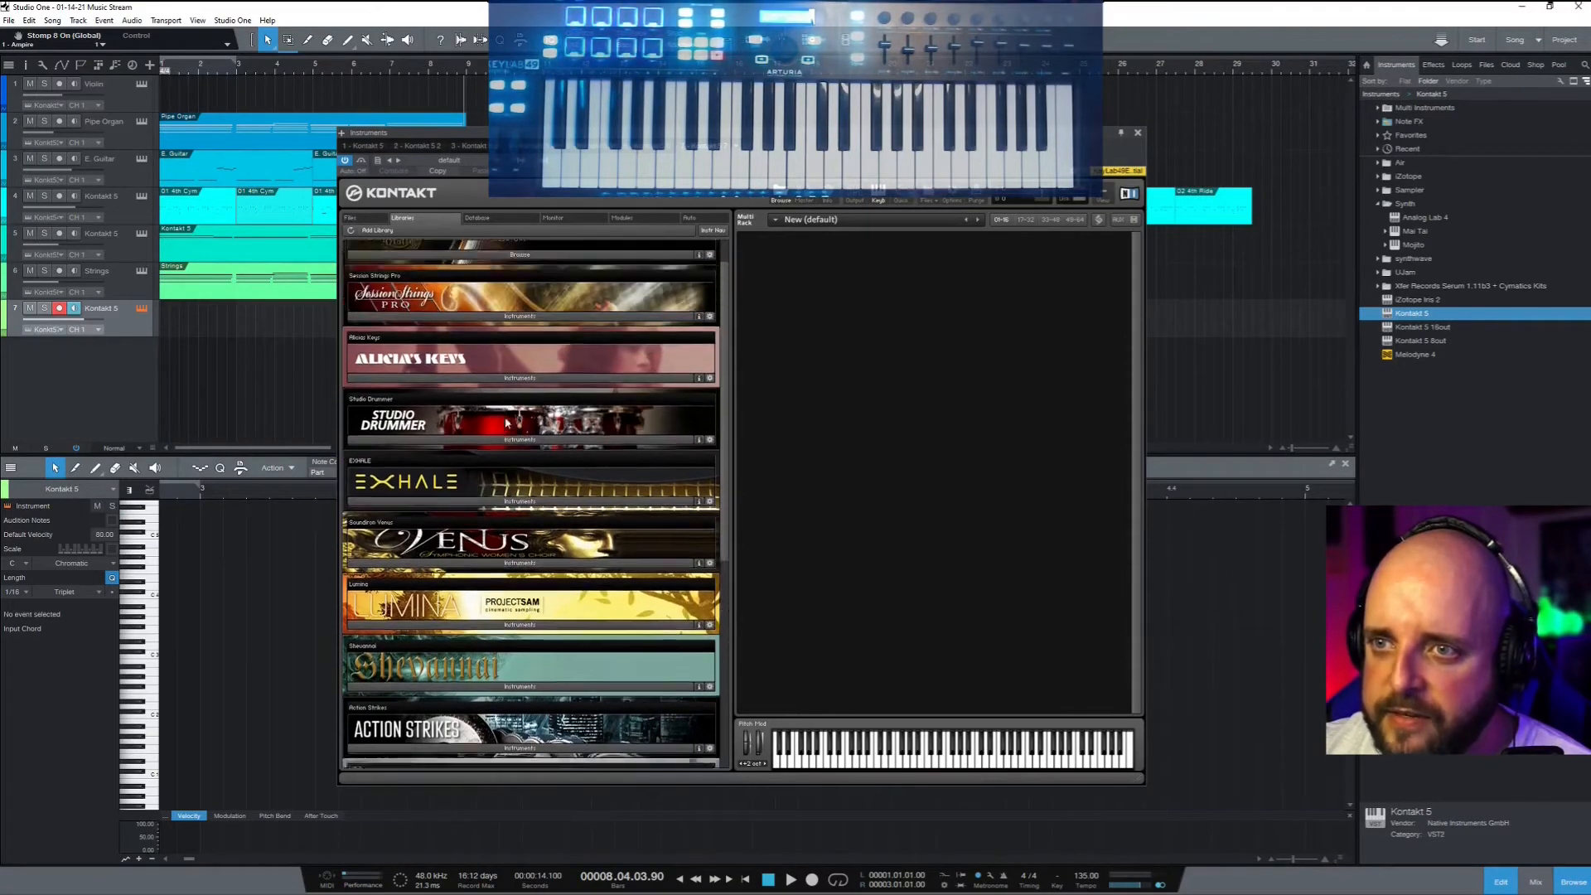
scroll(504, 422, "up", 1)
Load Session Strings Pro's 'Sections 1 and 2 Ensemble Animator' patch into the rack
left_click(515, 354)
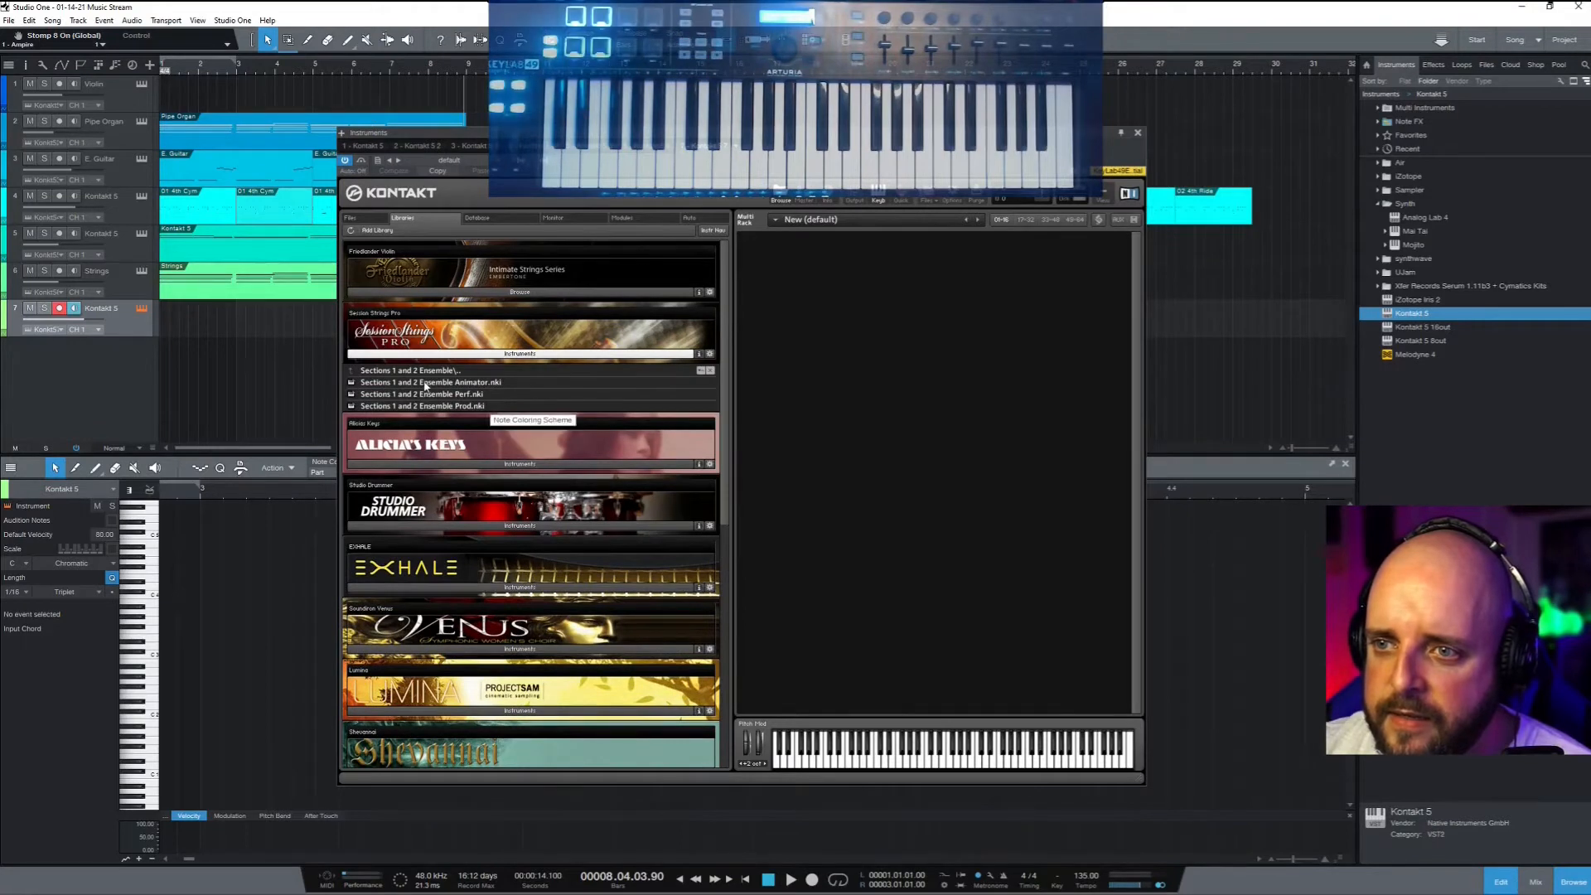
left_click_drag(425, 386, 651, 539)
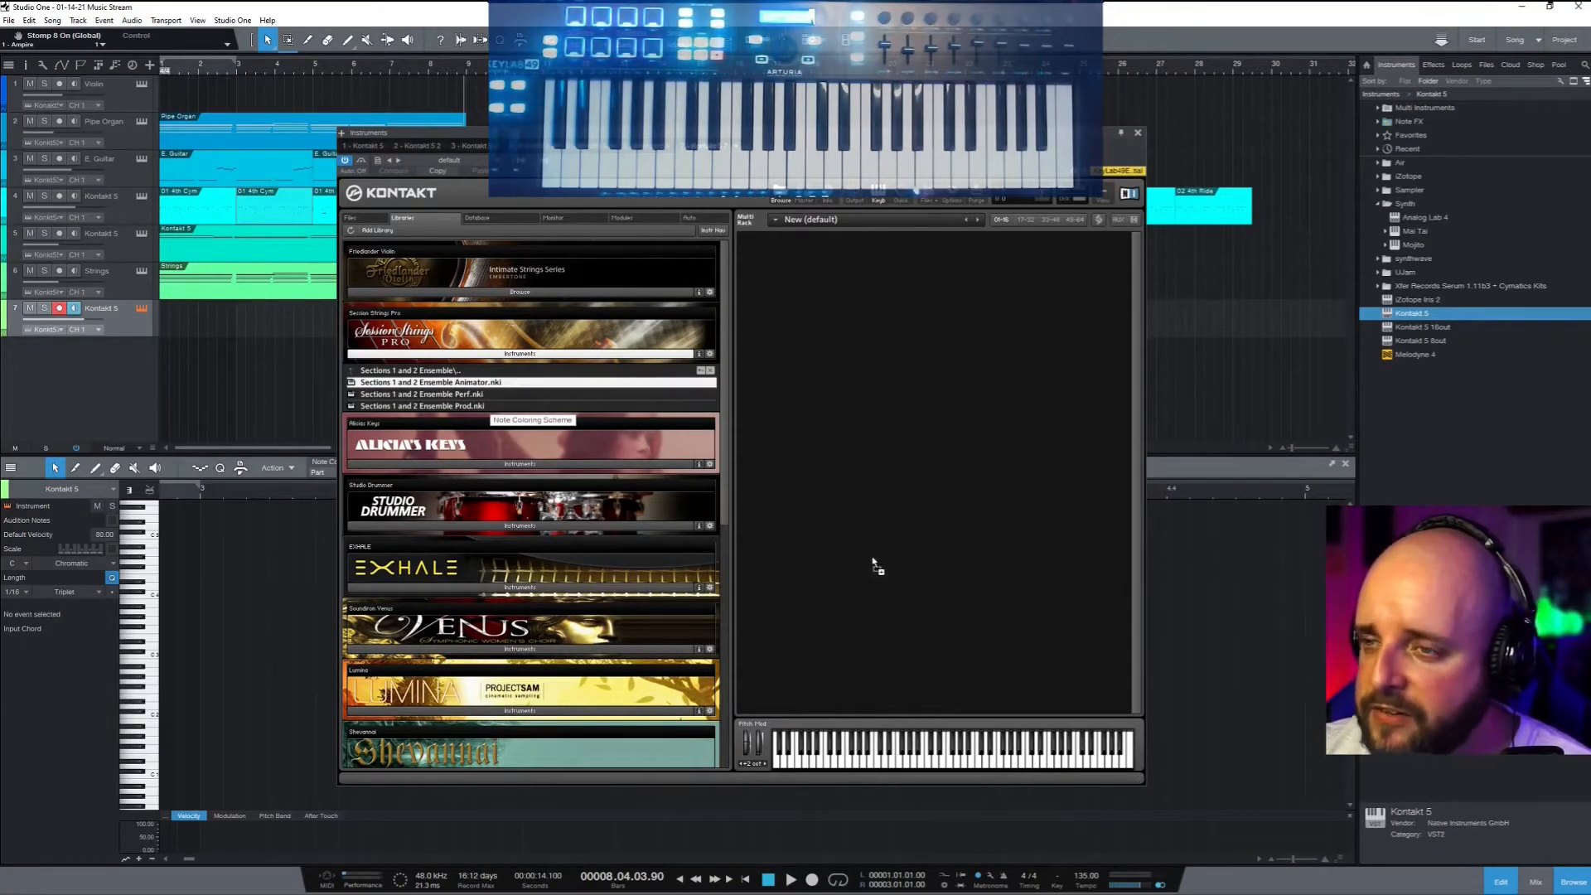
left_click_drag(869, 566, 869, 562)
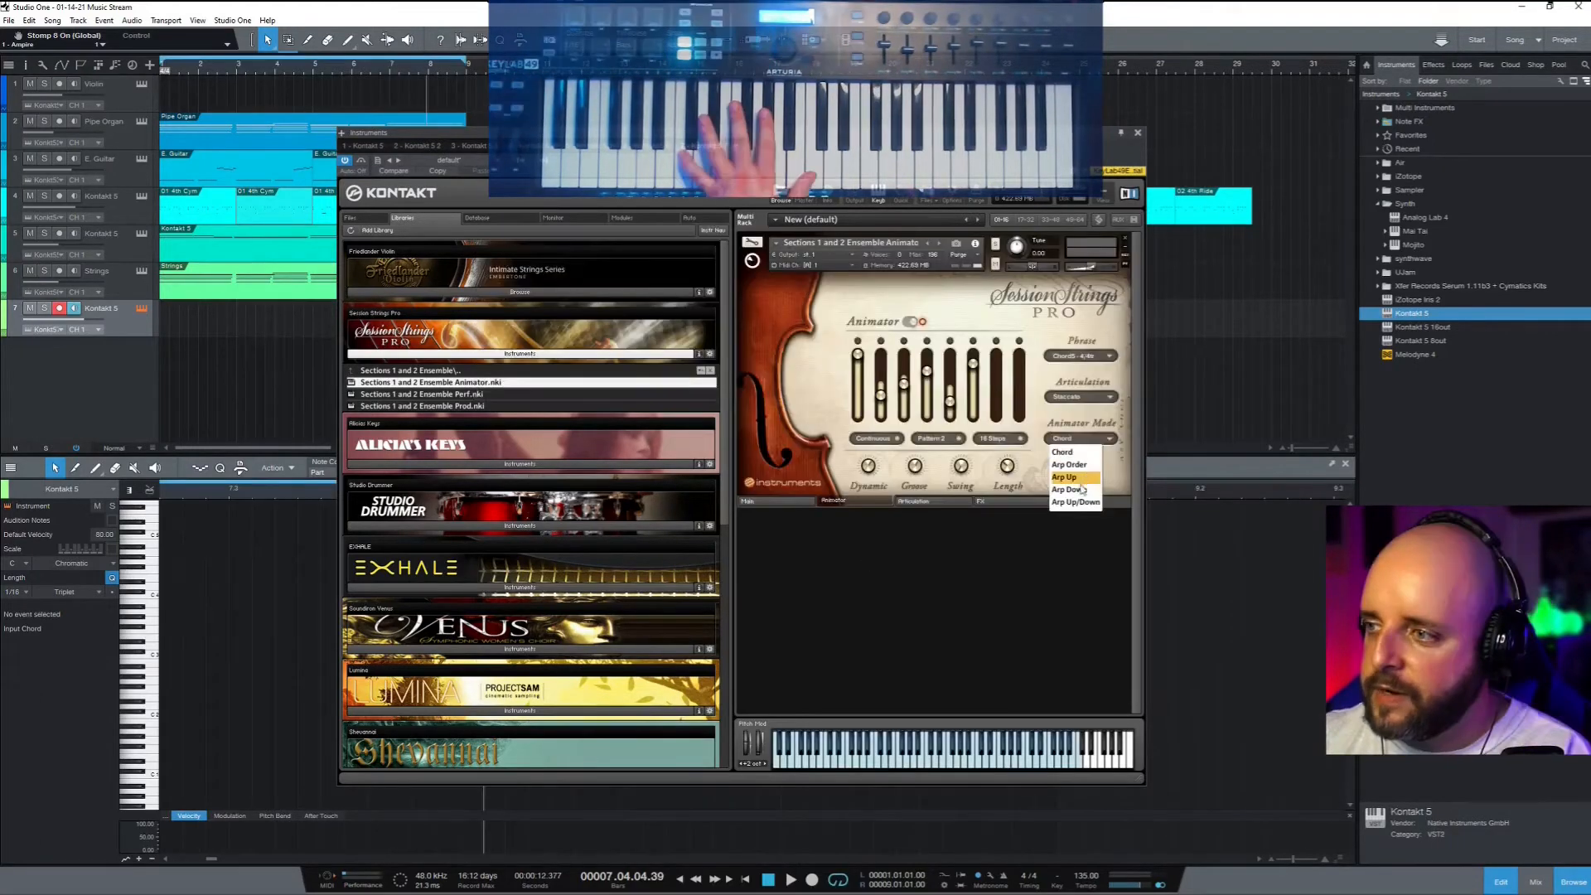
Set the Animator to Arp Up/Down, raise step 2, choose Pattern 2, and play
left_click(1075, 502)
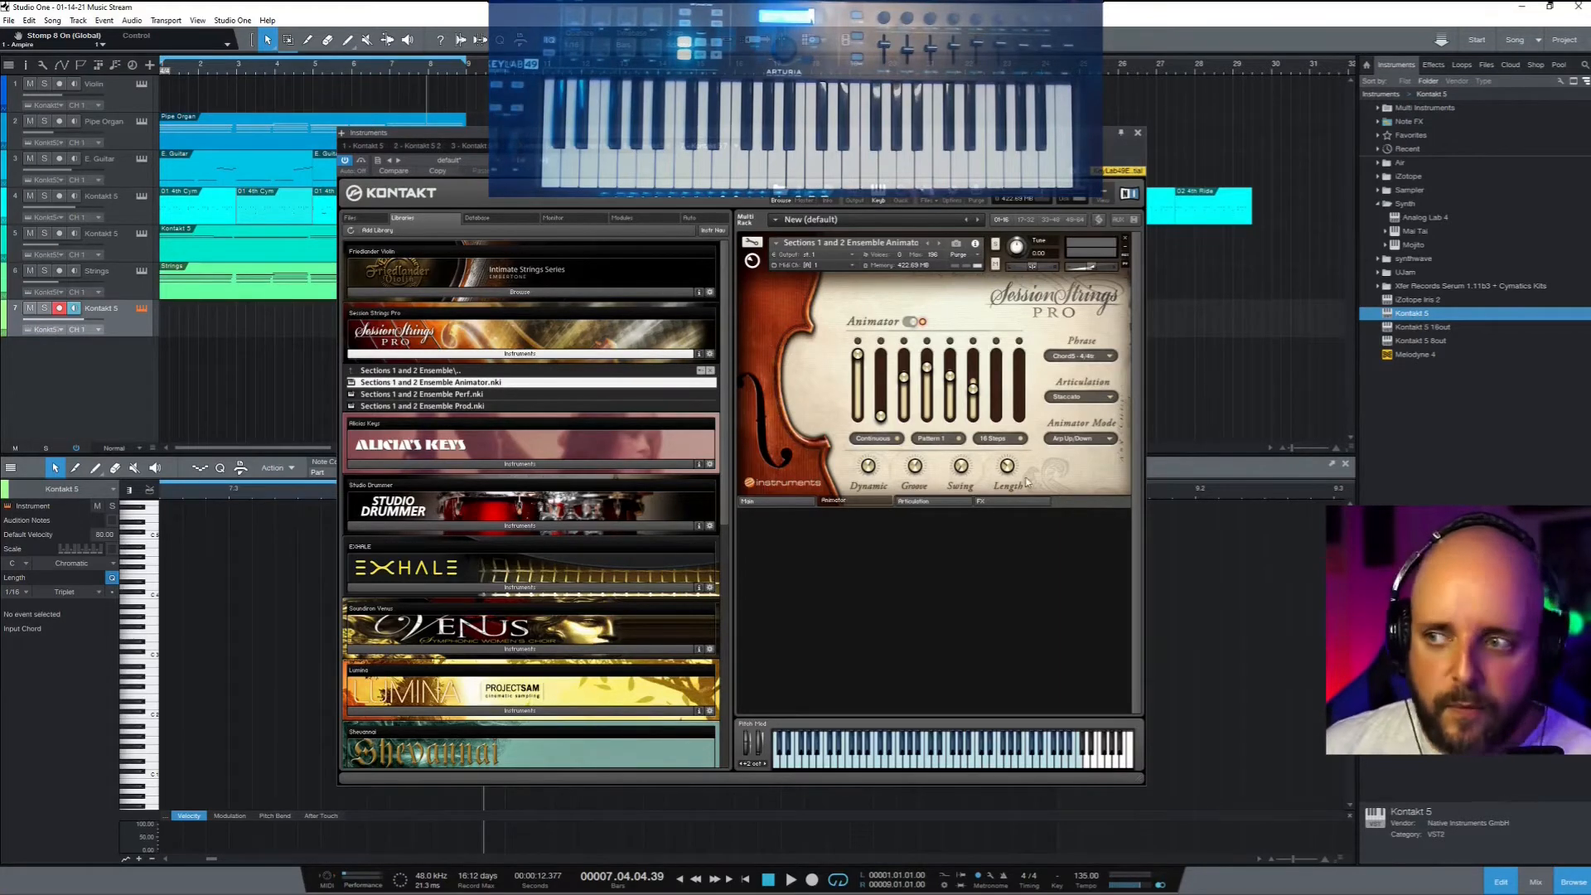
left_click_drag(883, 407, 883, 387)
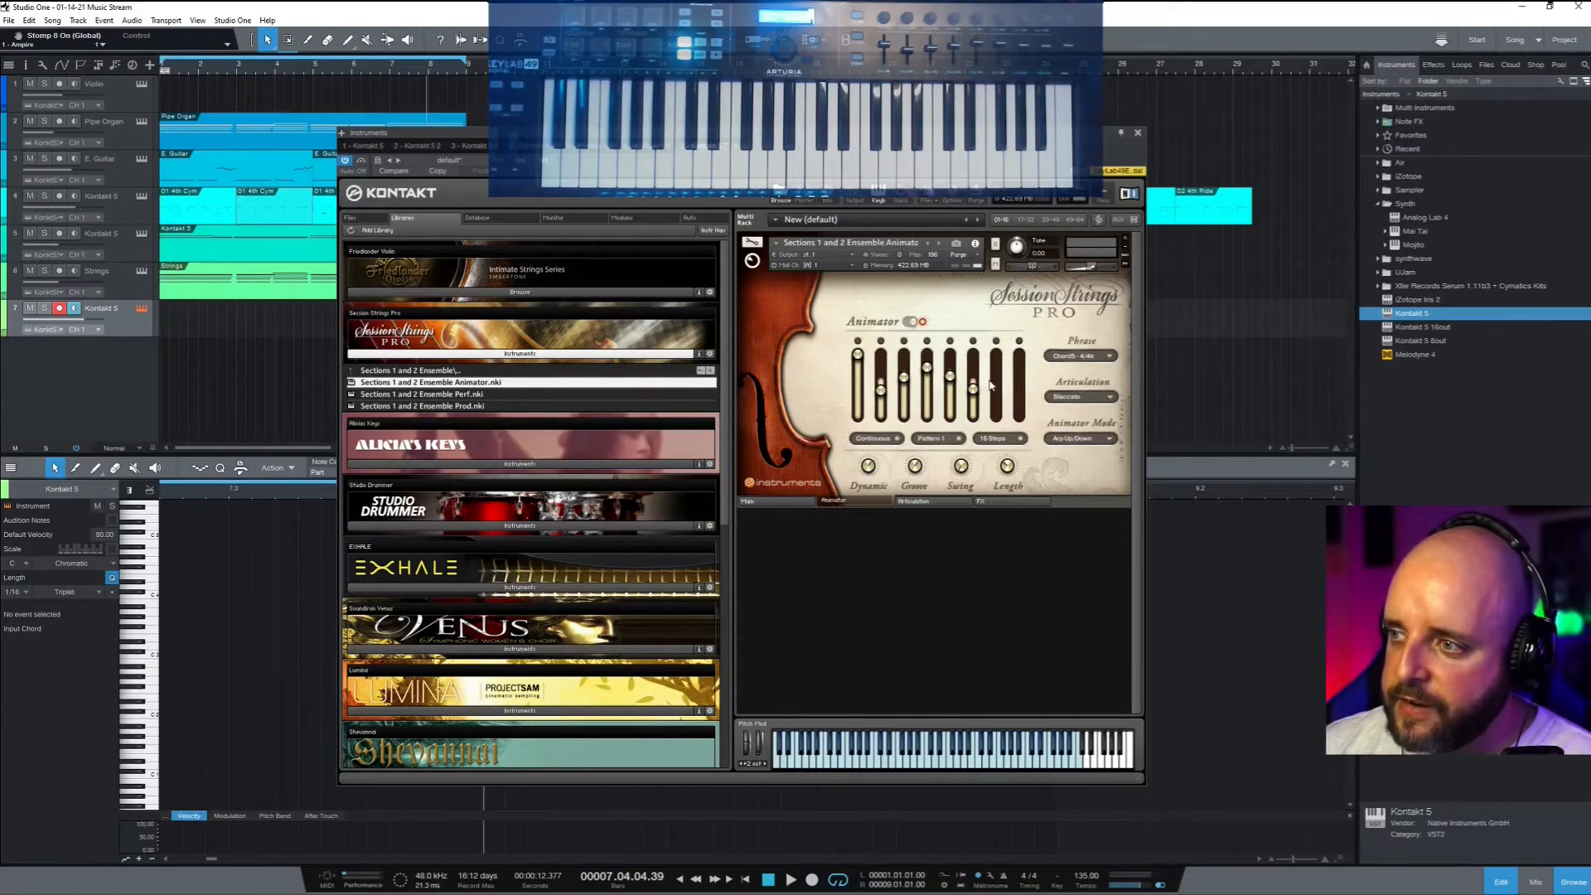
left_click(959, 439)
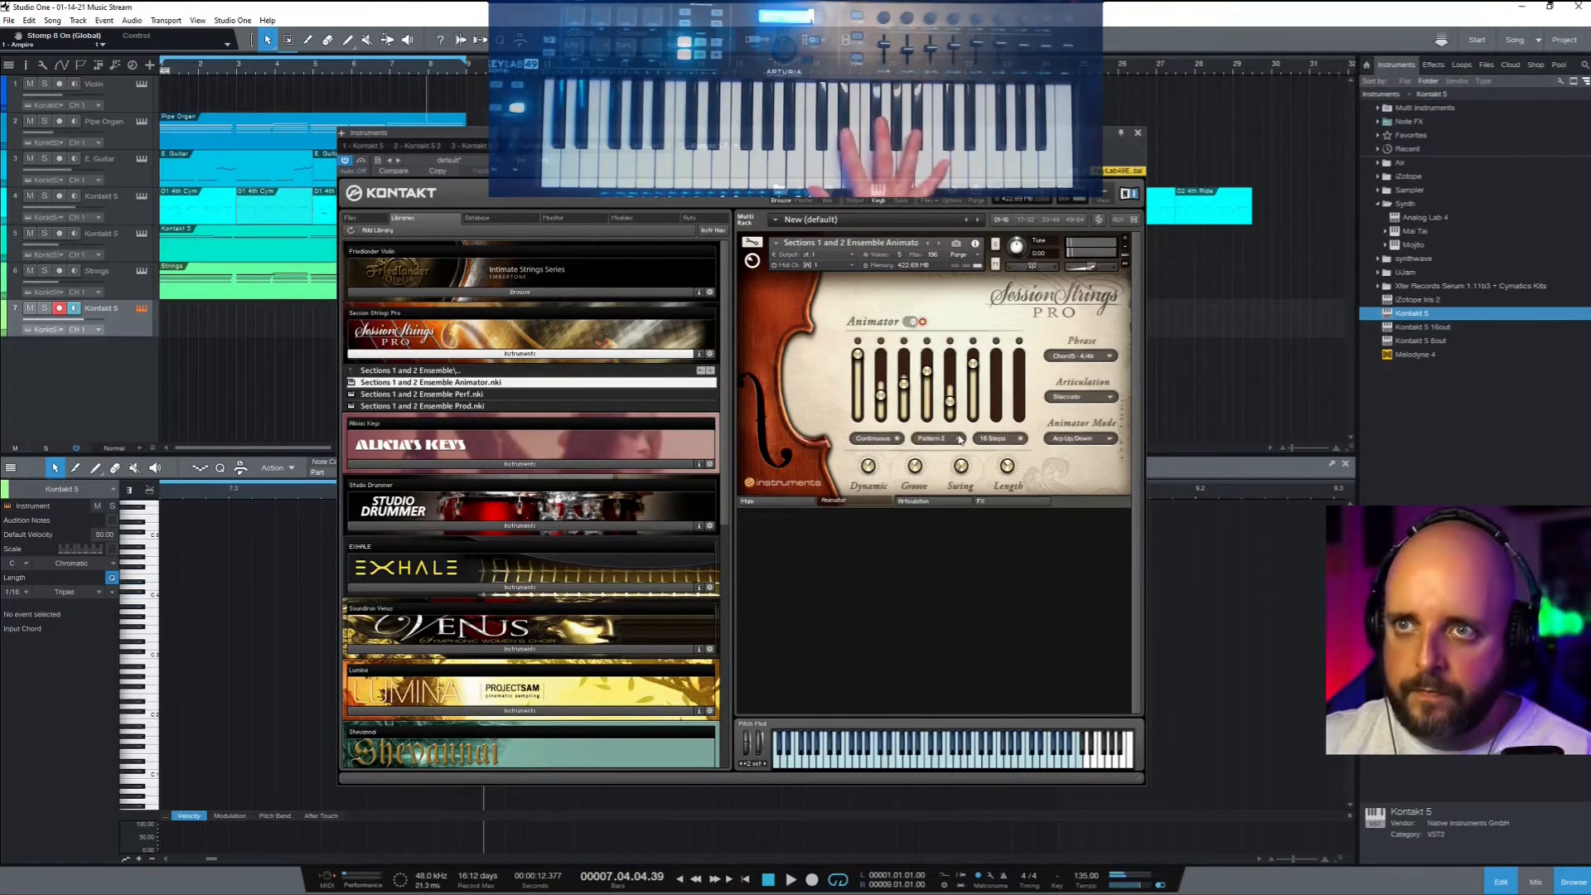
key("space")
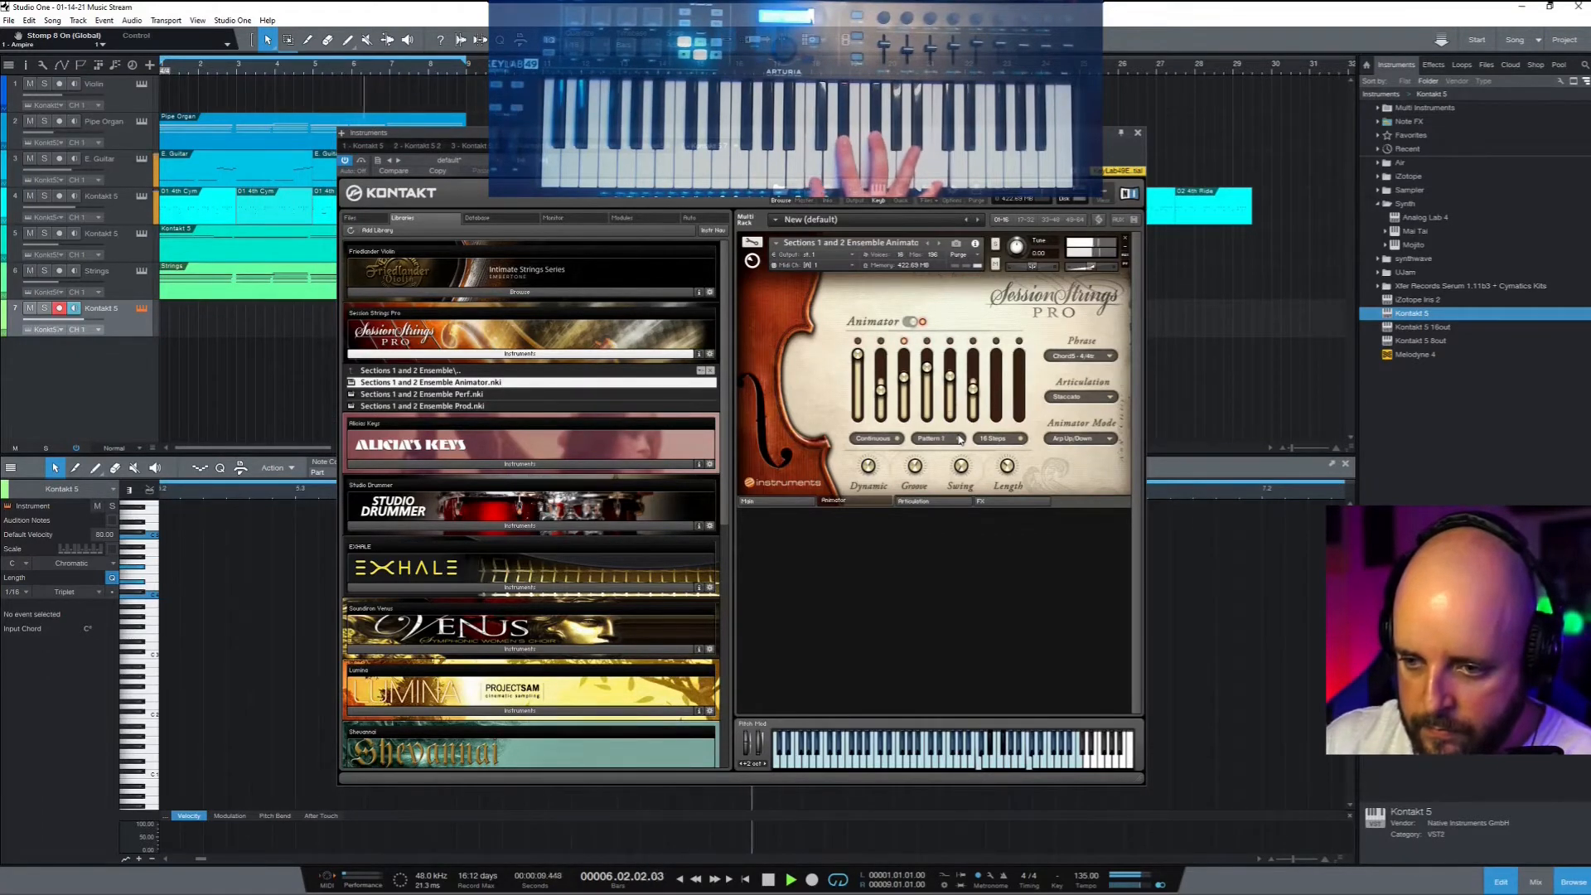
Compare Animator Patterns 1 and 2, settle on Pattern 2, and stop playback
left_click(959, 439)
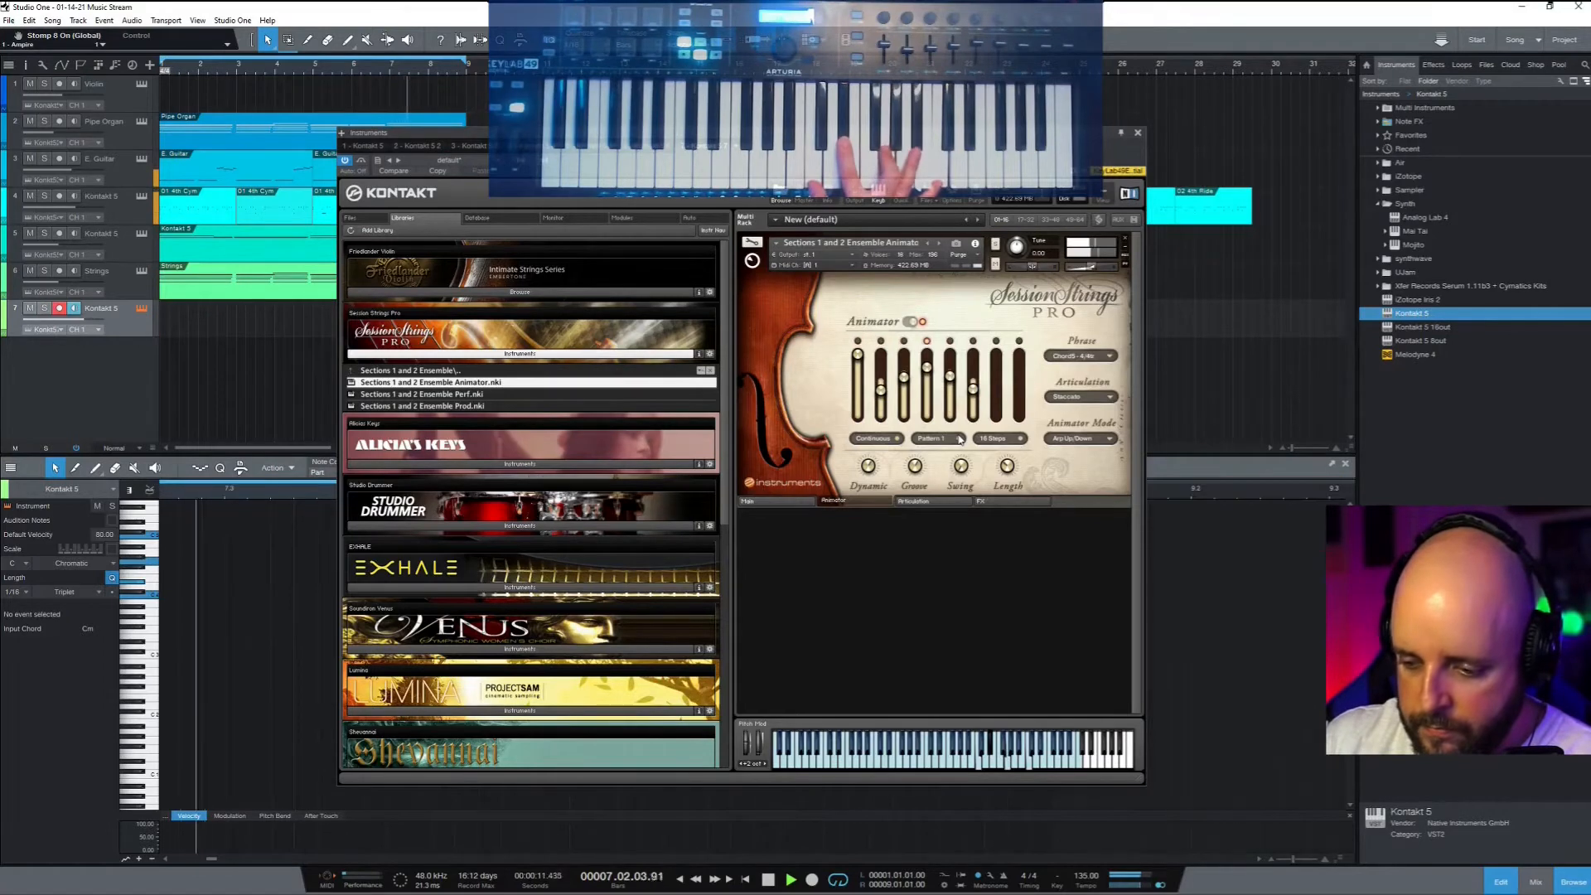
left_click(960, 439)
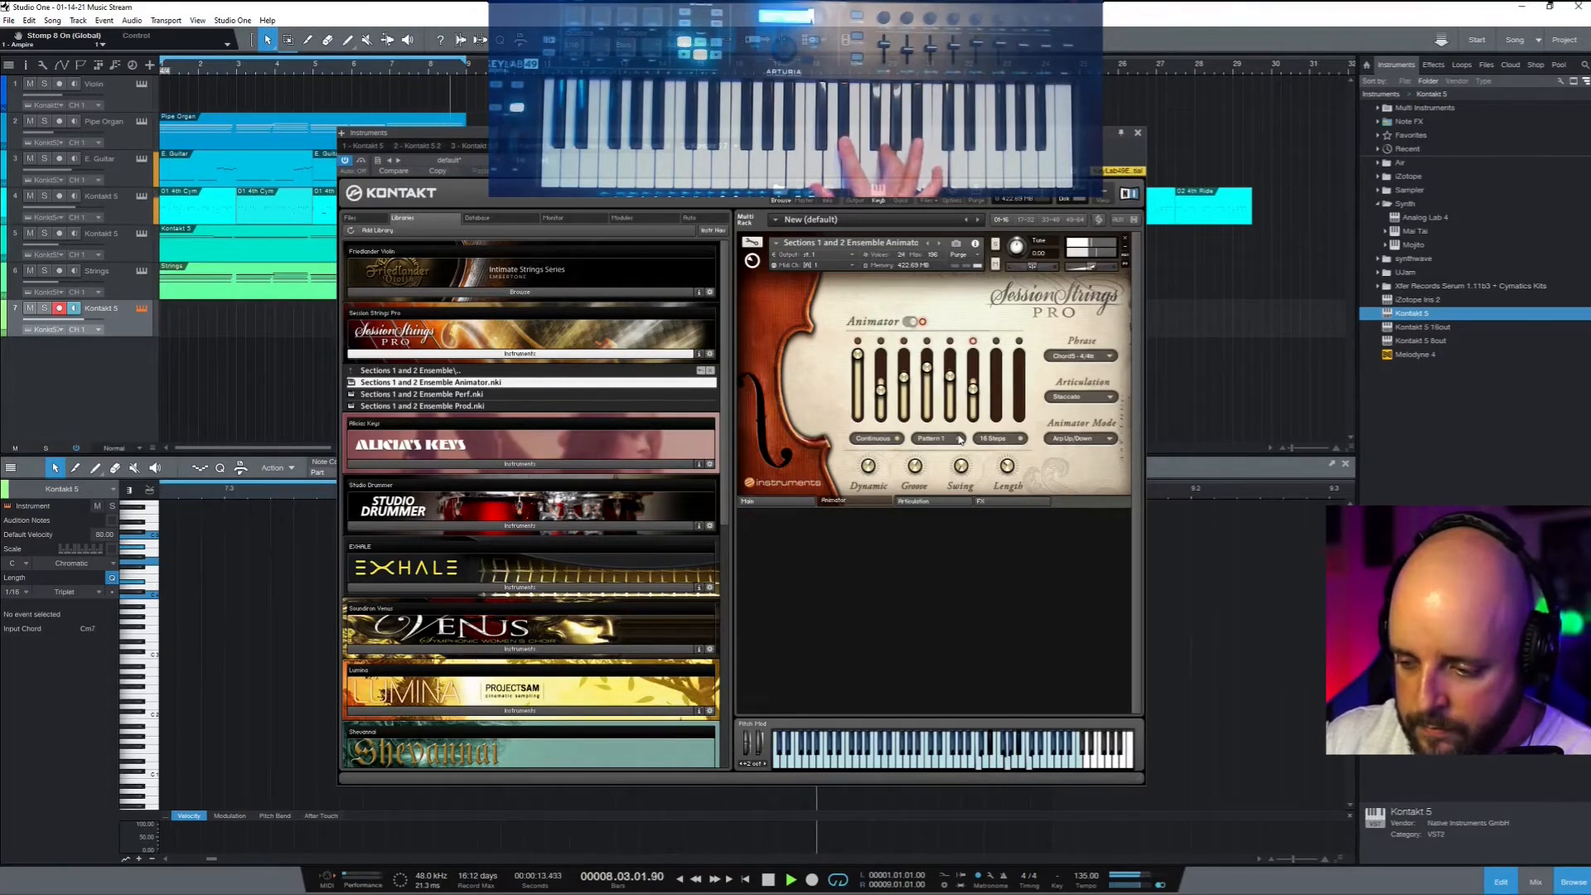
left_click(959, 439)
key("space")
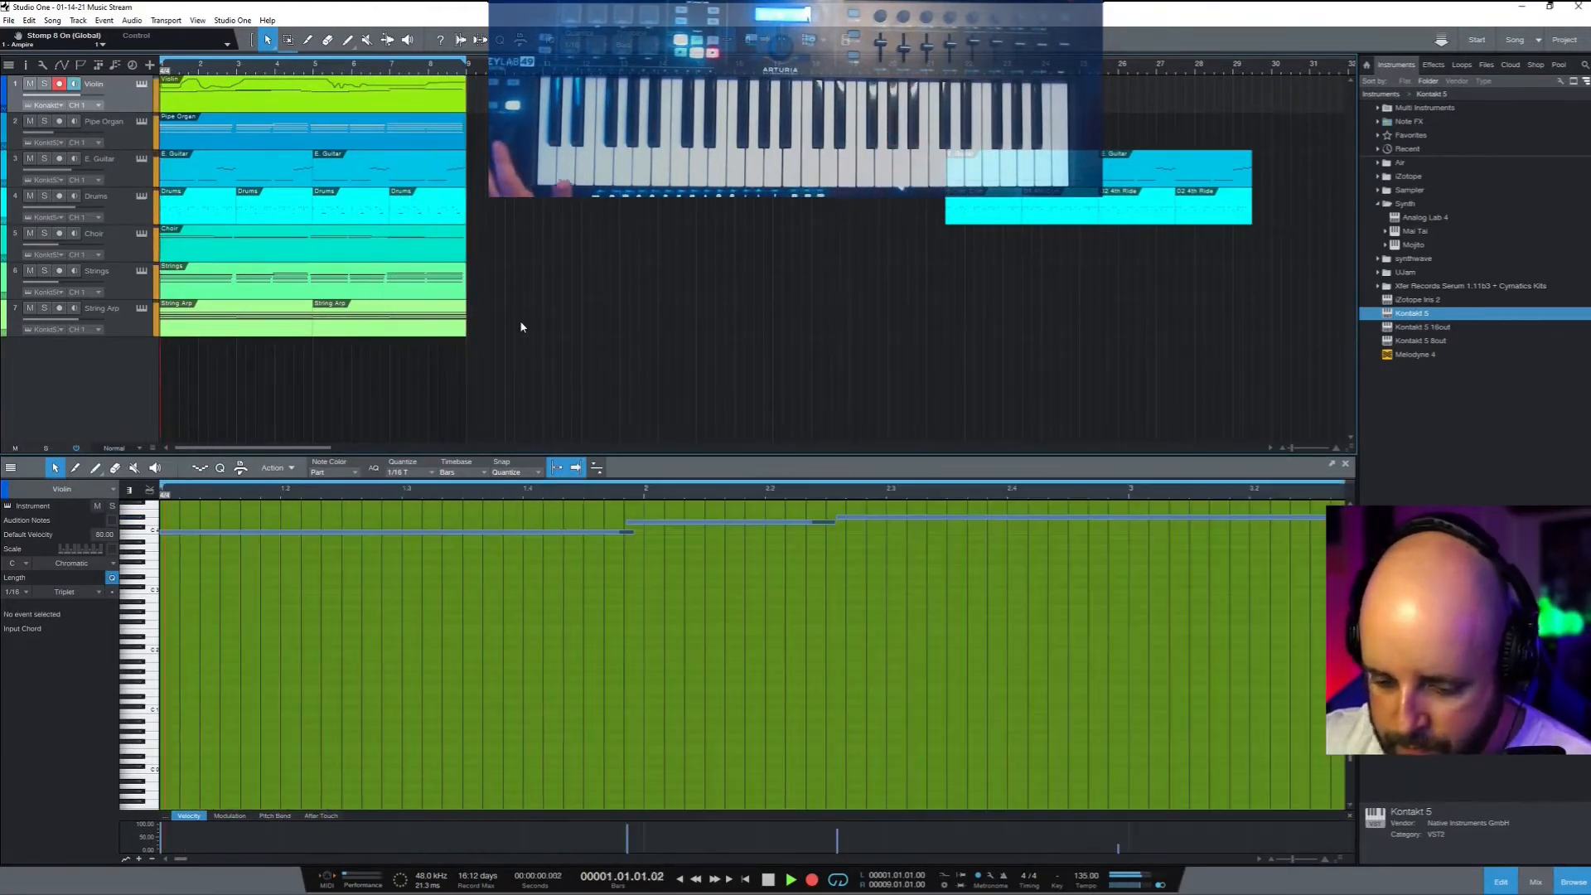
Stop the Violin recording, solo the Violin track, and play the melody from the start
key("space")
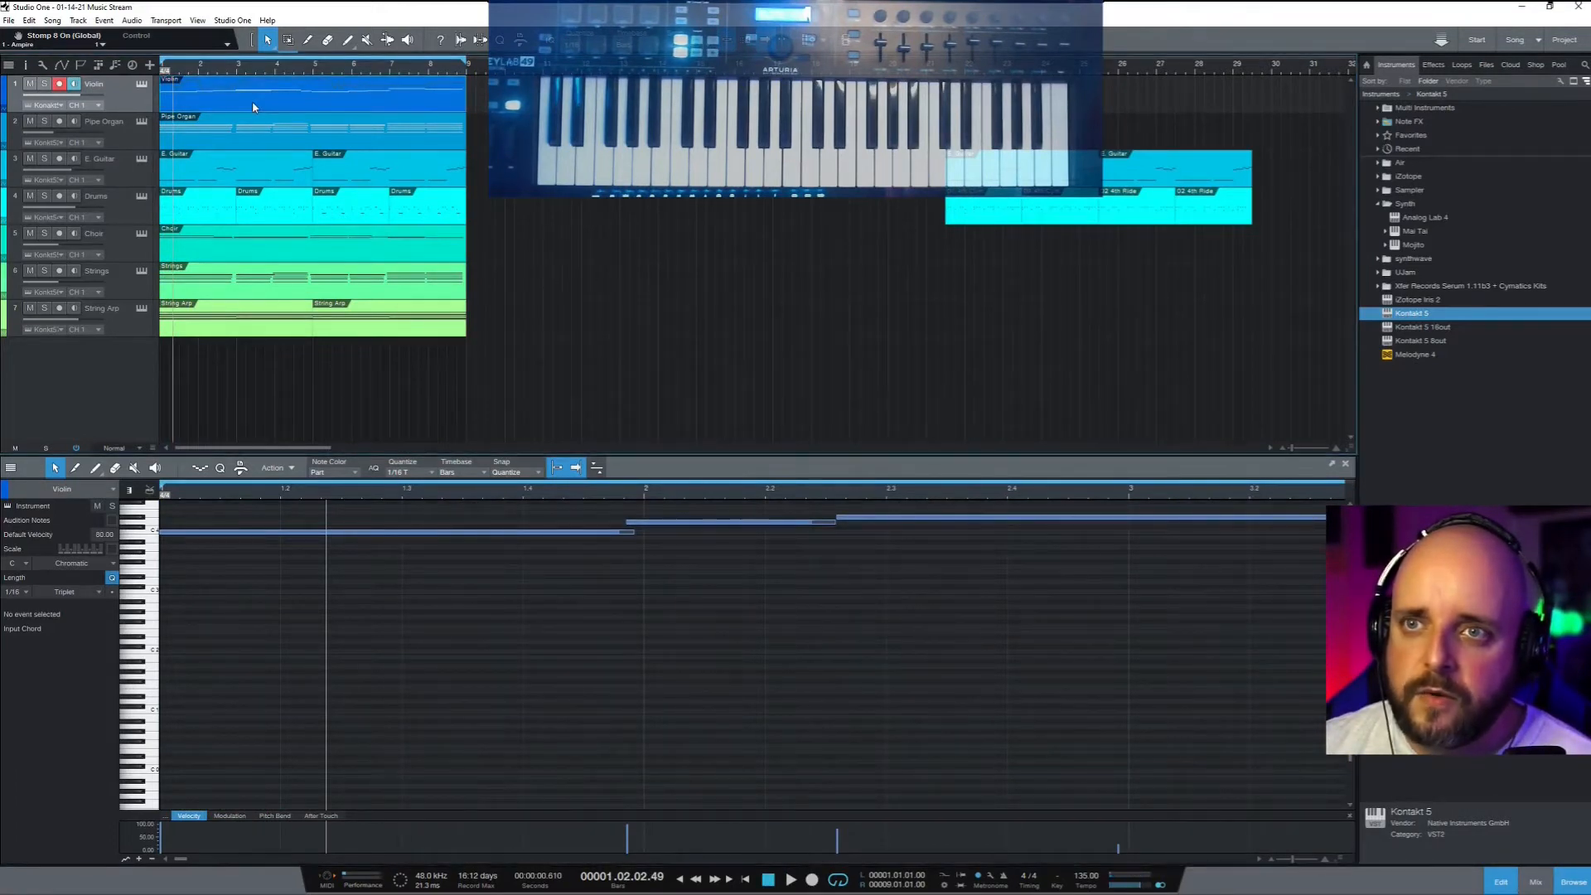
scroll(507, 550, "up", 4)
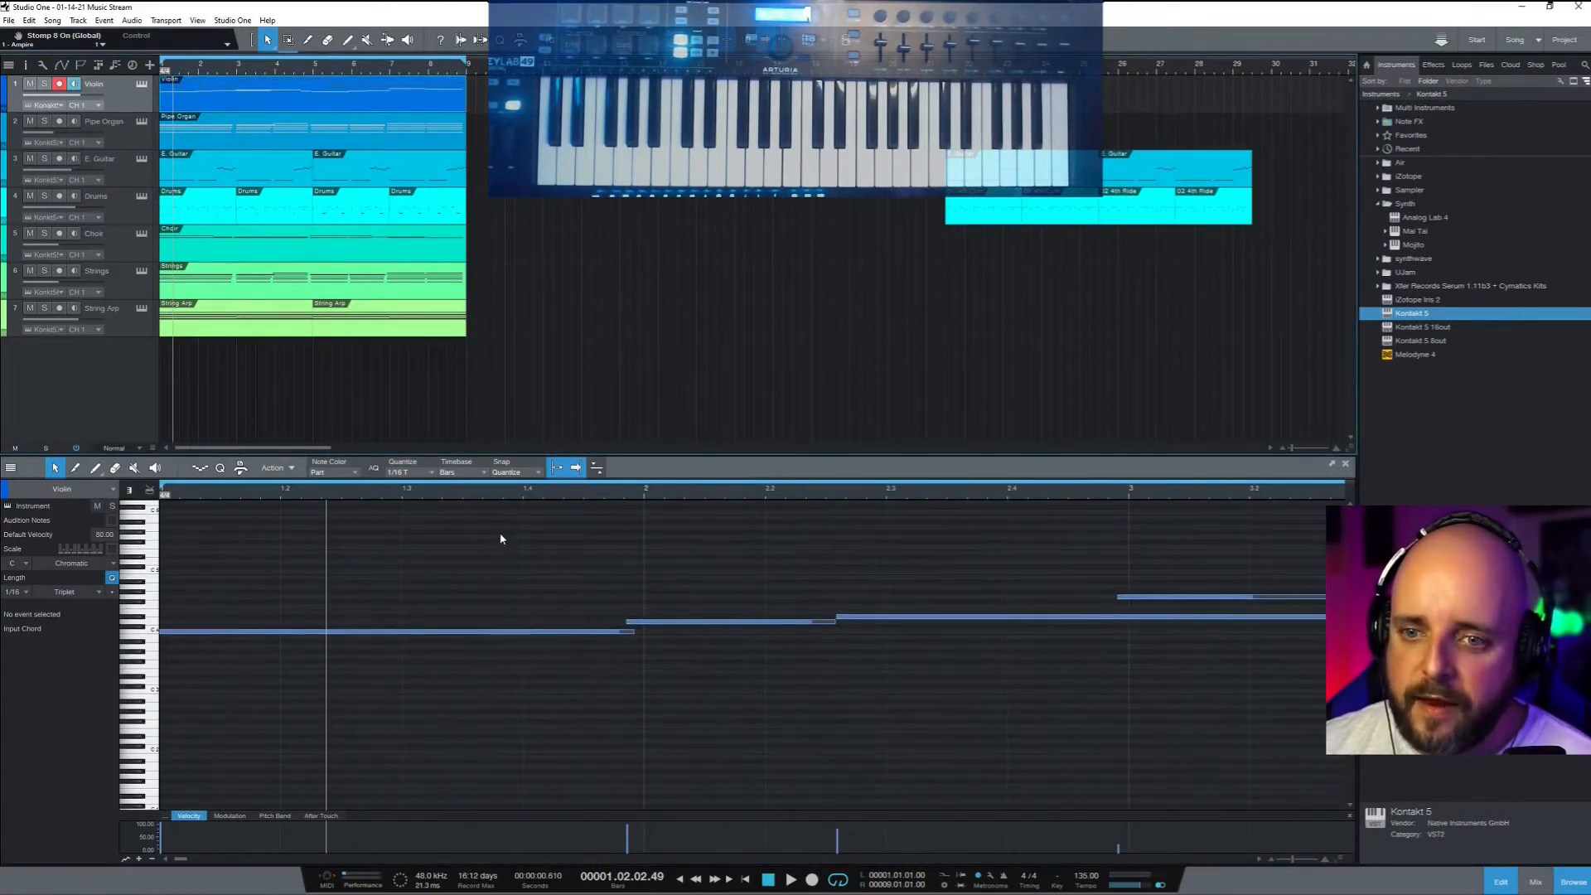
key("comma")
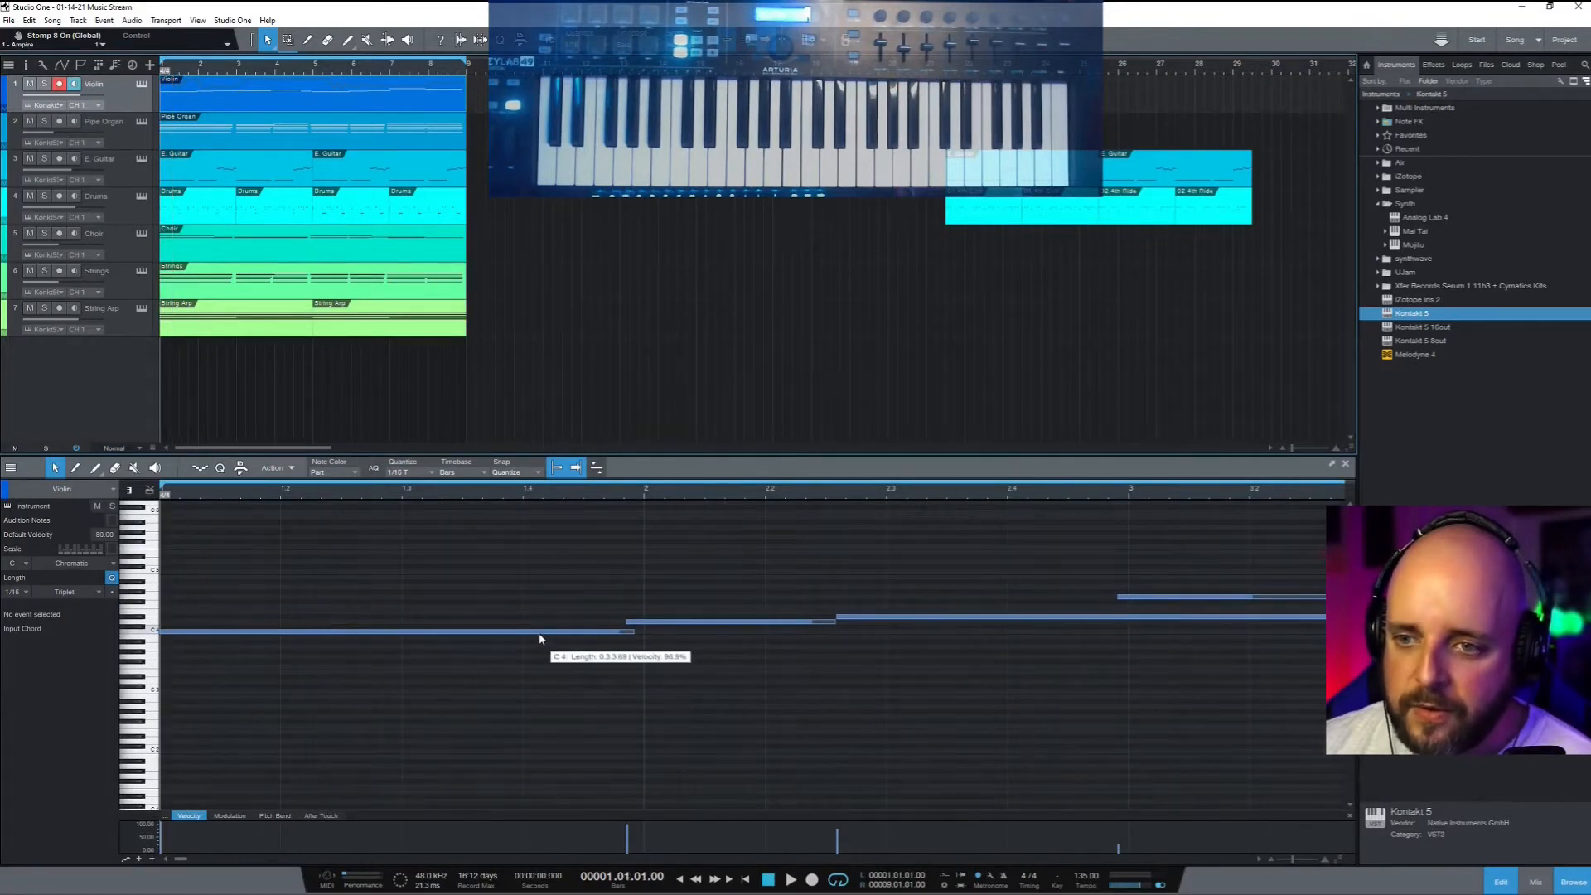
left_click(1128, 596)
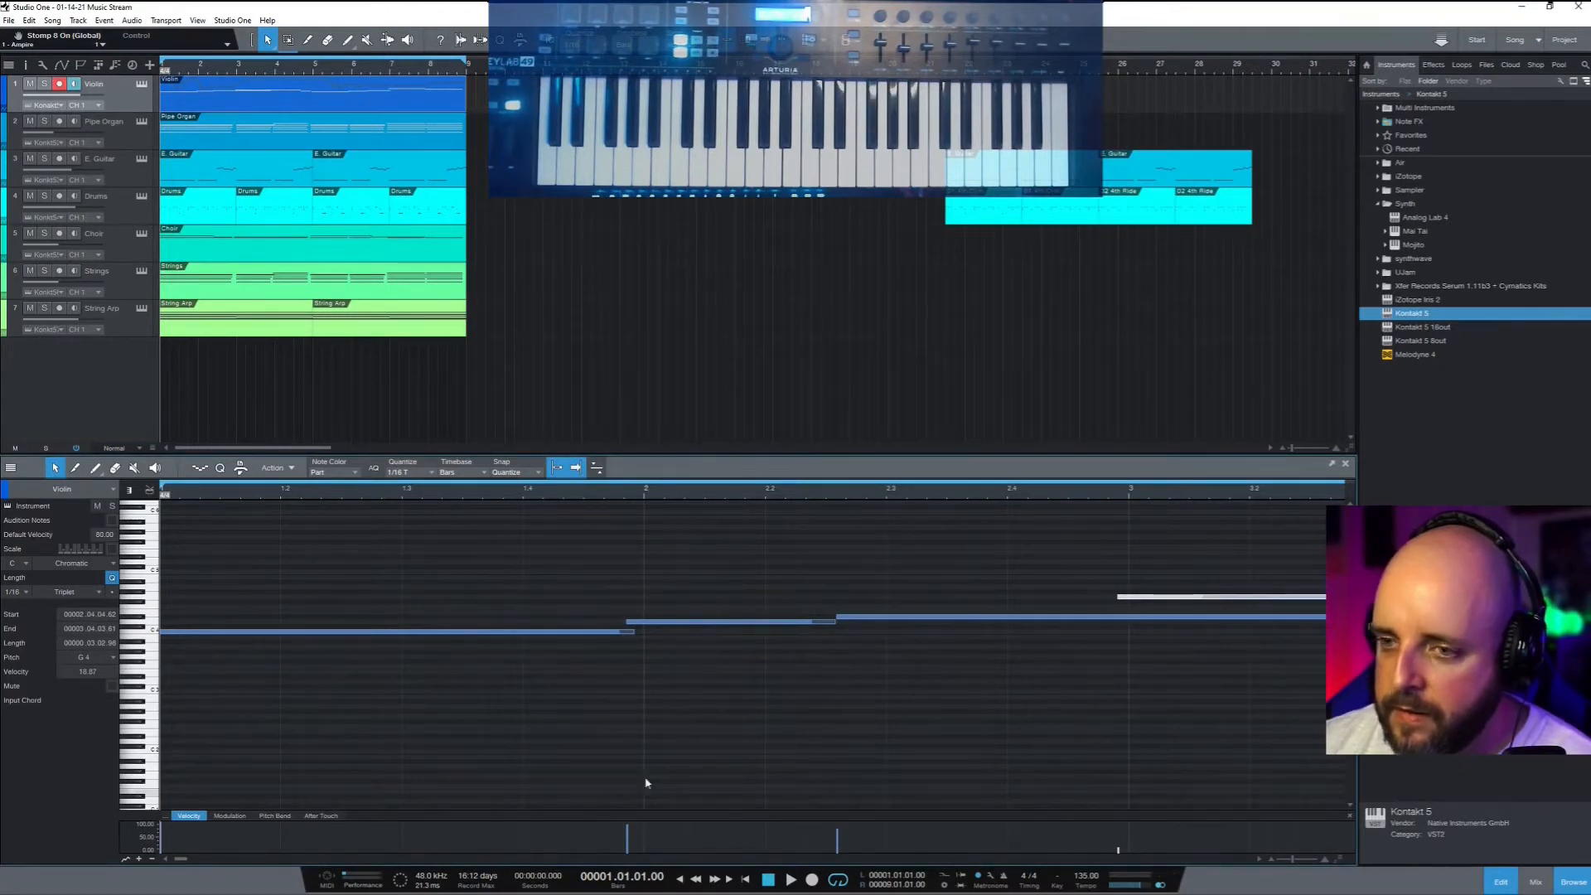
left_click(113, 505)
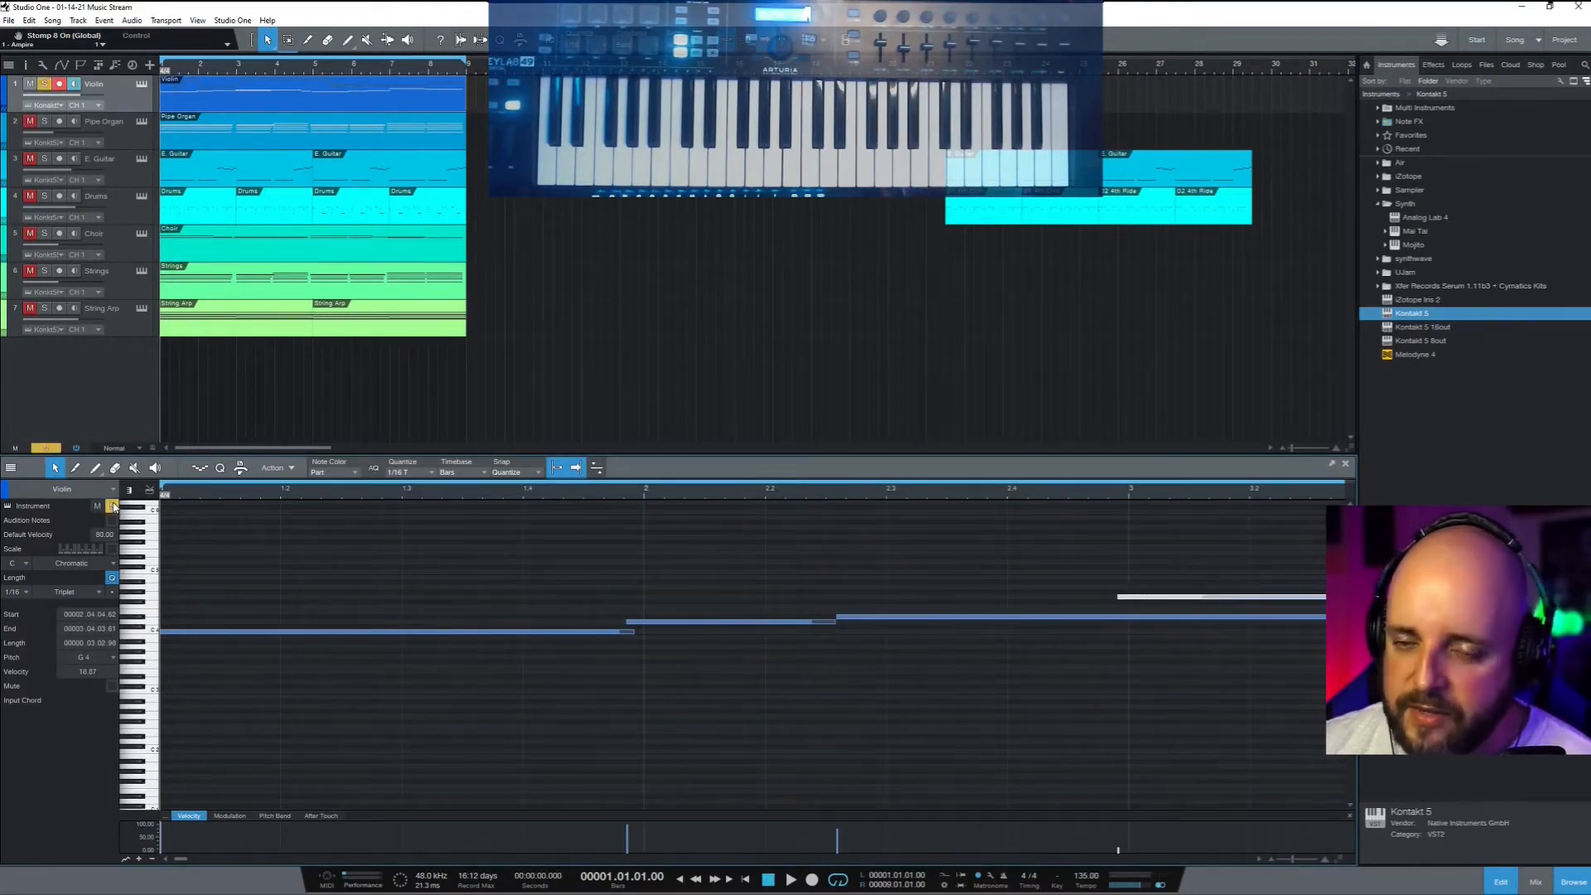
key("space")
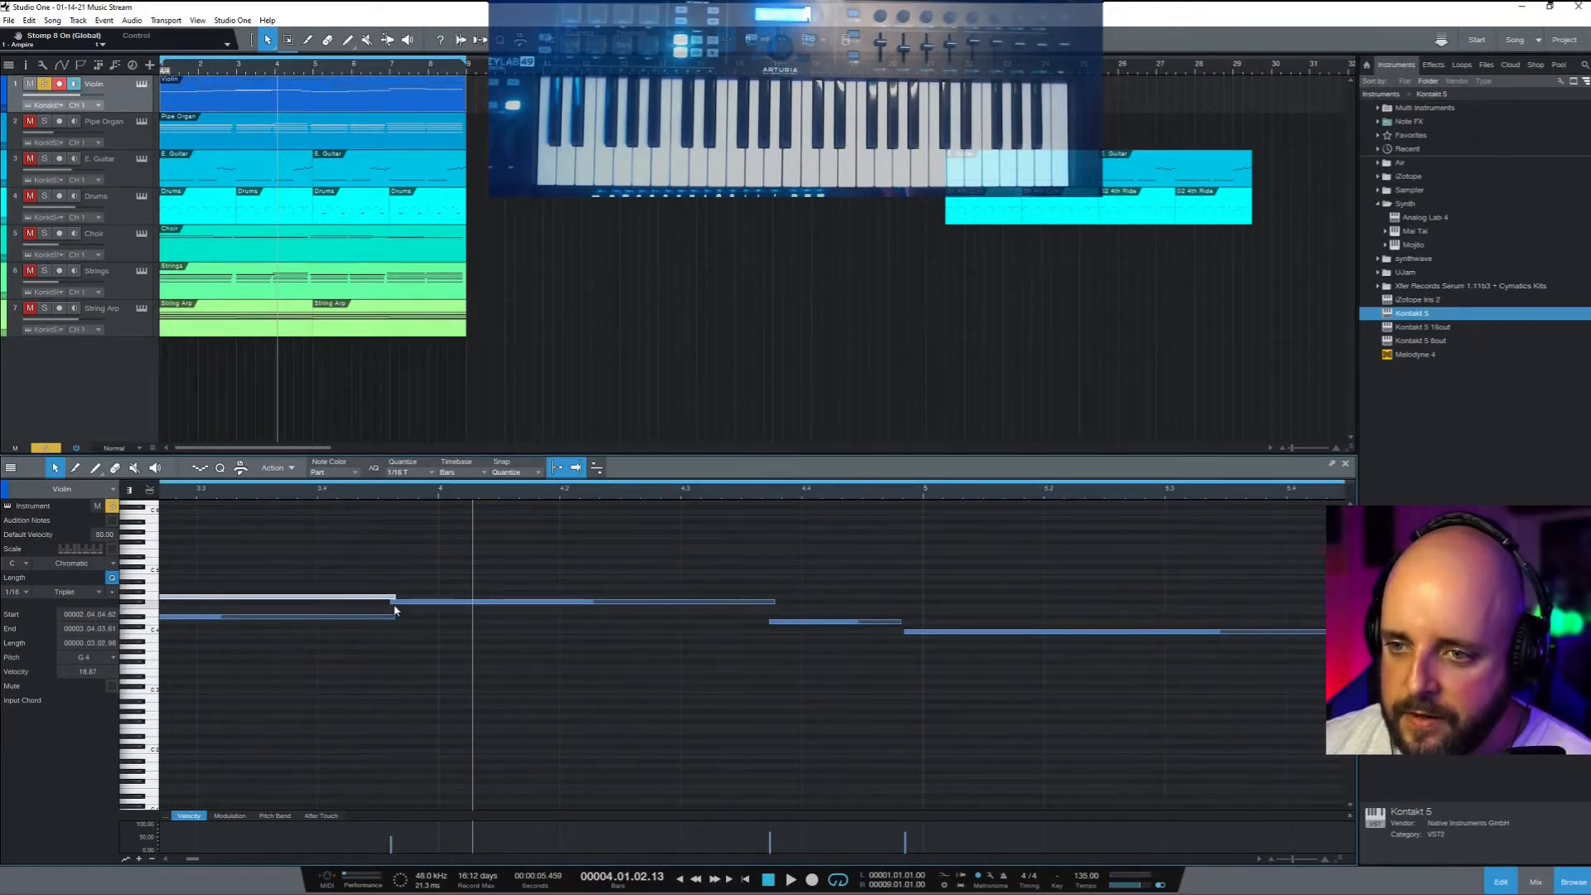
Move the long note to start at bar 4, shift the D4 note later, and preview
left_click_drag(396, 605, 444, 609)
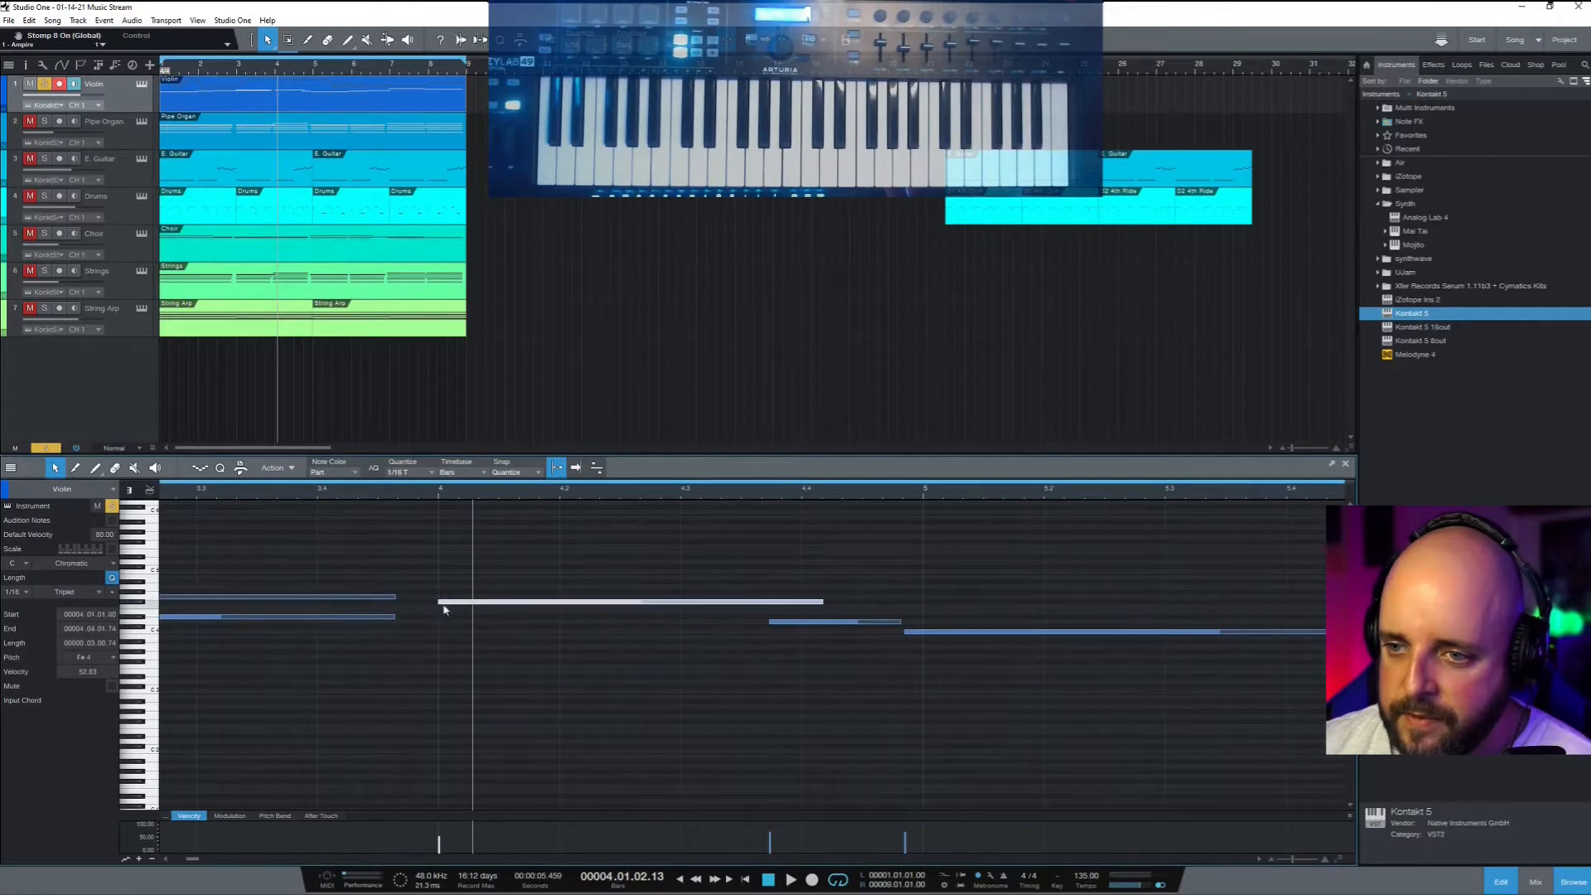
left_click_drag(833, 623, 947, 635)
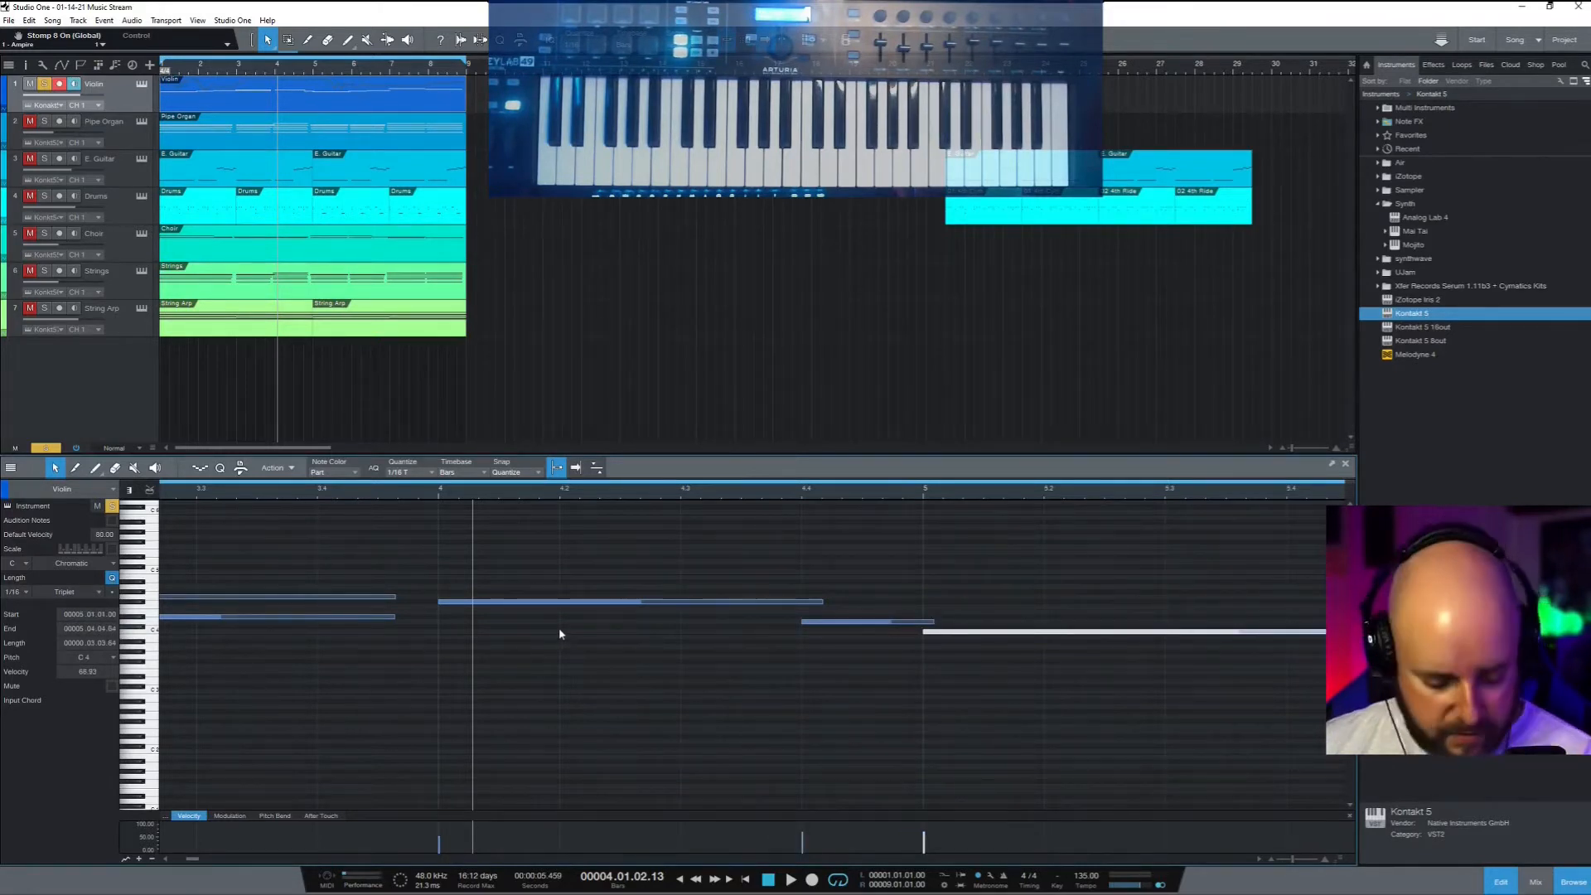
key("space")
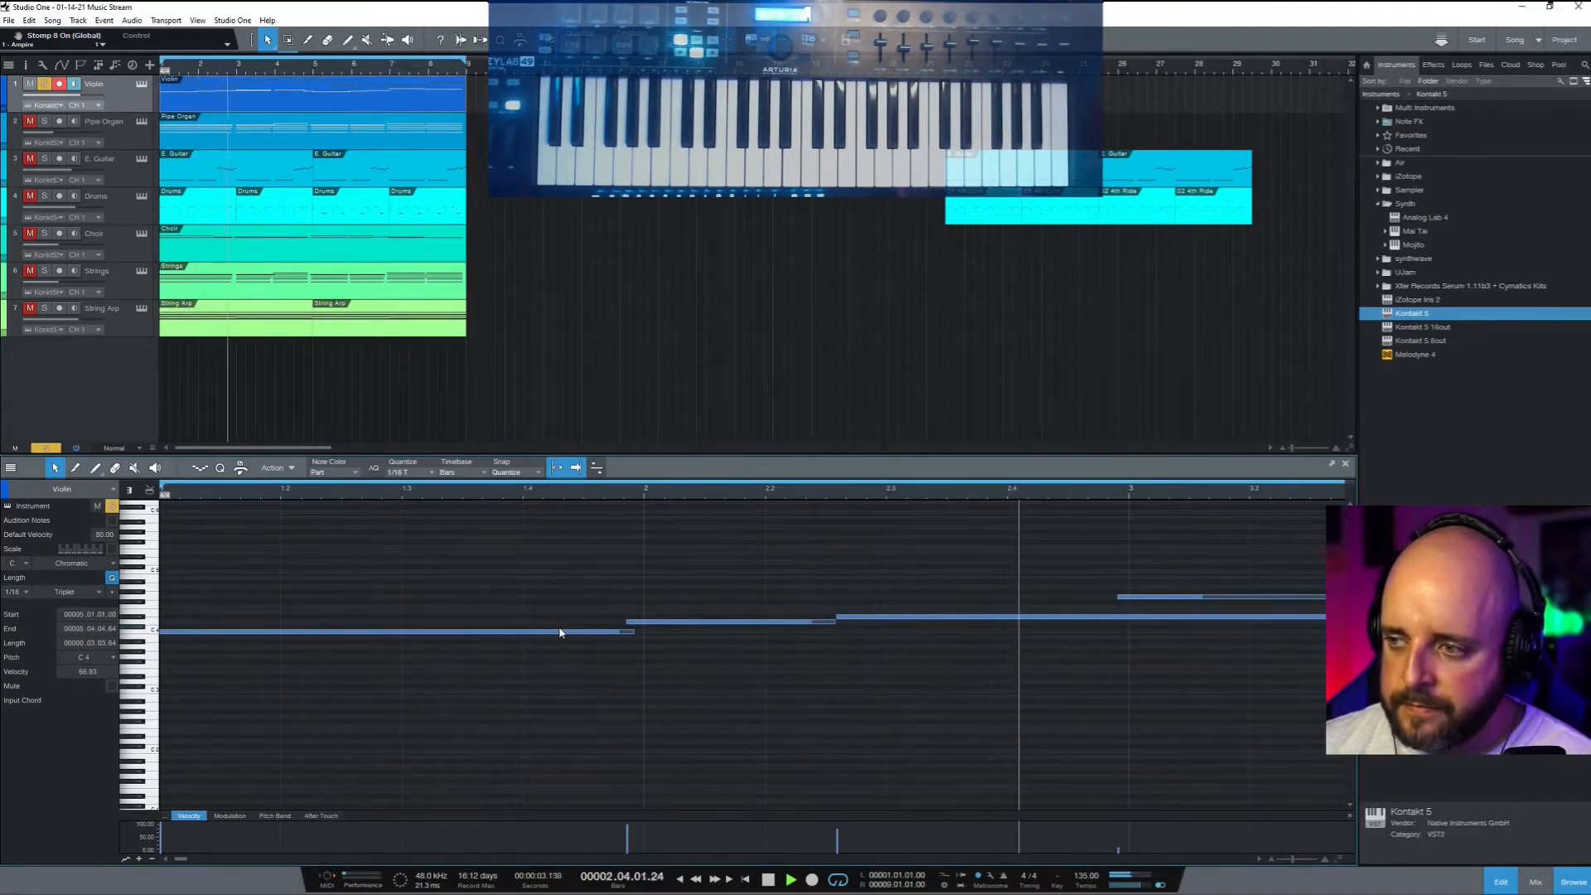
key("space")
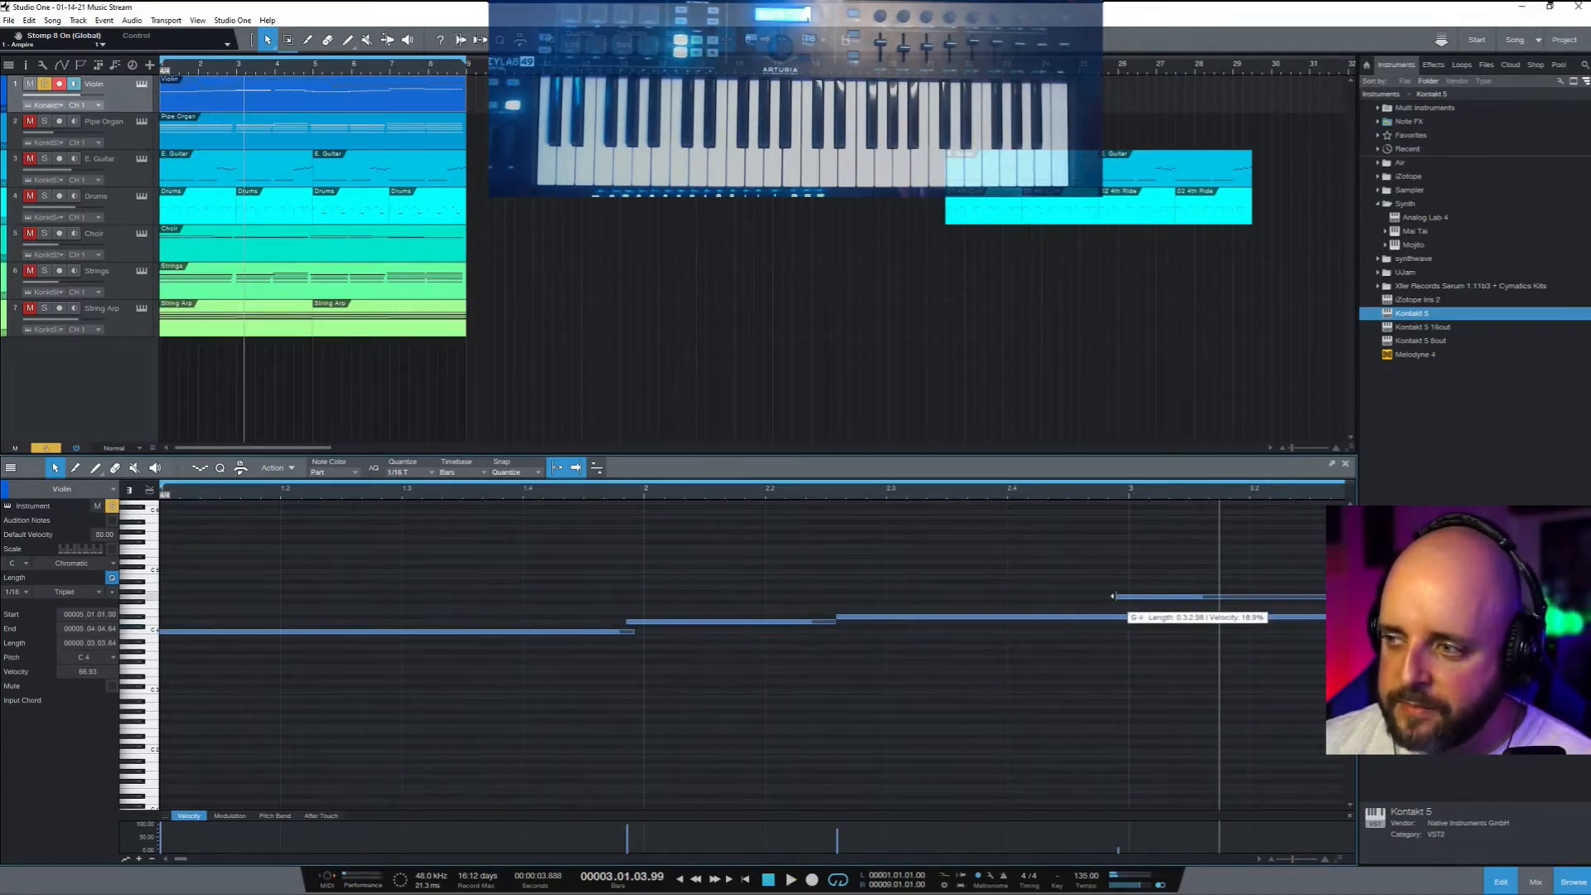
Extend the G4 note to start earlier, play it back, and return to the start
left_click_drag(1113, 595, 1059, 594)
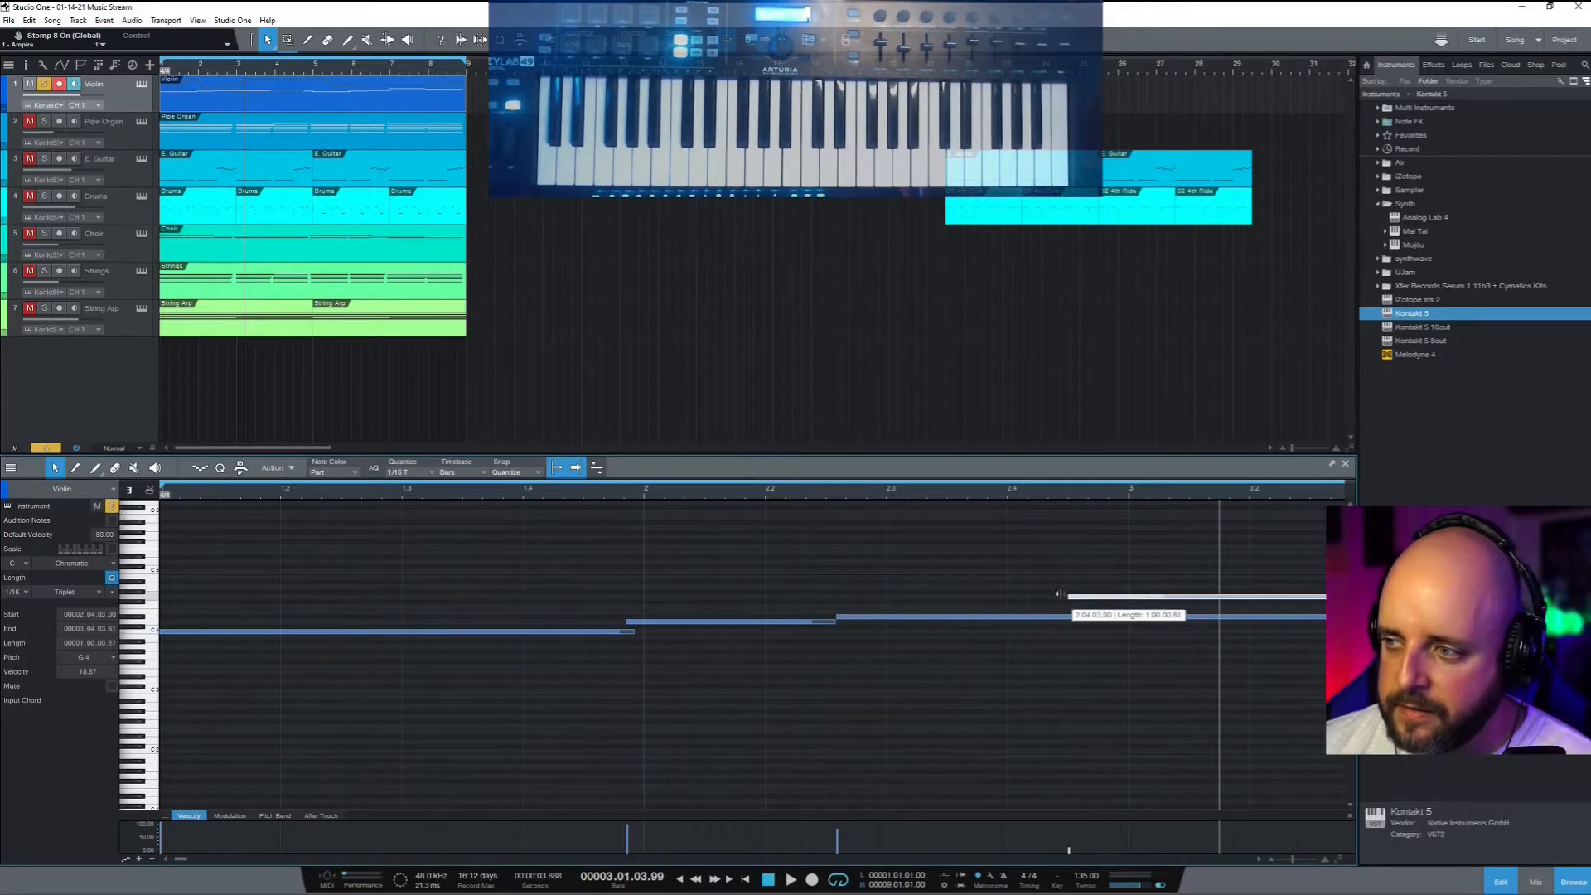
key("space")
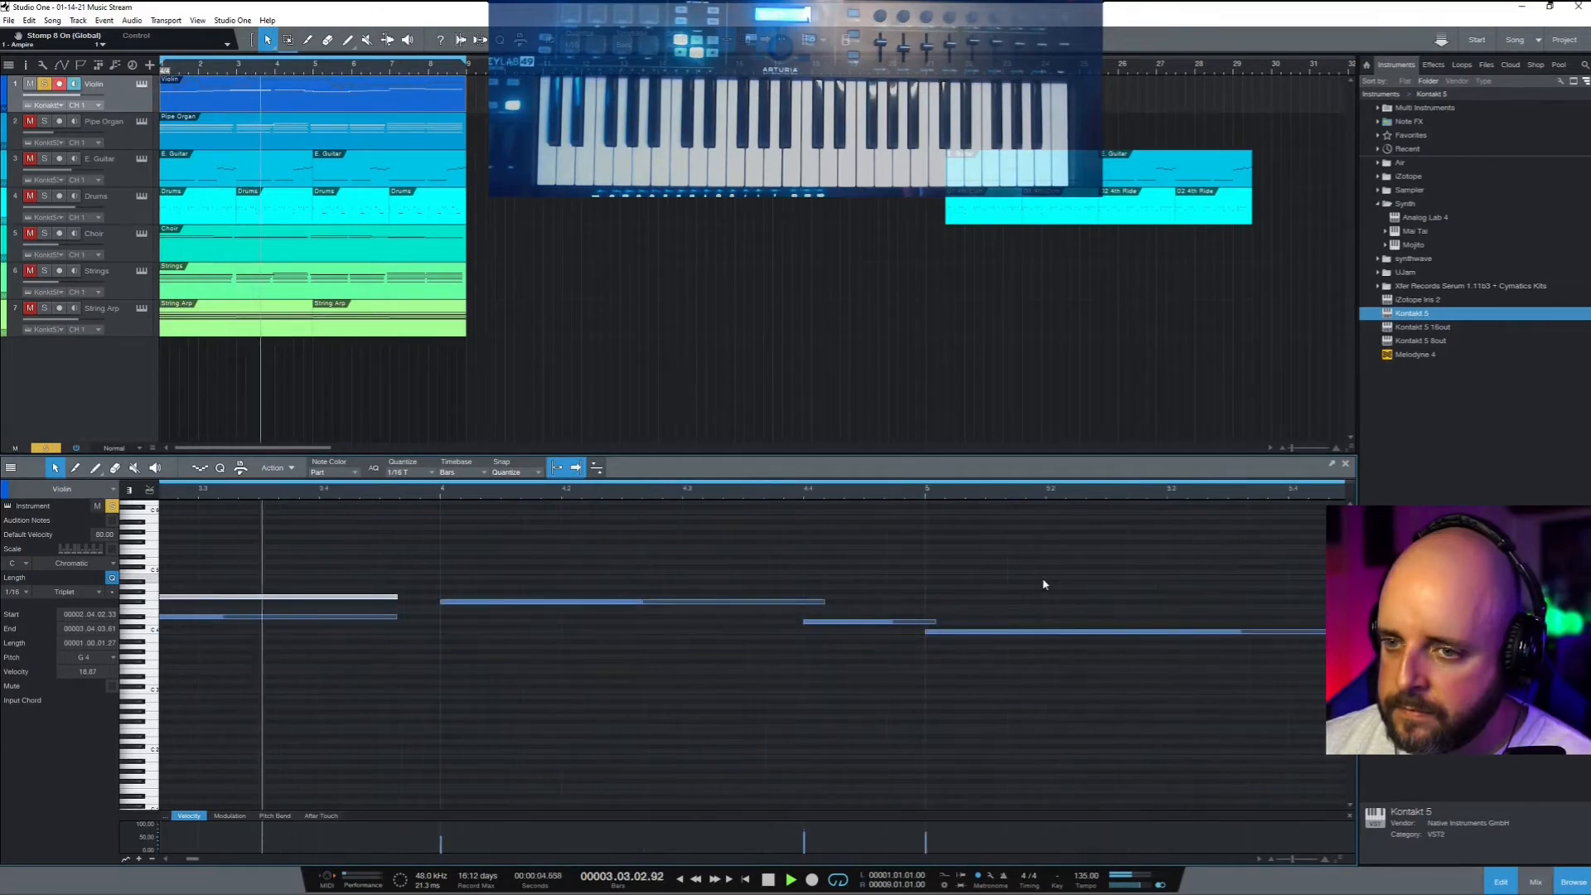
key("space")
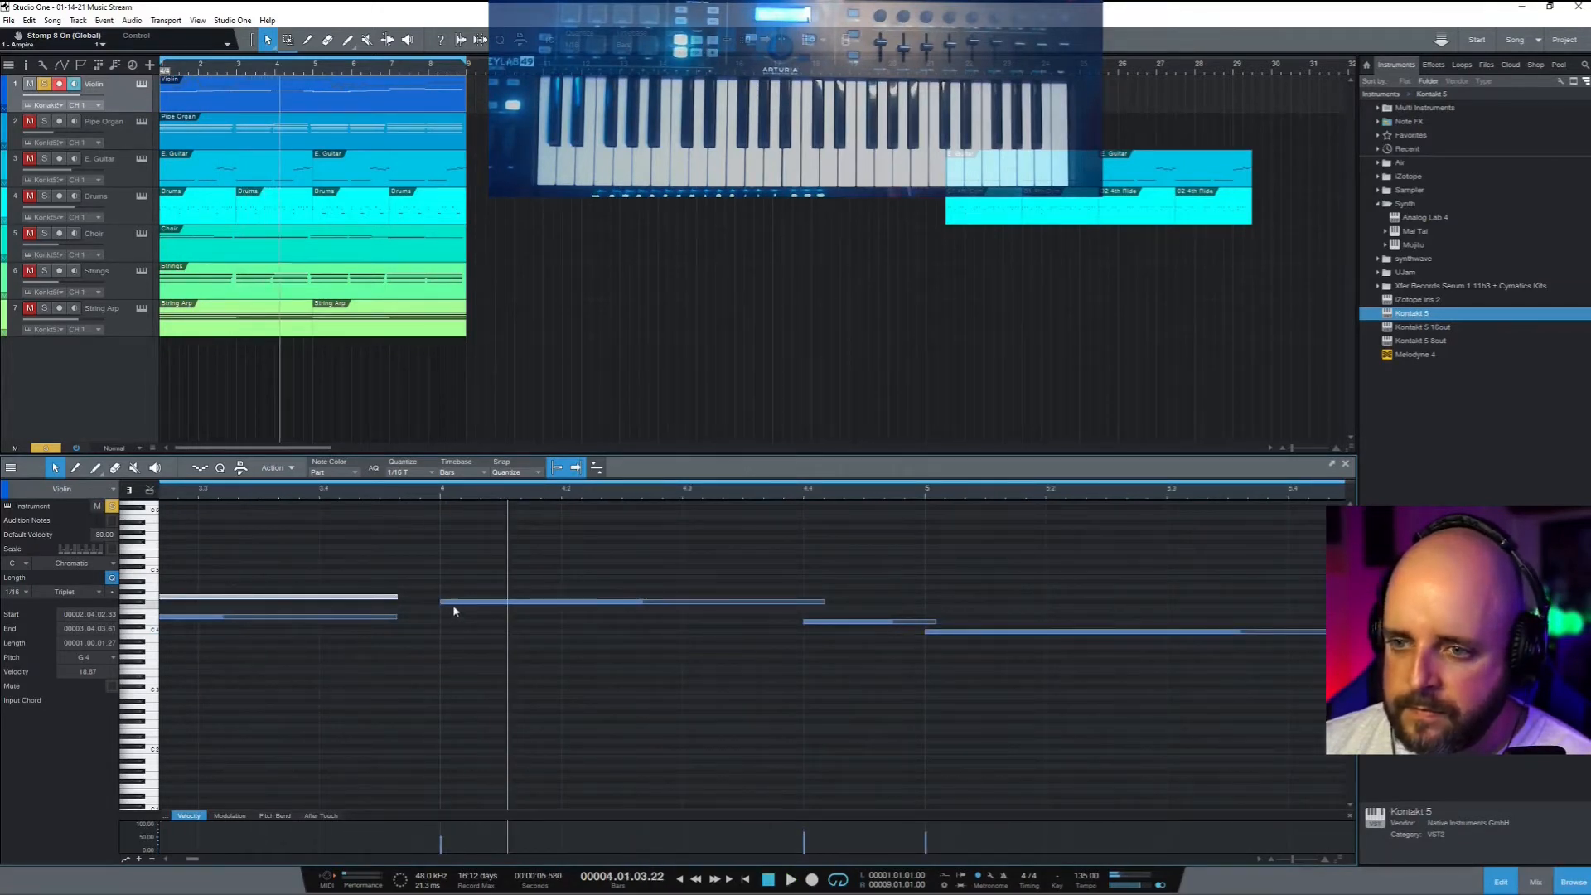
key("comma")
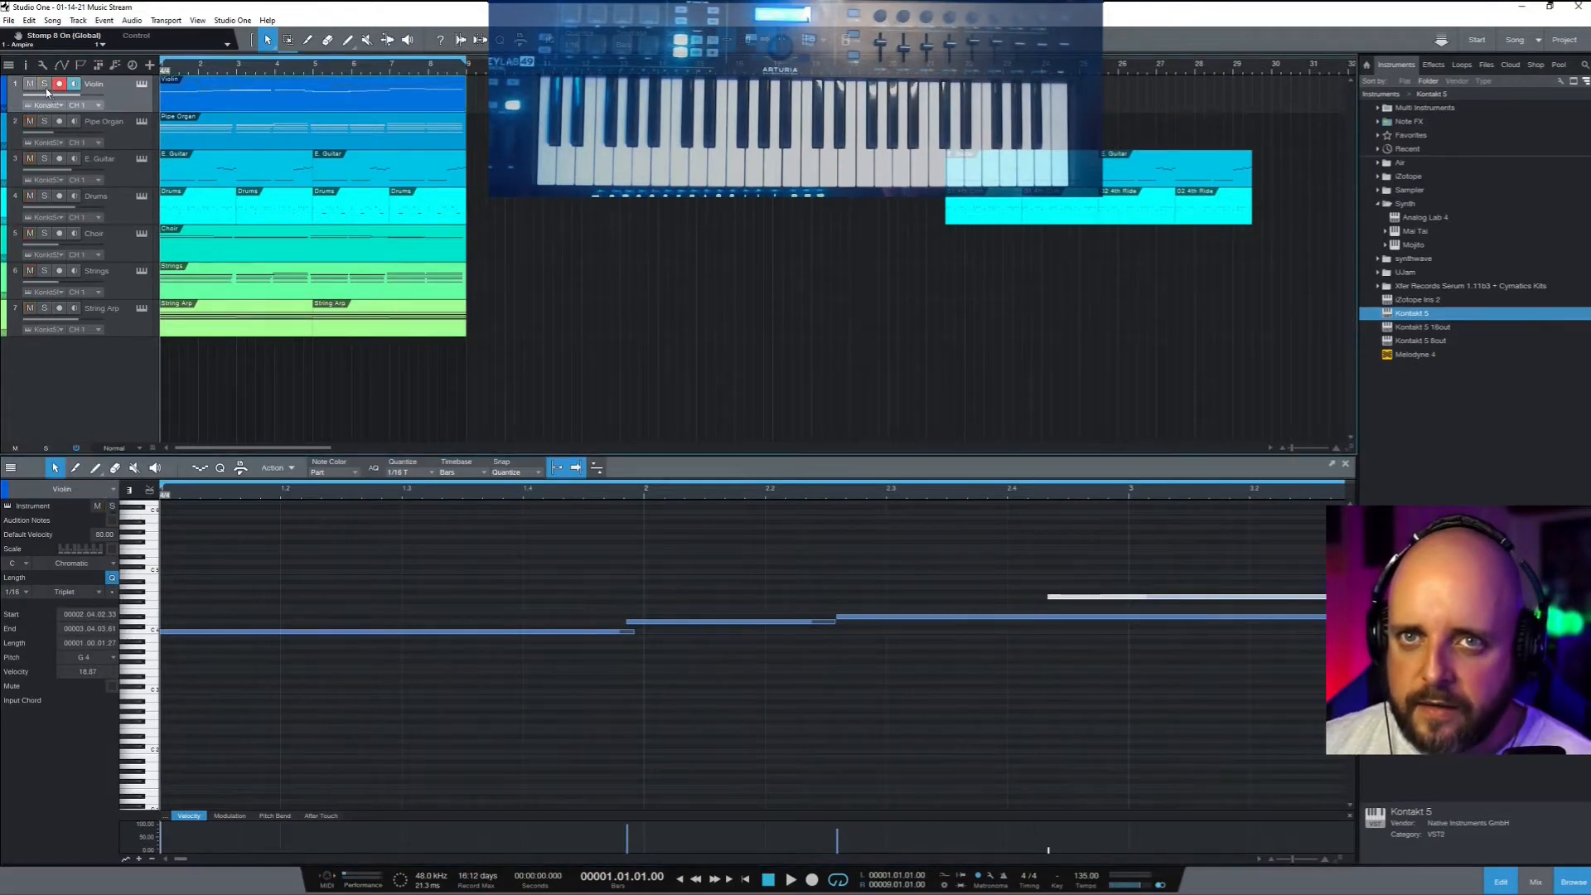
After a playback, drag the D4 note to start earlier and end later
key("space")
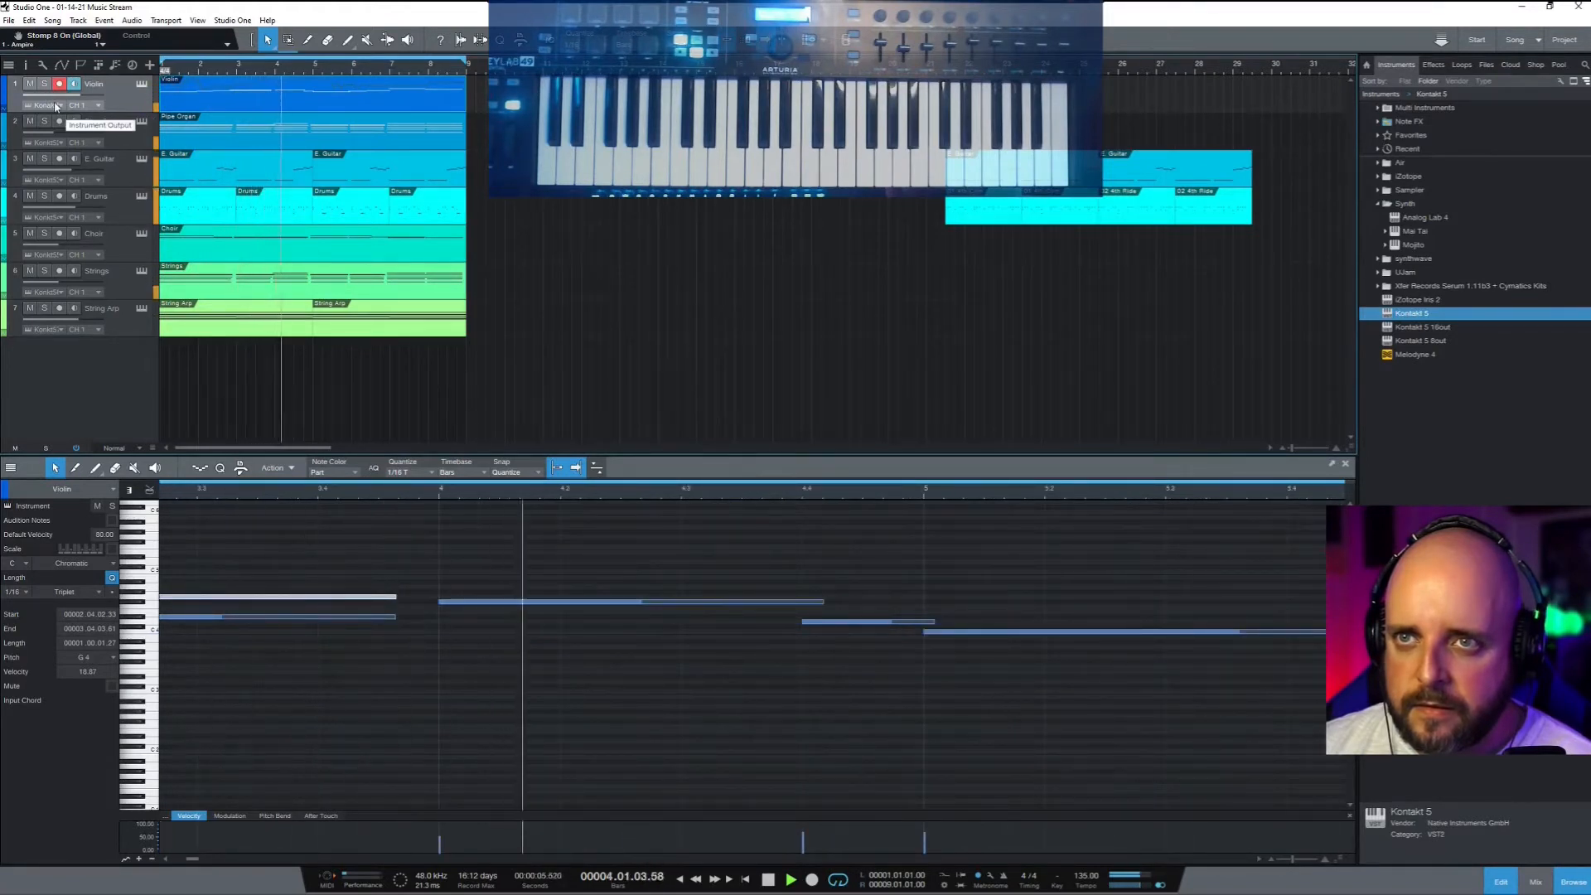
key("space")
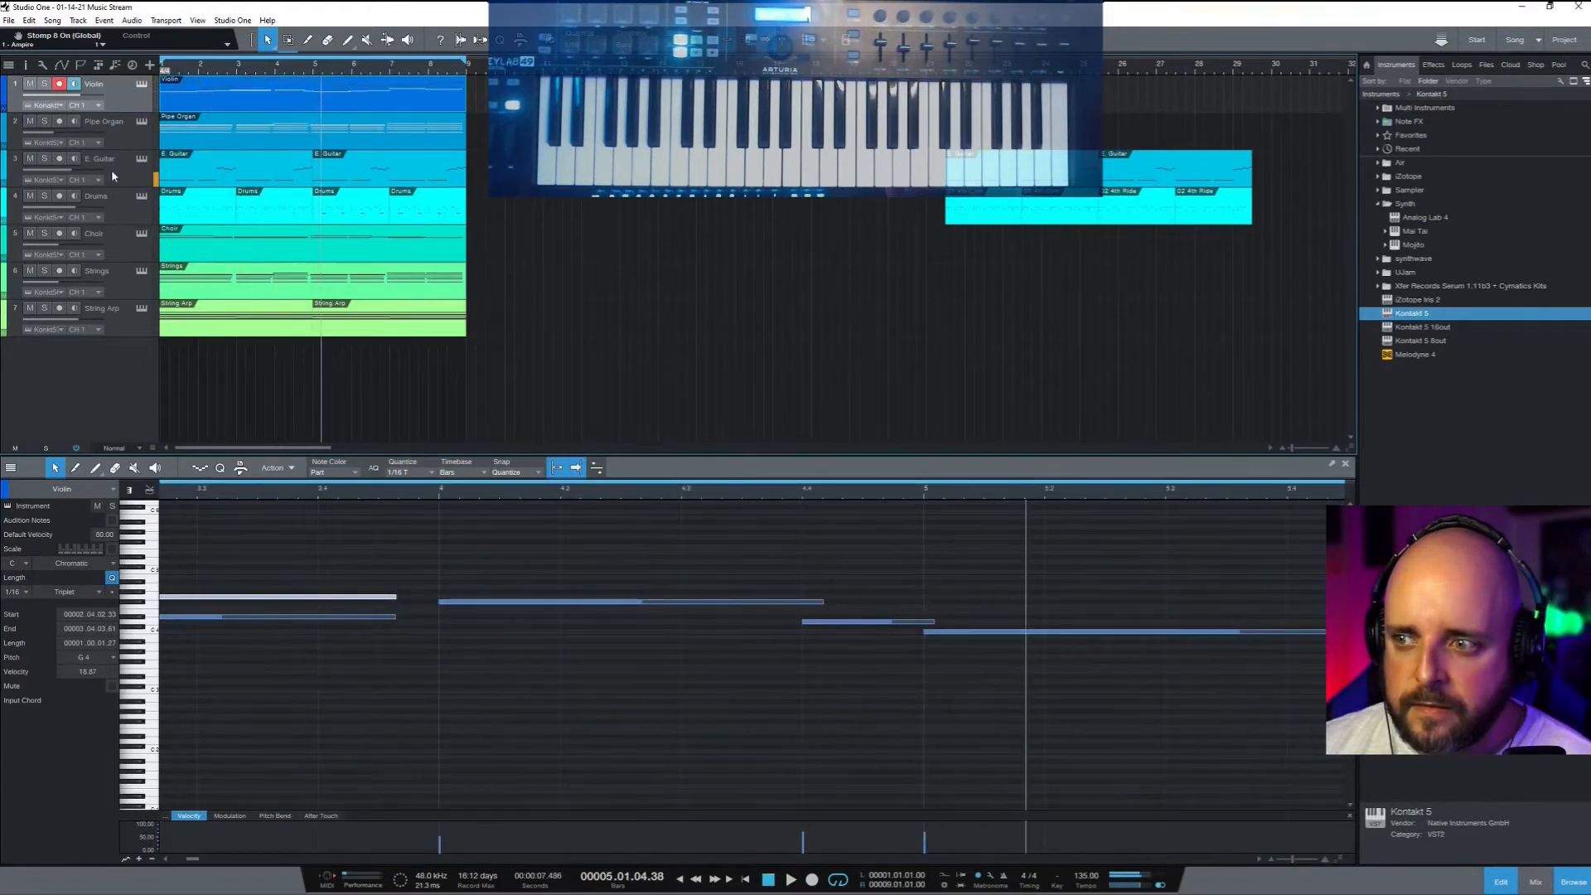
left_click_drag(801, 621, 714, 627)
mouse_move(816, 624)
left_mouse_down()
mouse_move(868, 623)
mouse_move(845, 622)
left_mouse_up()
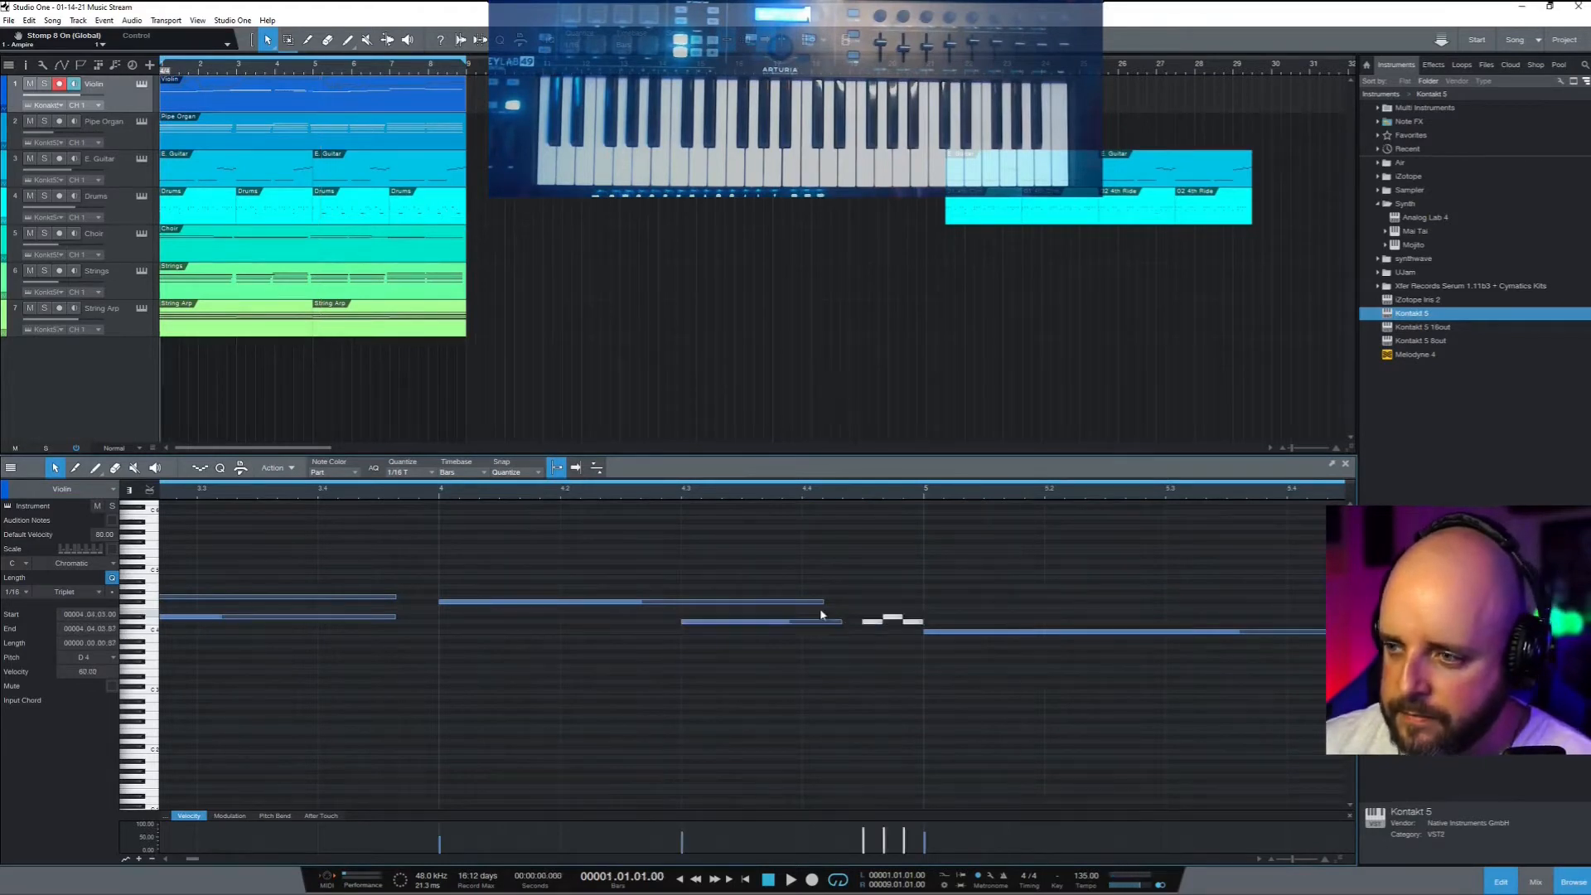
Play the melody back from bar 1, then lengthen the D4 note a bit more
key("space")
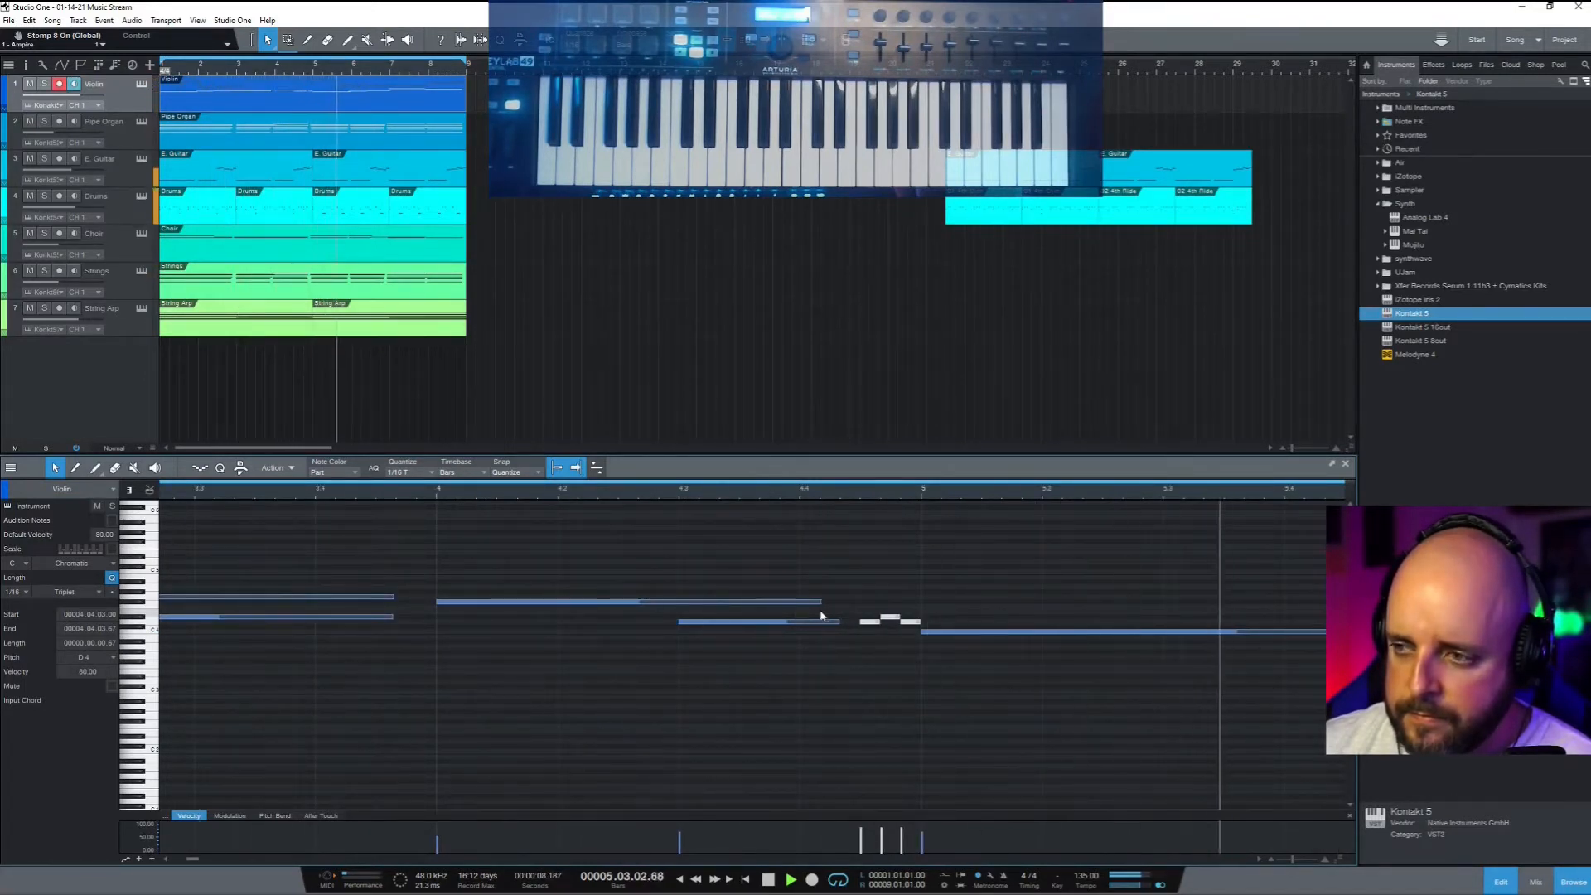
key("space")
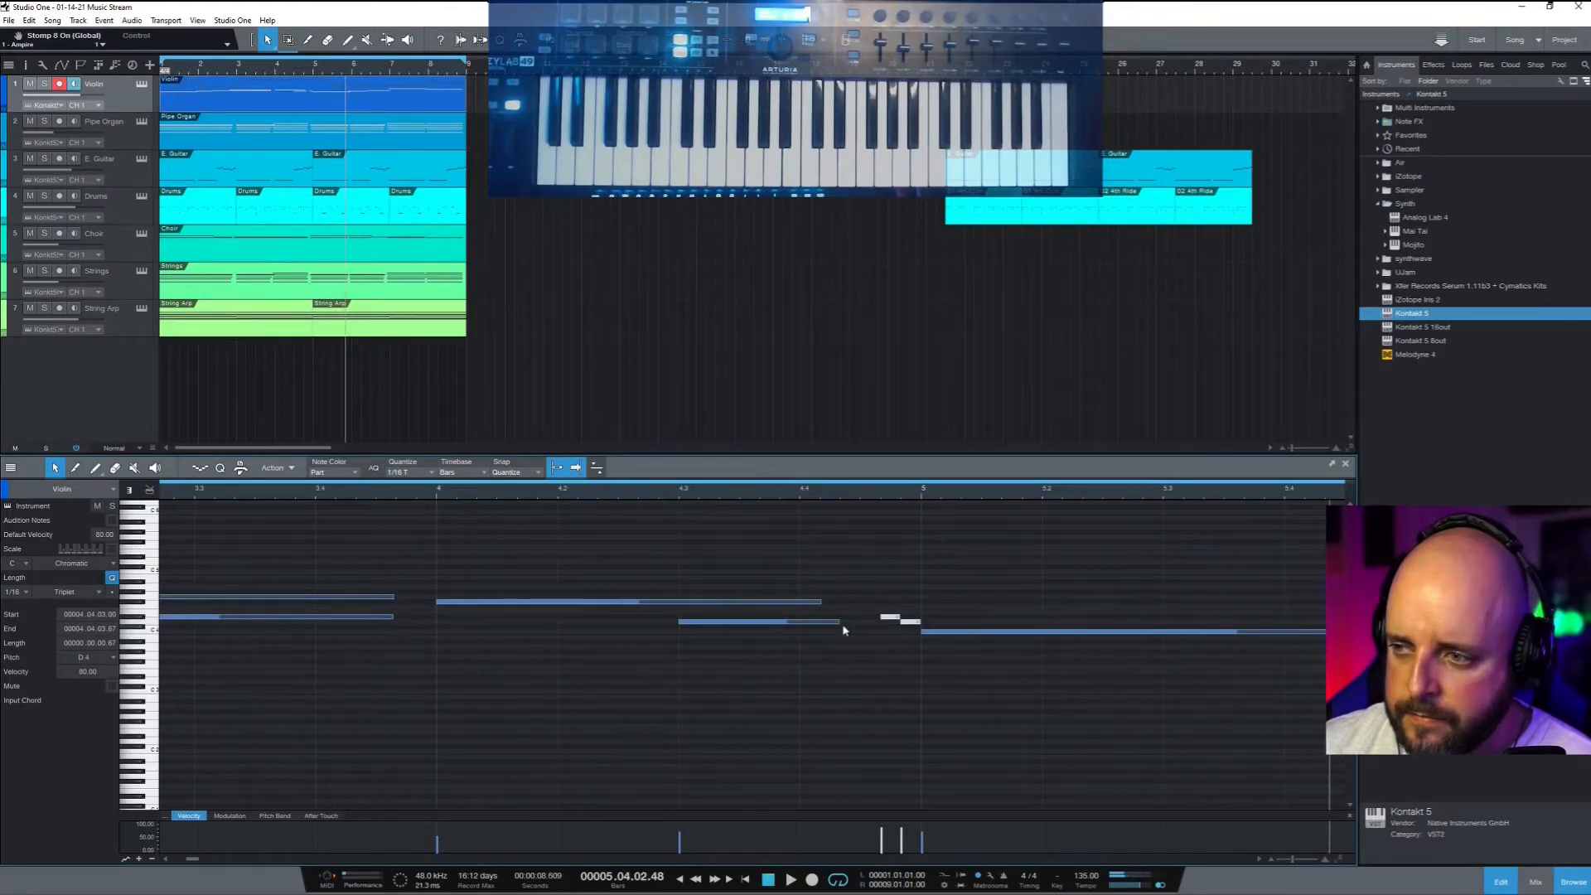
left_click_drag(839, 621, 877, 619)
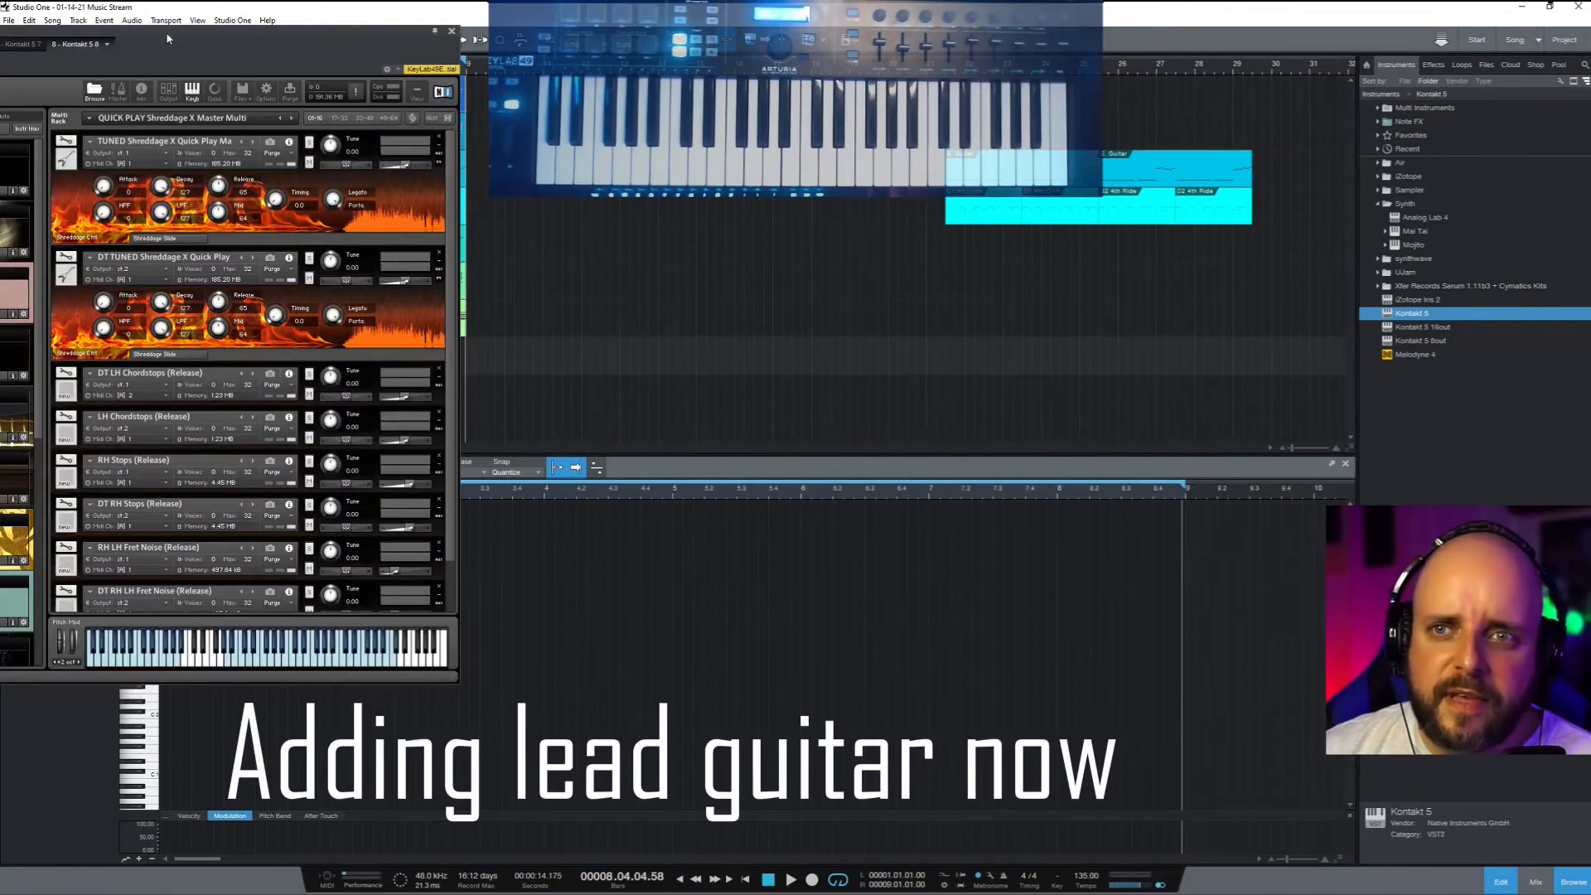
Remove the six Release instruments (Fret Noise, Stops, Chordstops) from the Kontakt rack
left_click(440, 586)
left_click(439, 543)
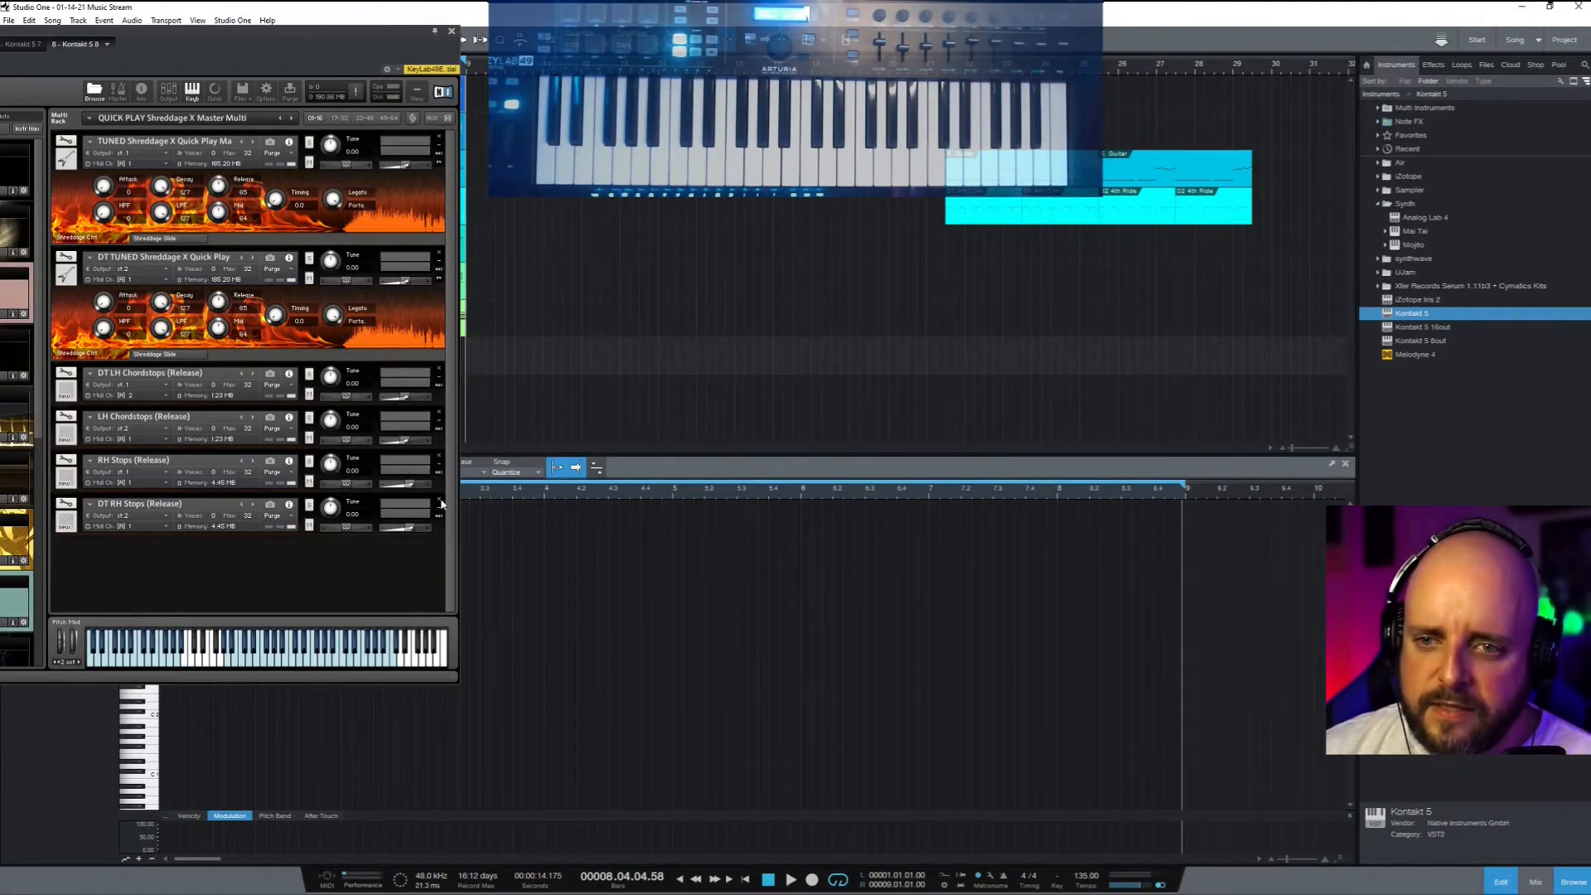
left_click(440, 500)
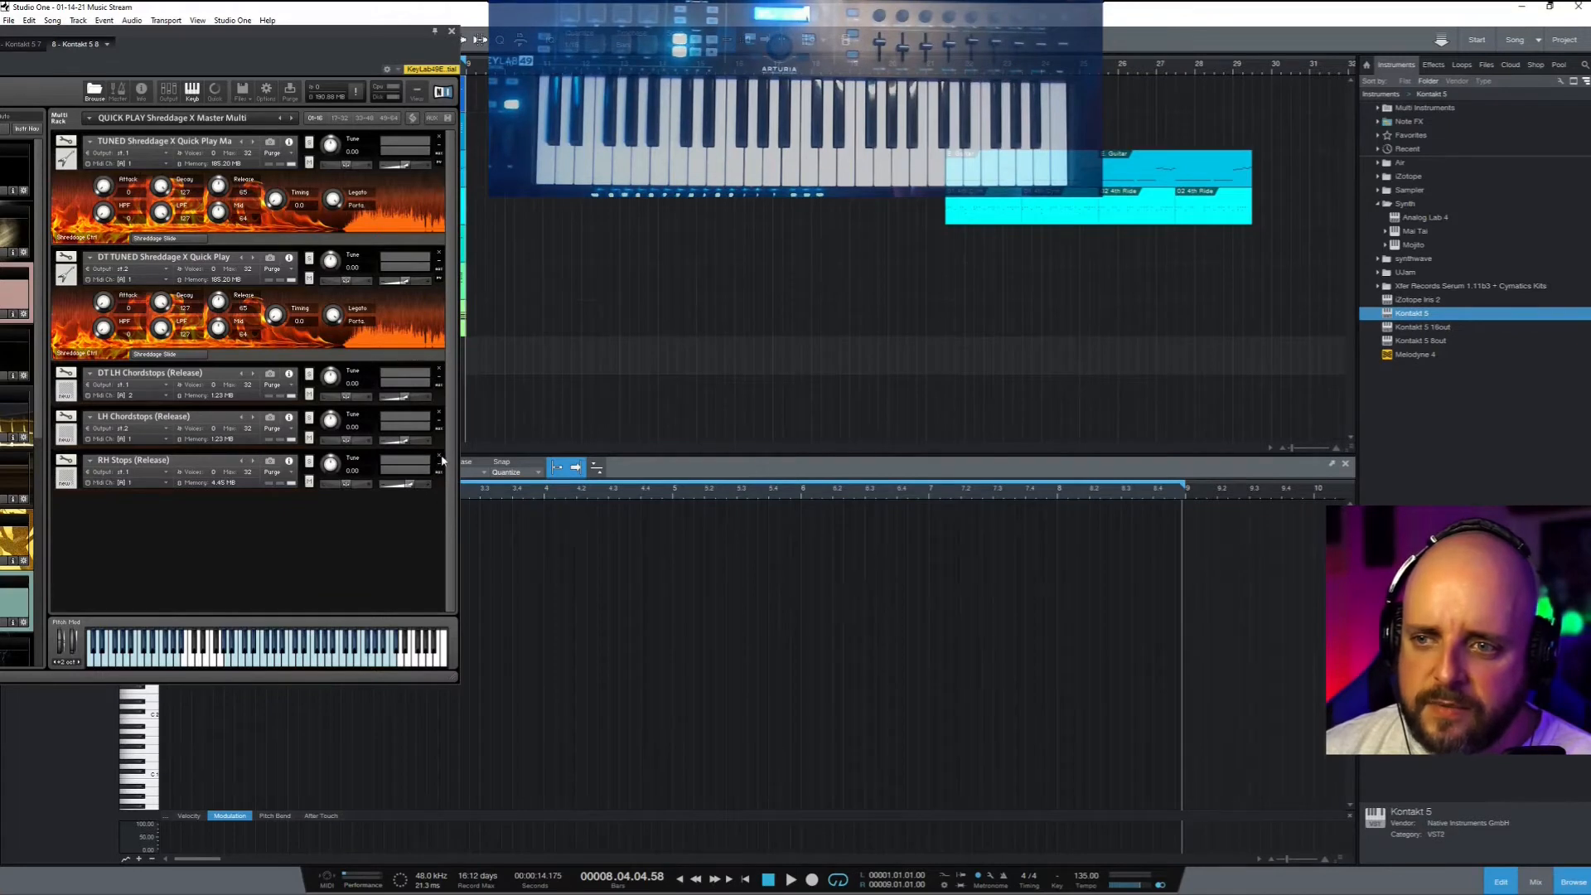
left_click(440, 456)
left_click(439, 413)
left_click(439, 369)
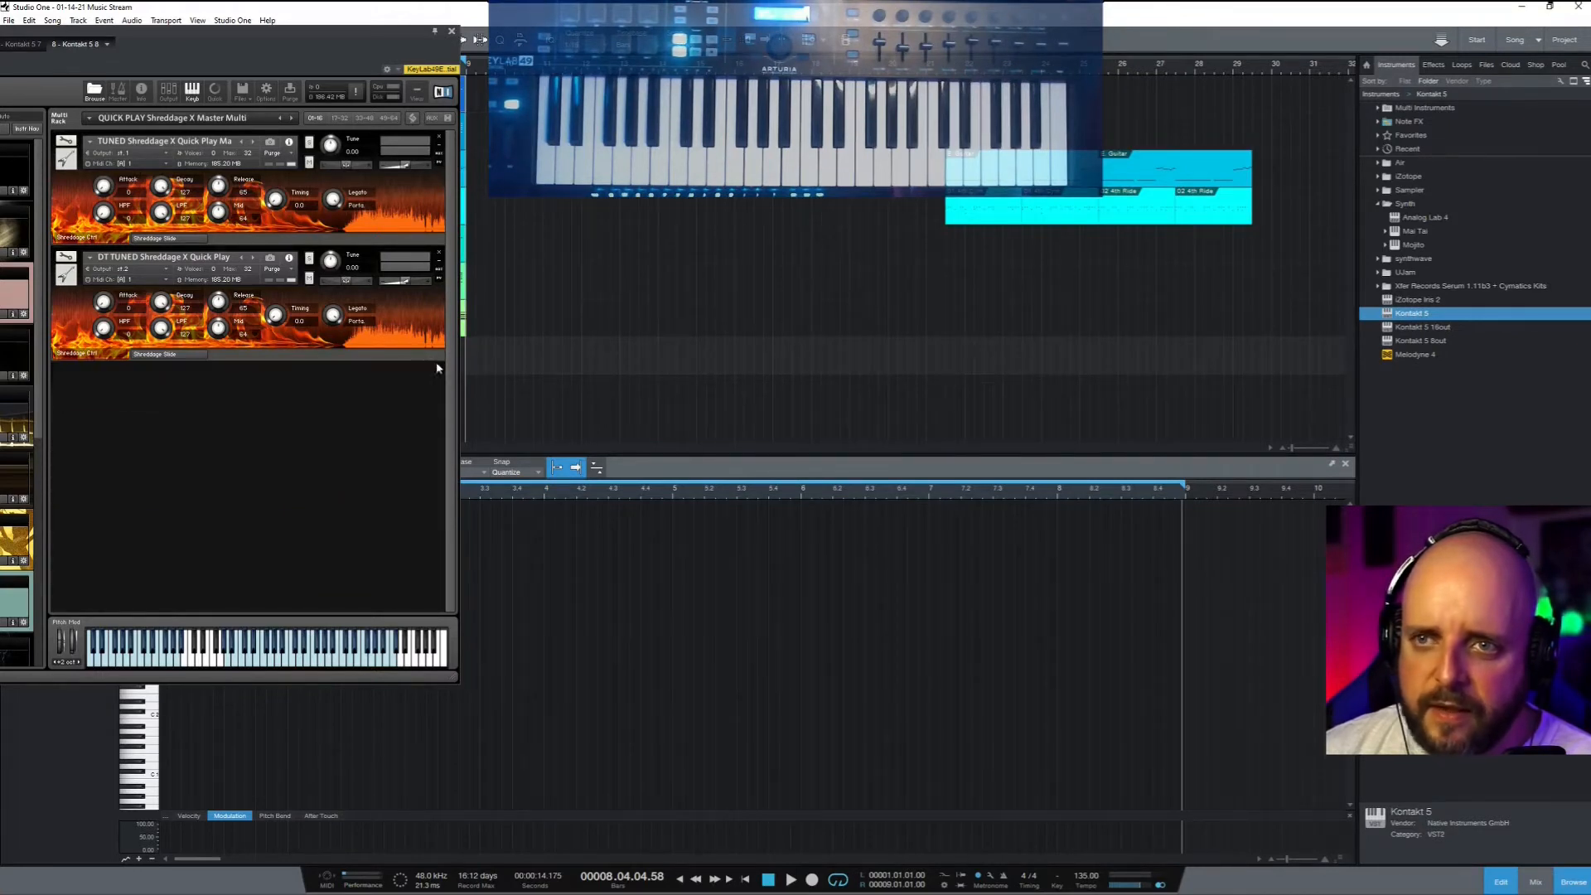
Check both guitars' Slide pages, return them to Ctrl, and close the Kontakt window
left_click(155, 238)
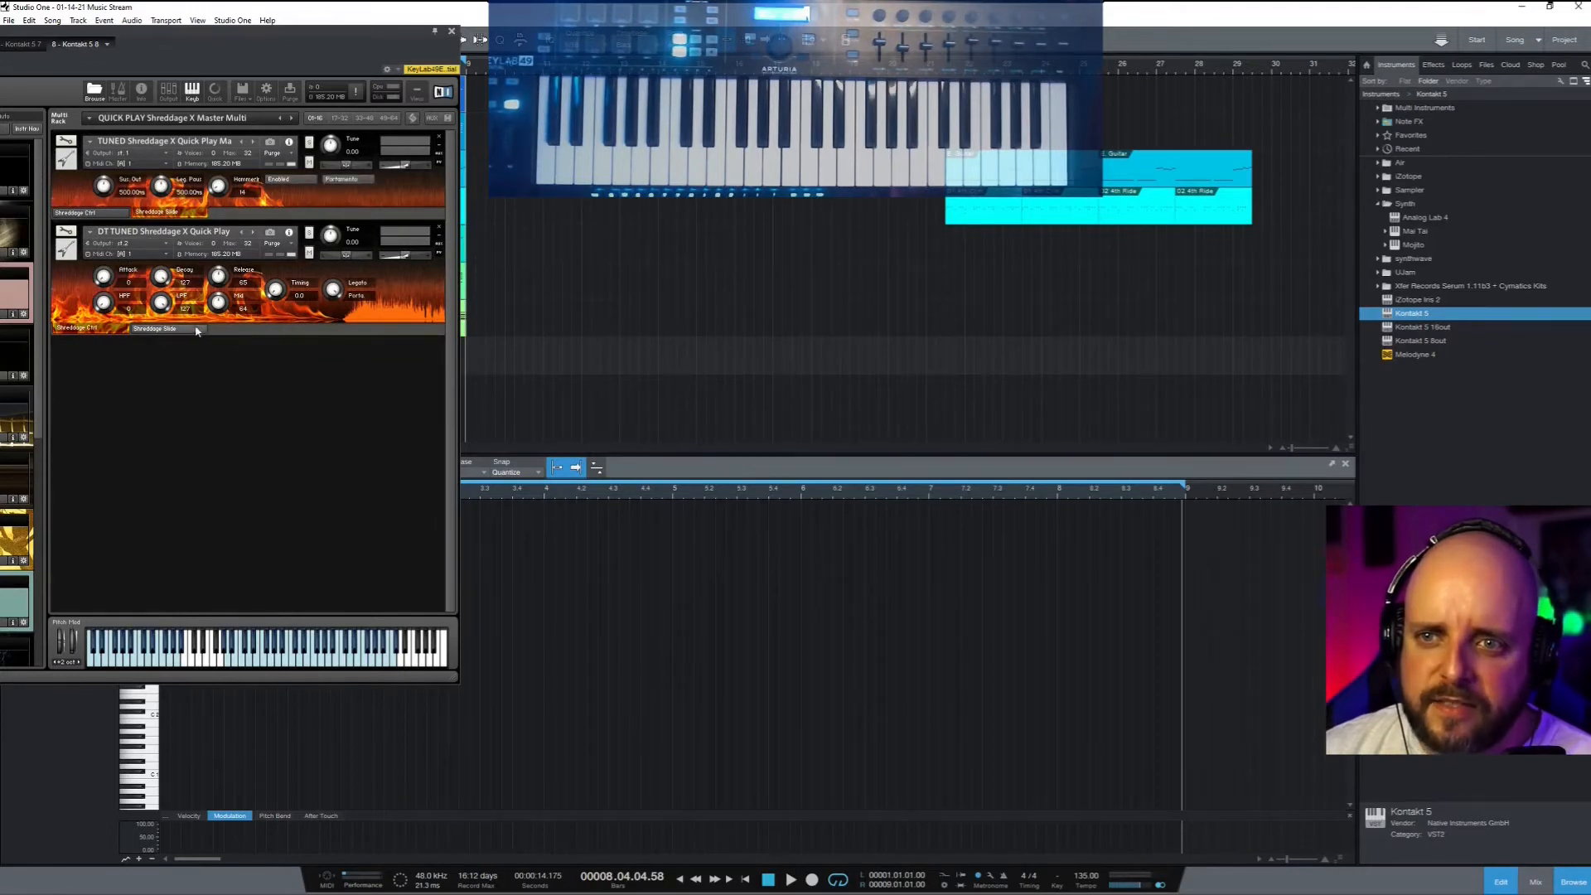
left_click(155, 329)
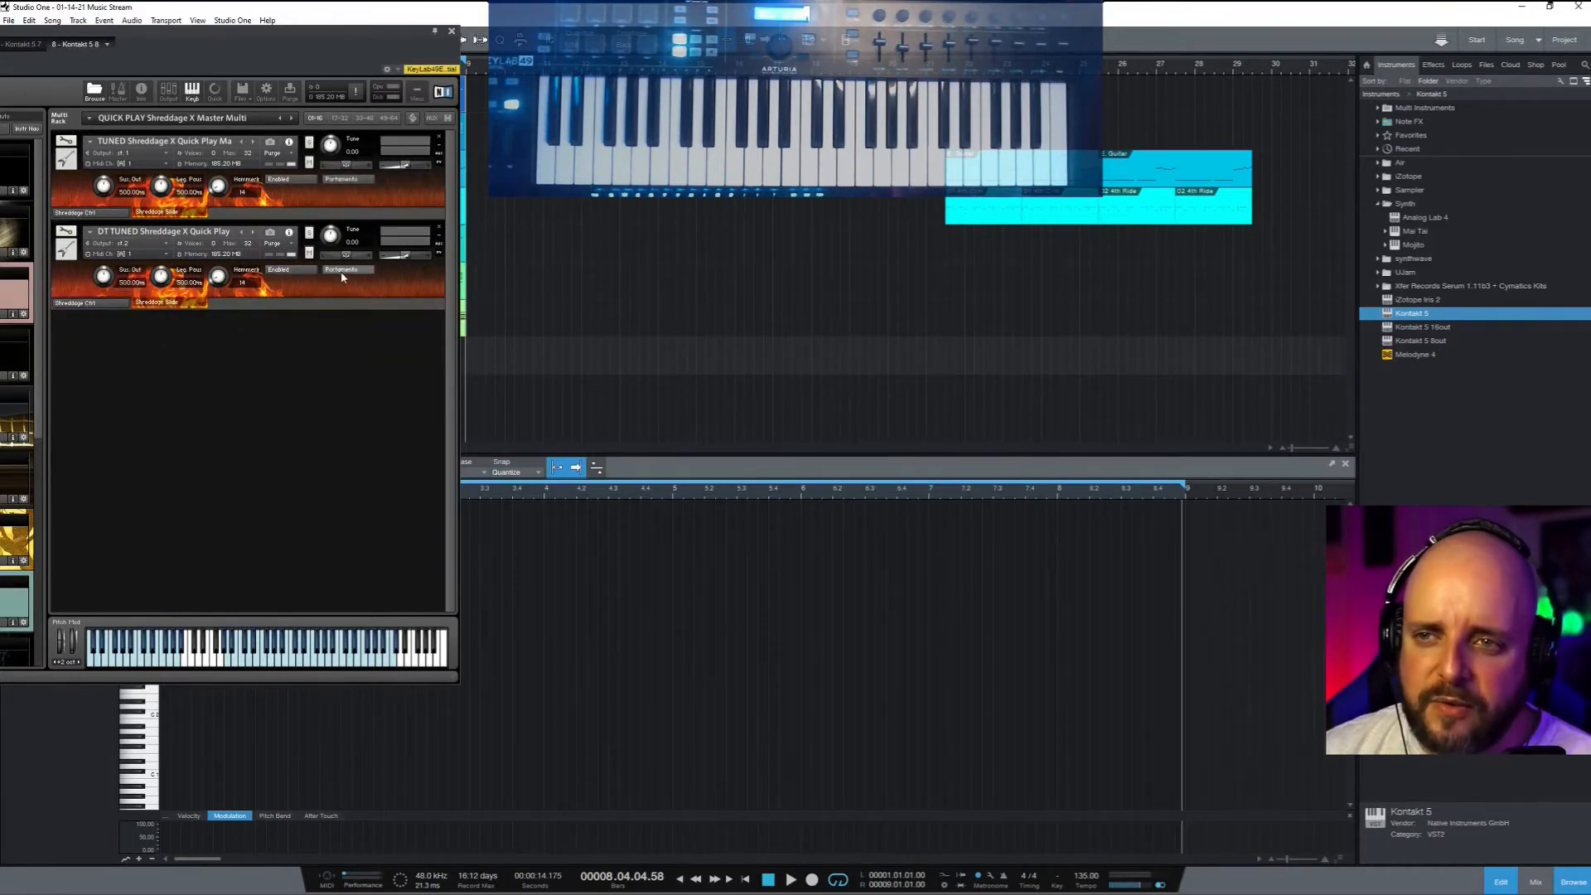
left_click(93, 304)
left_click(118, 215)
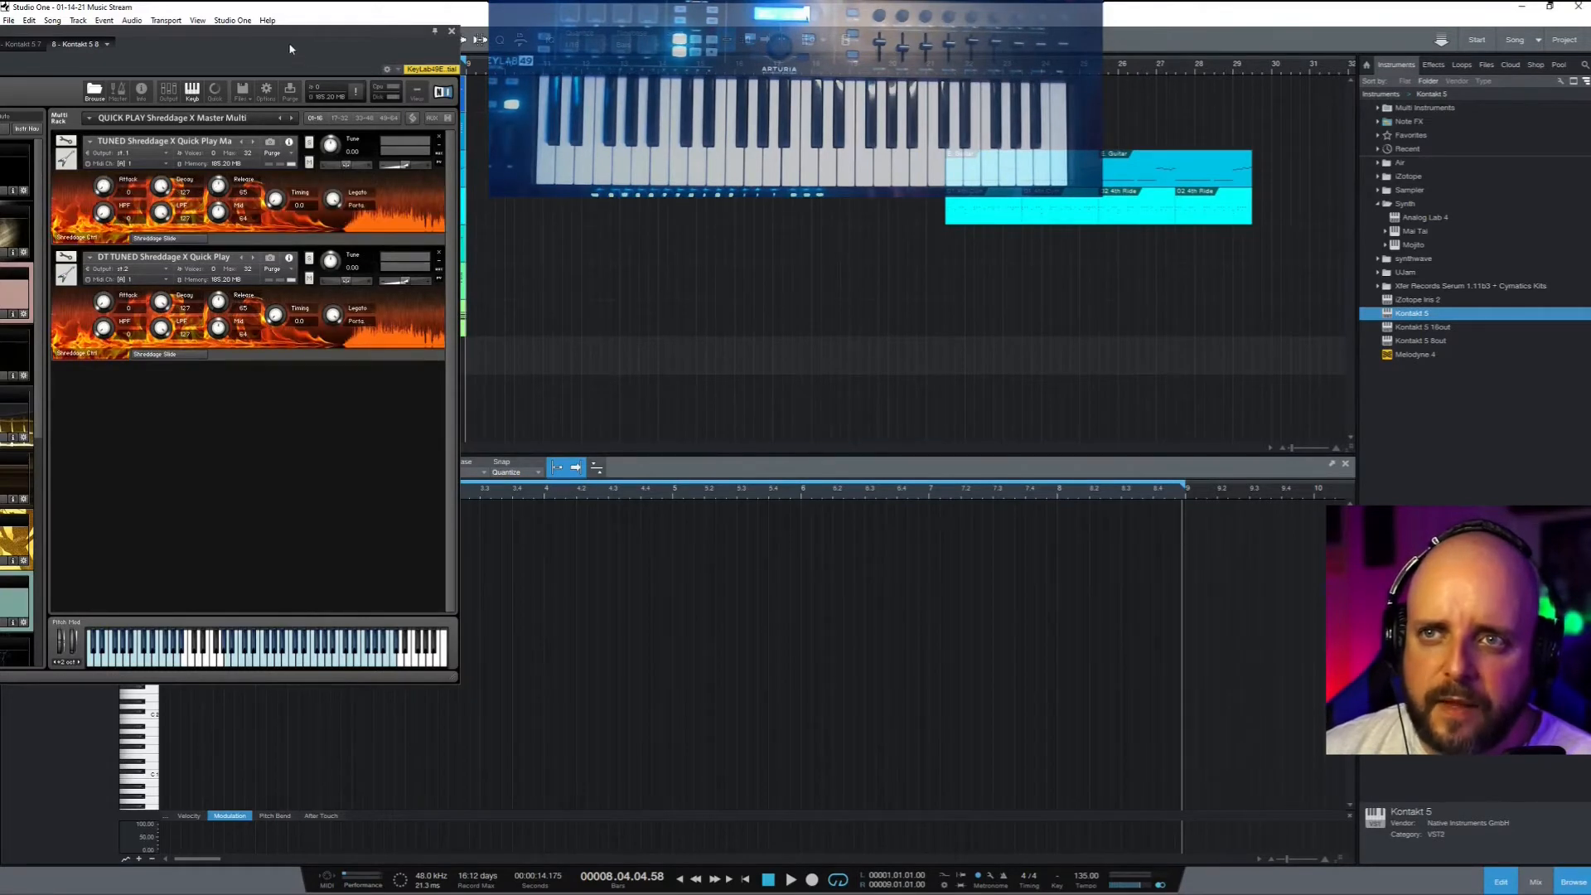
left_click_drag(290, 49, 0, 52)
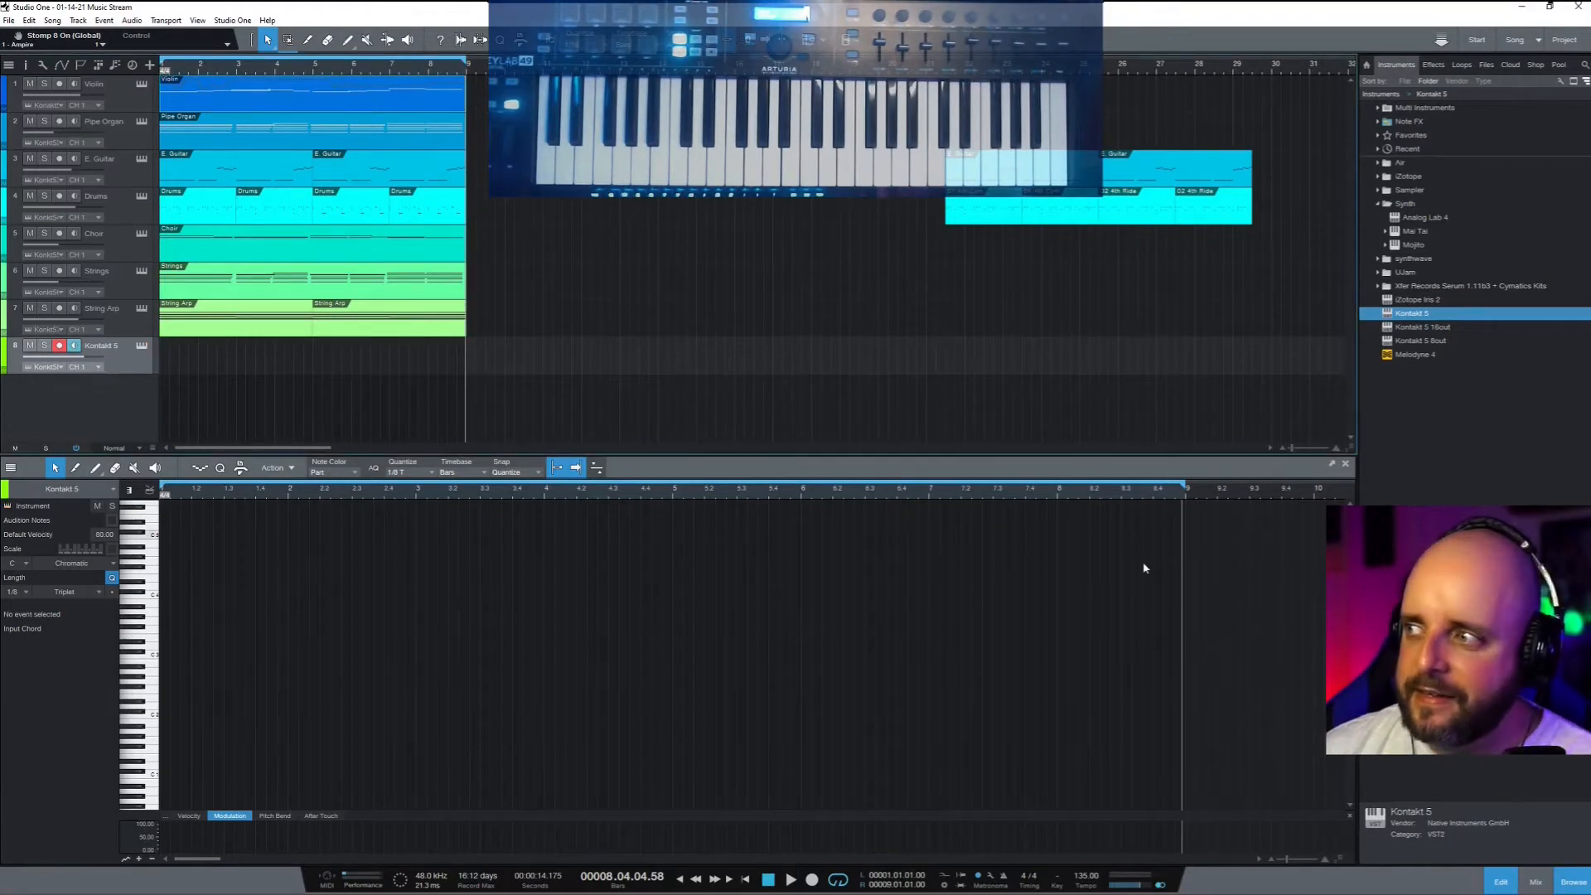
Open the Console and drag Ampire from the Effects list onto channel 8's inserts
left_click(1536, 882)
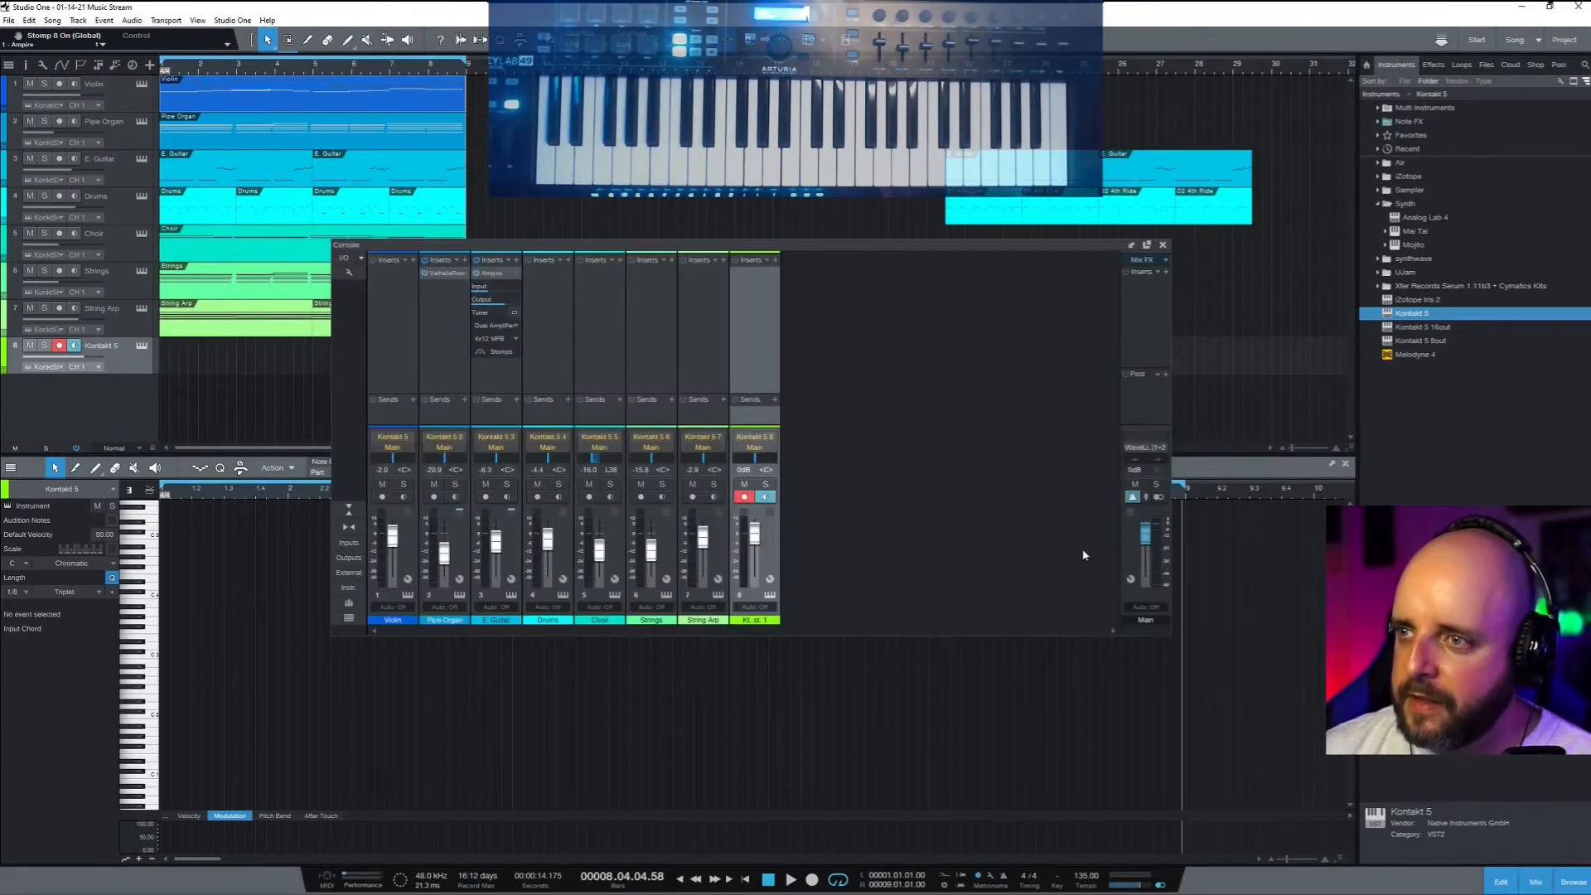
left_click(1433, 65)
scroll(1492, 336, "up", 1)
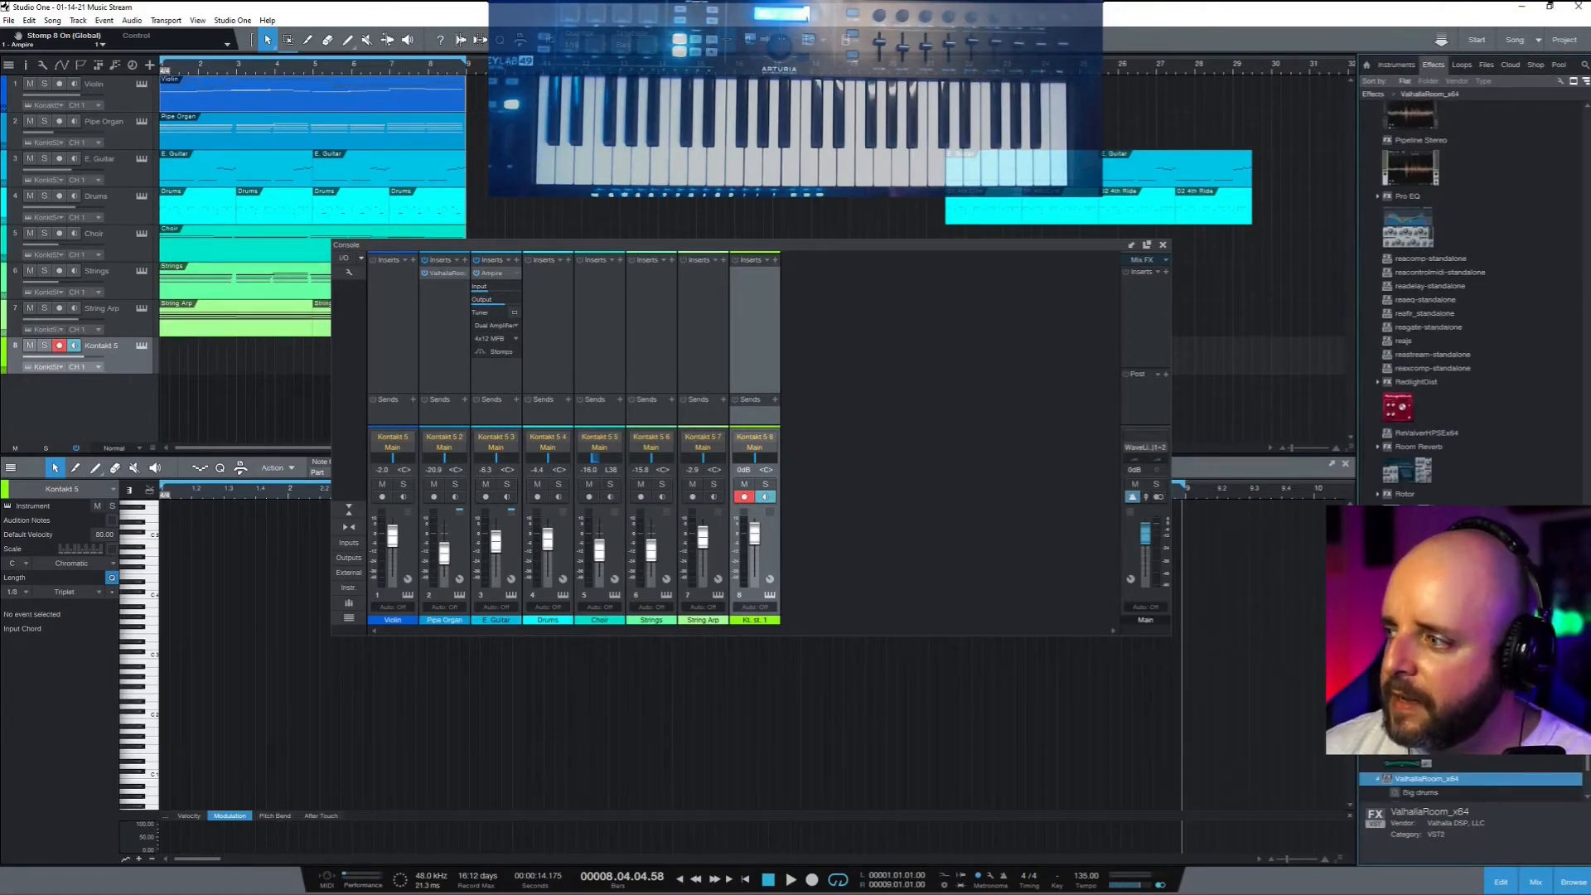
left_click_drag(1586, 585, 1578, 148)
scroll(1578, 147, "up", 1)
left_click_drag(1416, 195, 748, 286)
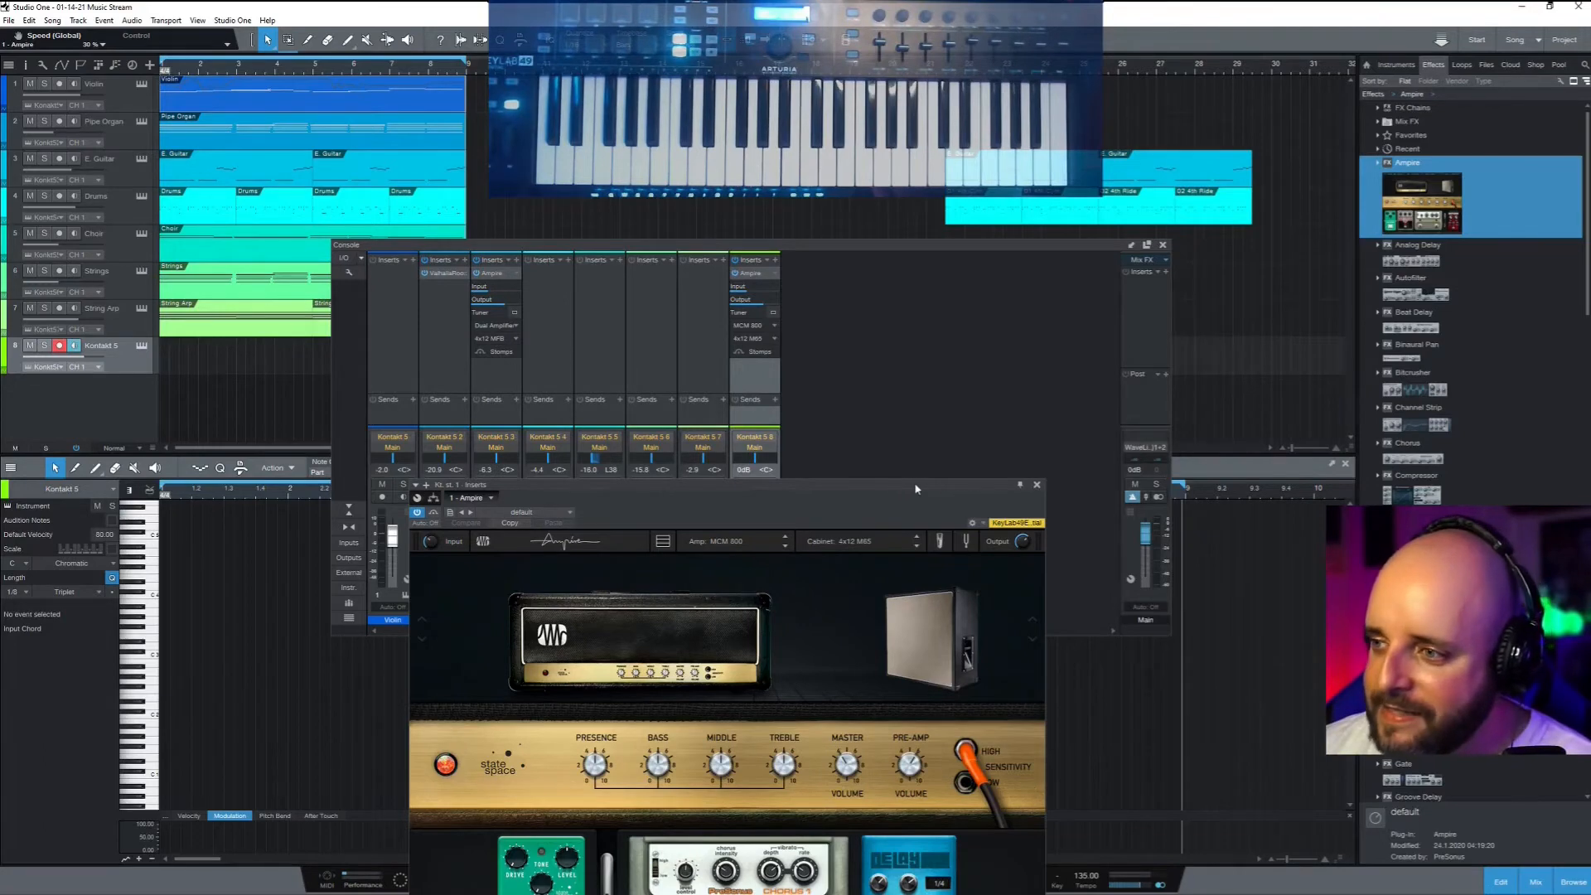
Close the open amp settings and add an Ampire insert to the Violin channel
left_click(1037, 487)
left_click_drag(1421, 199, 484, 300)
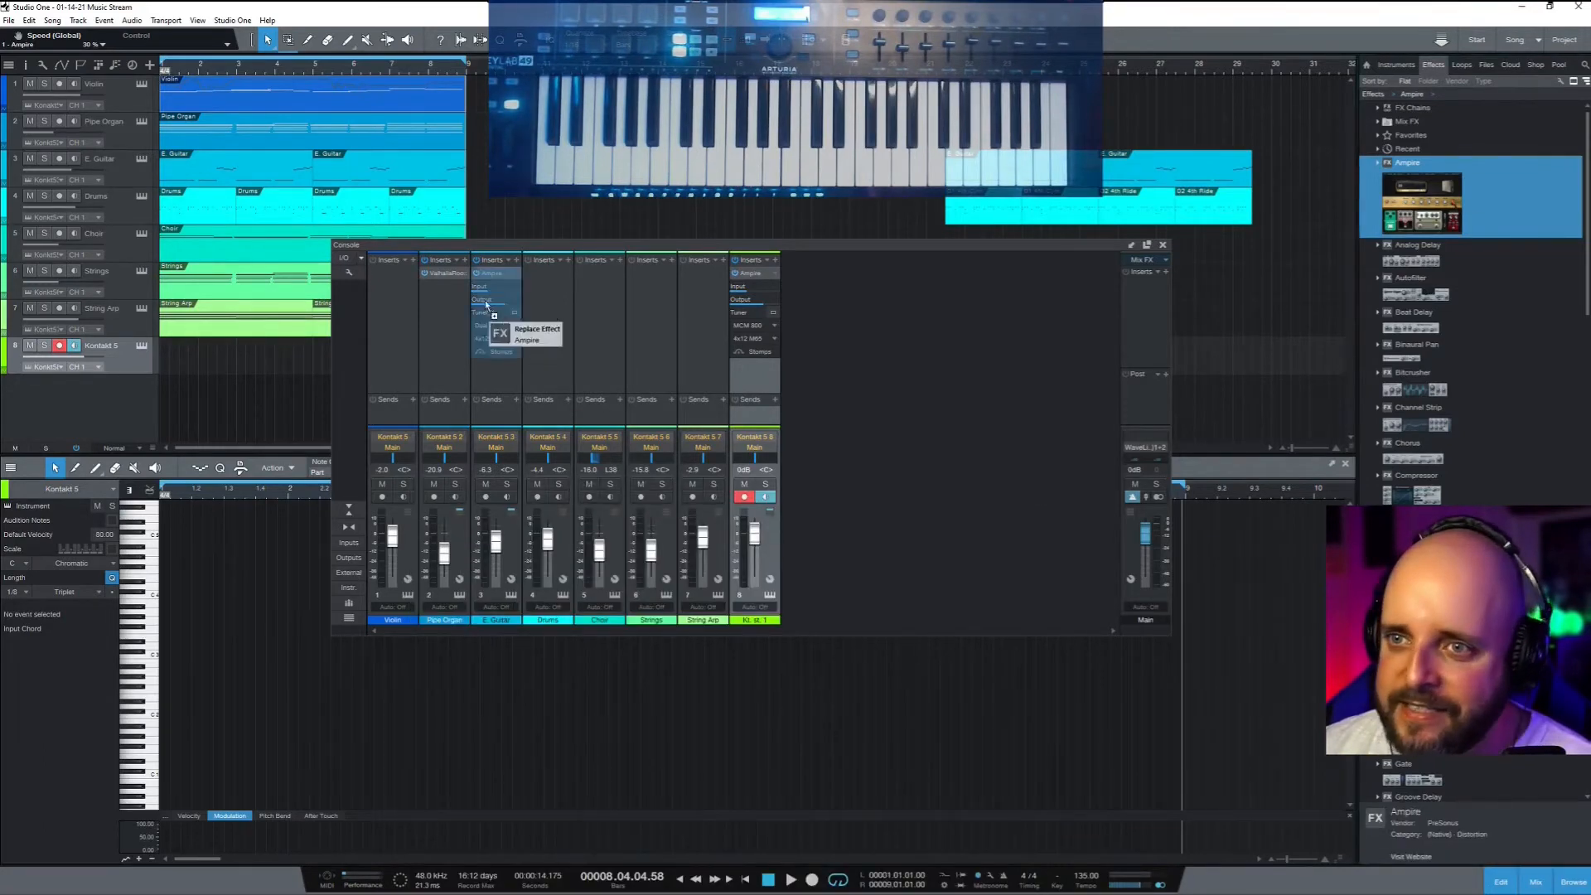
left_click_drag(509, 447, 391, 305)
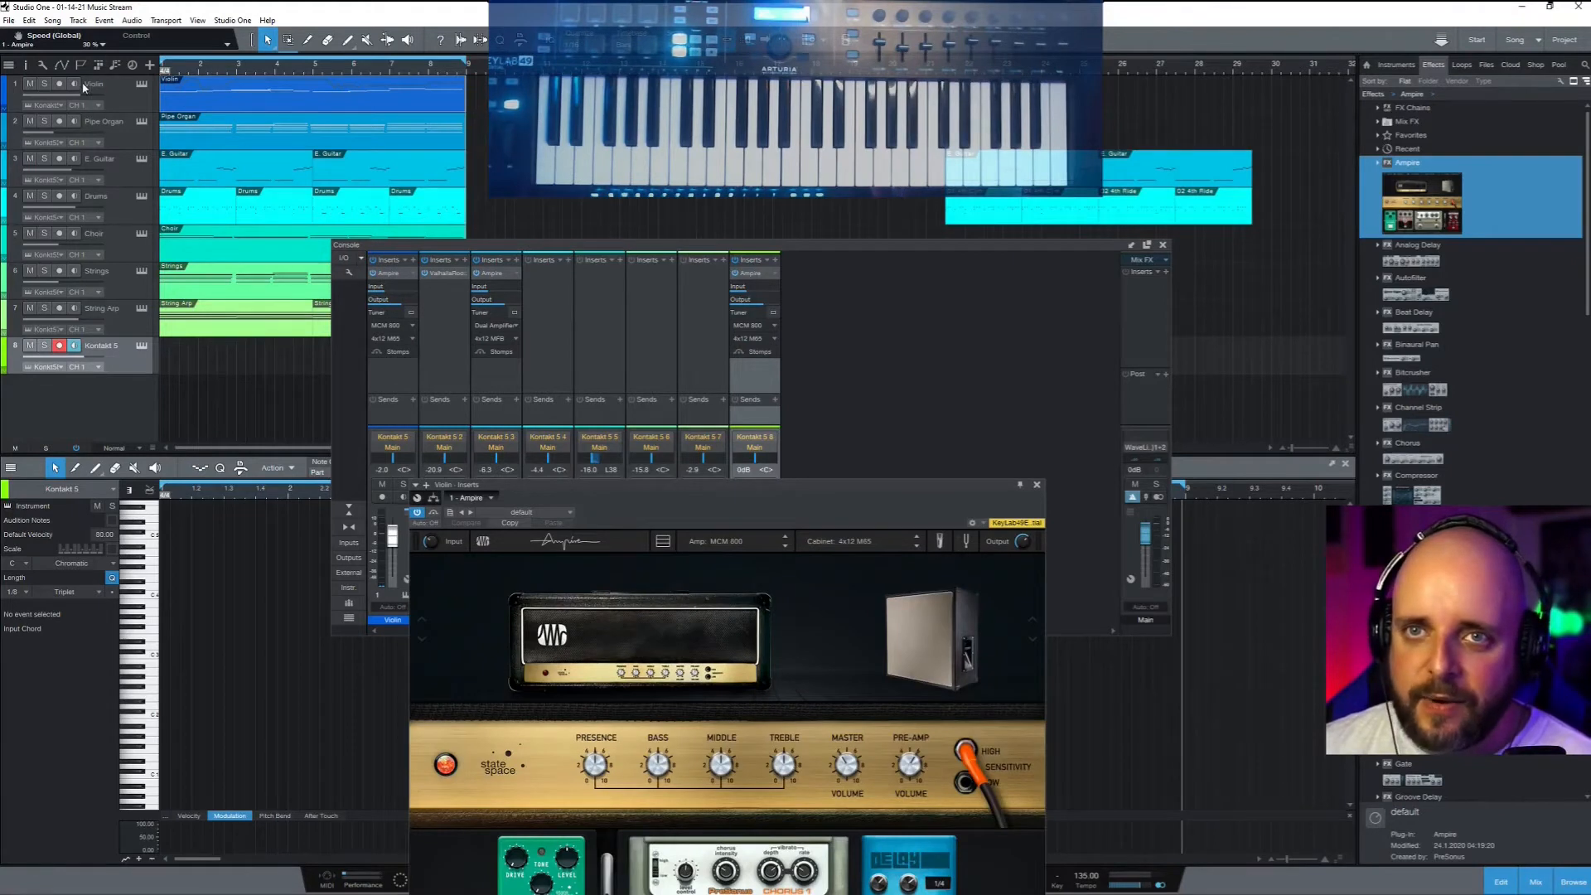
Solo the Violin, load the Clean > American Phase Ampire preset and audition it
left_click(45, 83)
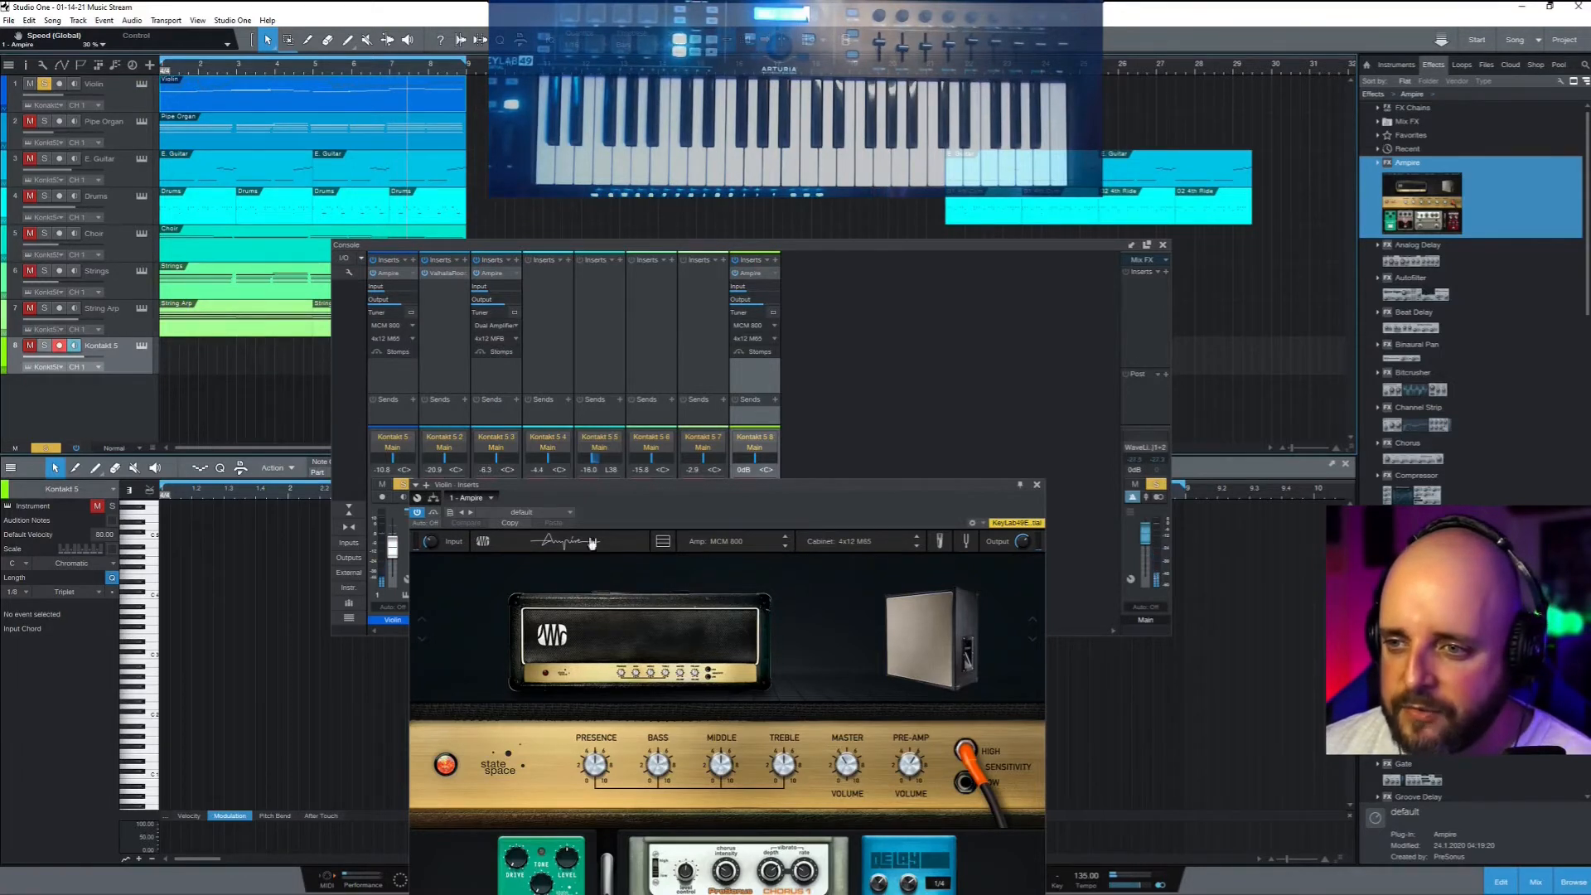
left_click(570, 512)
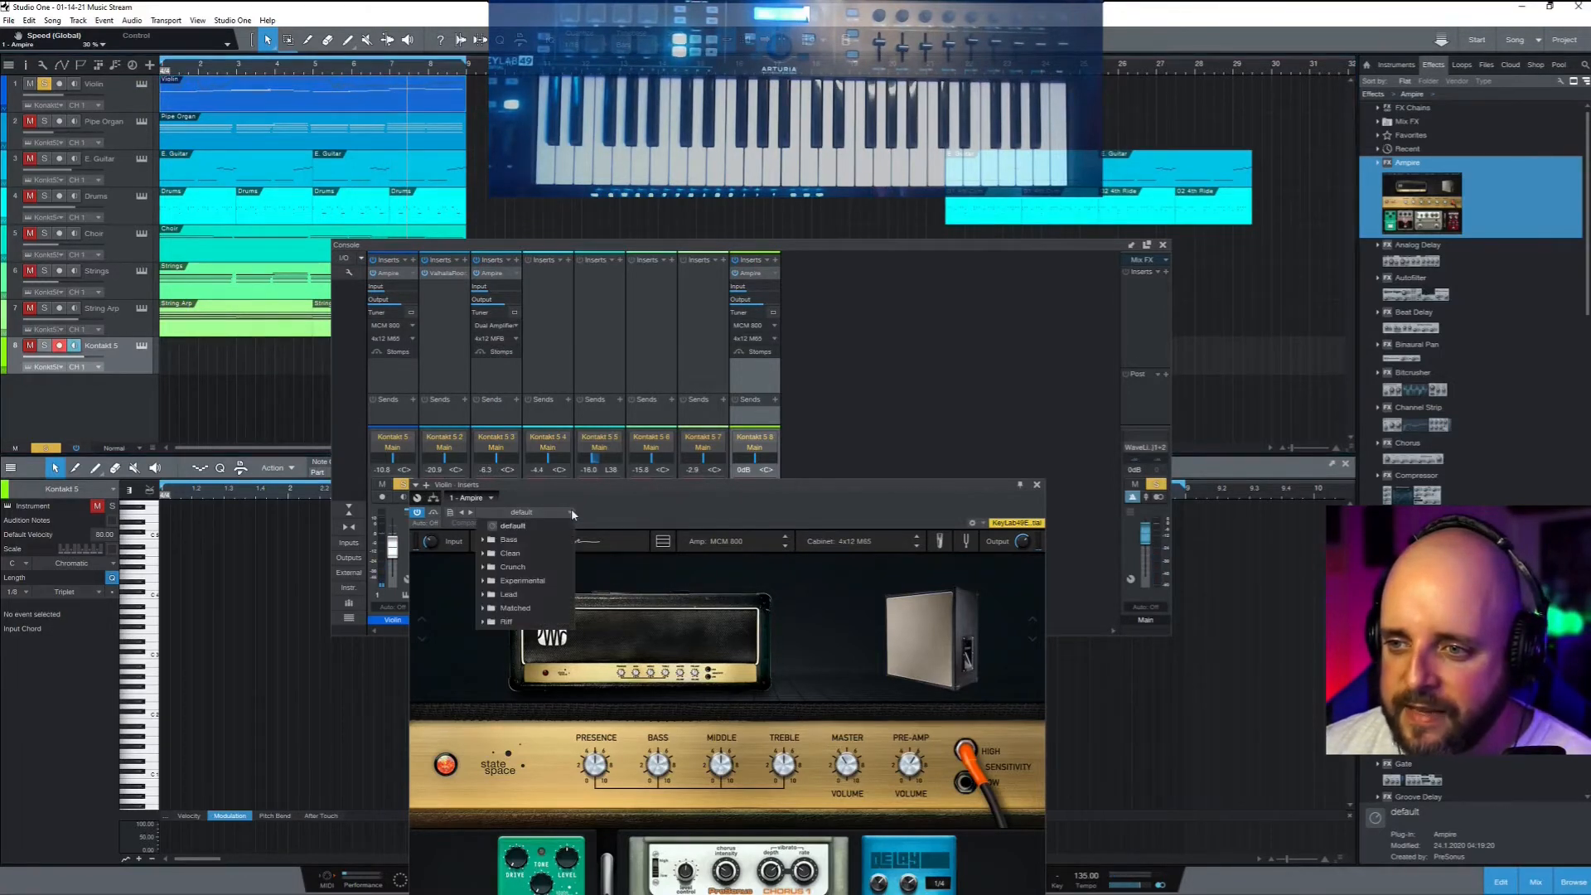
left_click(485, 555)
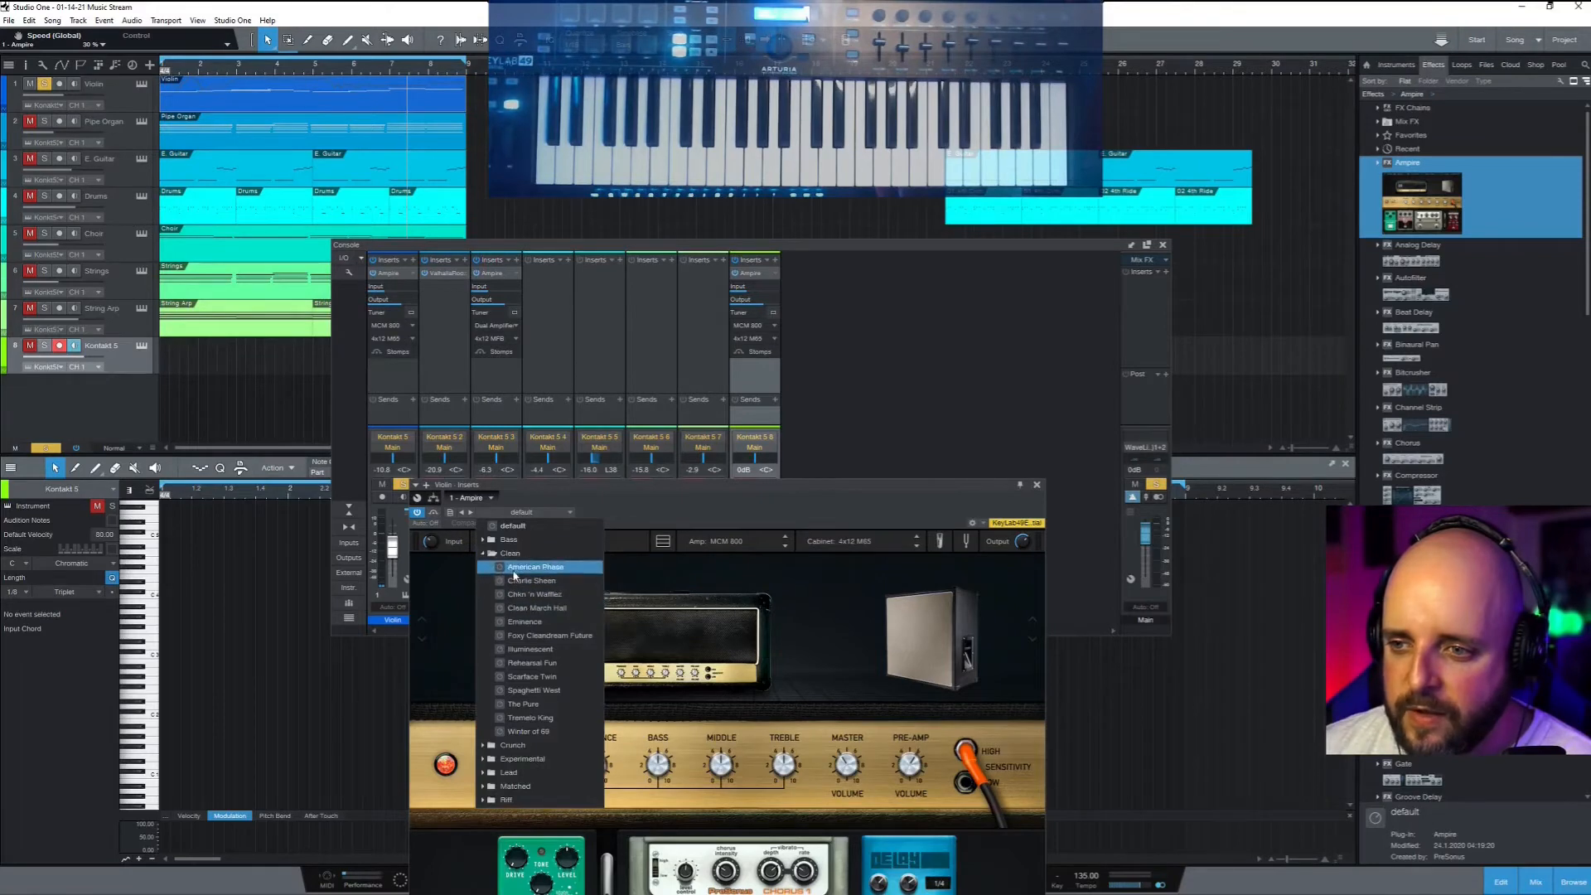
left_click(513, 570)
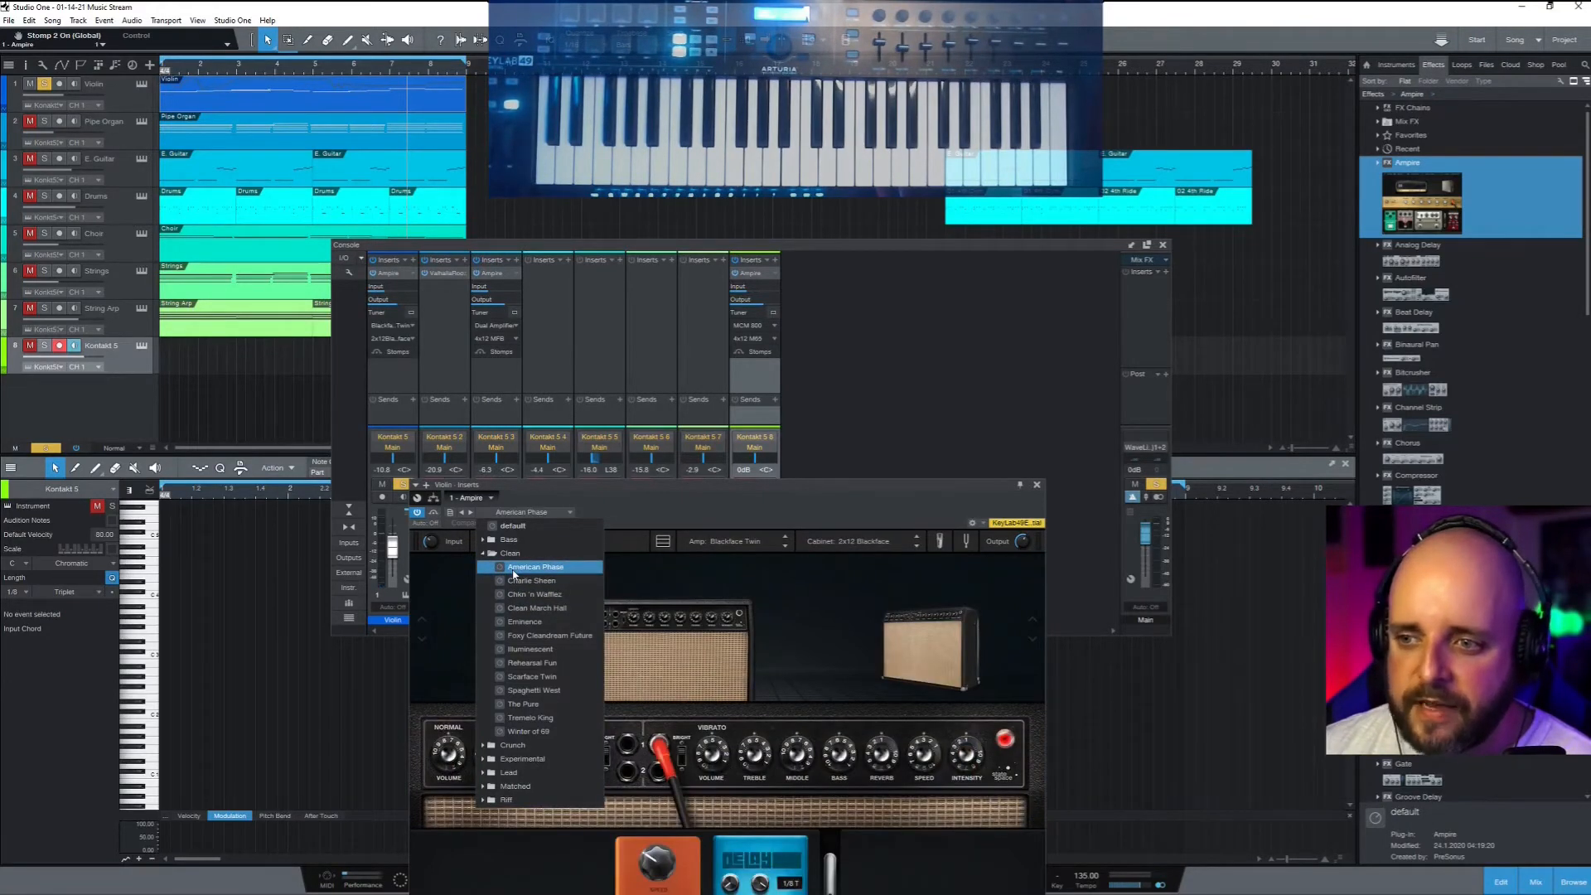
left_click(453, 6)
key("space")
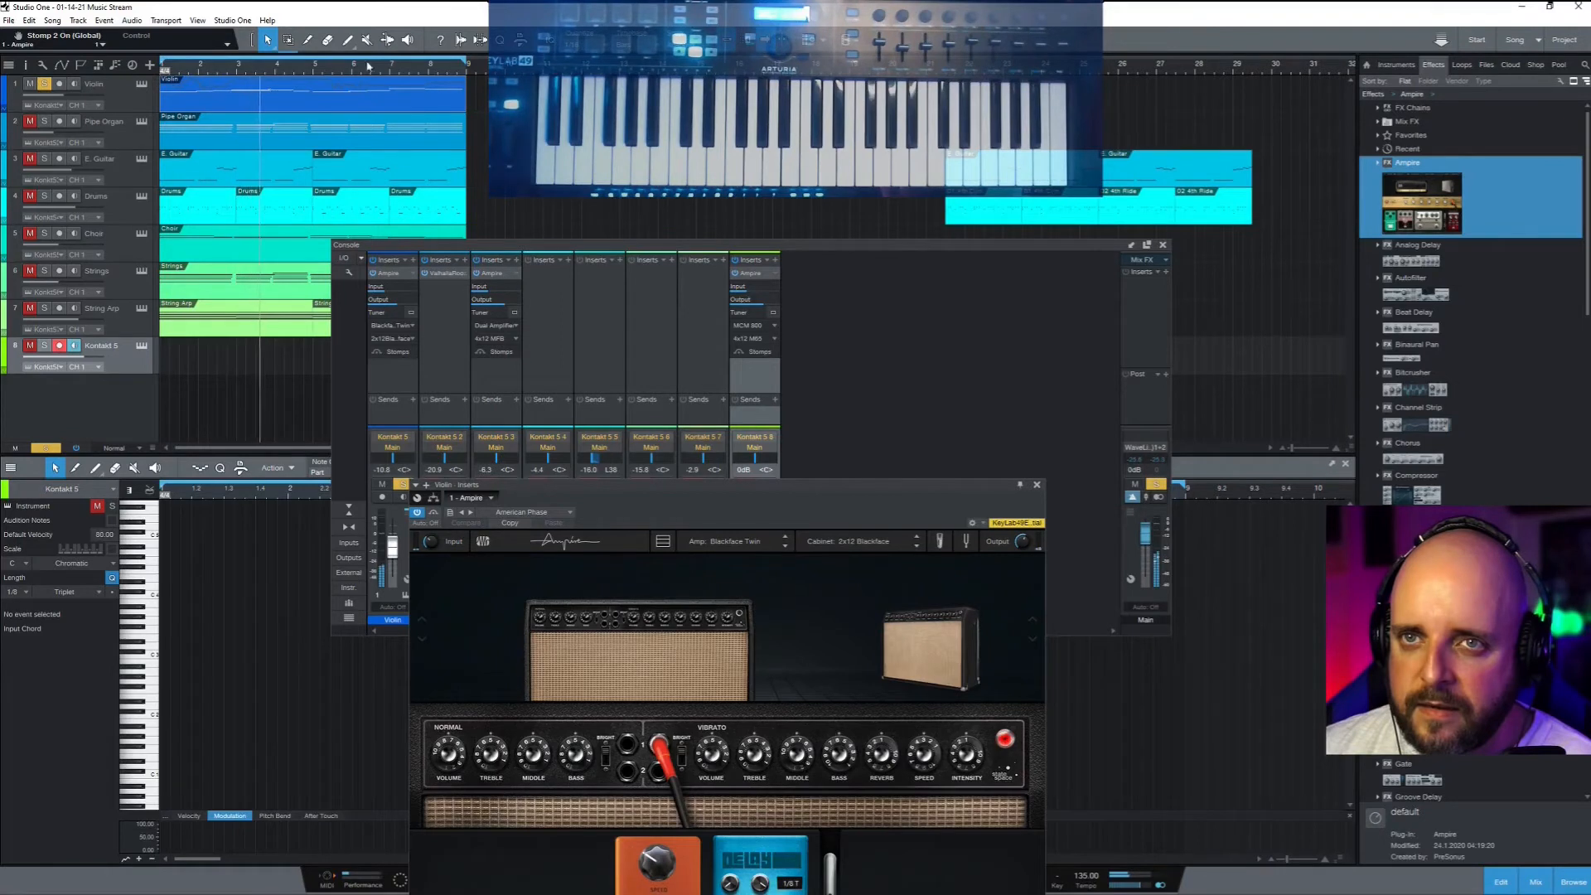
Unsolo the Violin, set its volume to -4.5, and bypass its Ampire
left_click(45, 84)
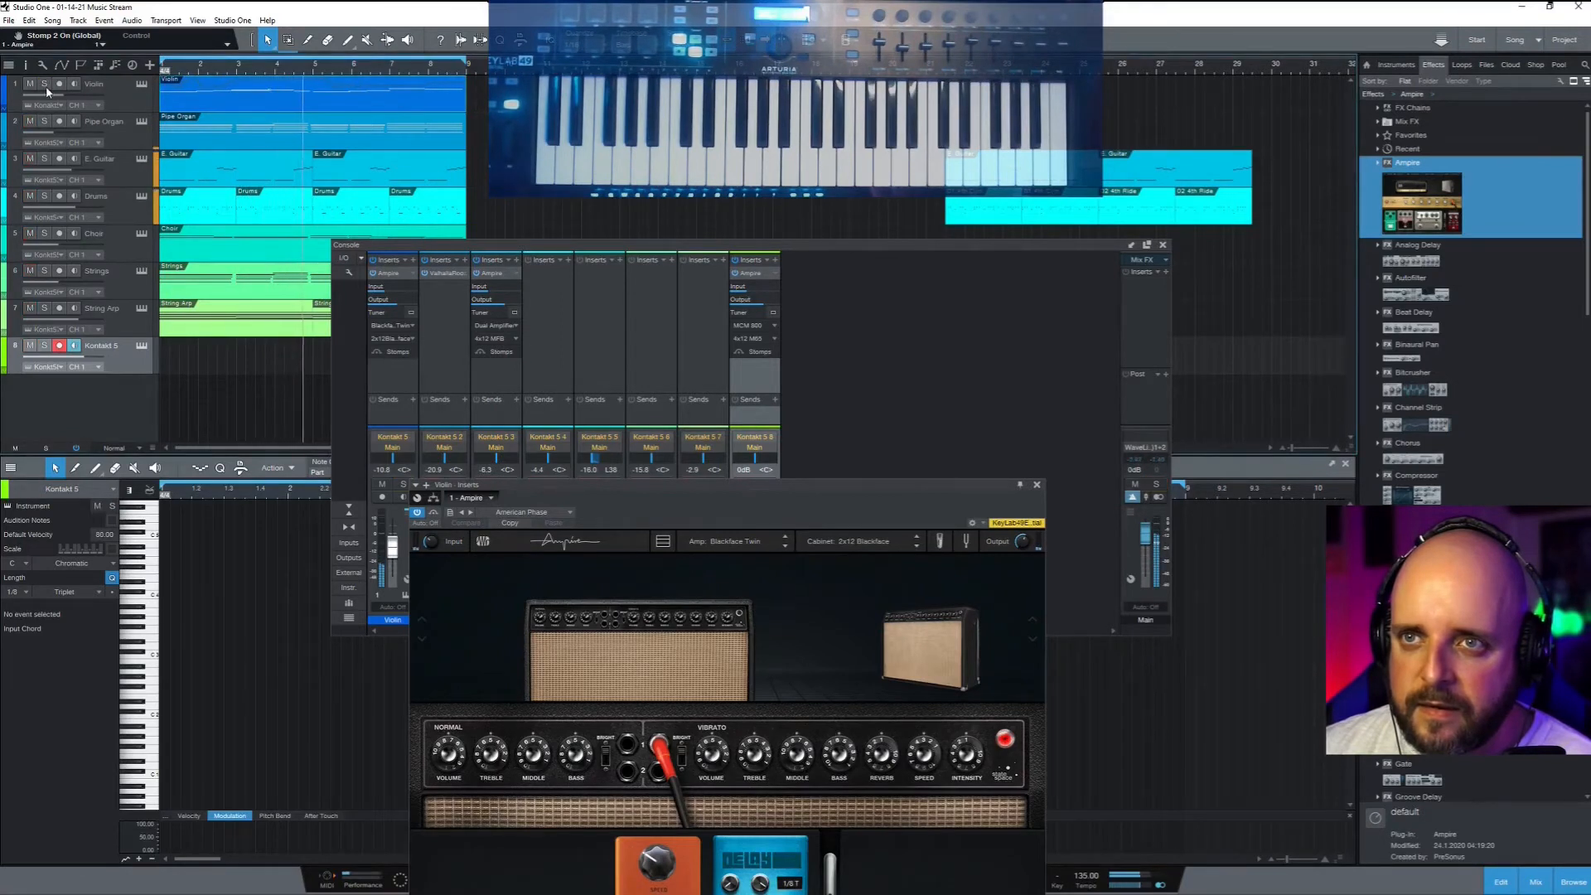
left_click_drag(47, 93, 82, 92)
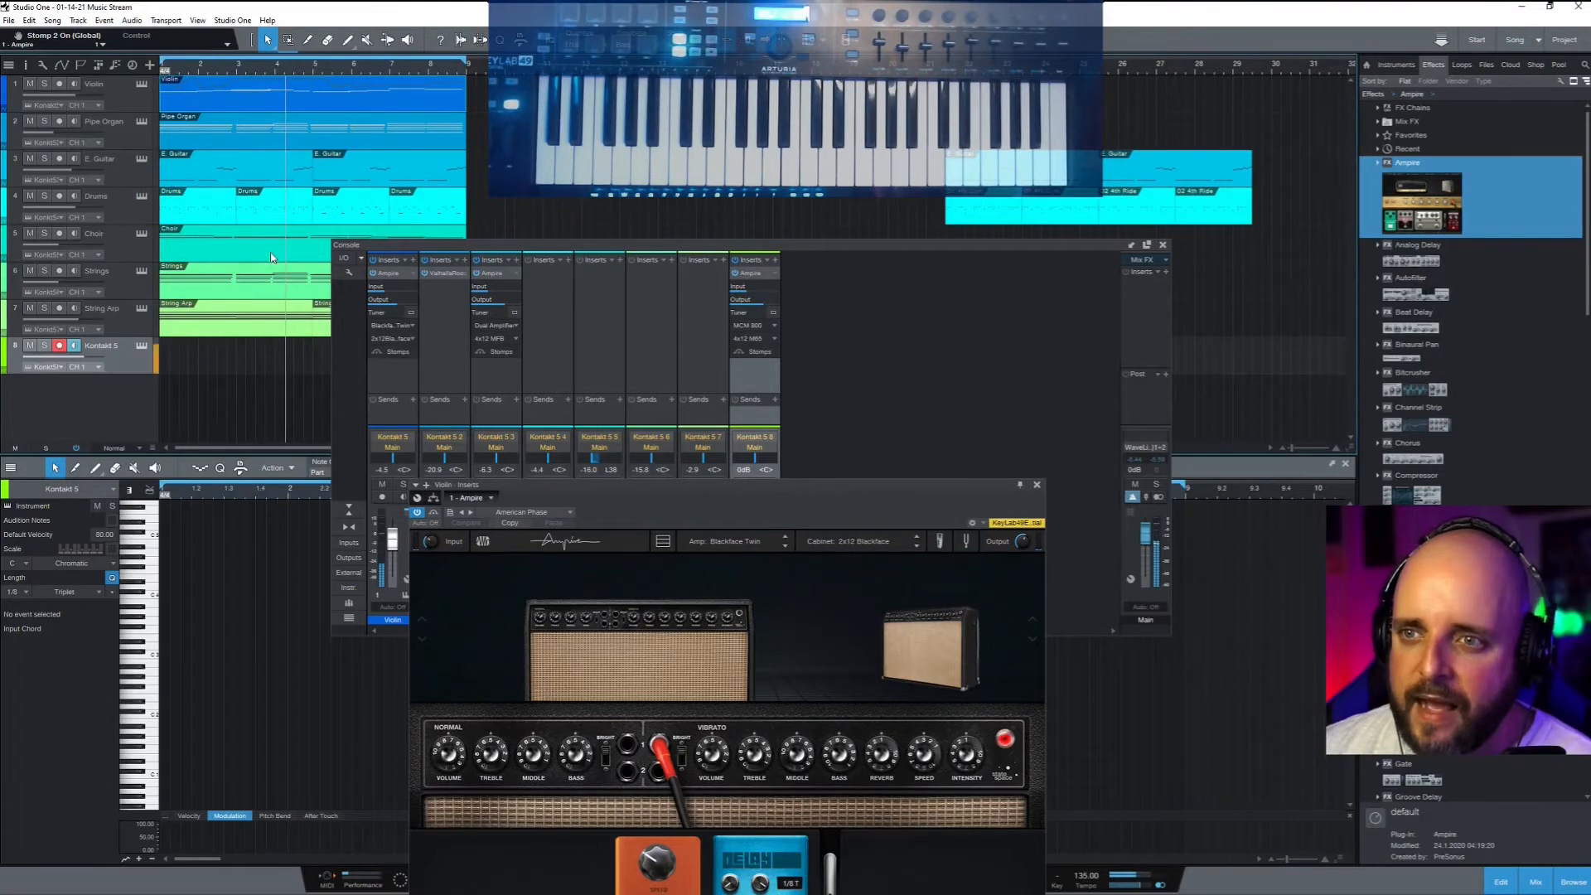
left_click(373, 274)
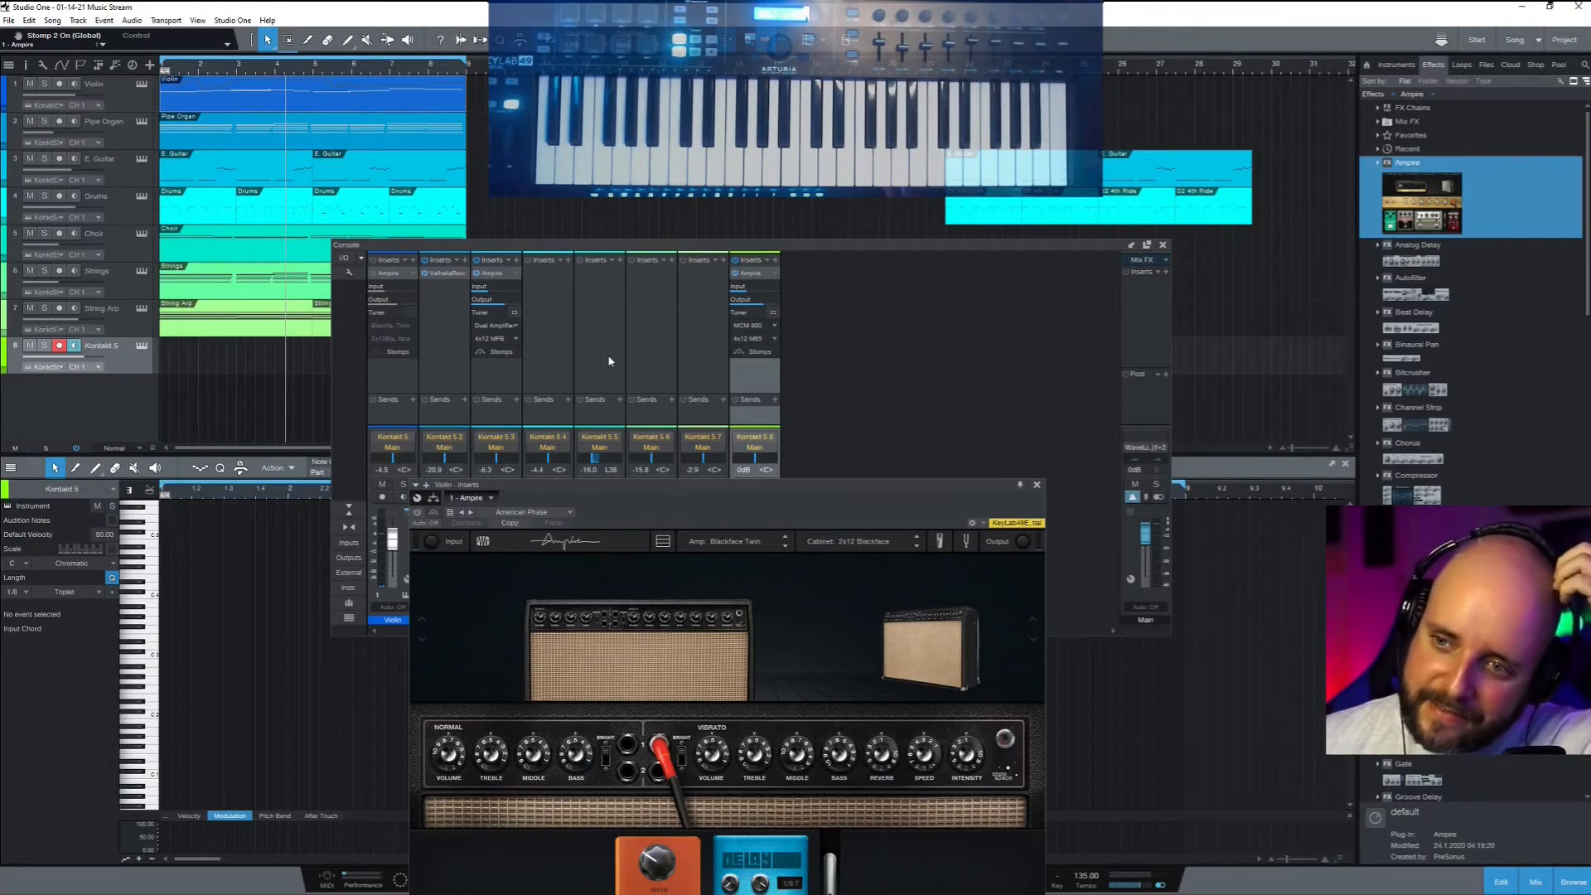
Load the Lead > FotRL 1 preset into channel 8's Ampire, then close the plugin window
left_click(755, 373)
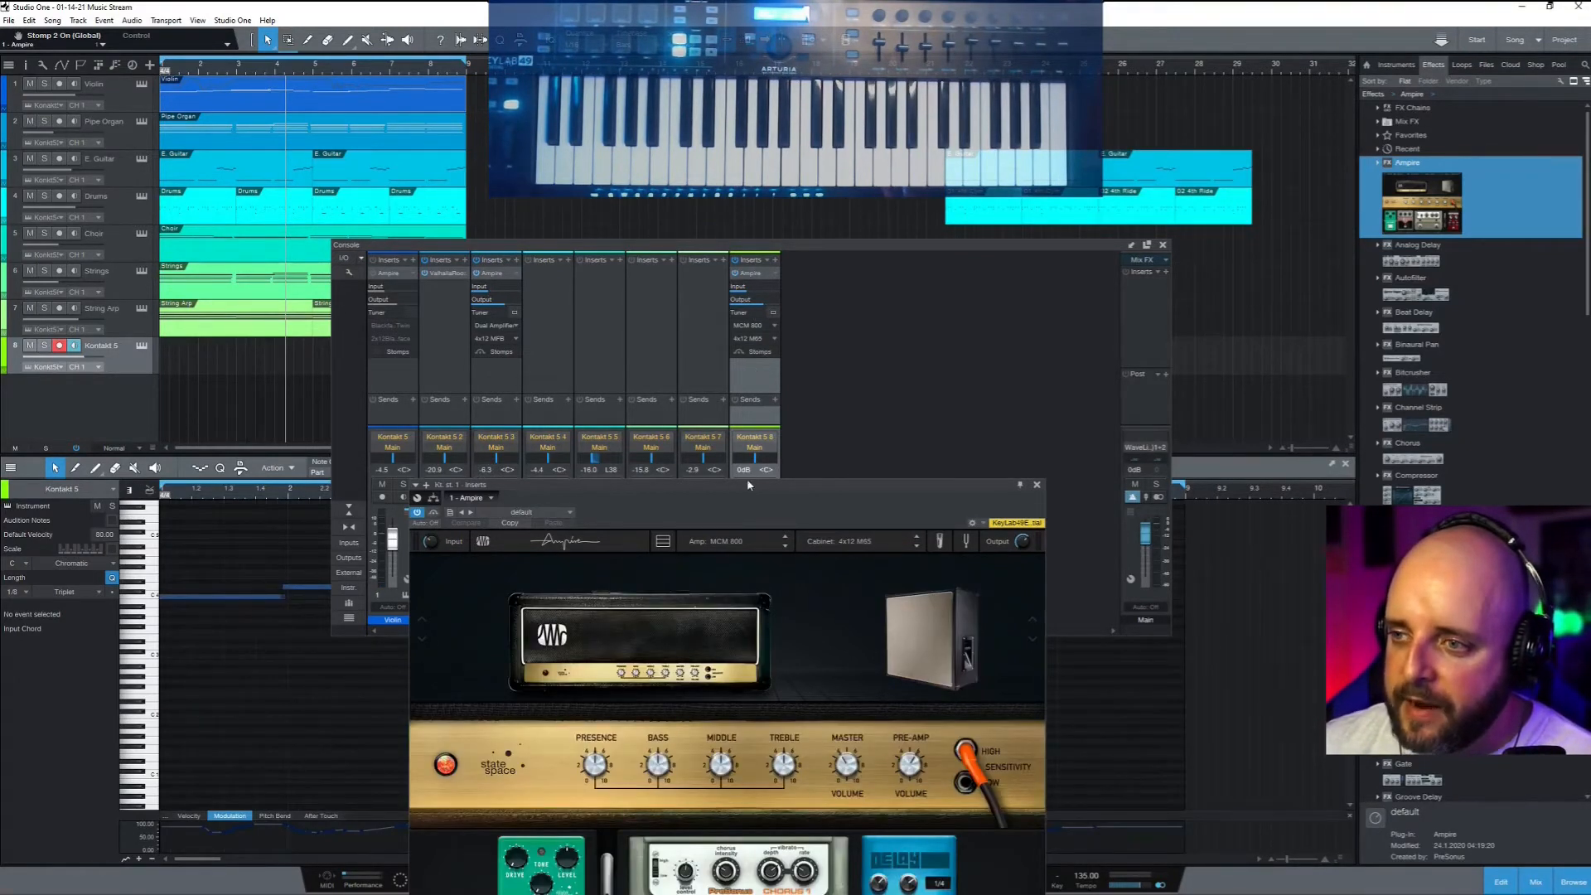
left_click_drag(747, 484, 822, 201)
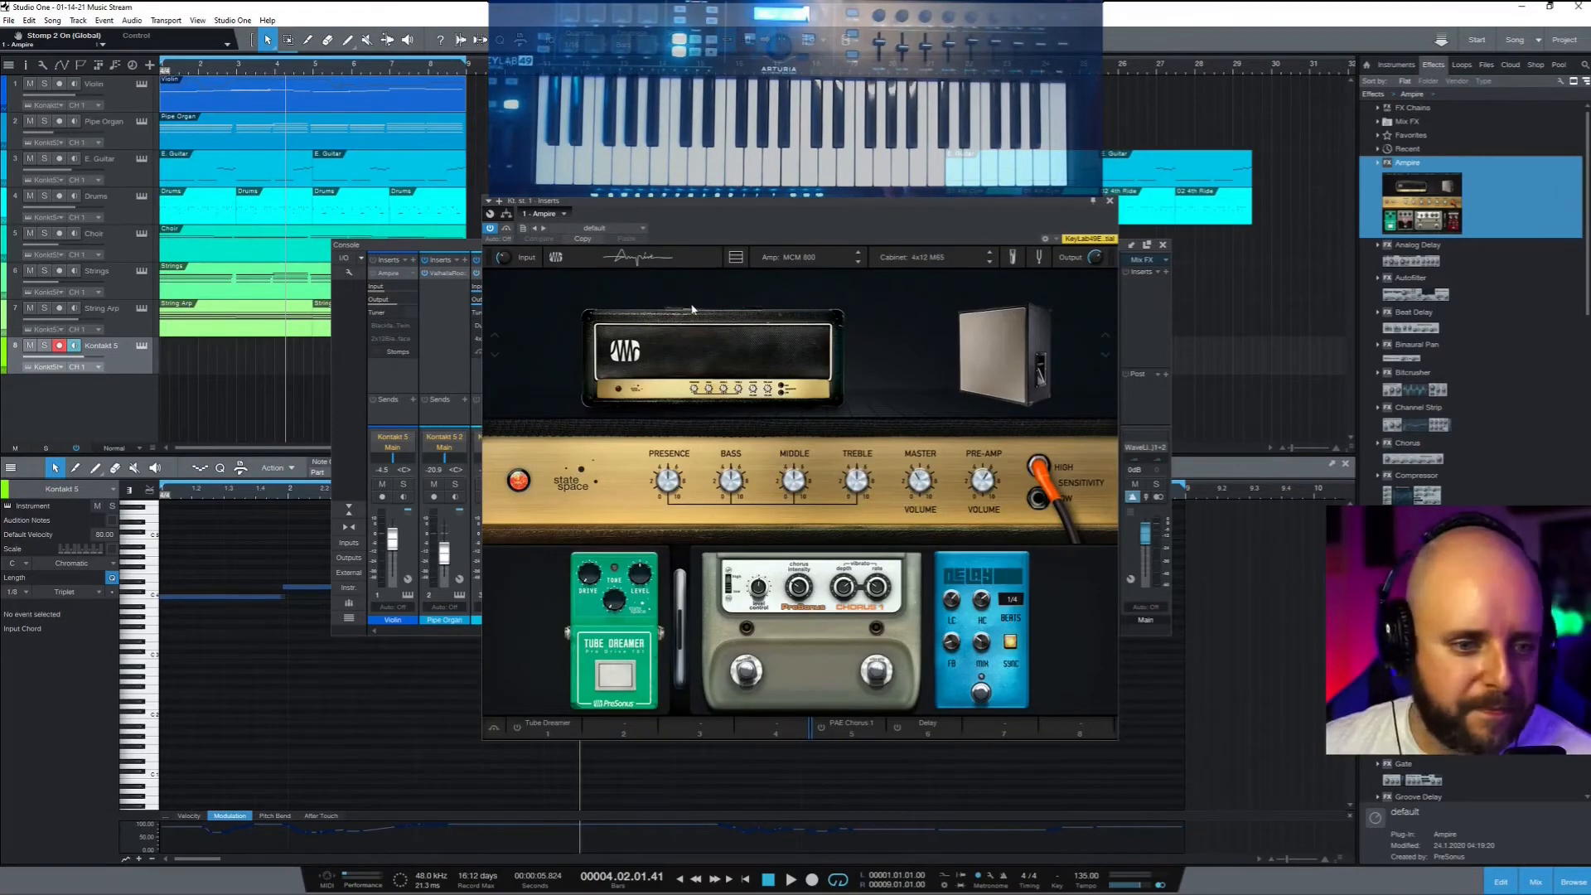
left_click(594, 228)
left_click(558, 311)
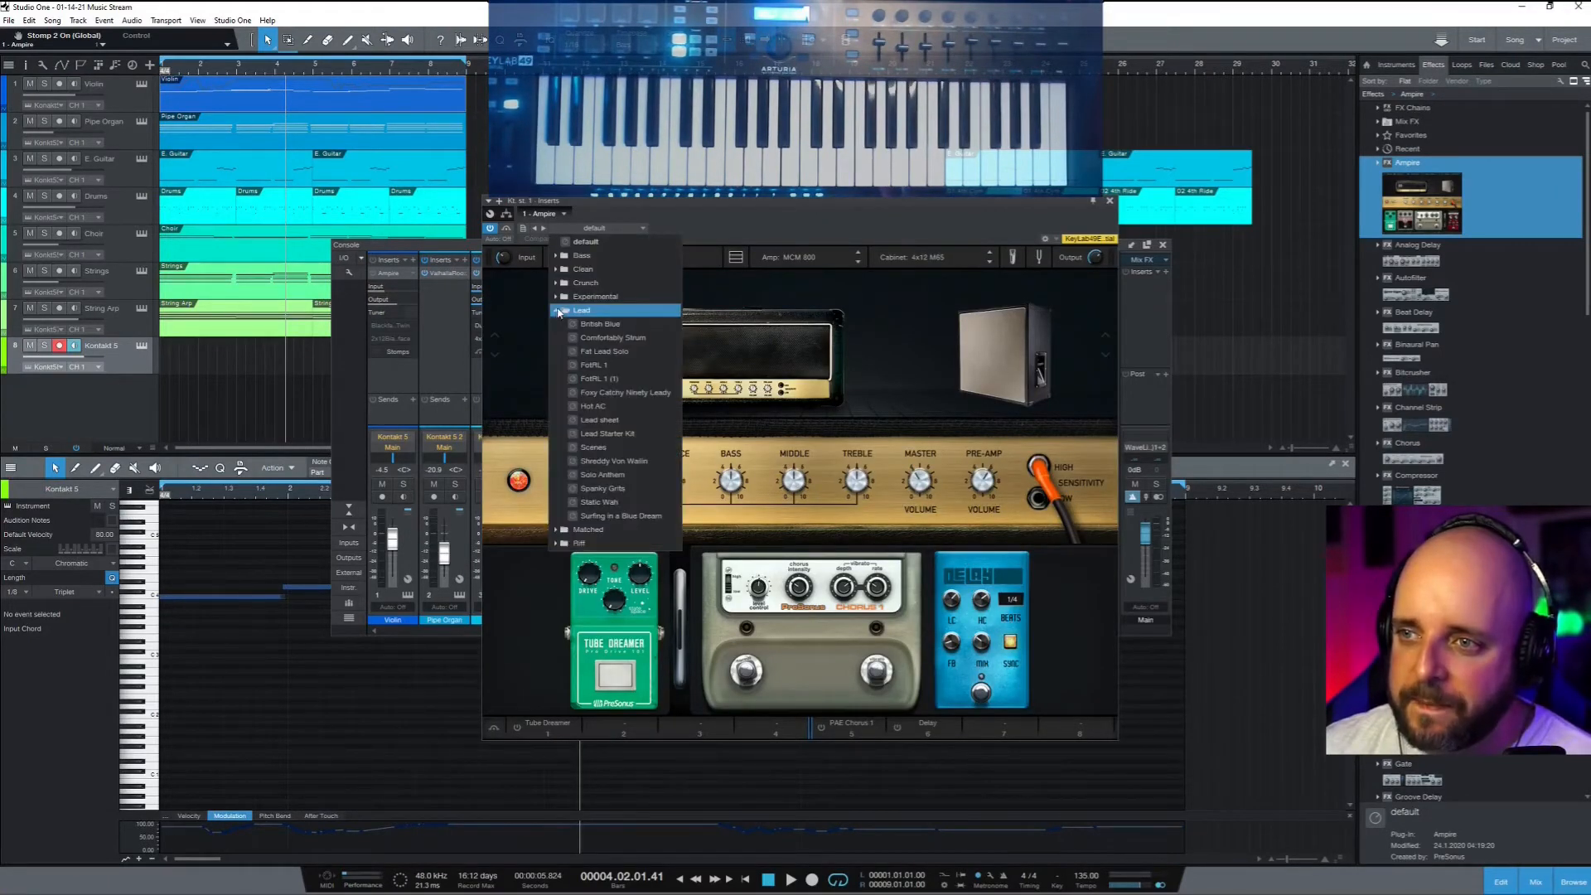
left_click(592, 366)
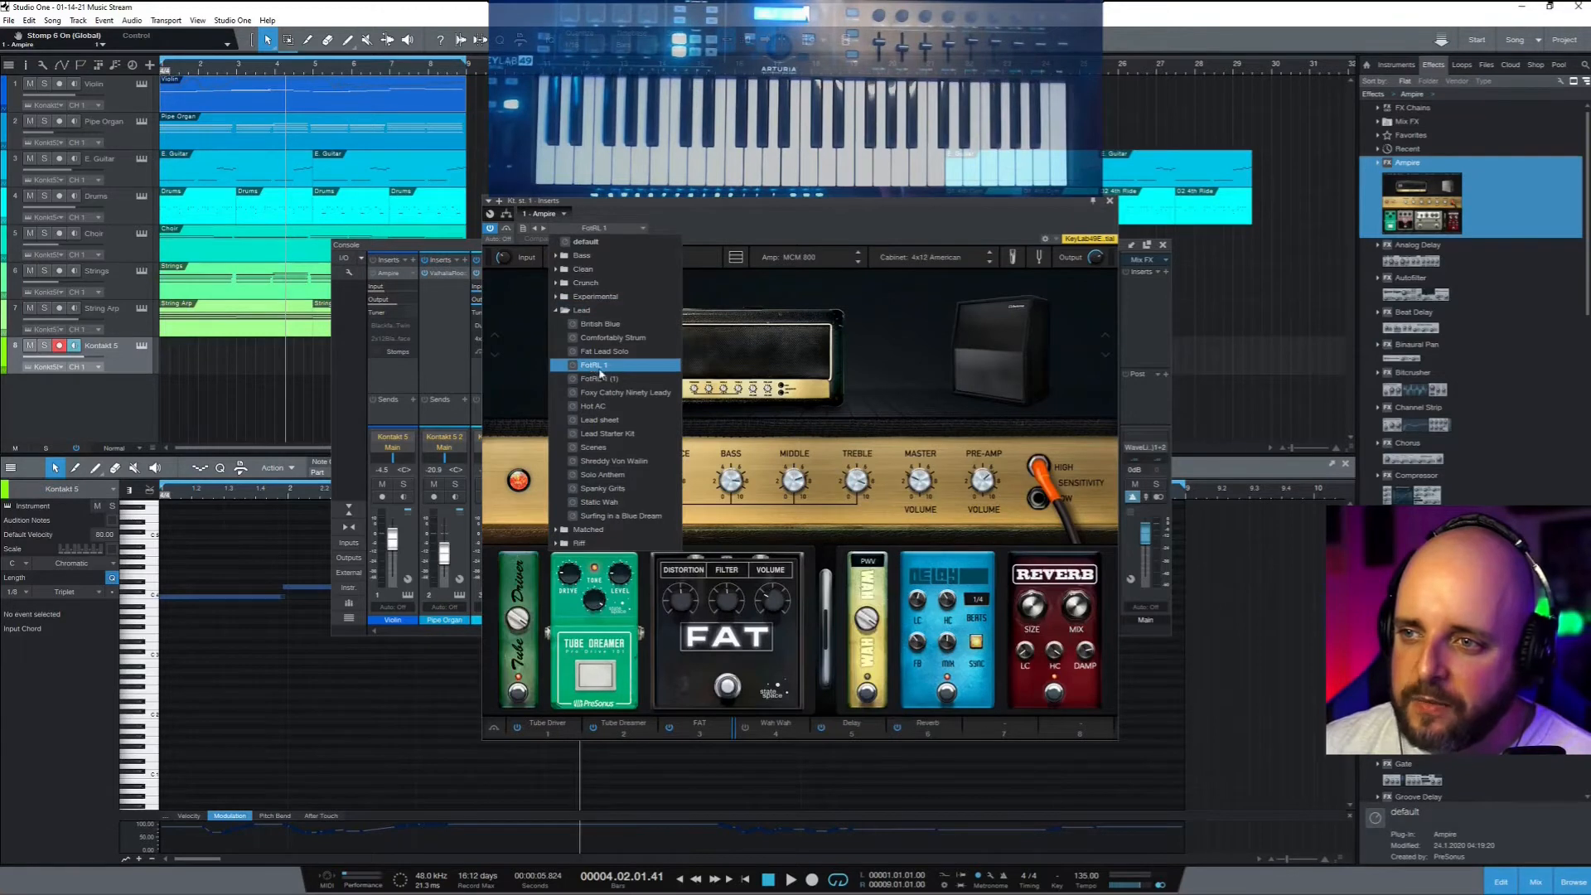
left_click(594, 367)
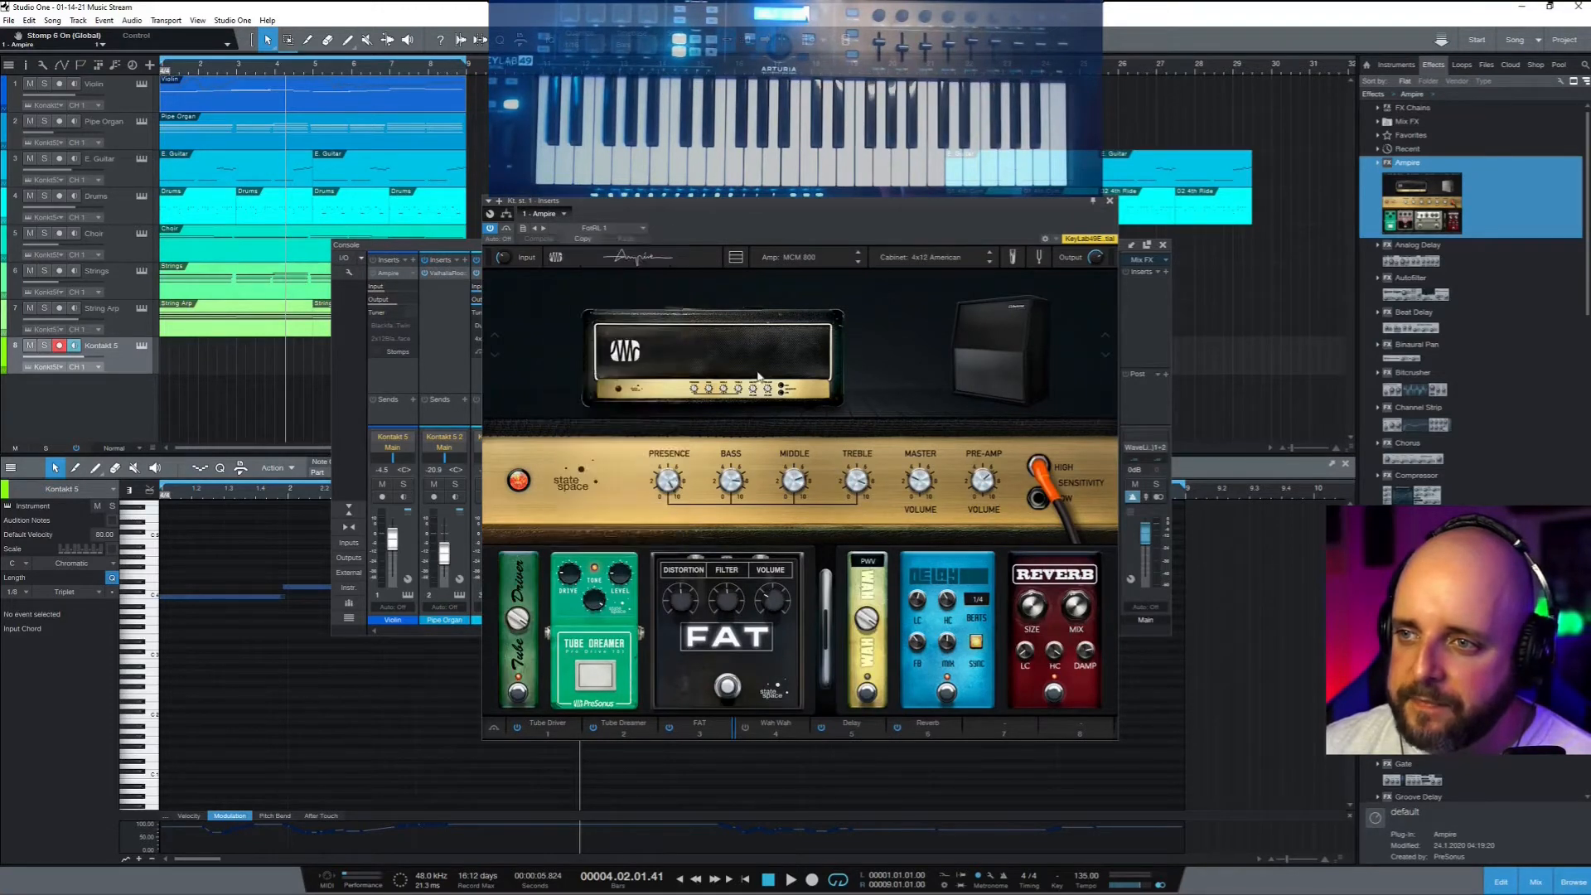
left_click(1111, 202)
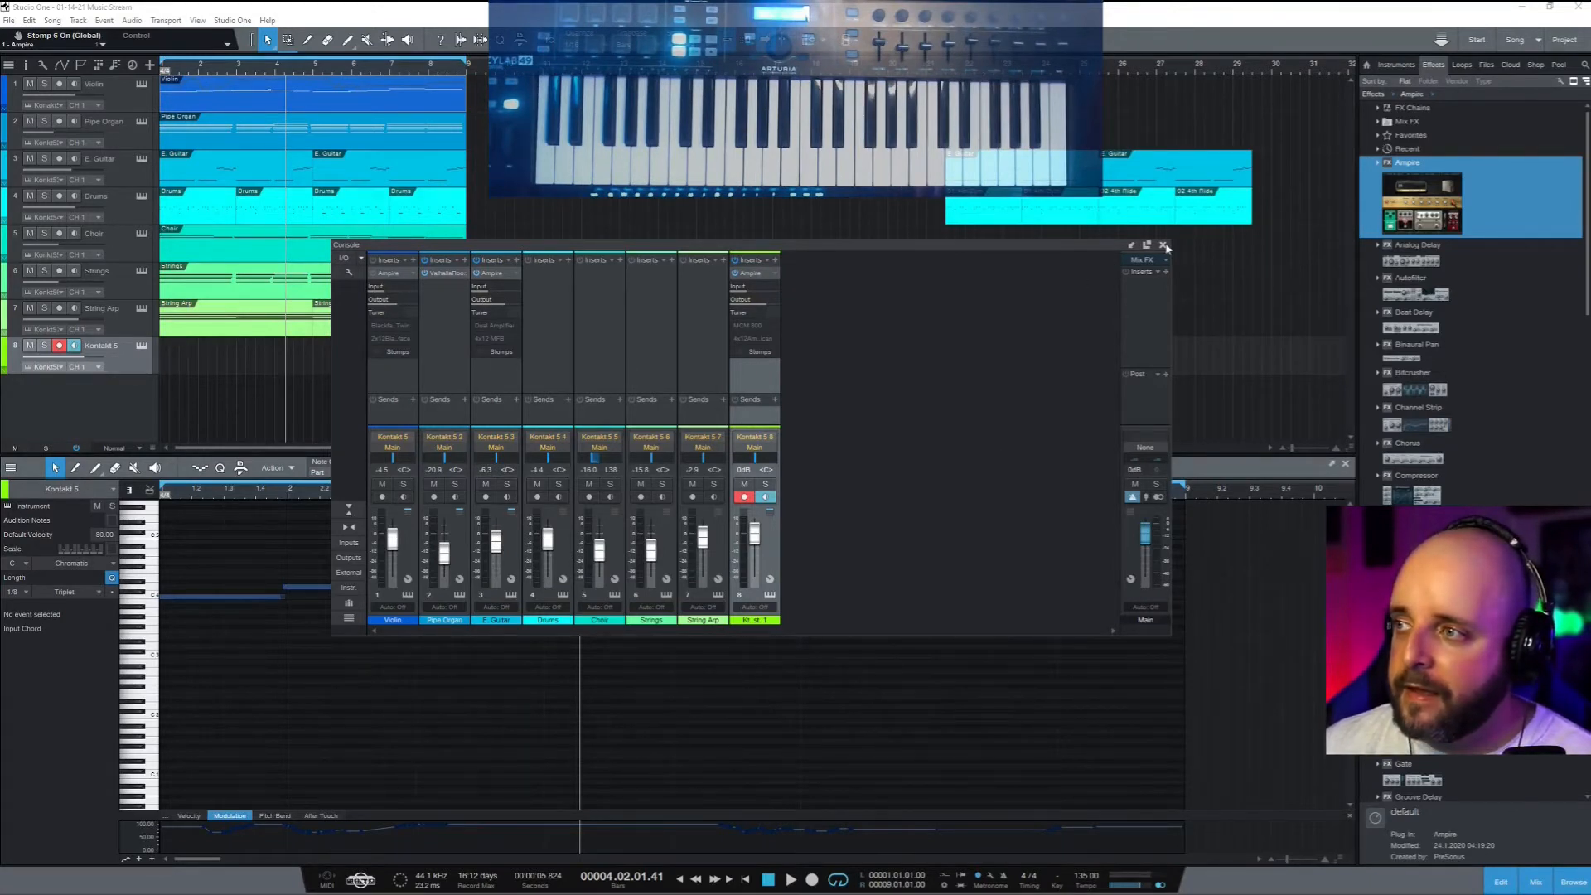
Dismiss the microphone error, close the Console, and select all the Violin notes
left_click(926, 464)
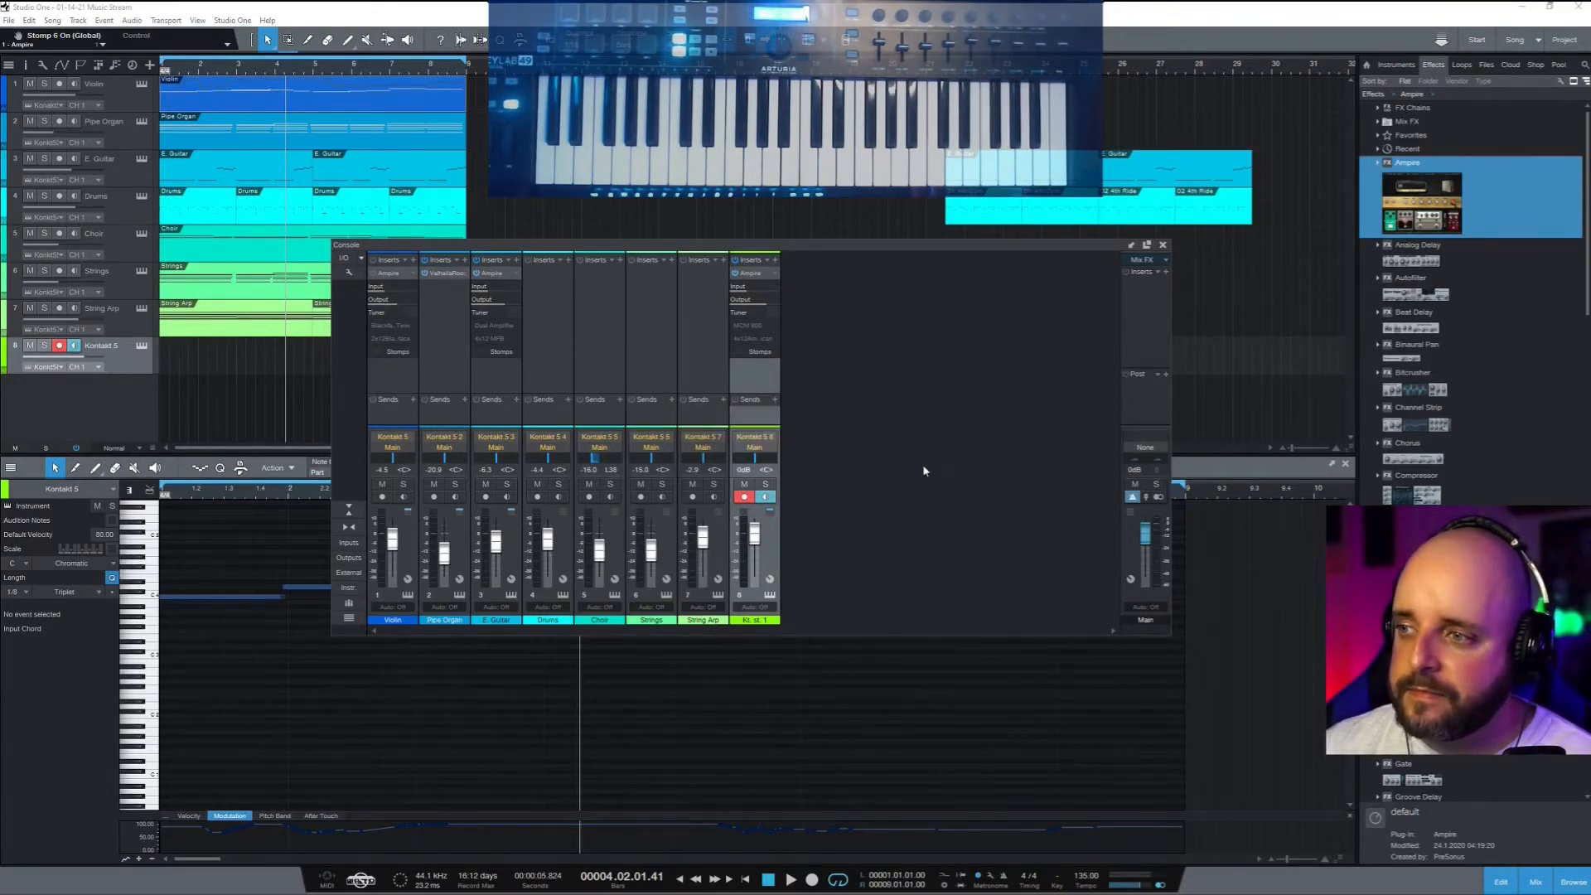
left_click(1163, 246)
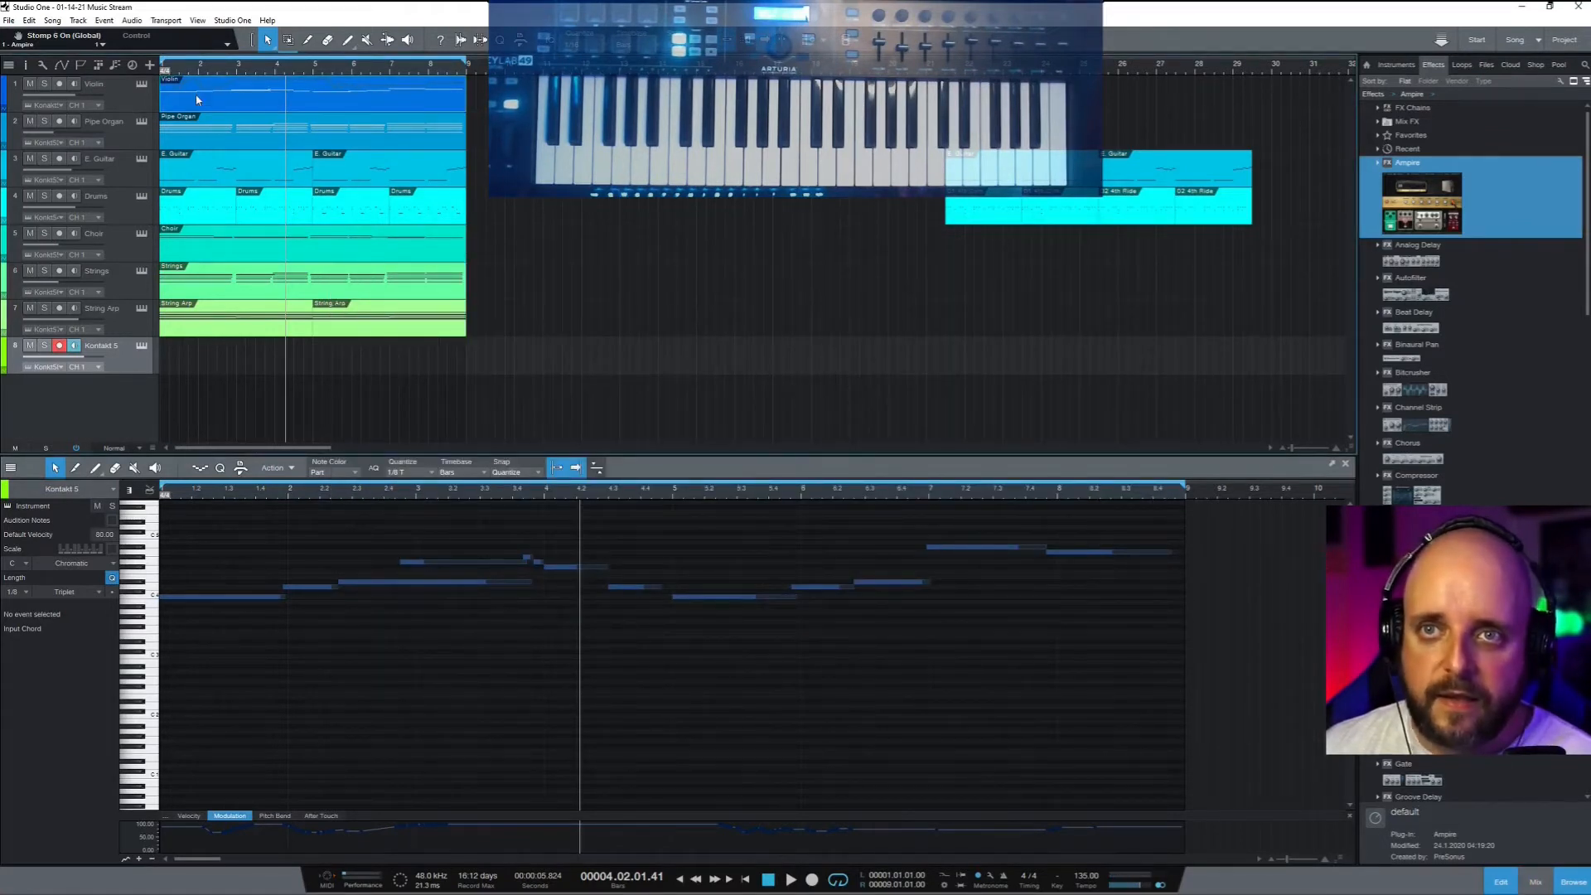
left_click(233, 96)
left_click_drag(1150, 694, 33, 524)
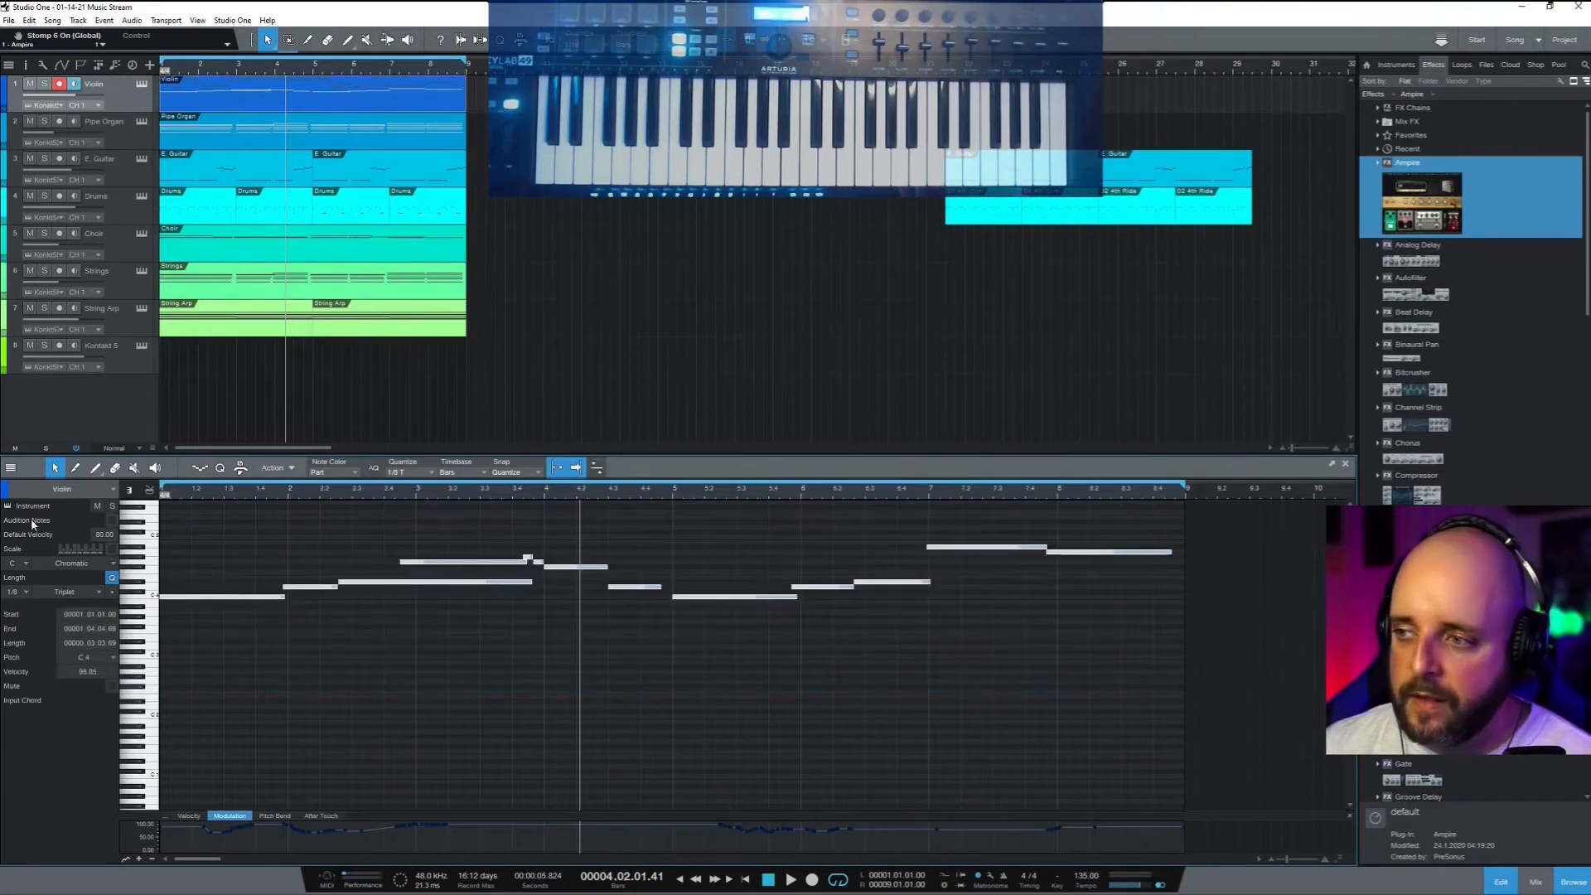
Create an empty Kontakt 5 part, mute Violin, and paste the melody at the song start
left_click(123, 370)
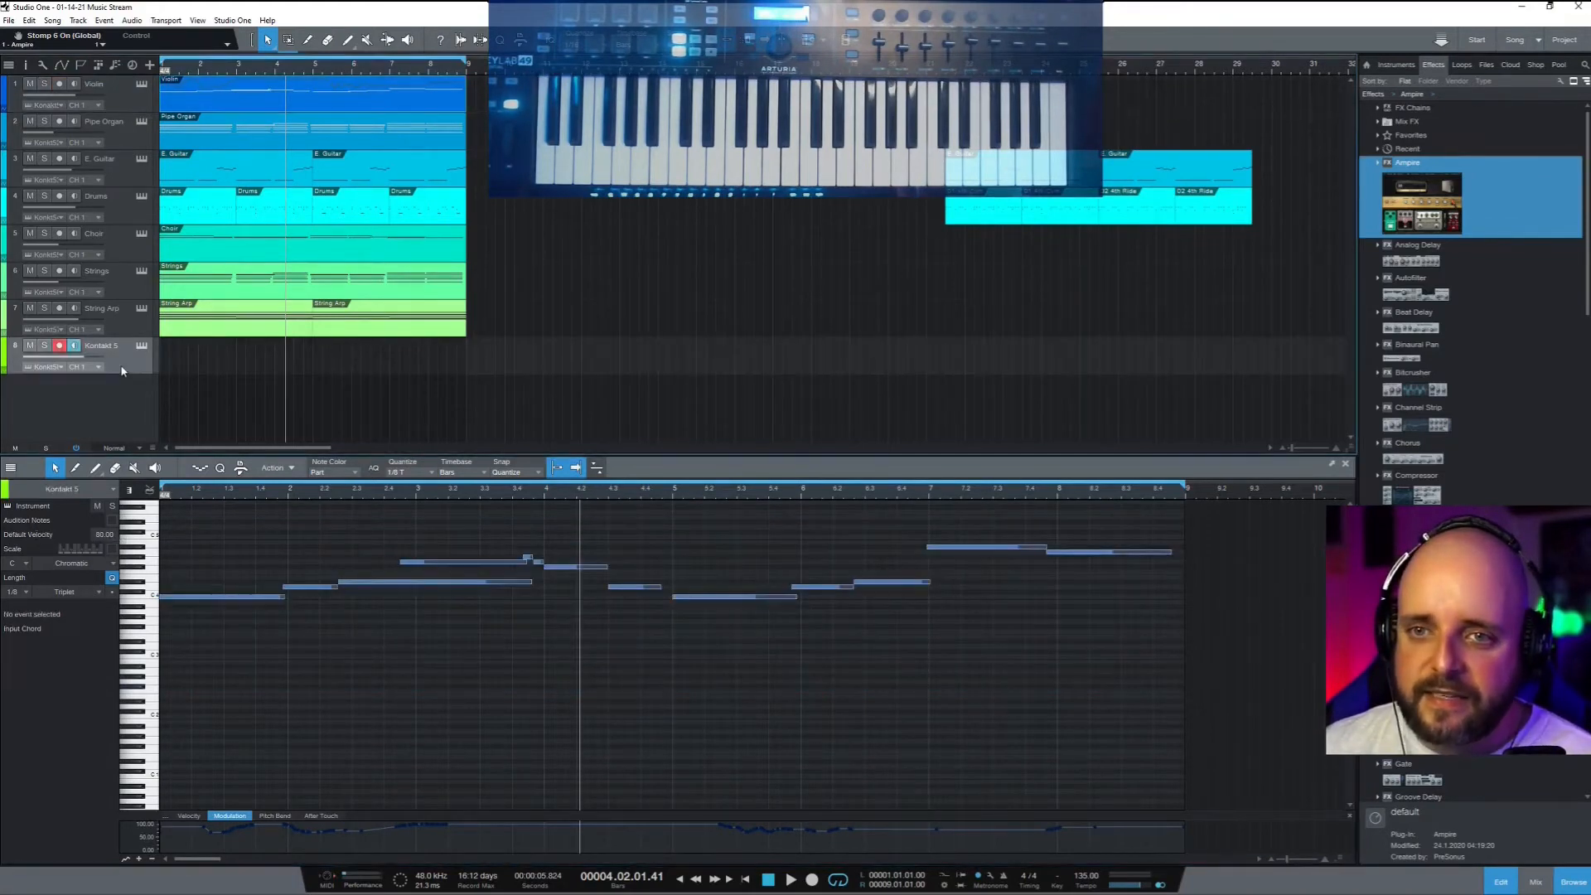
double_click(169, 356)
left_click(32, 83)
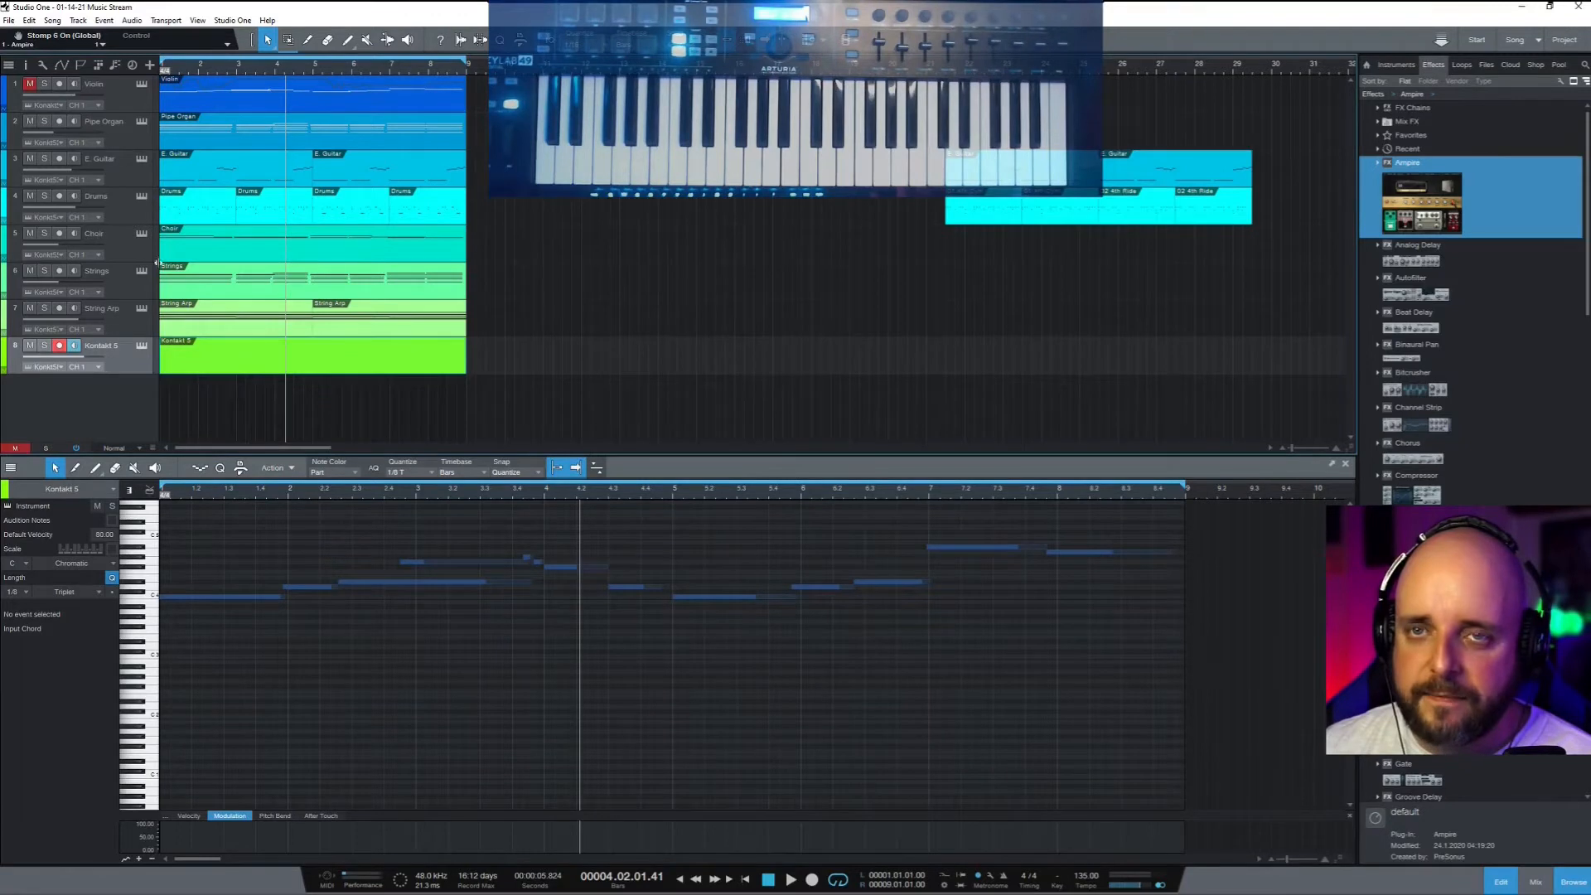
double_click(236, 358)
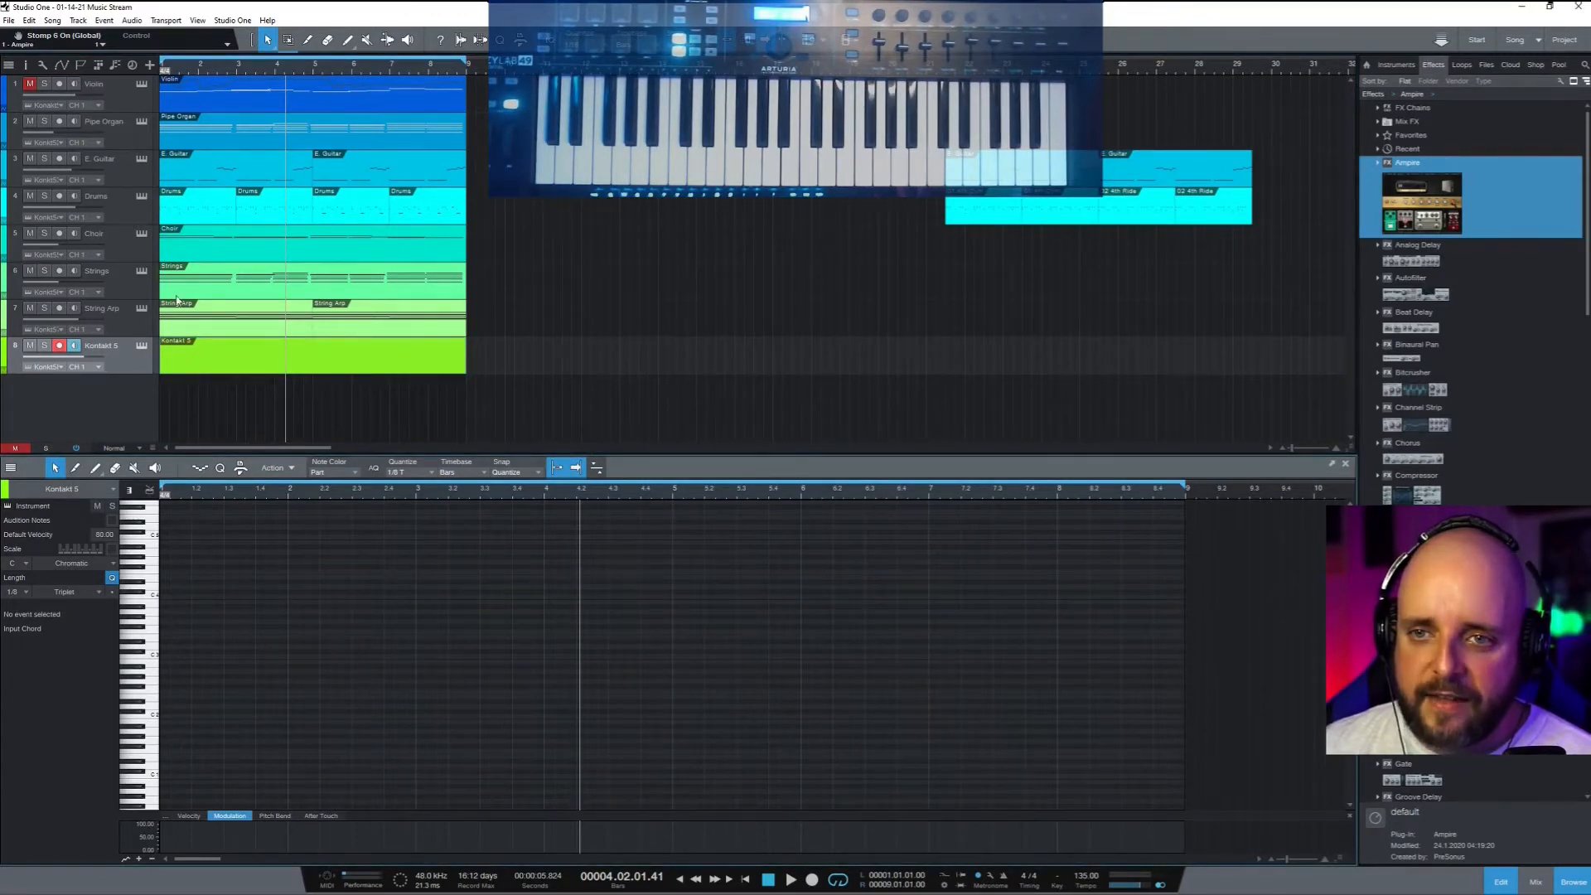
key("comma")
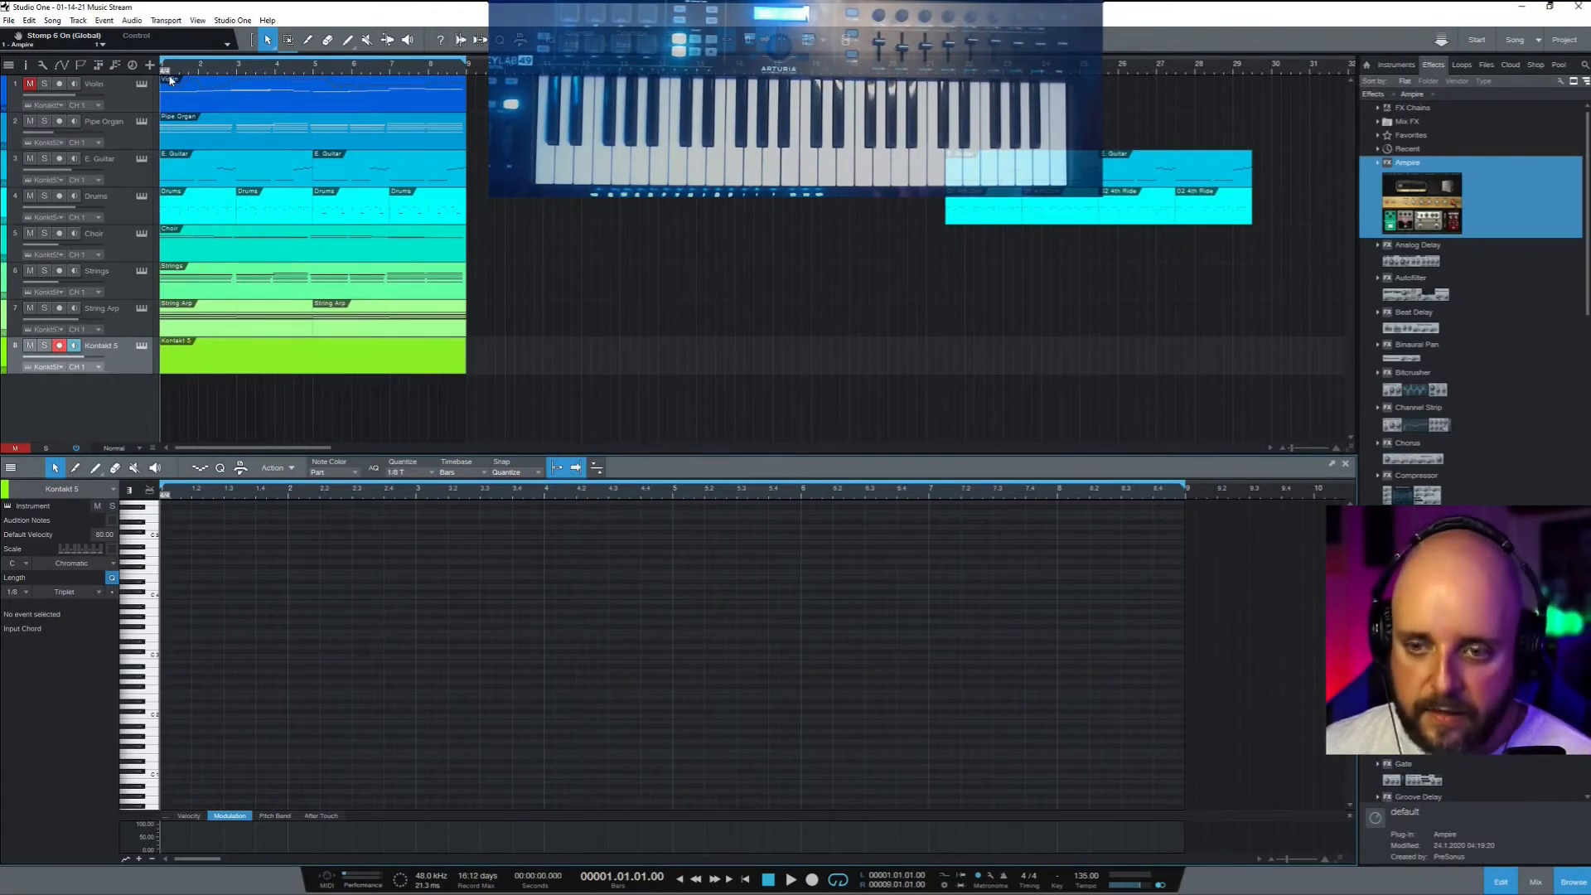
key("ctrl+v")
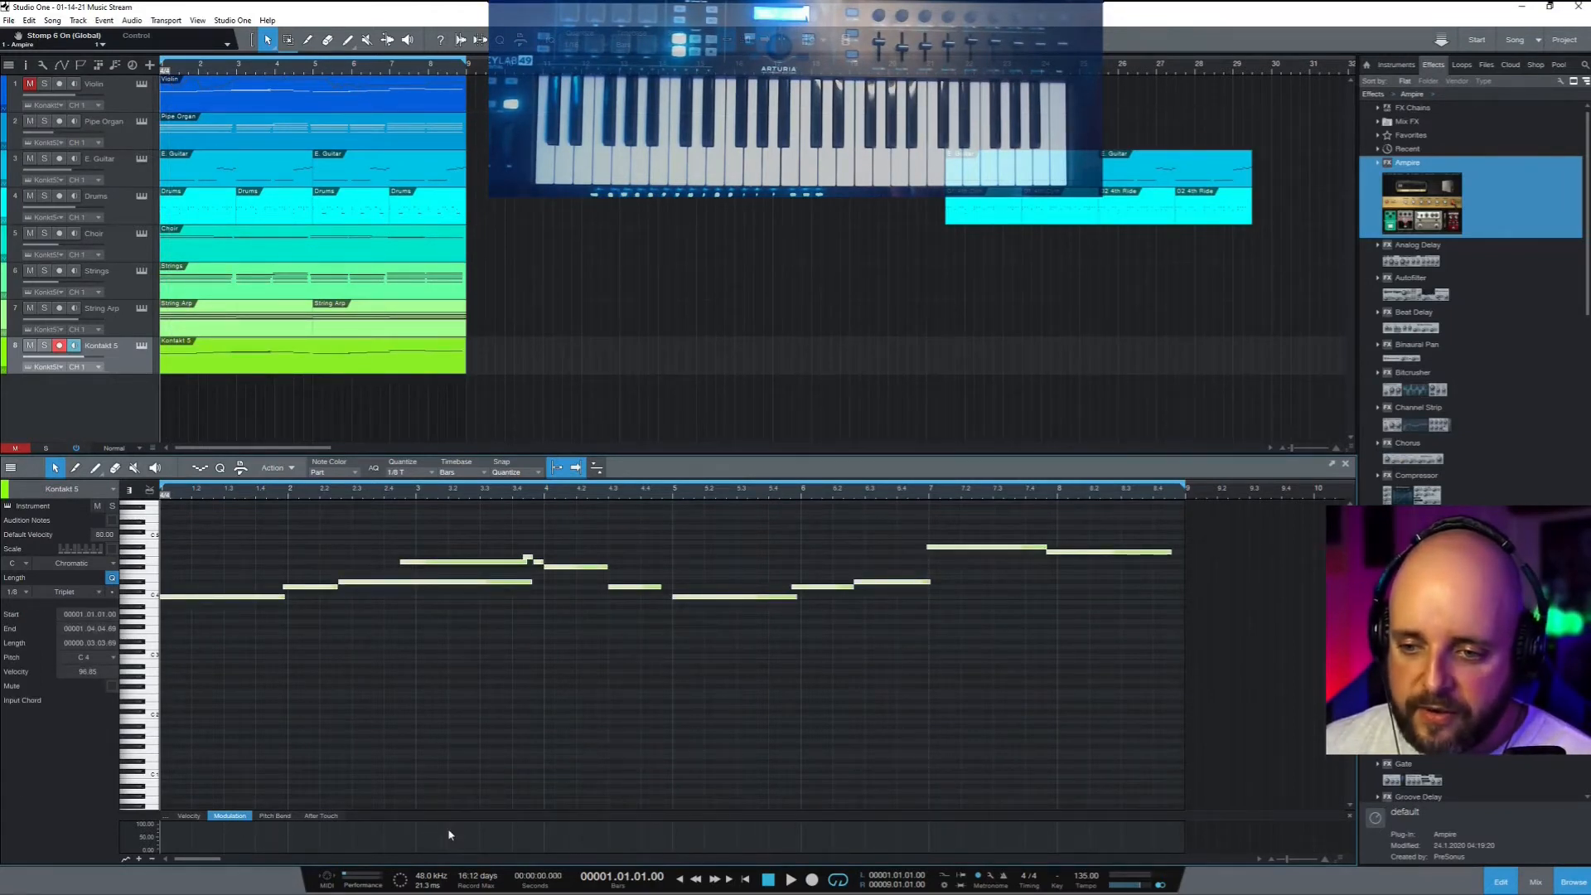
Restore the G4 note at velocity about 64, shorten D#4, and soften two notes near bar 3.4
mouse_move(463, 816)
left_mouse_down()
mouse_move(455, 664)
mouse_move(457, 804)
left_mouse_up()
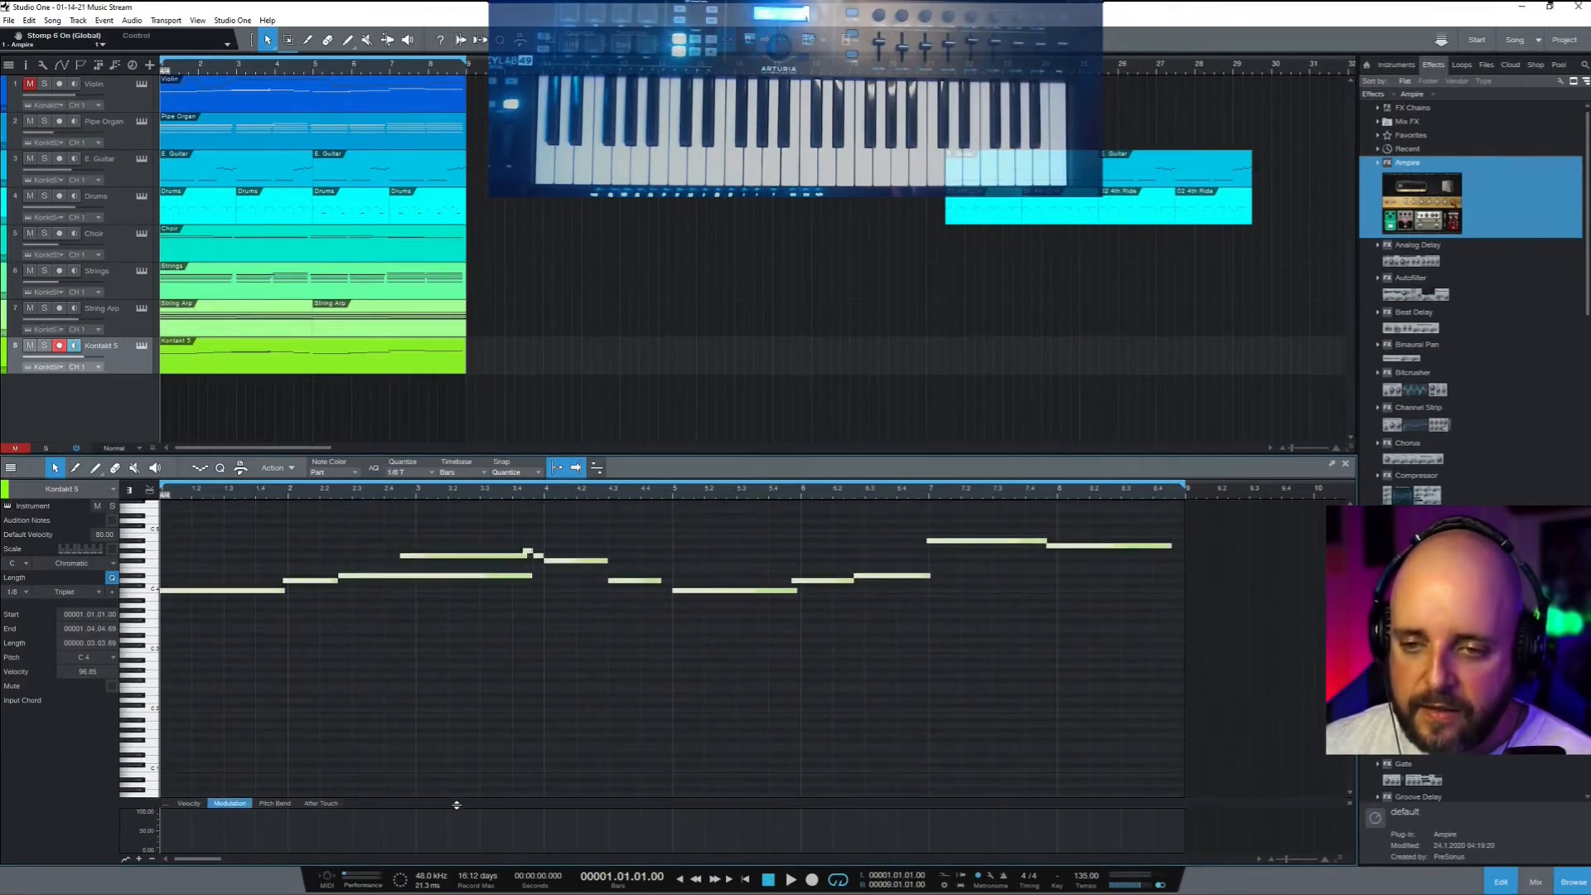
left_click(489, 697)
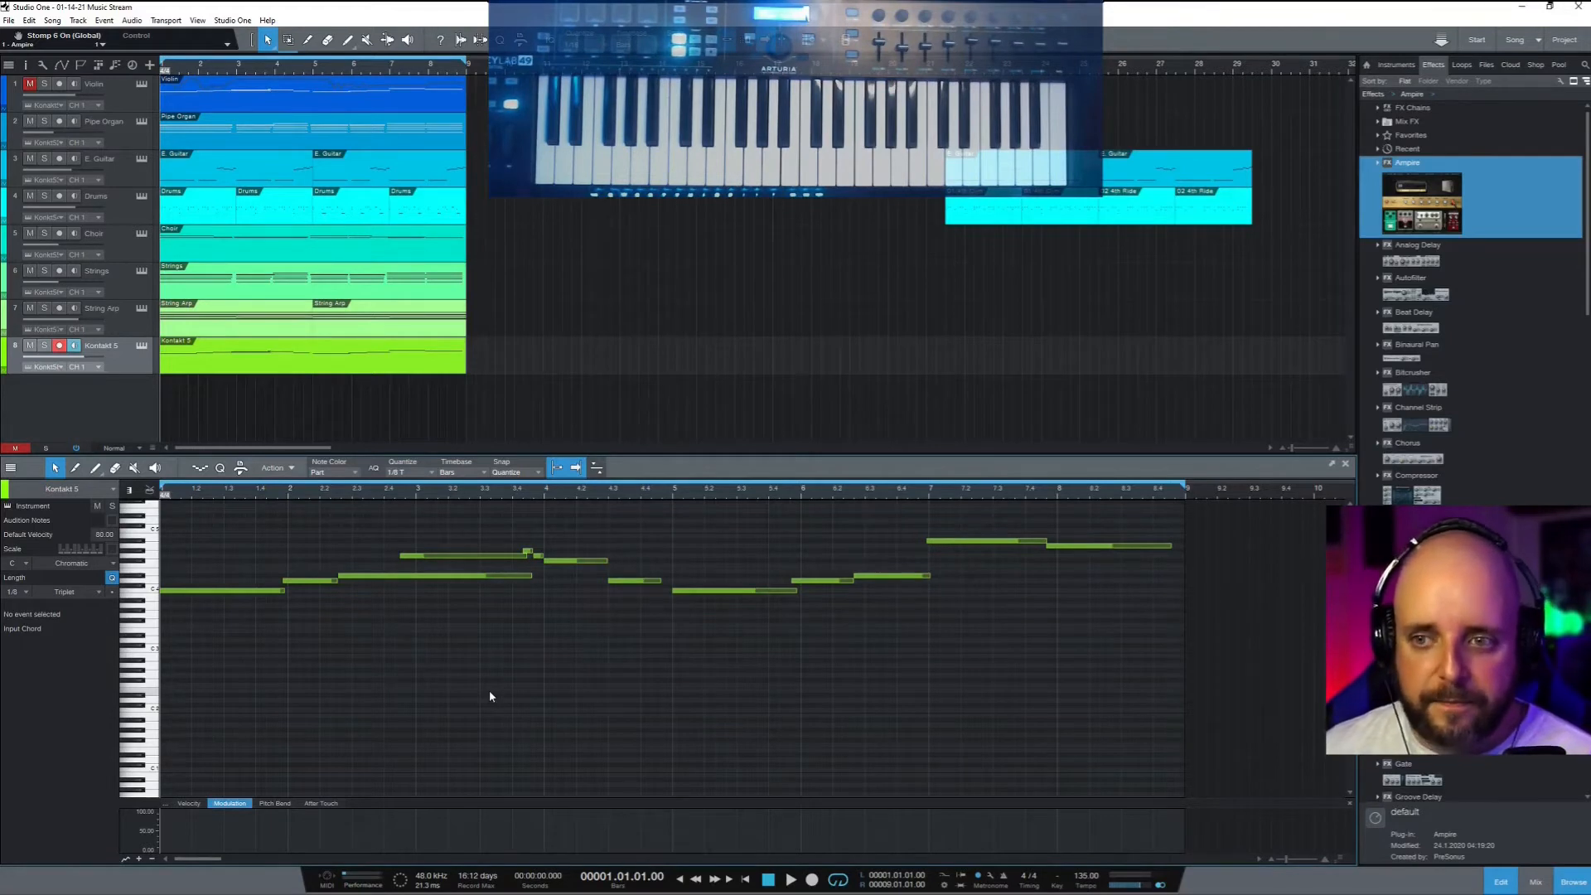
left_click(431, 555)
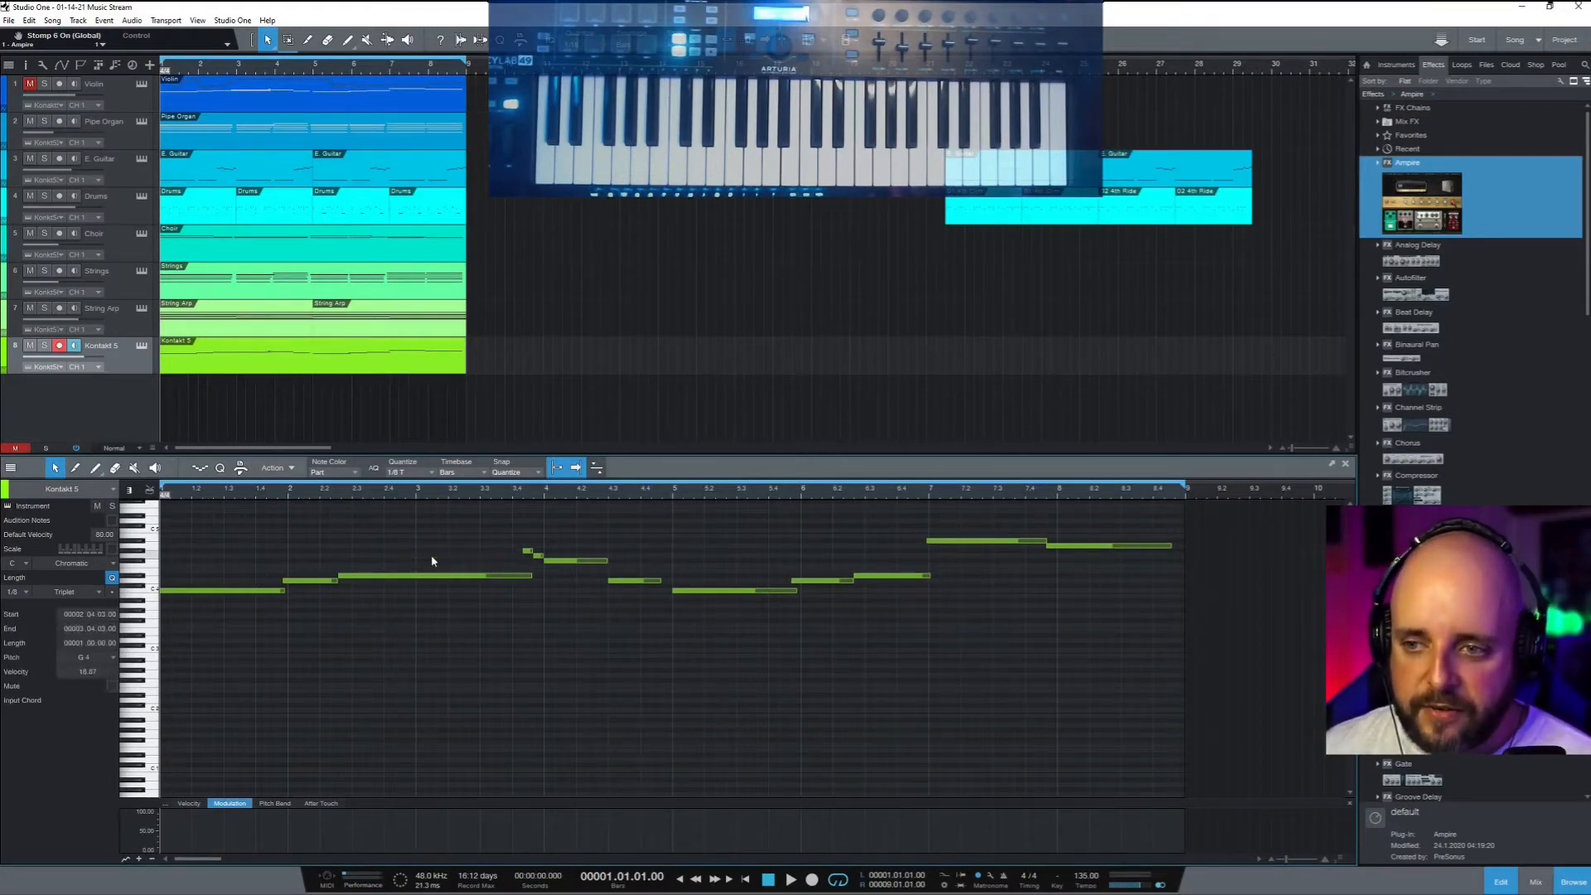
key("ctrl+z")
left_click(431, 557)
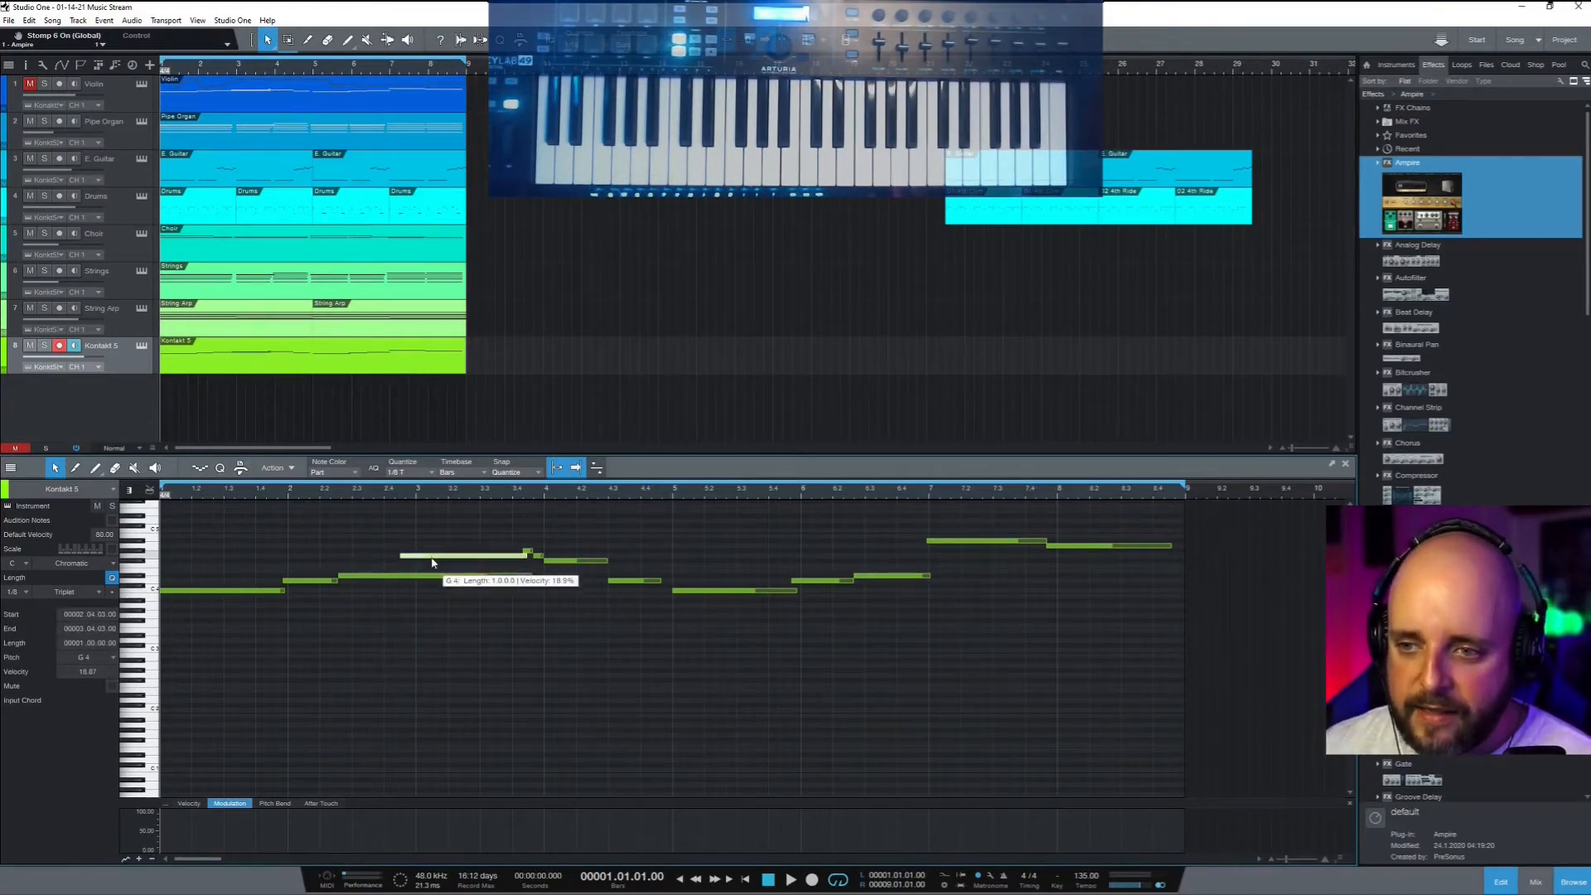
left_click(189, 804)
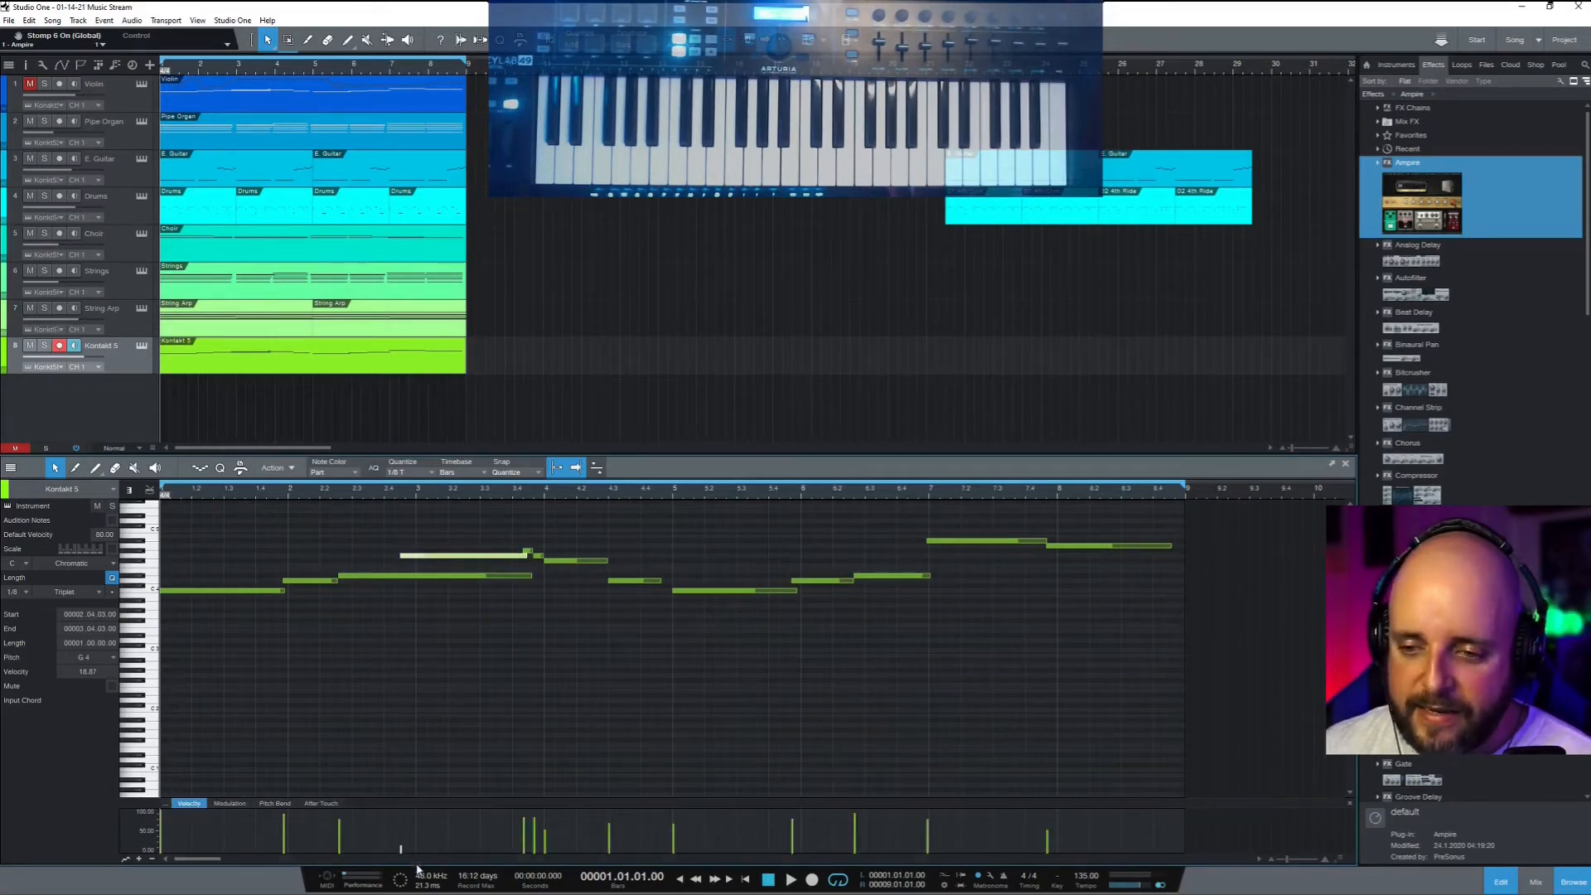
left_click_drag(401, 851, 401, 825)
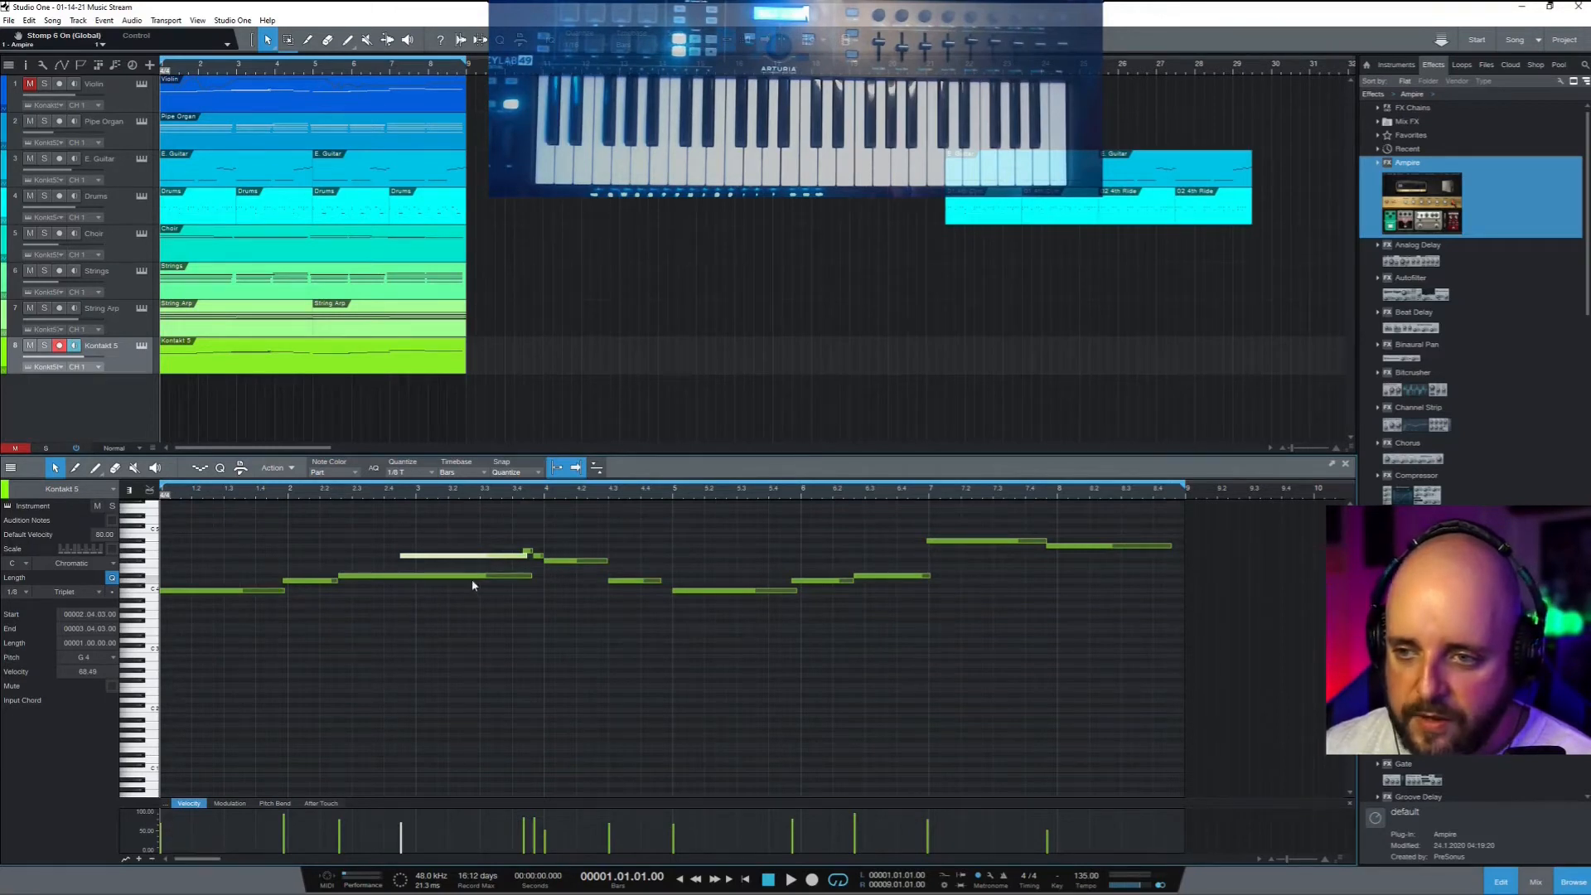
left_click_drag(531, 577, 404, 578)
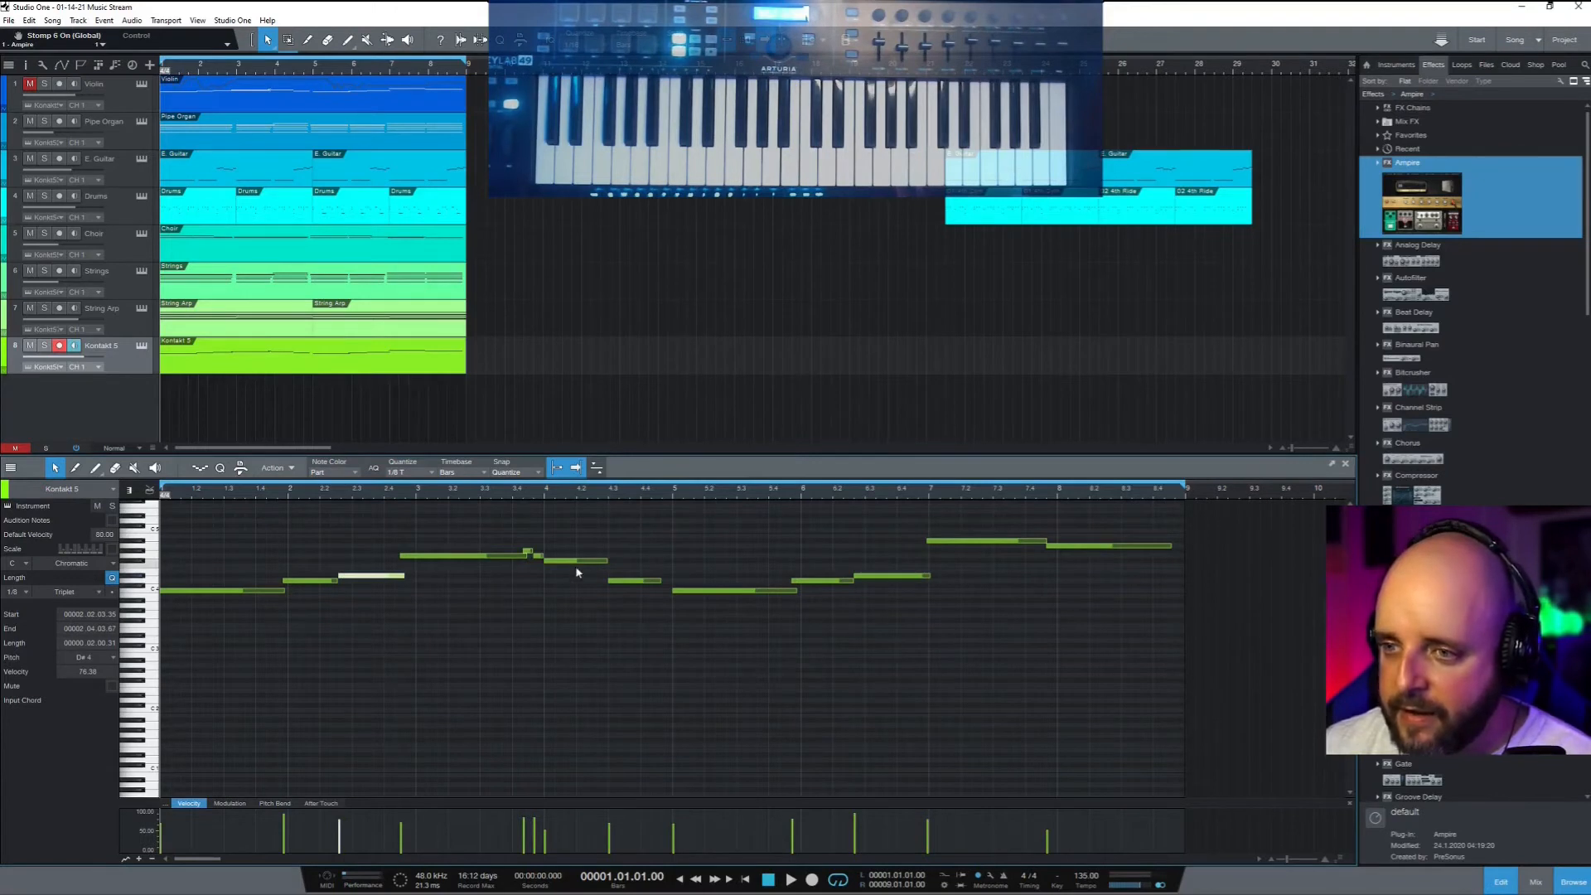
left_click_drag(513, 827, 541, 858)
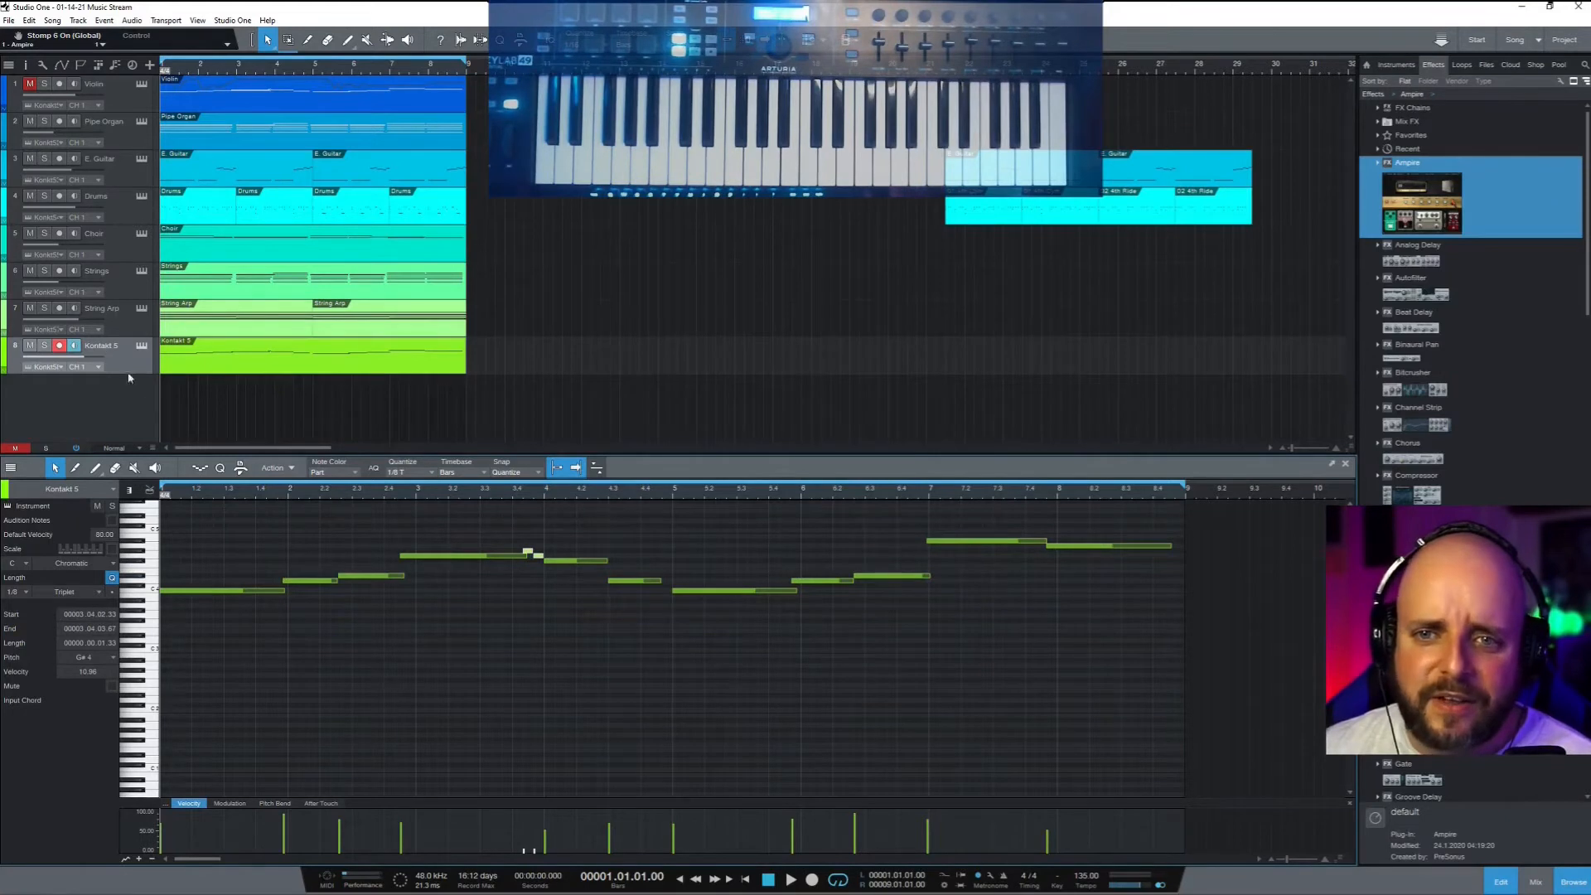
Play back the melody, then lower the Kontakt 5 8 fader to about -3.9 dB
key("space")
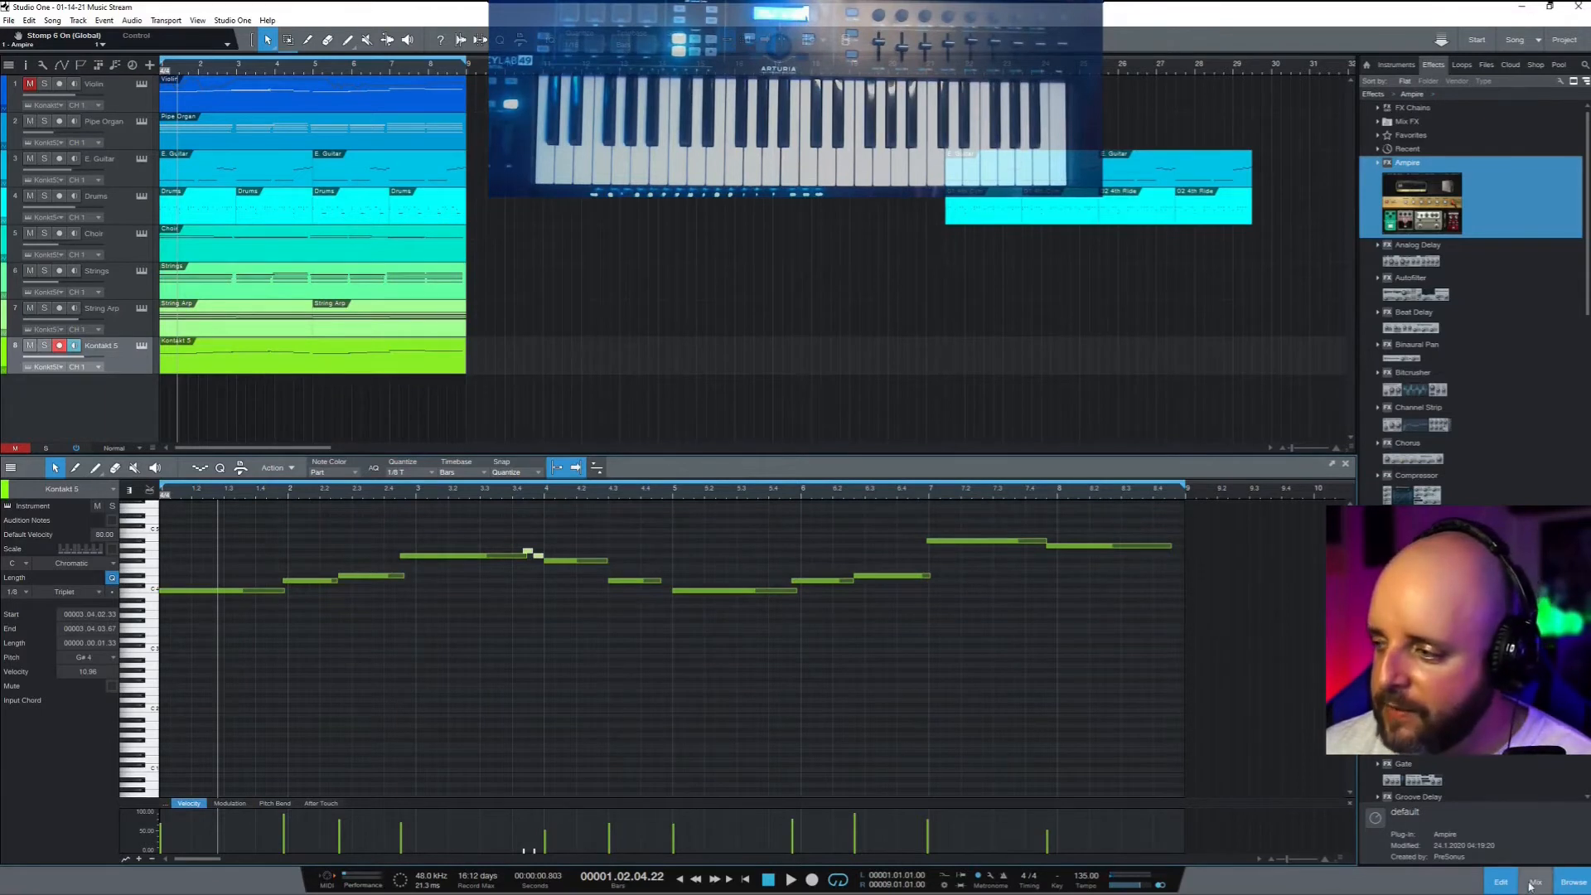
key("F3")
left_click_drag(753, 532, 752, 539)
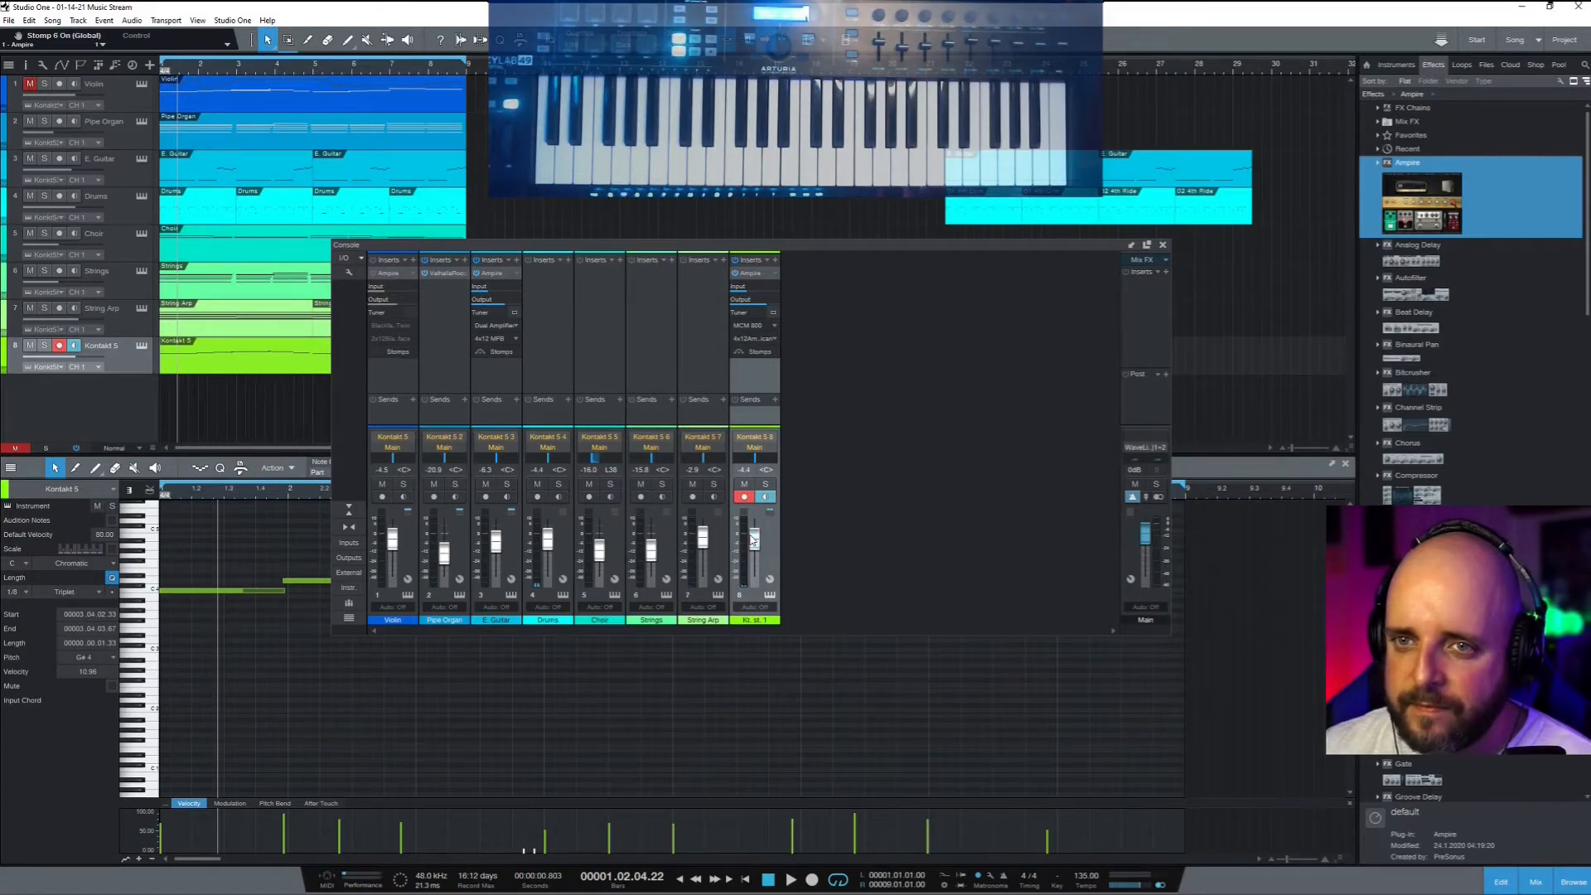
Play and stop the song, then close the Console to show the melody editor
key("space")
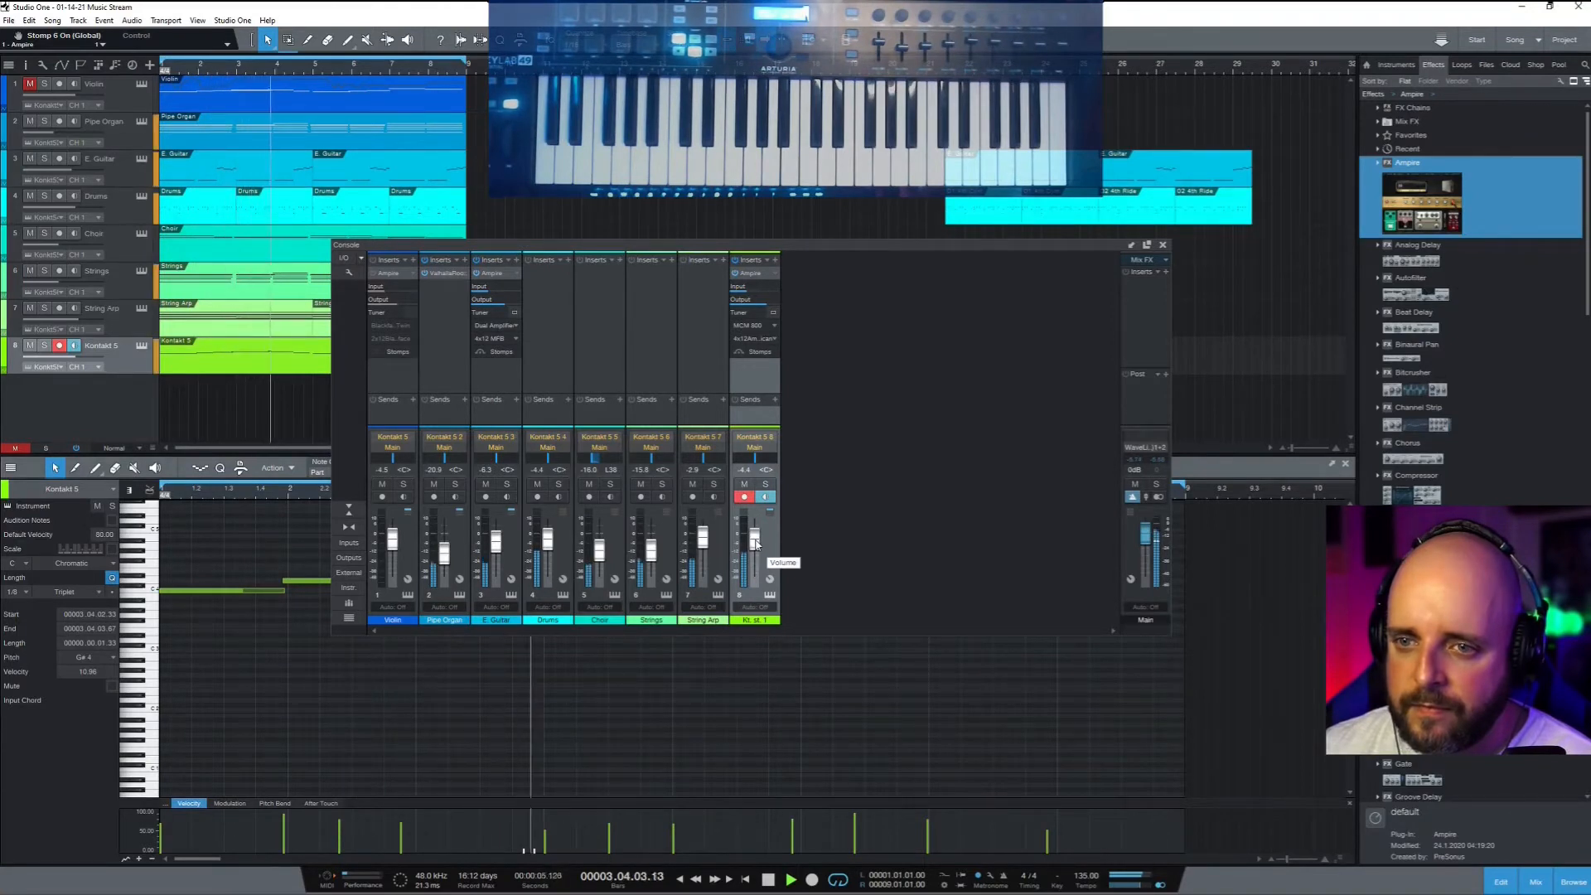
key("space")
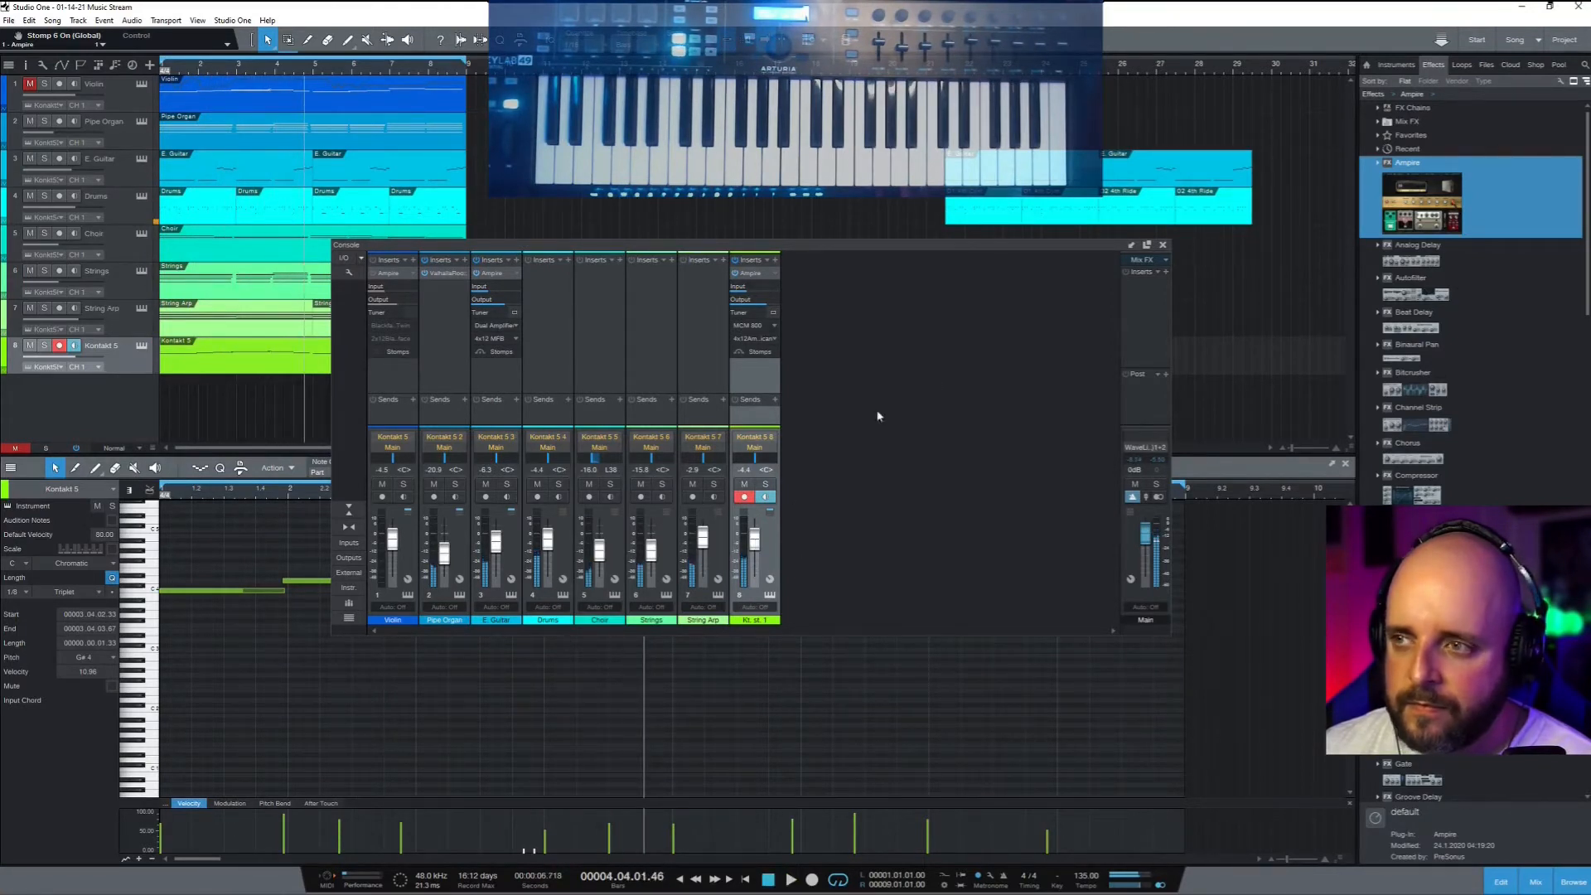
left_click(1163, 247)
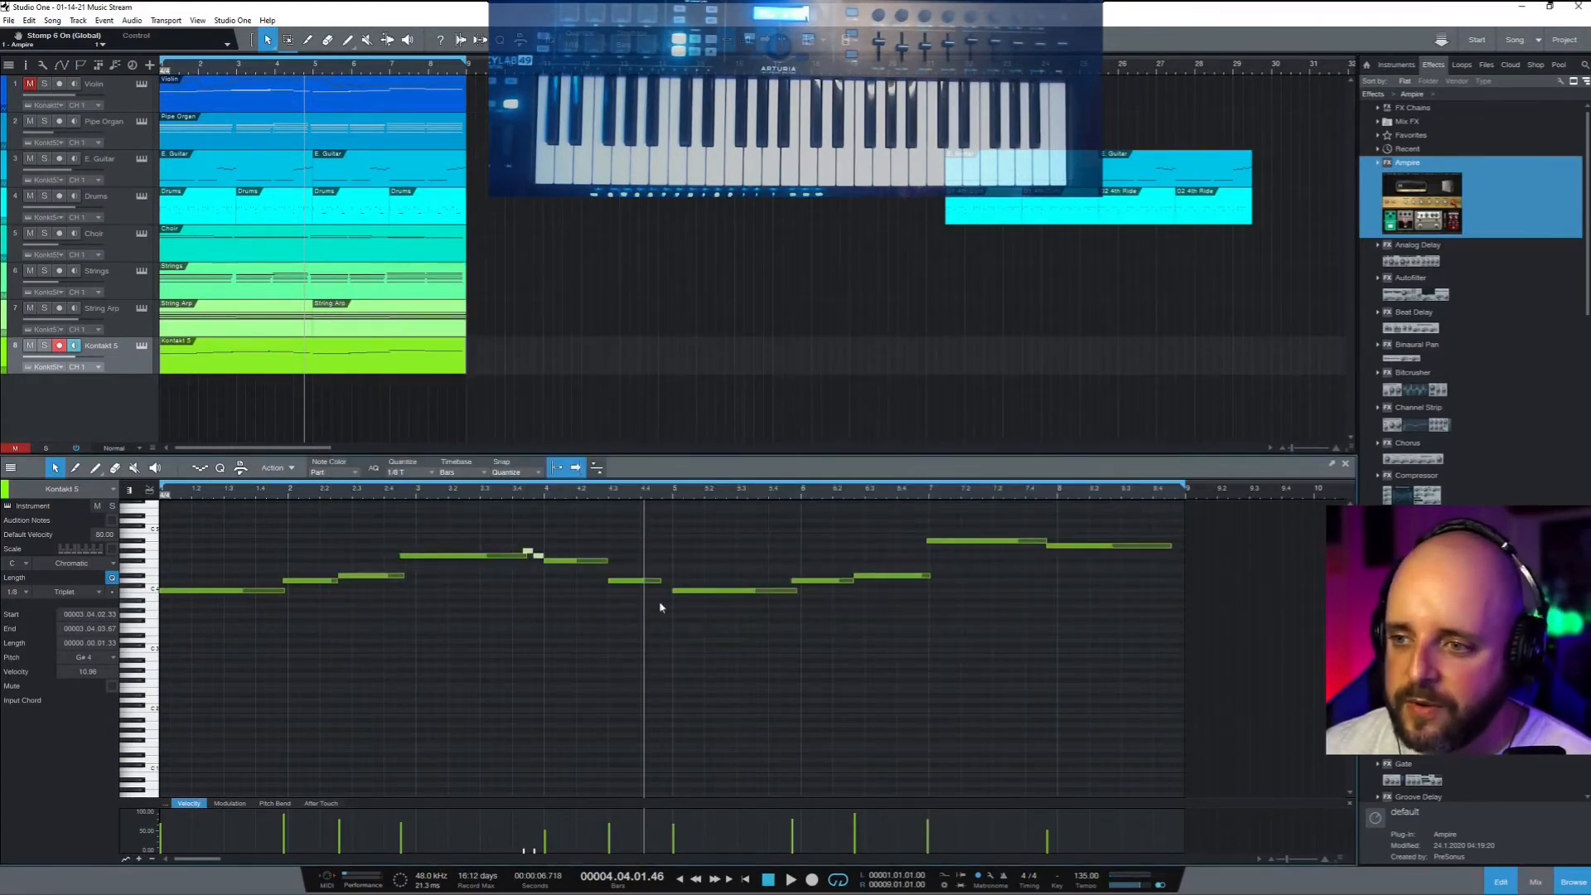
Raise the F#4 note at bar 4 and the note near bar 3.4 to velocity 100
left_click(549, 561)
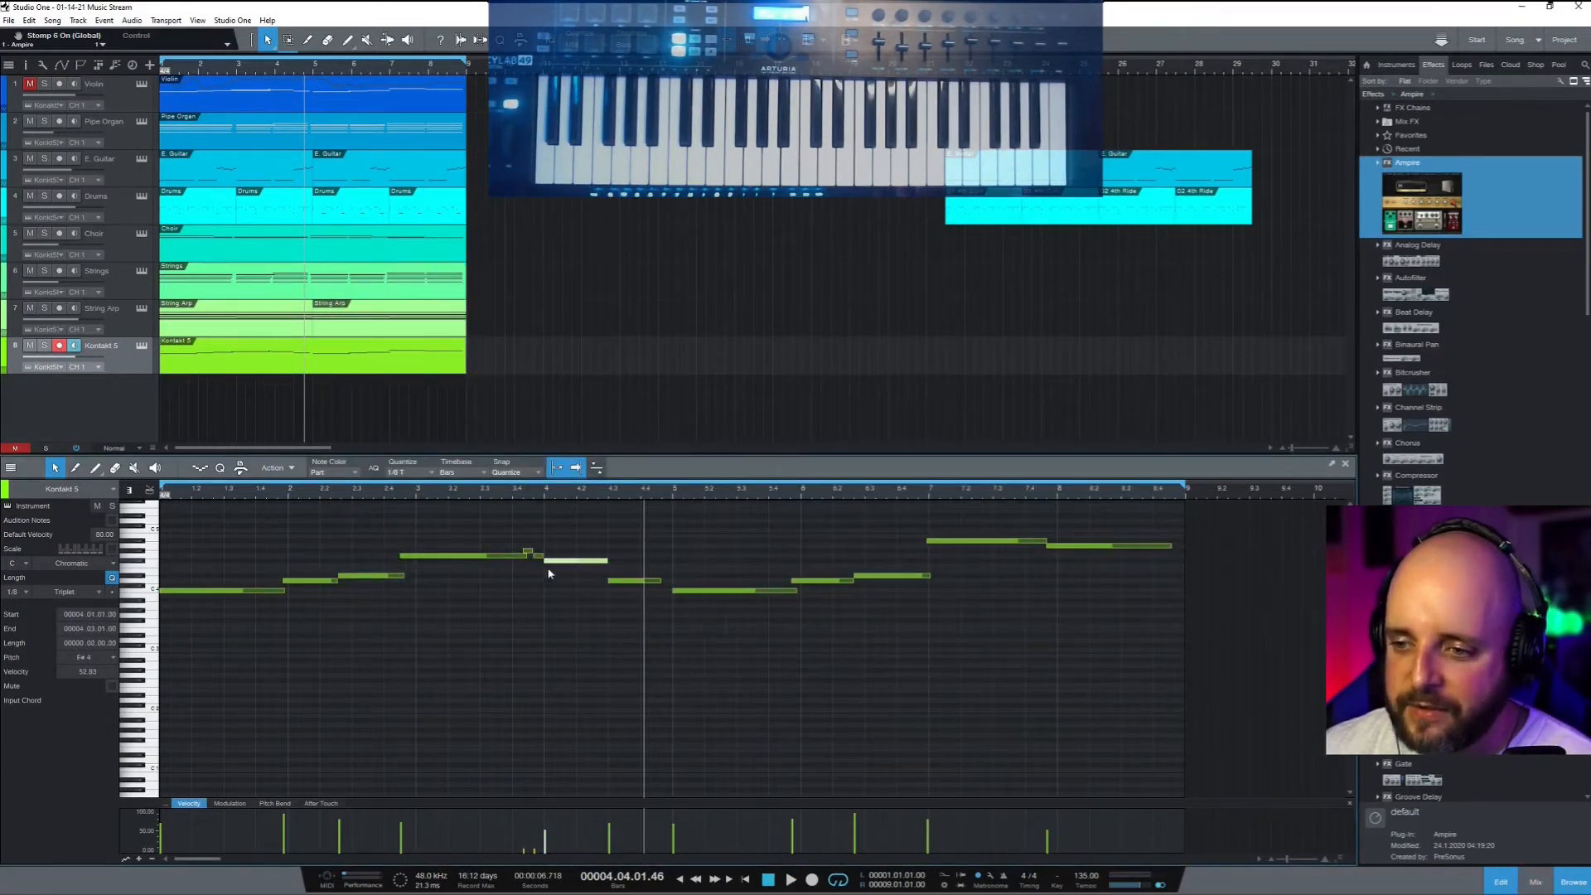
left_click_drag(545, 841, 545, 811)
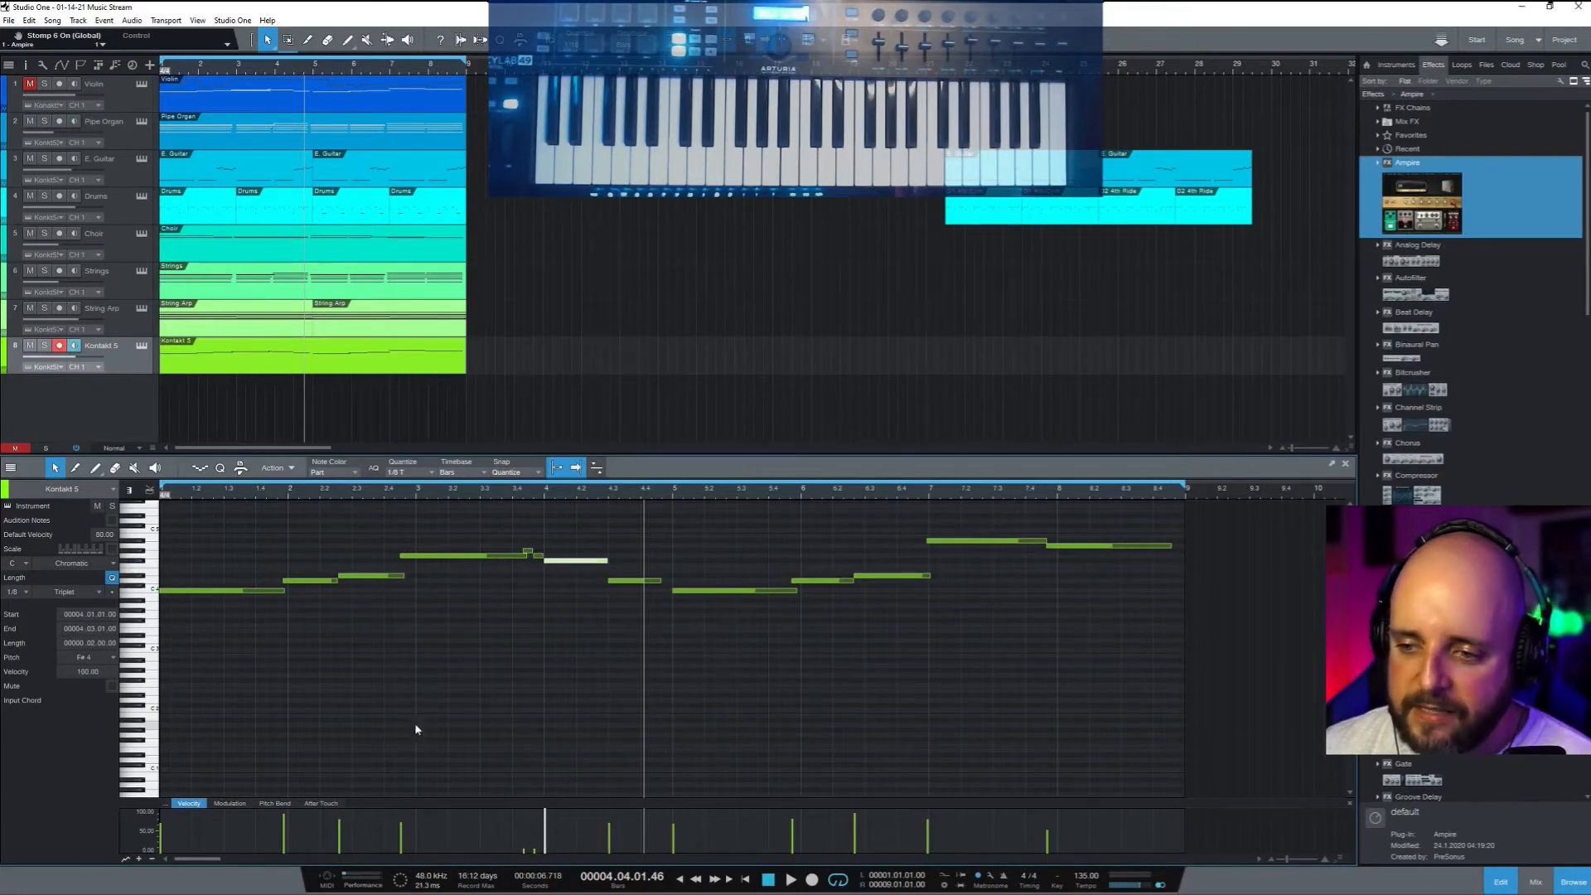
left_click_drag(400, 834, 400, 811)
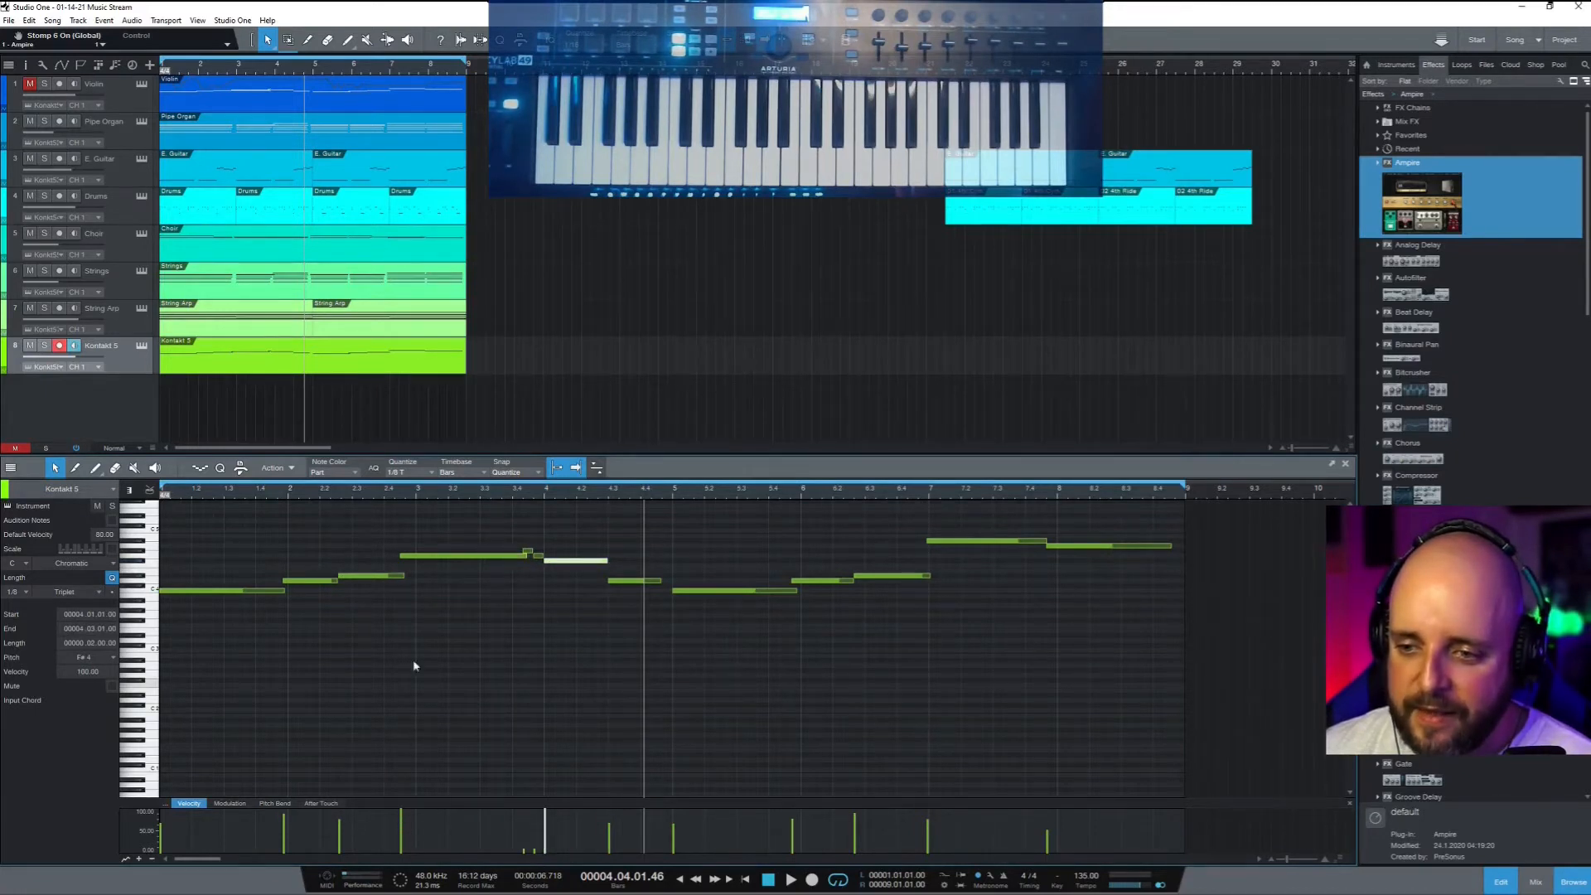
key("comma")
key("space")
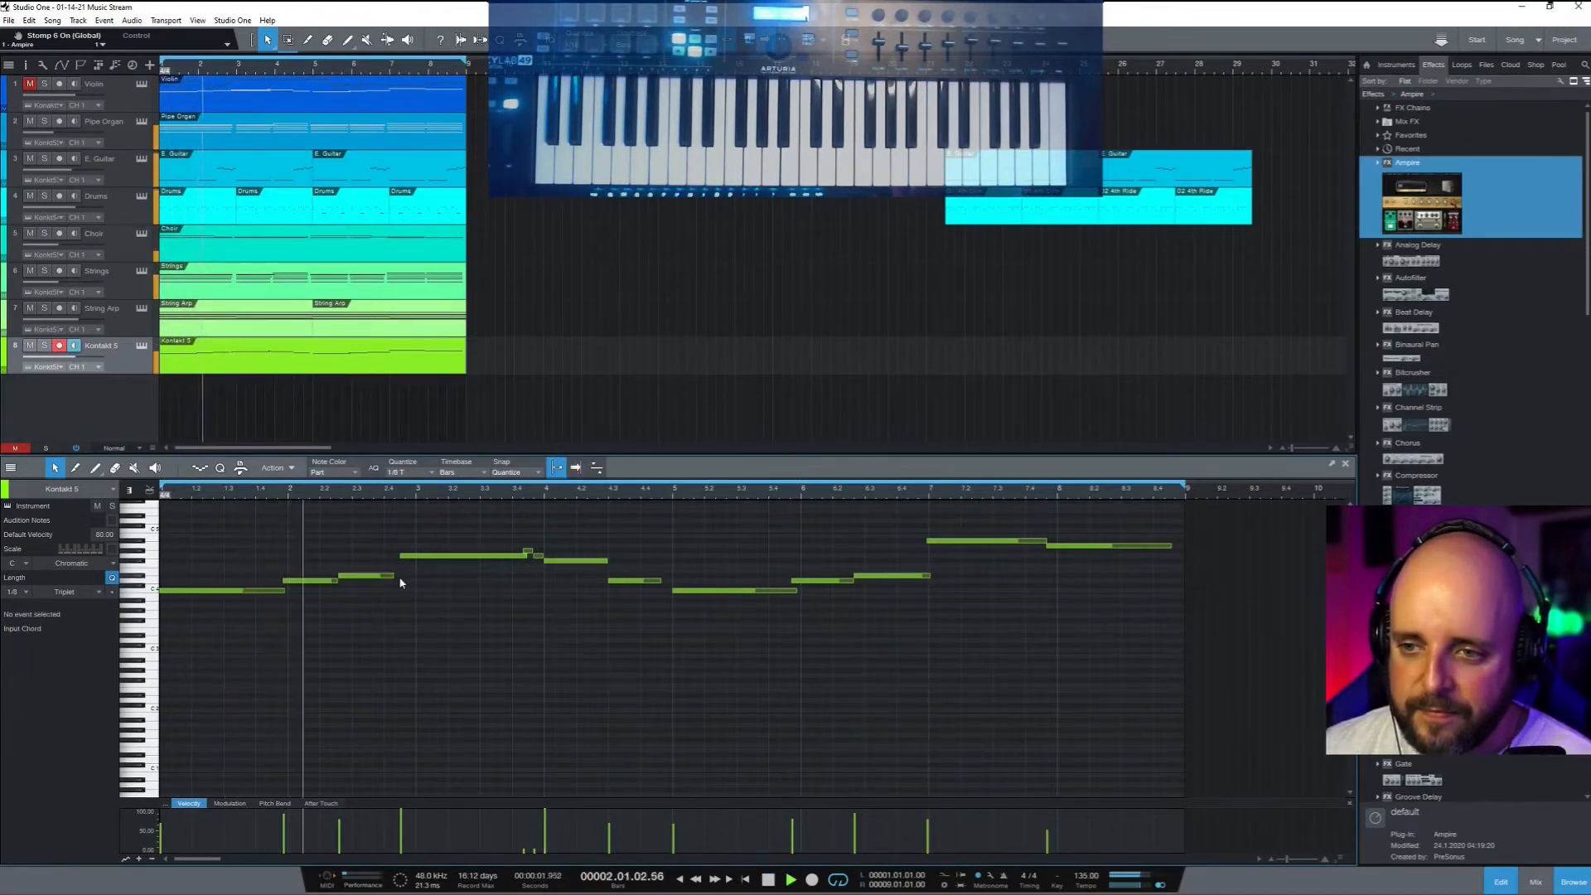
Delete the short G4 note, lengthen the bar 4.3 note slightly, and play it back
left_click(407, 578)
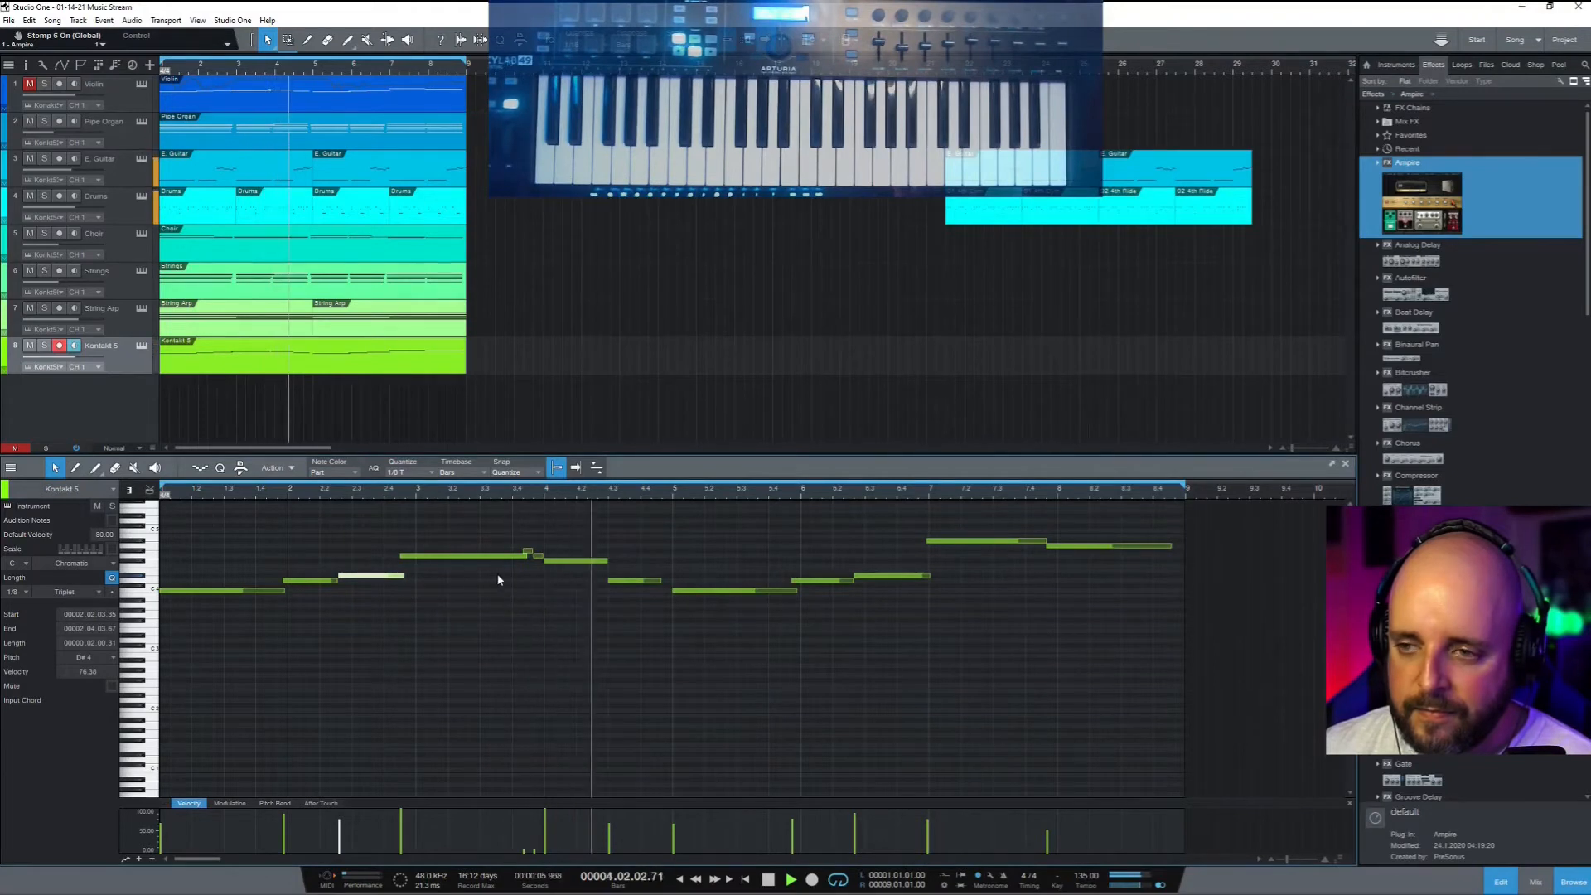
left_click_drag(525, 544, 541, 558)
key("Delete")
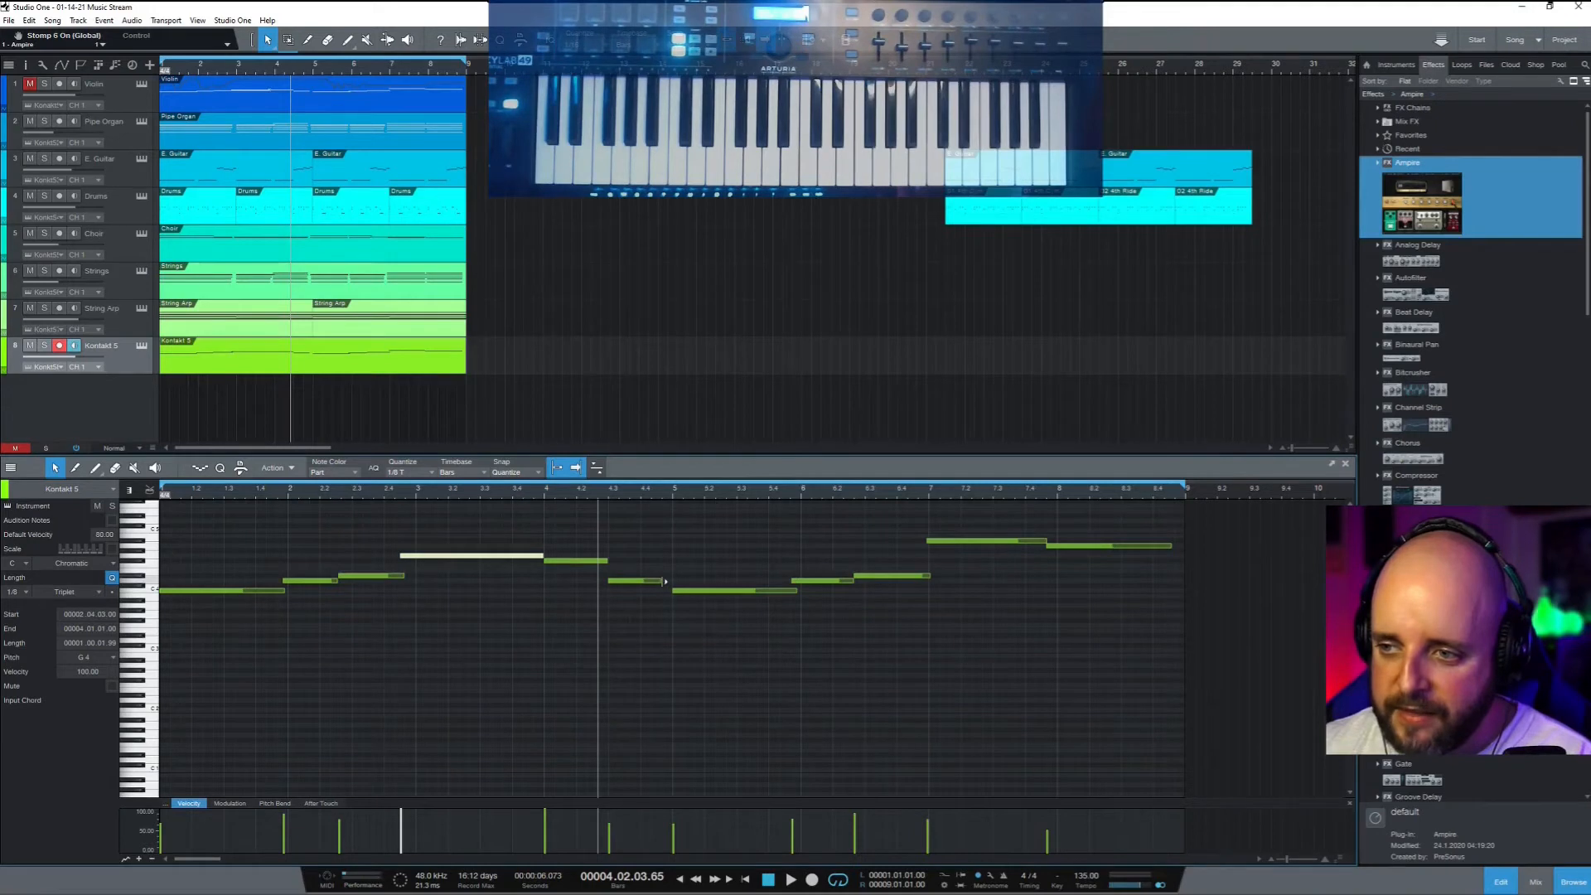
left_click_drag(661, 582, 671, 582)
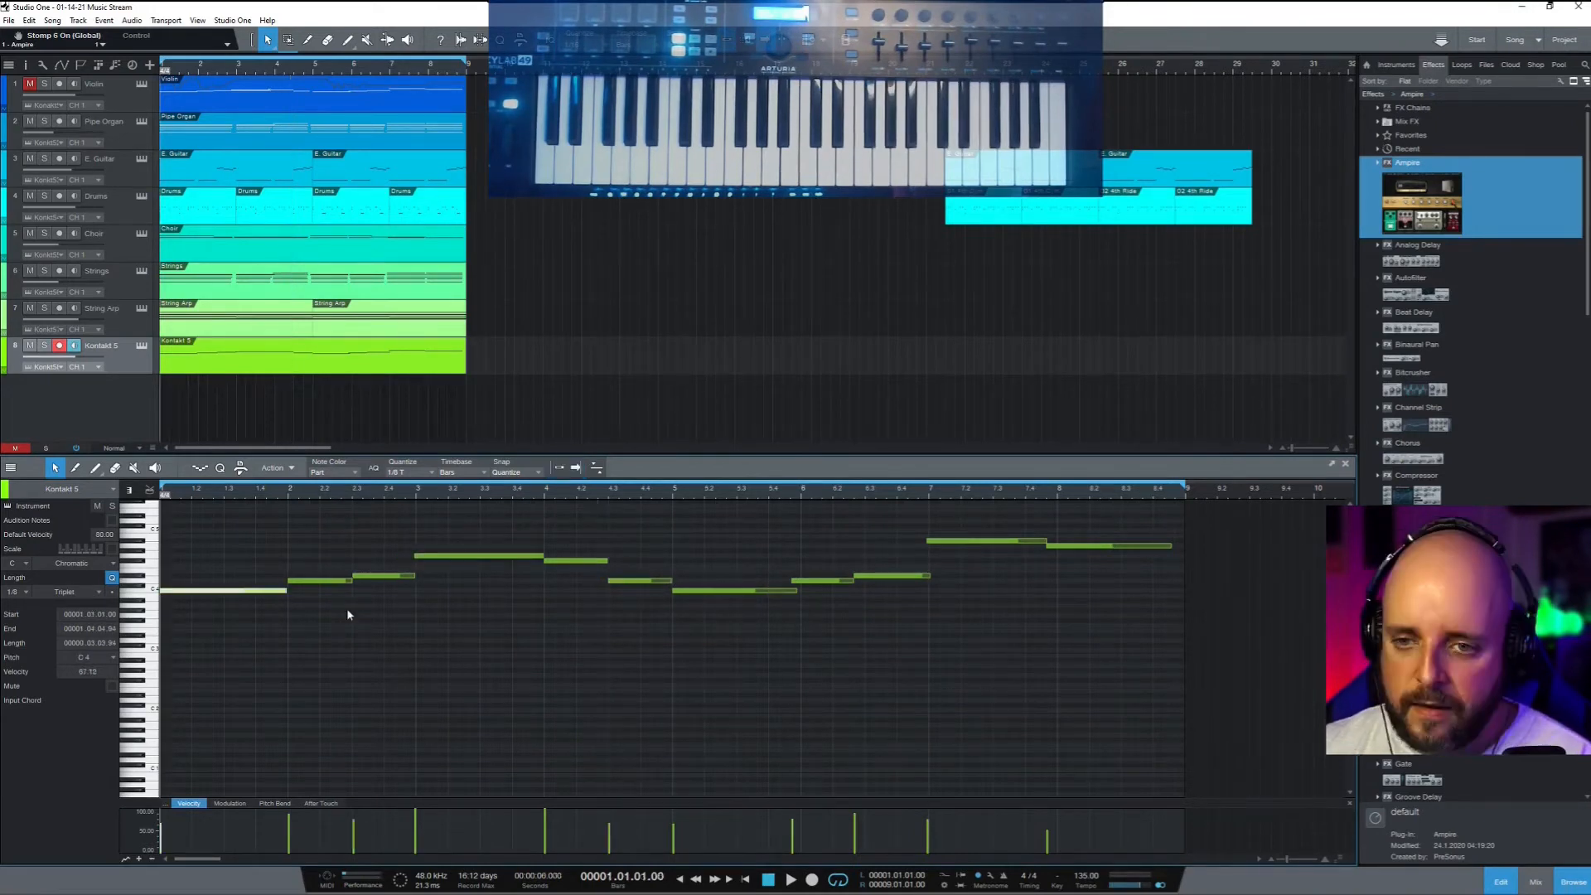
key("space")
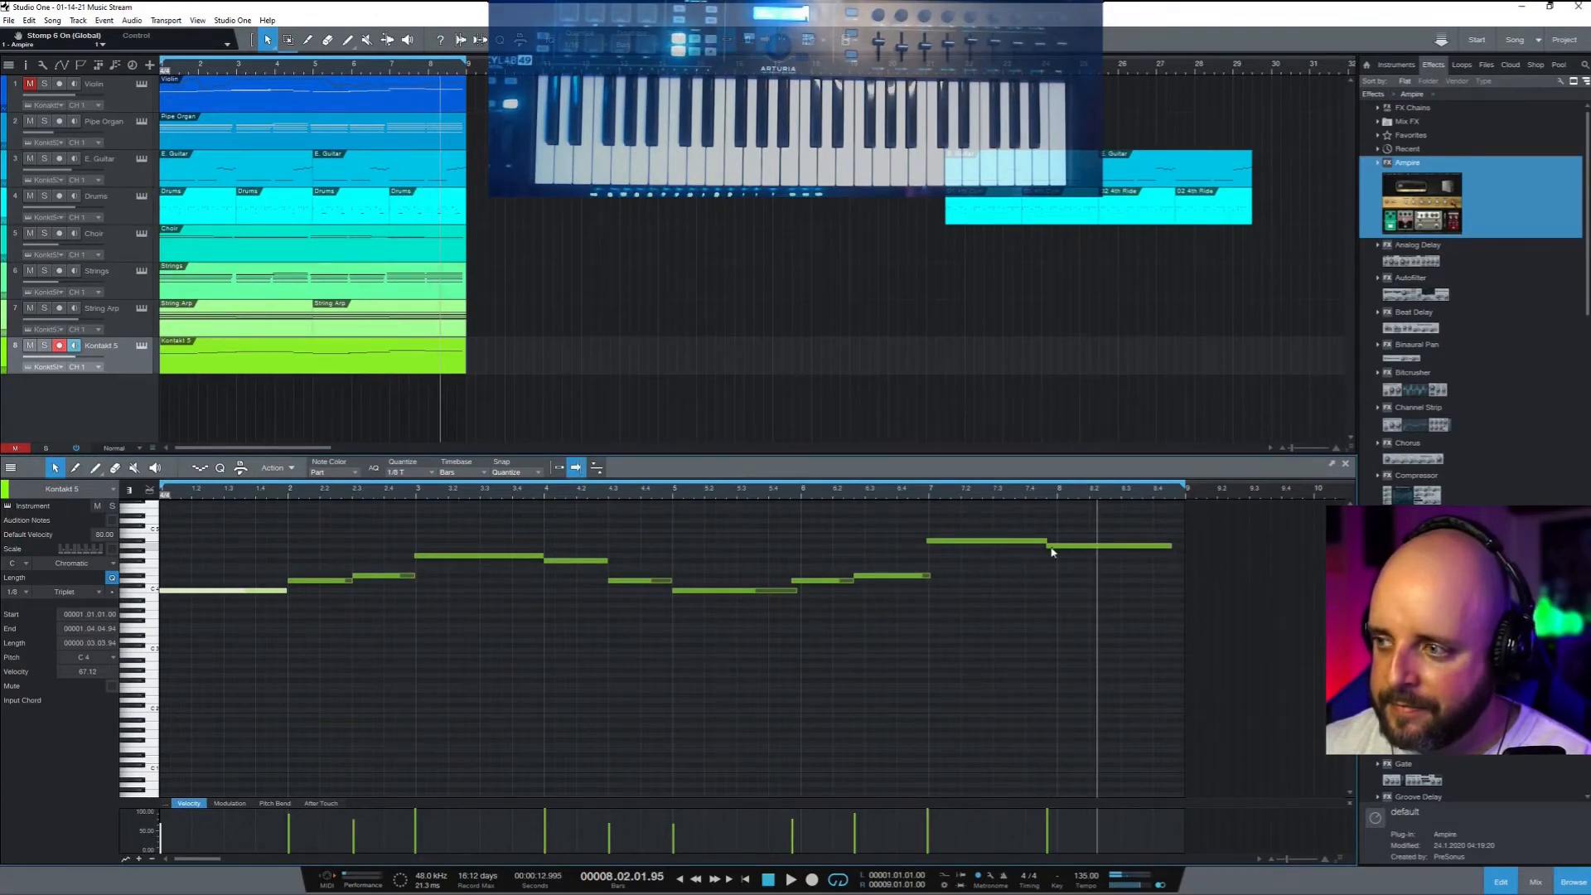
Start the last note at bar 8, shorten its end, and replay from the start
left_click_drag(1052, 552, 1057, 541)
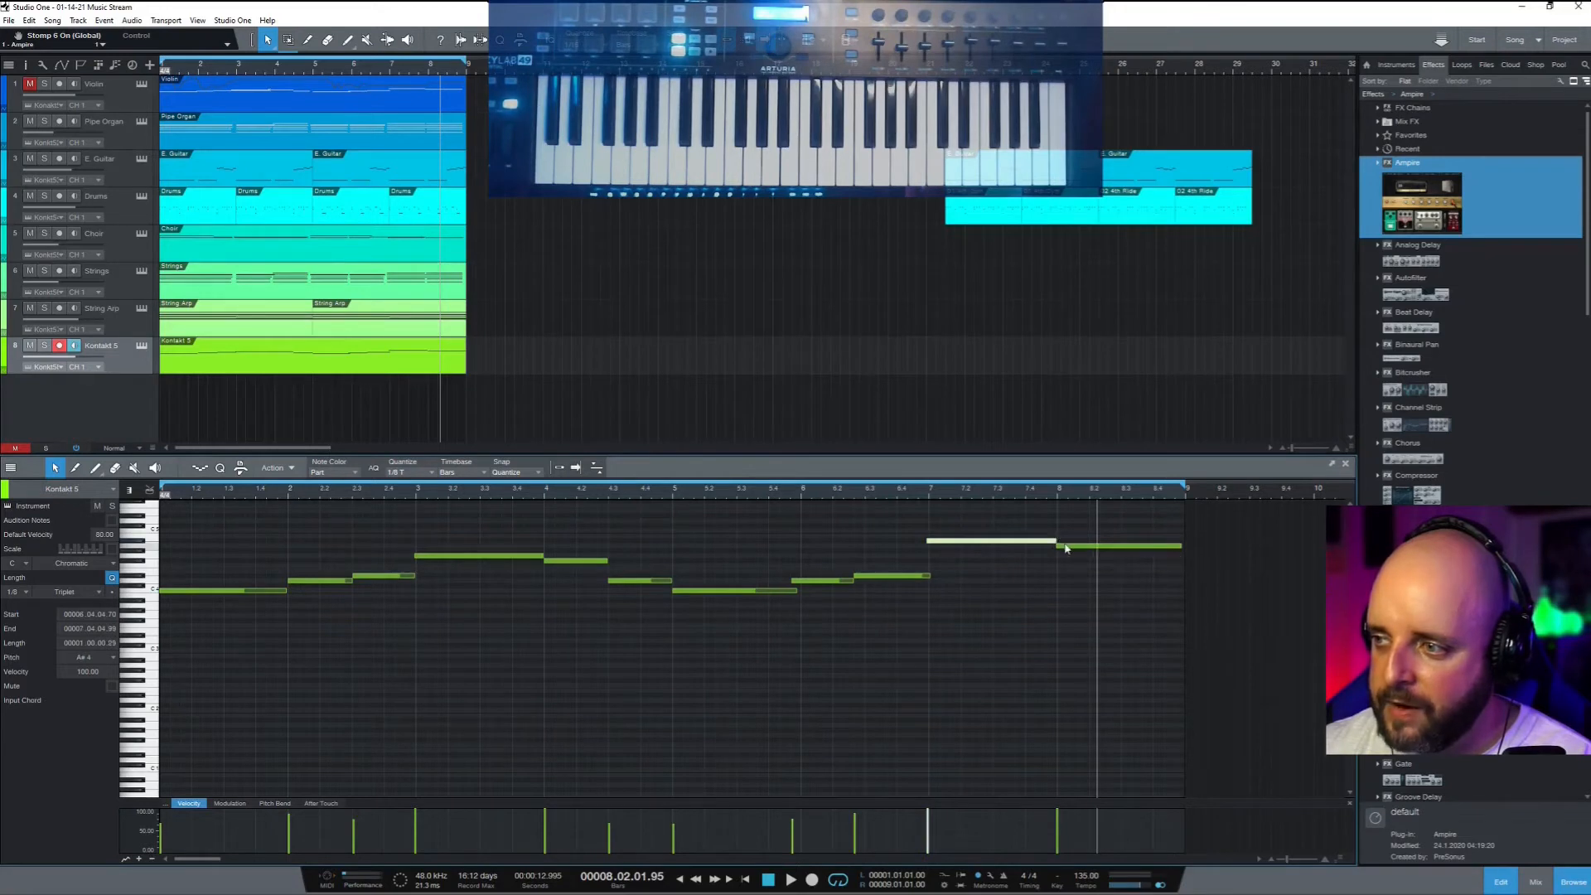
left_click(1066, 549)
left_click_drag(1069, 551, 1068, 550)
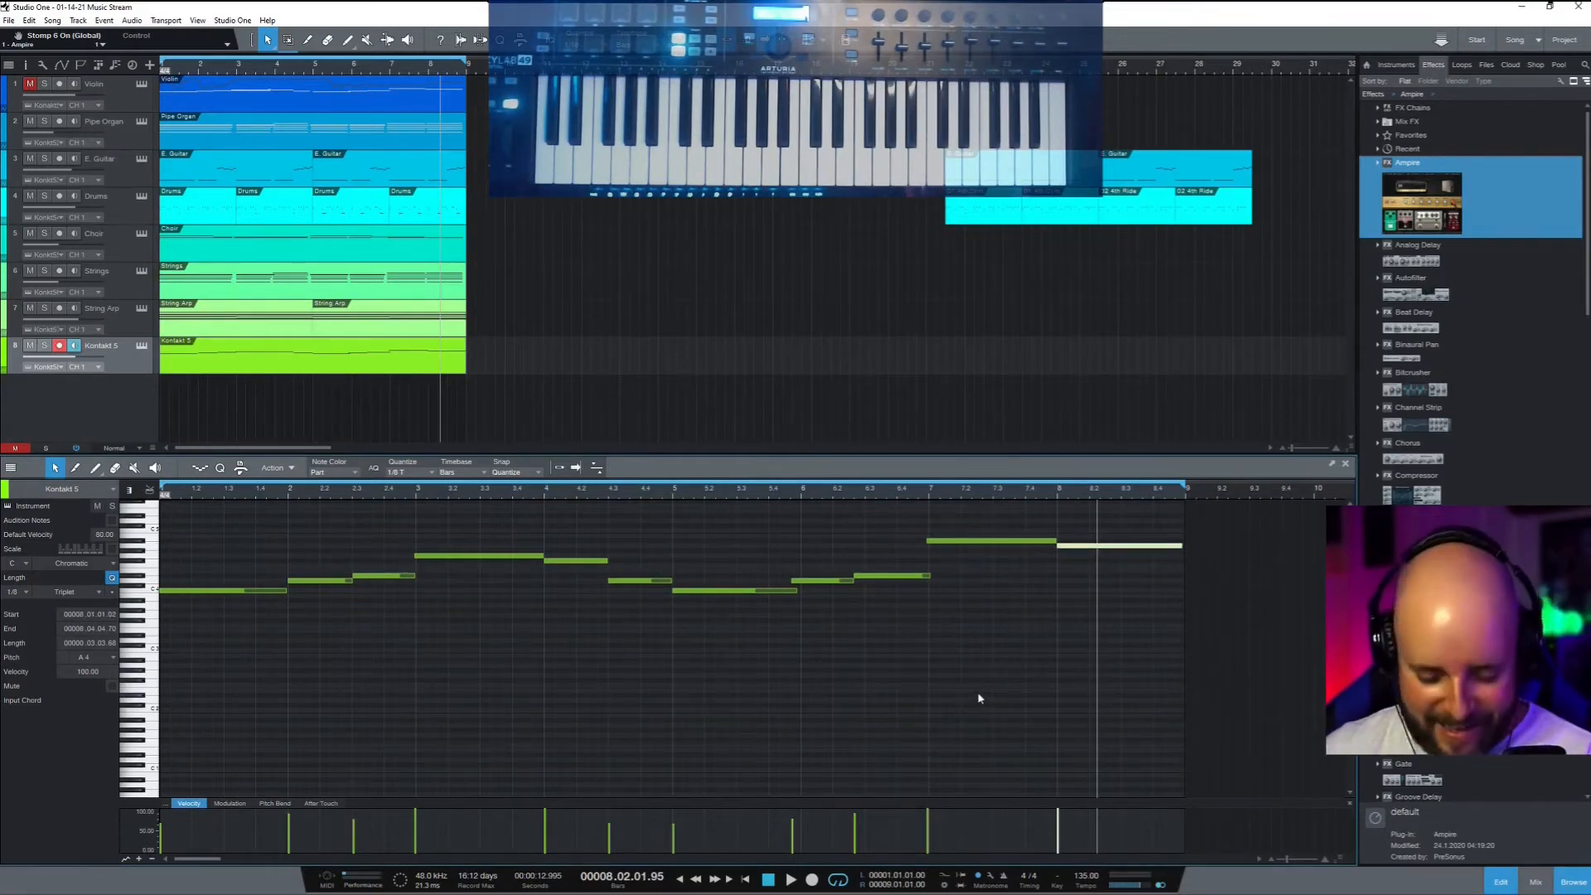
key("comma")
key("space")
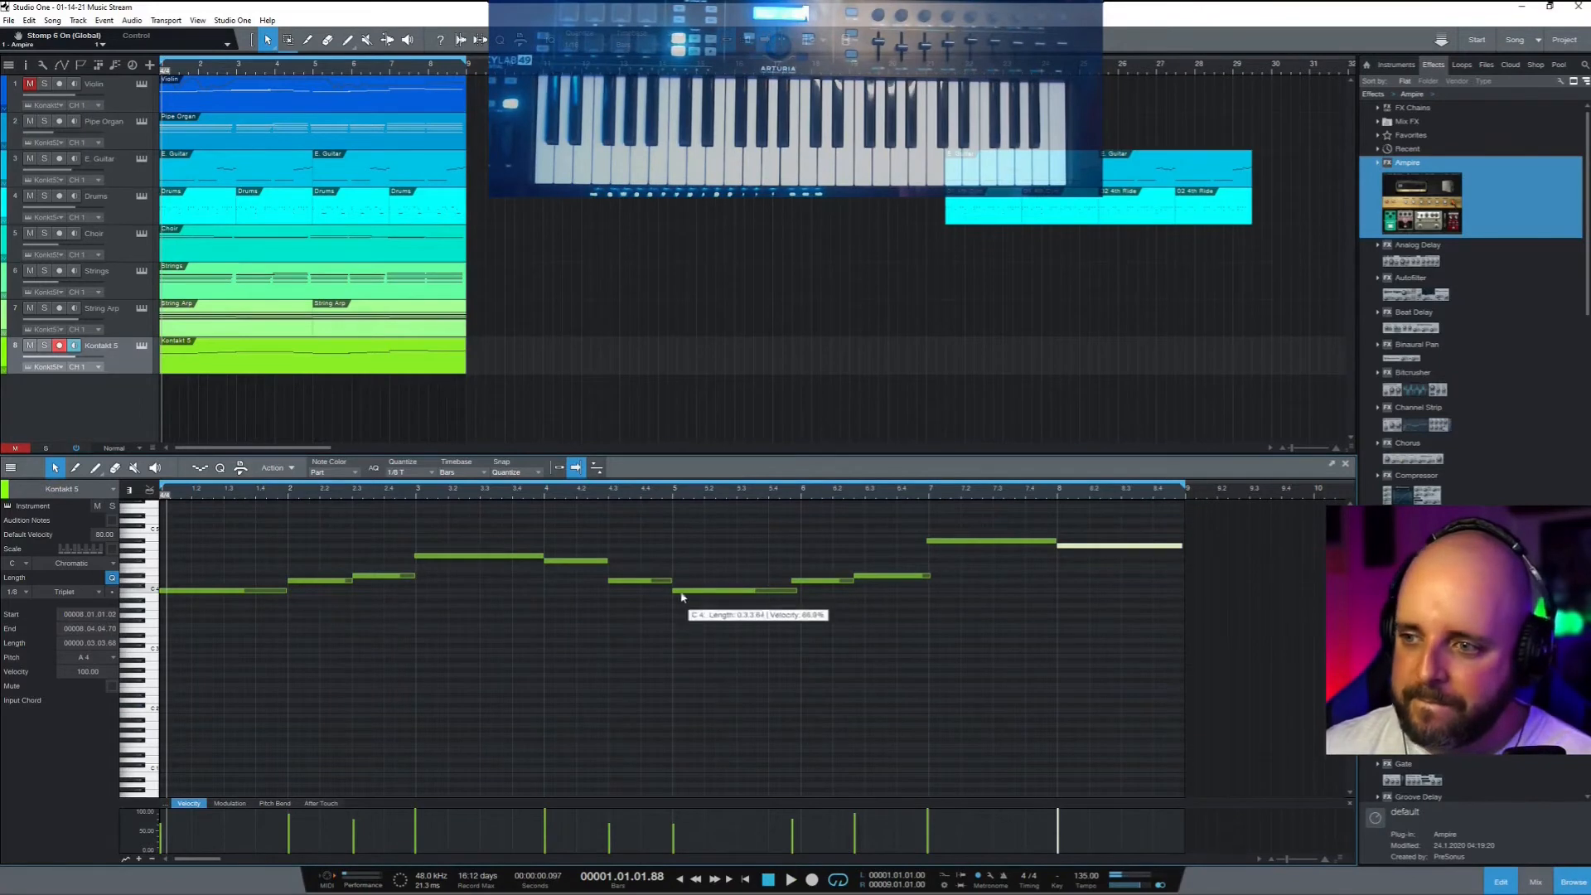
Move the D4 note to bar 6, another D4 to beat 4.3, and G4 to bar 3
left_click_drag(817, 583, 872, 577)
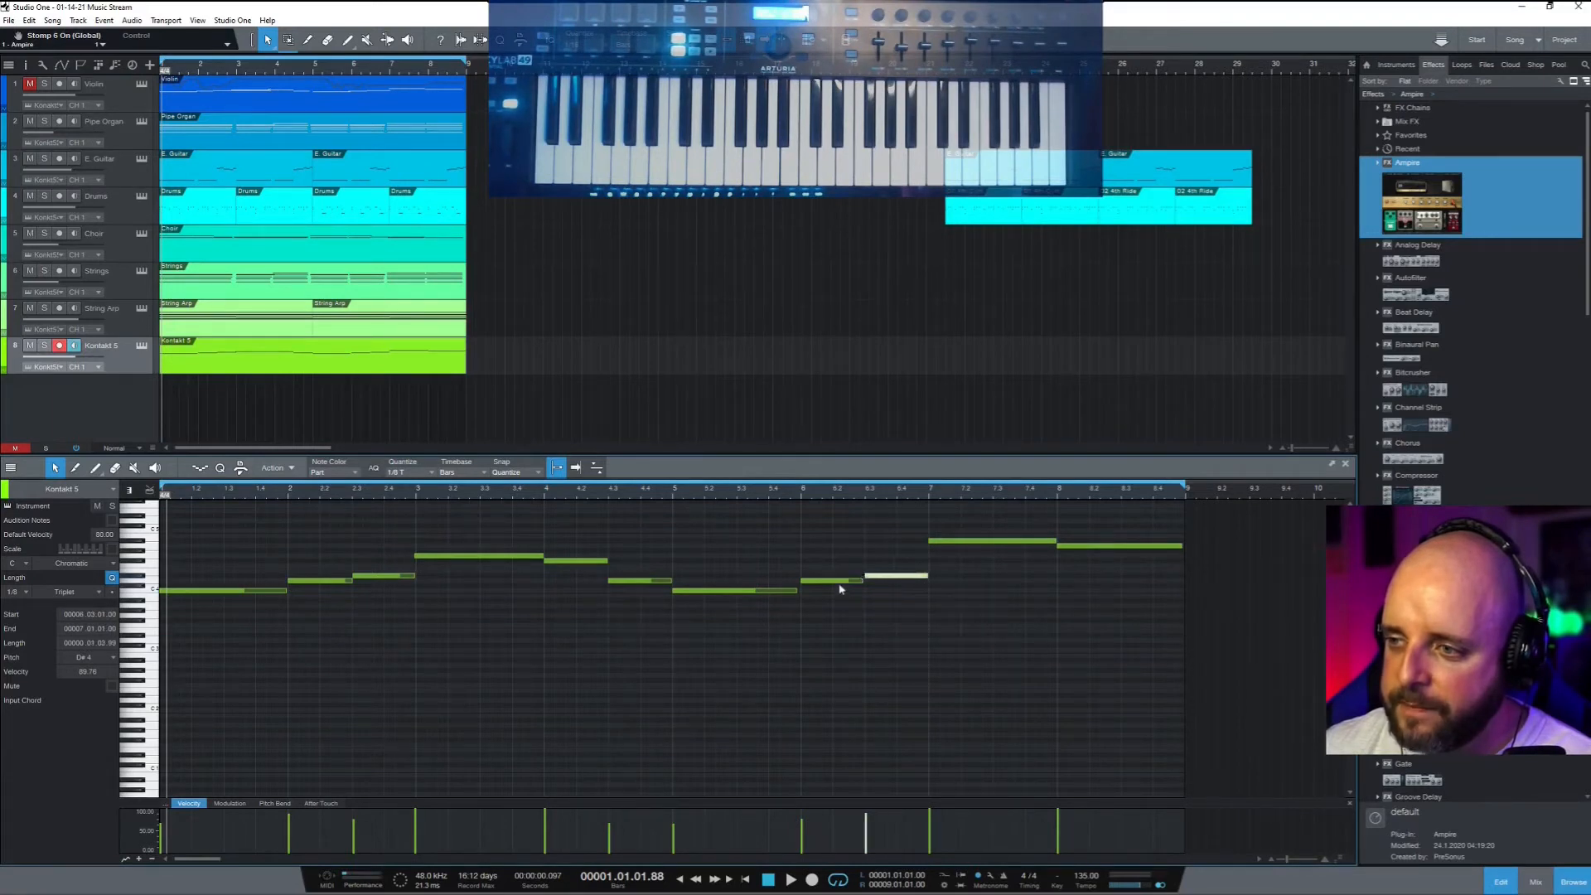
left_click(862, 580)
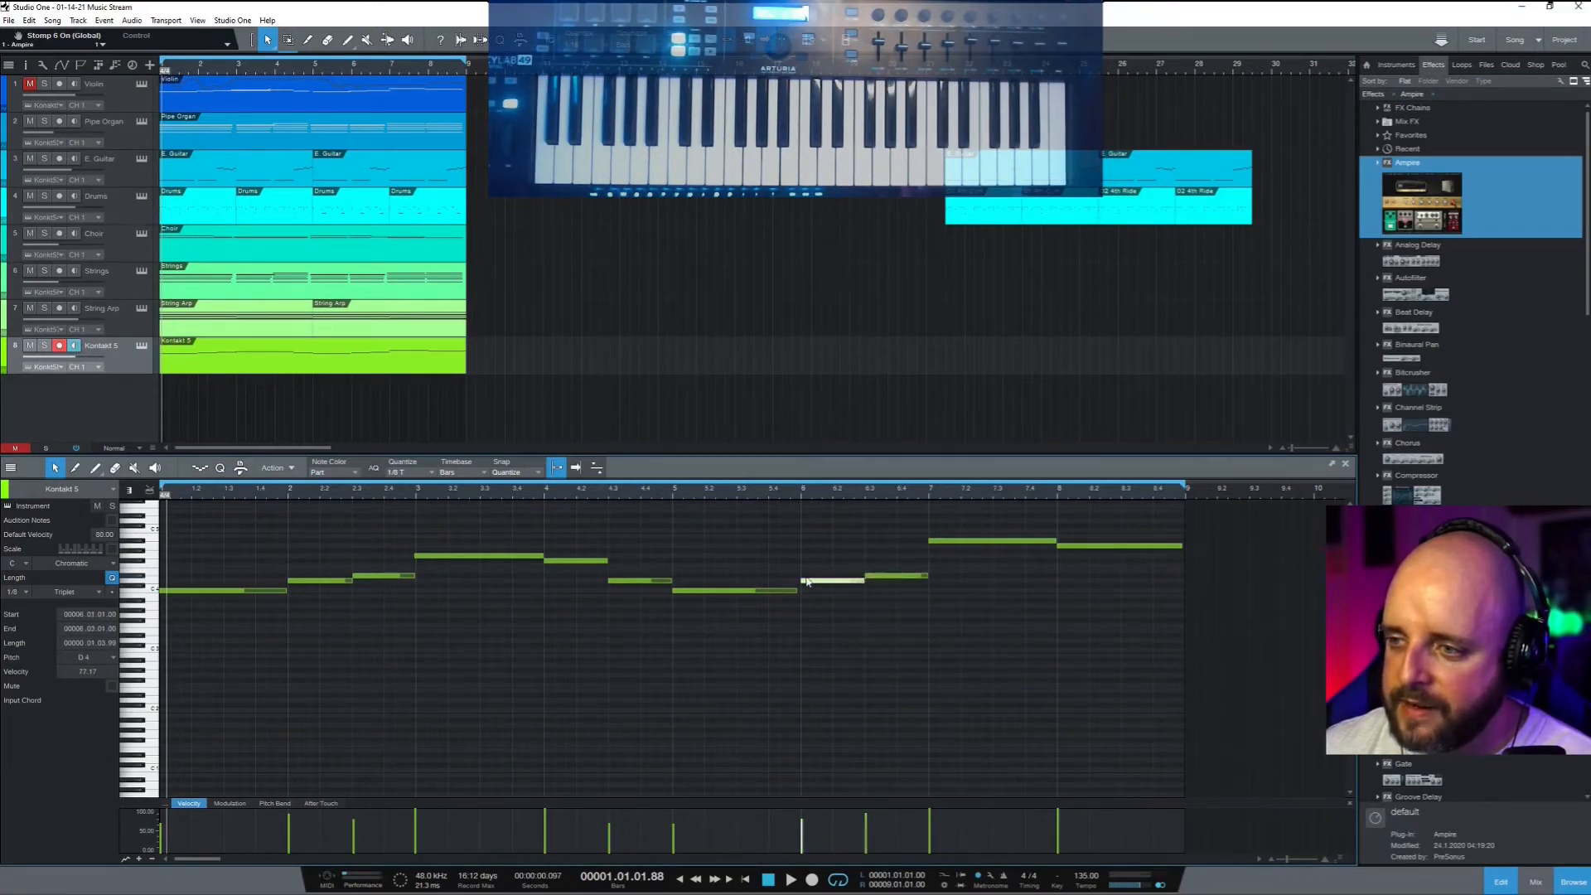
left_click_drag(797, 580, 799, 583)
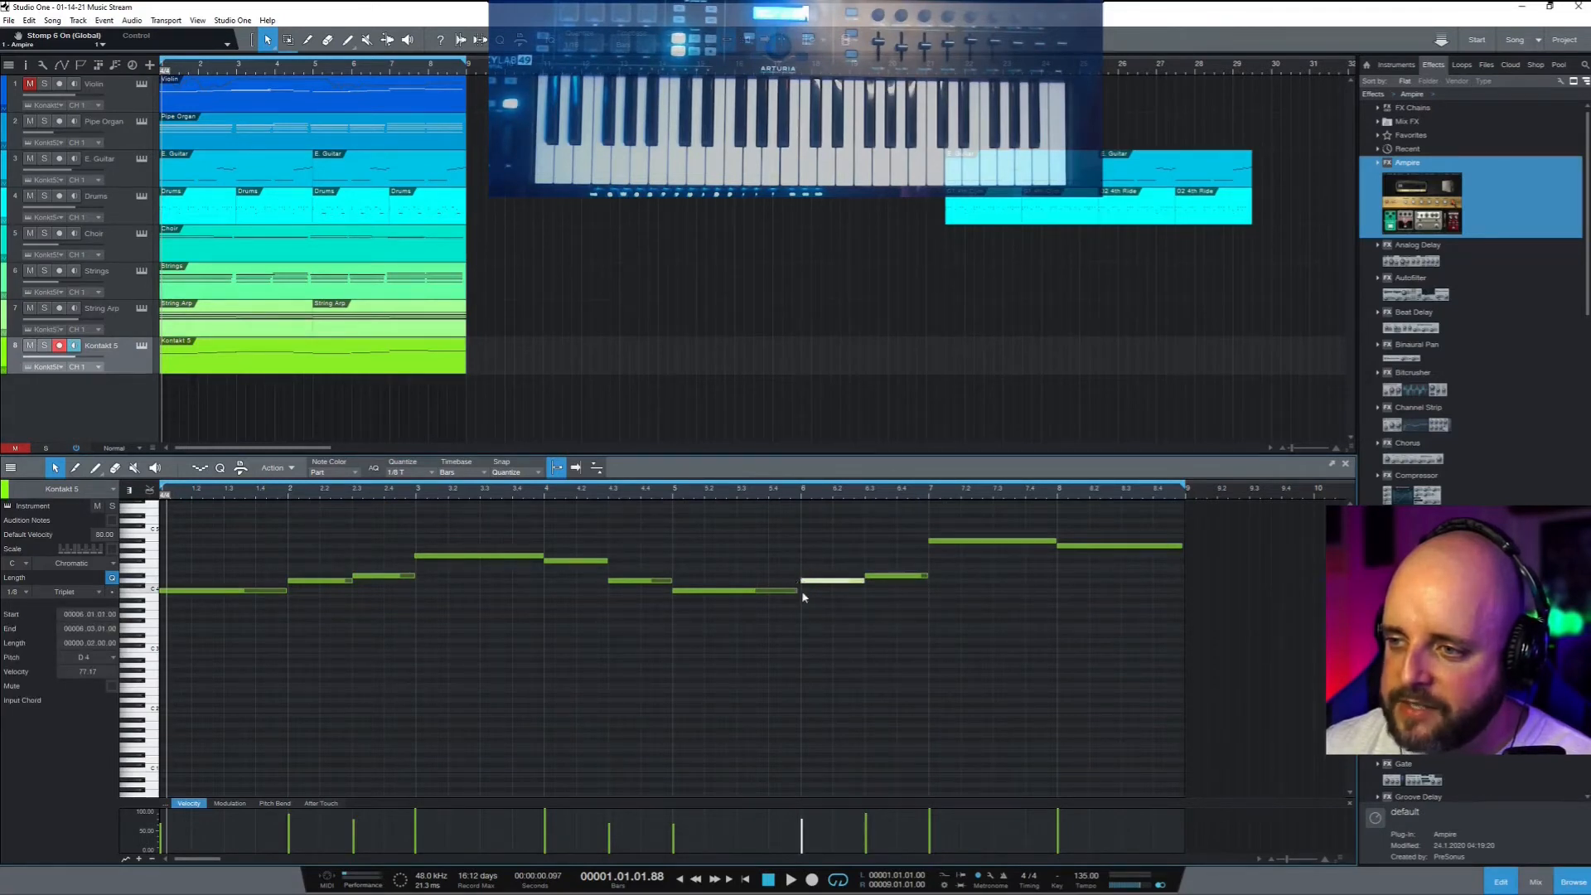
left_click(793, 591)
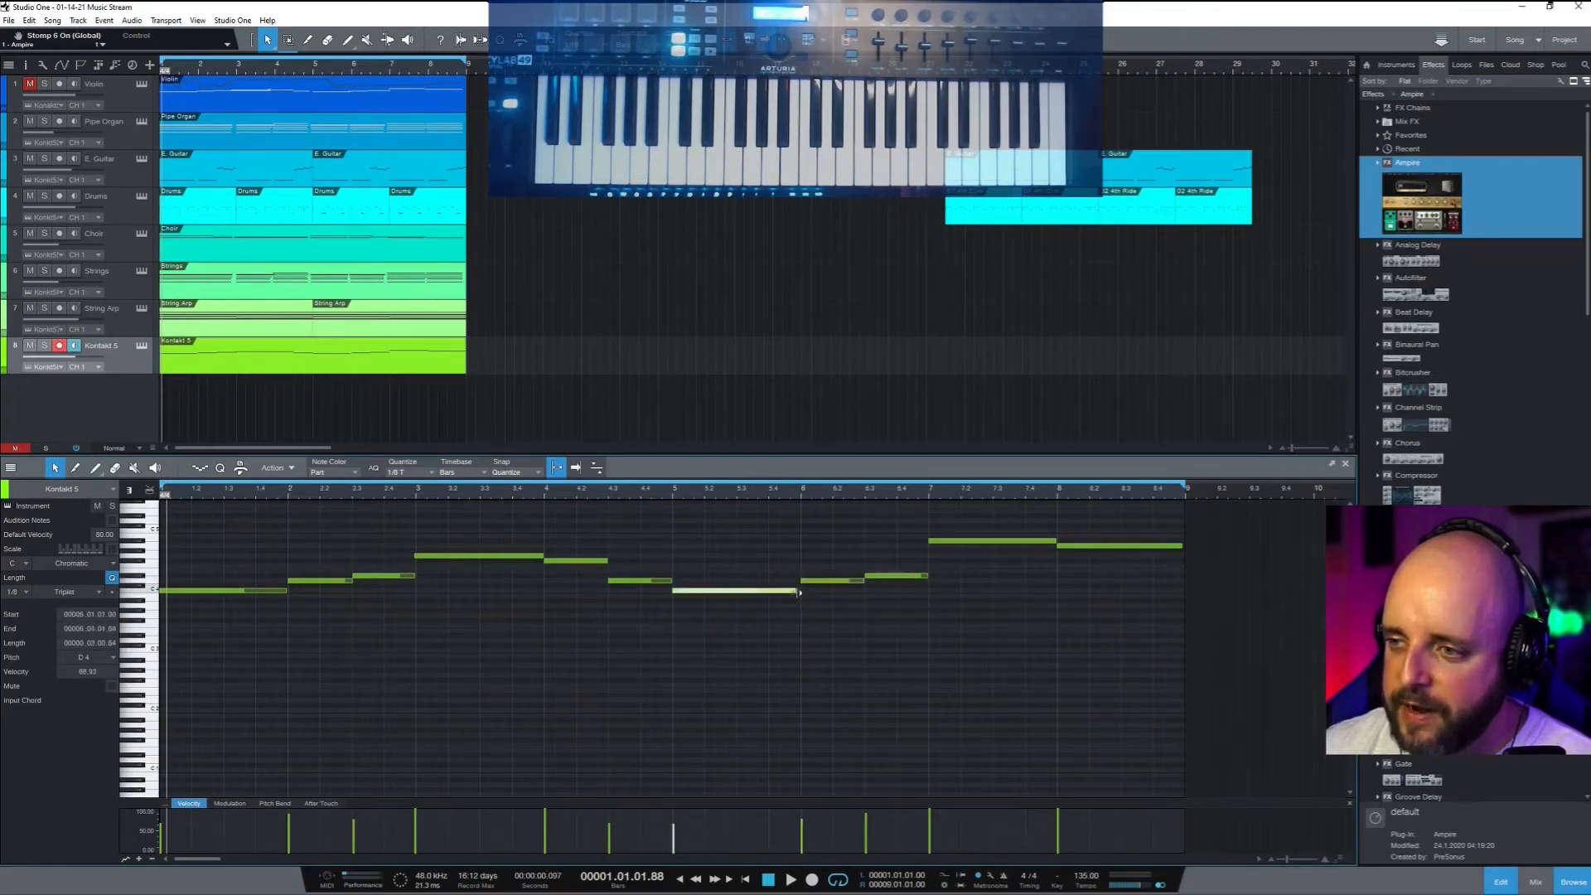
left_click(674, 581)
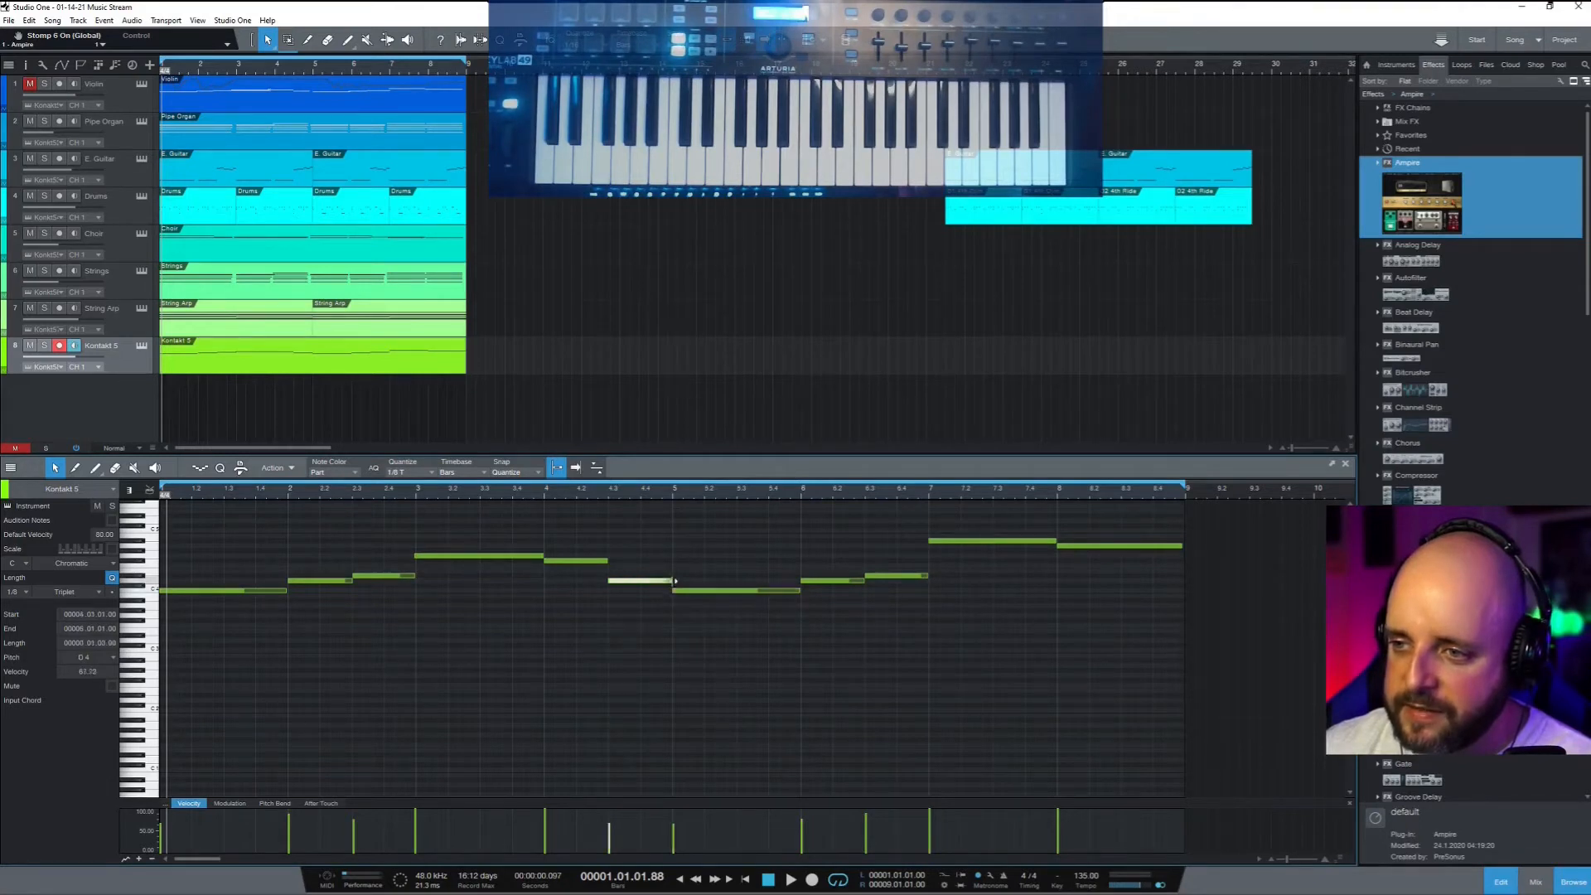
left_click_drag(616, 583, 608, 582)
left_click(607, 562)
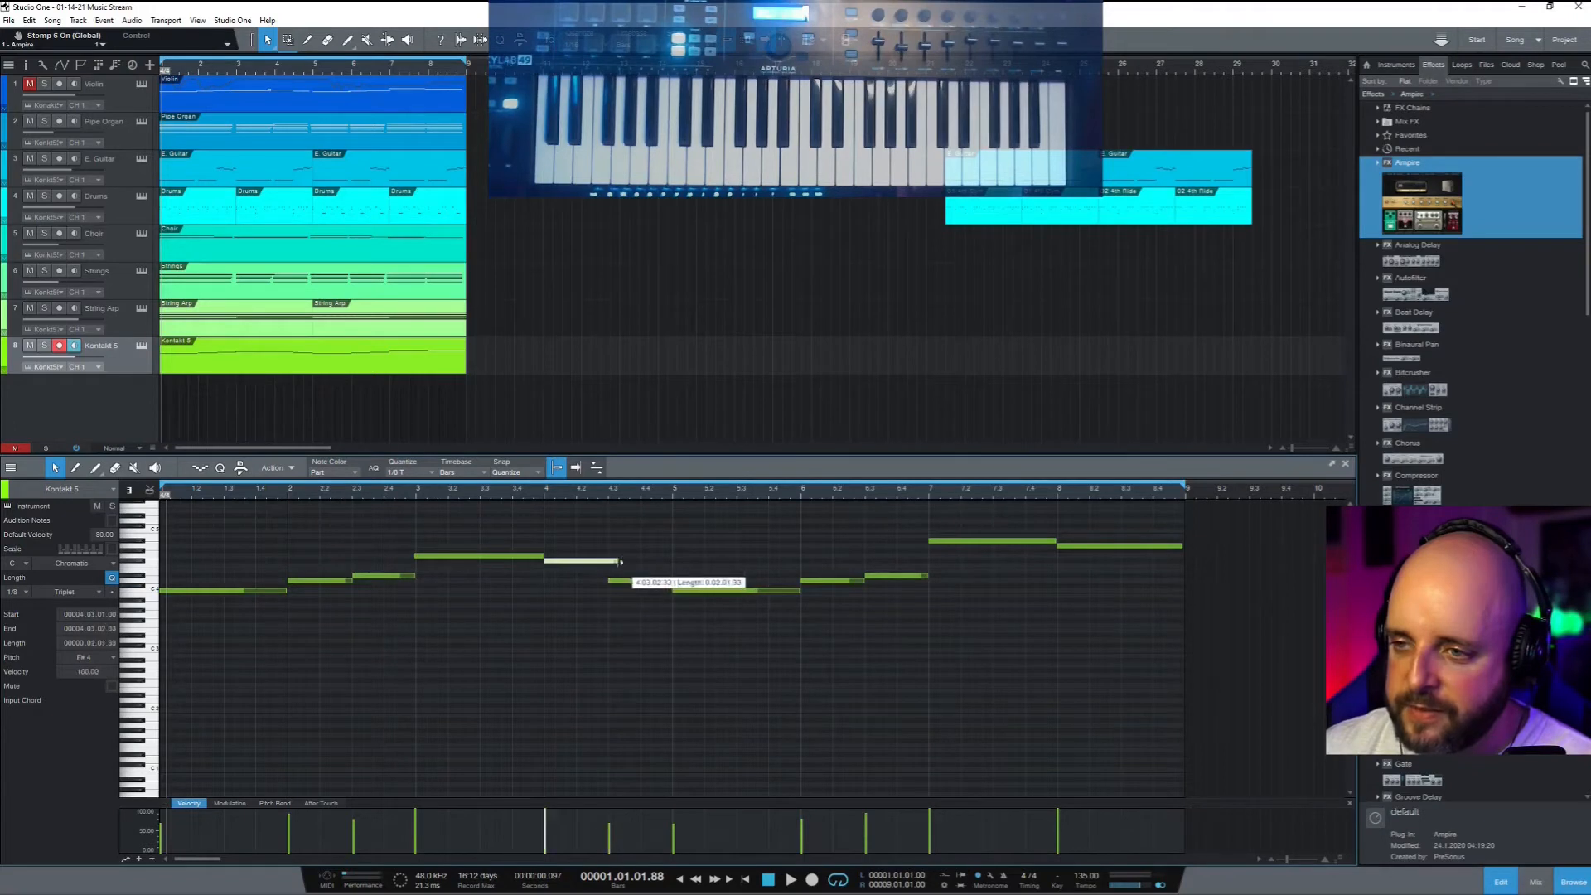
left_click(542, 555)
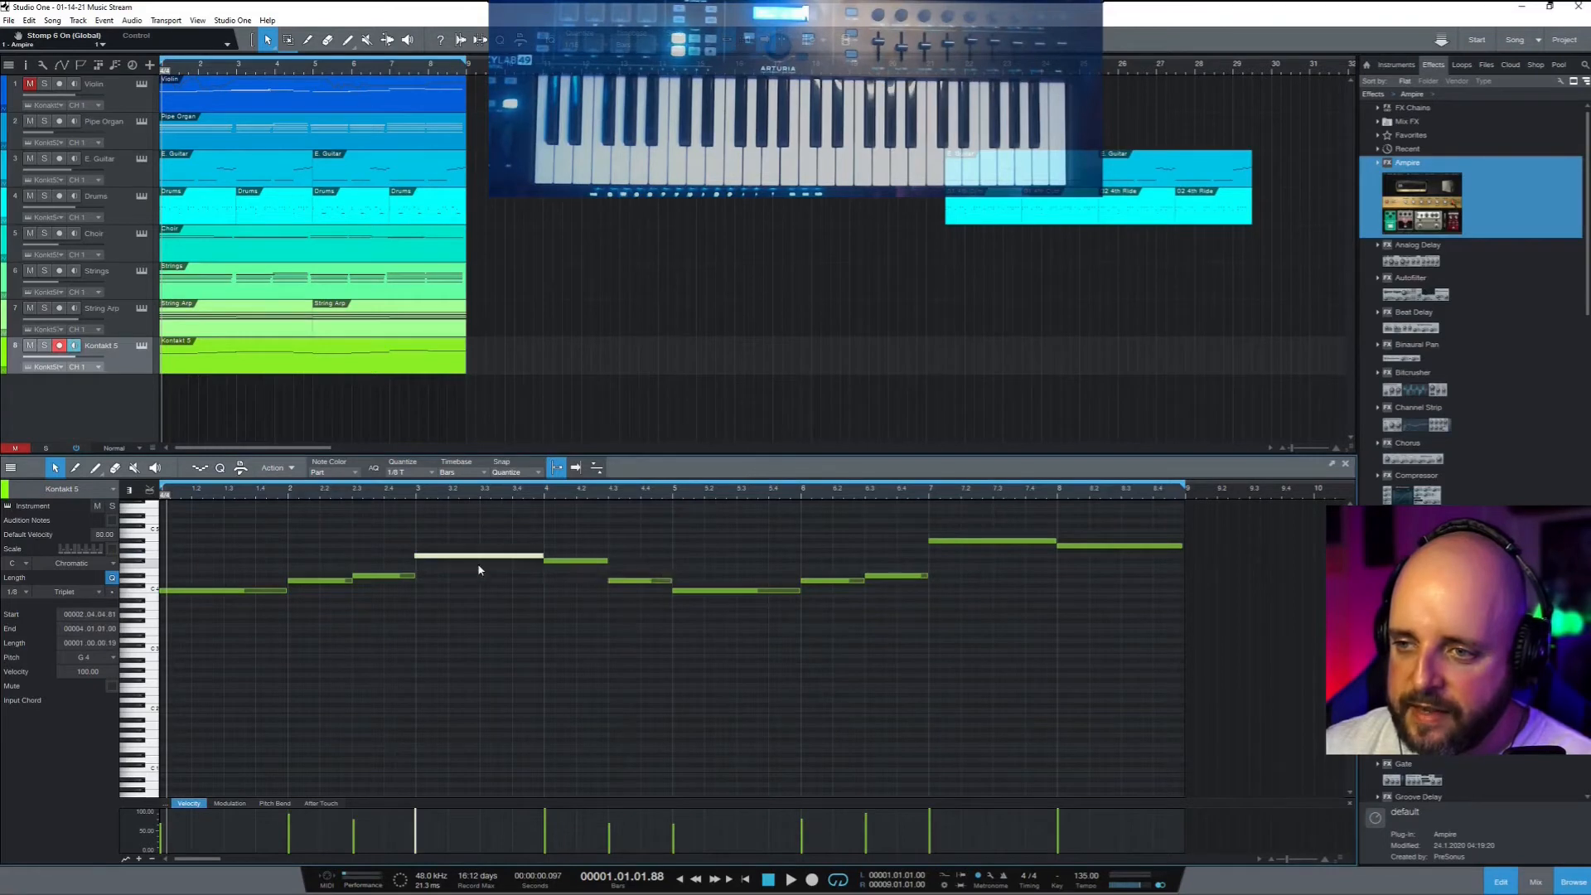
left_click_drag(410, 560, 420, 580)
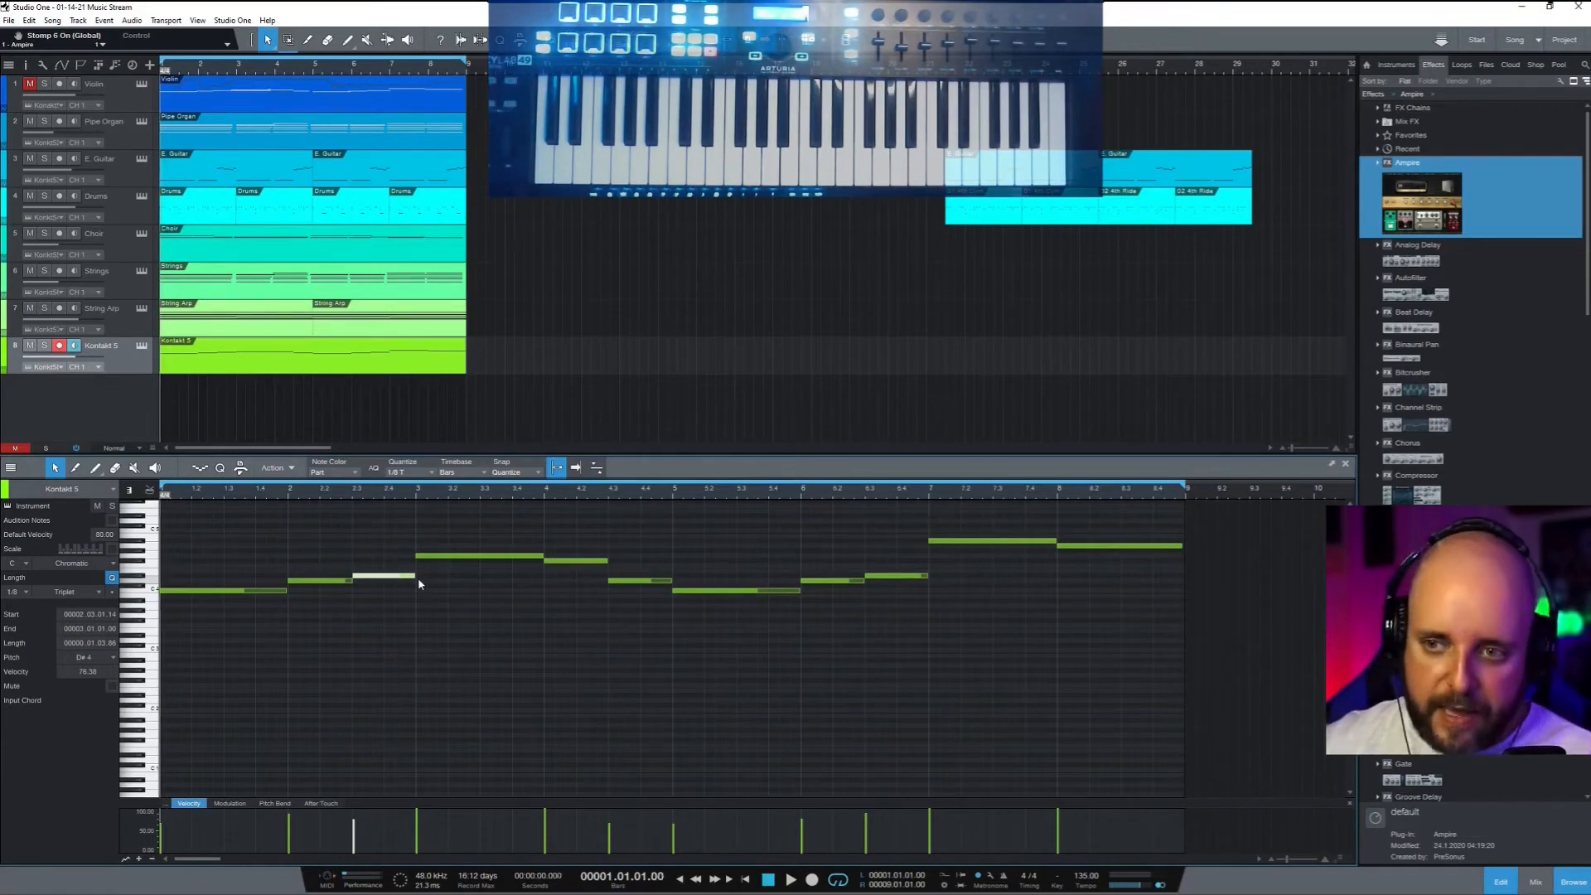
Mute the String Arp track during playback, then stop and deselect the note
key("space")
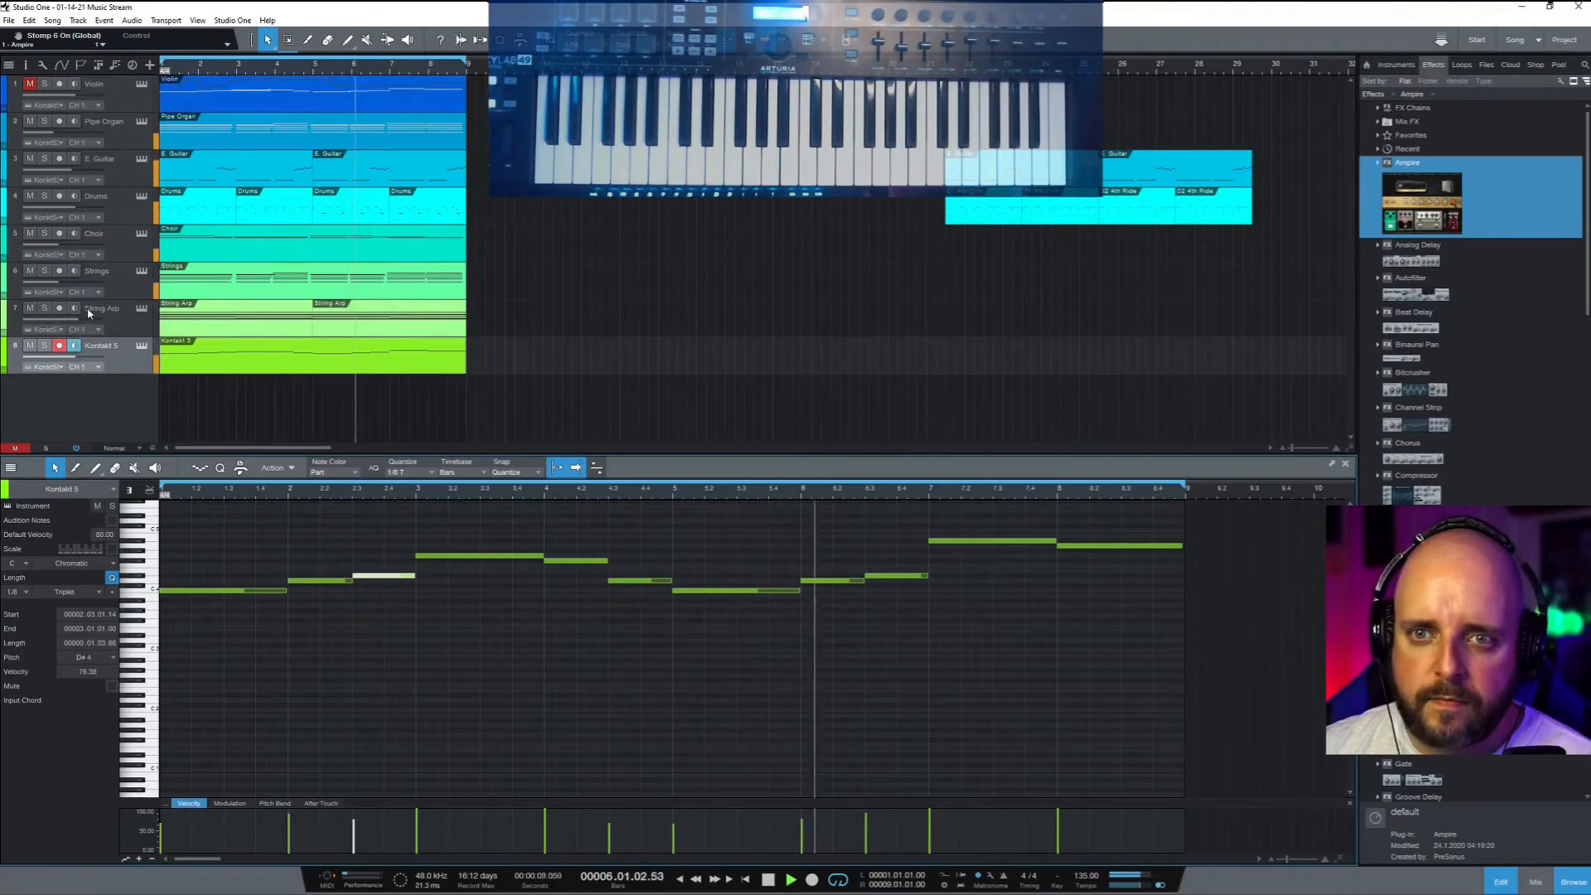
left_click(32, 310)
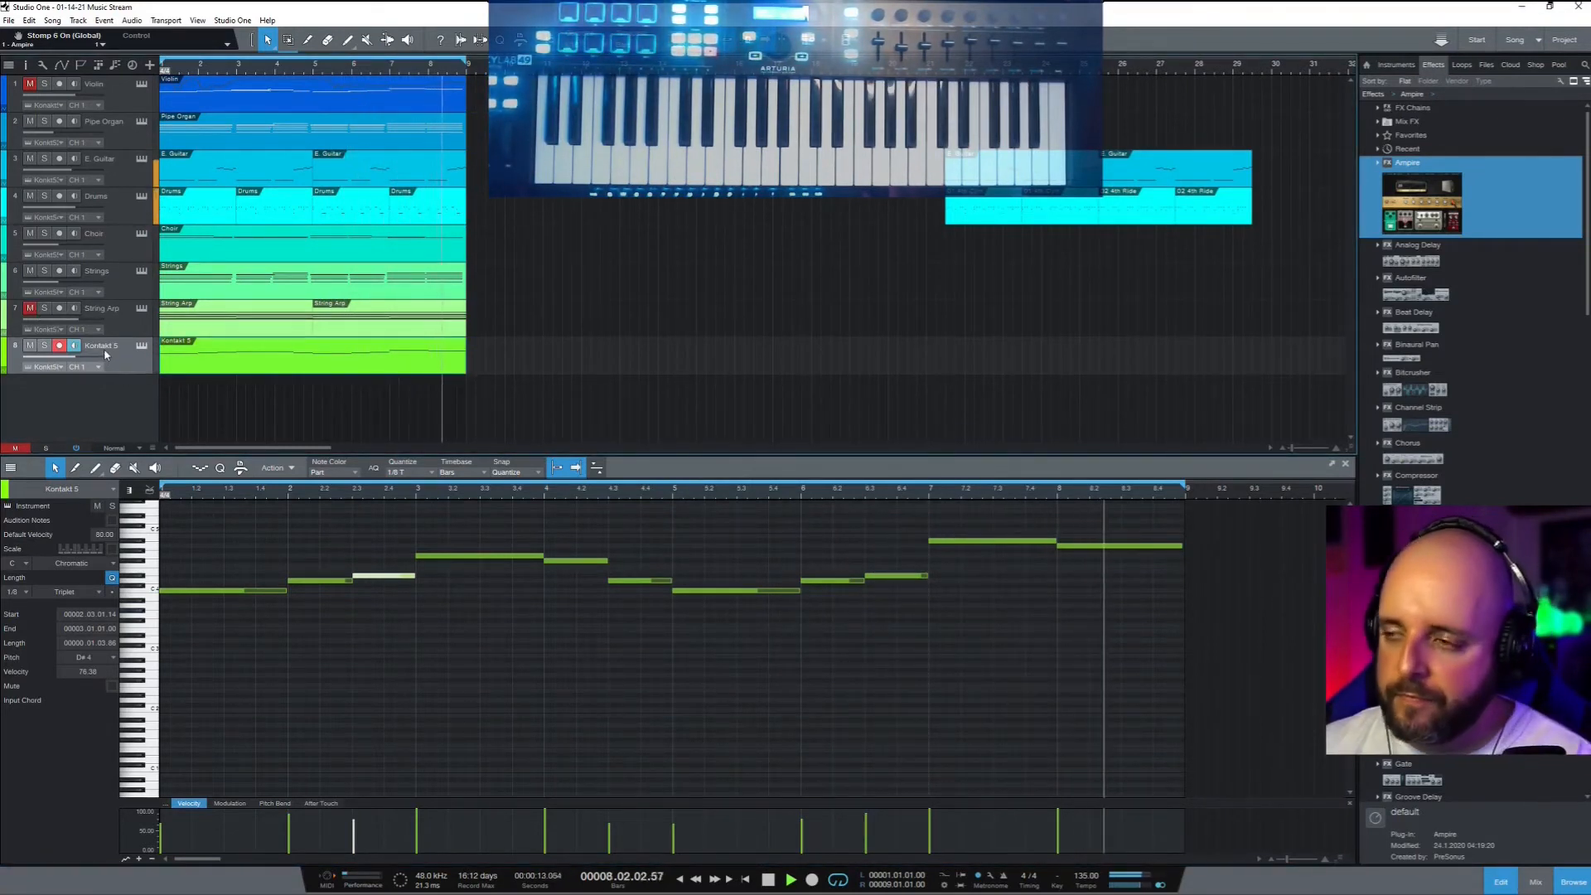
key("space")
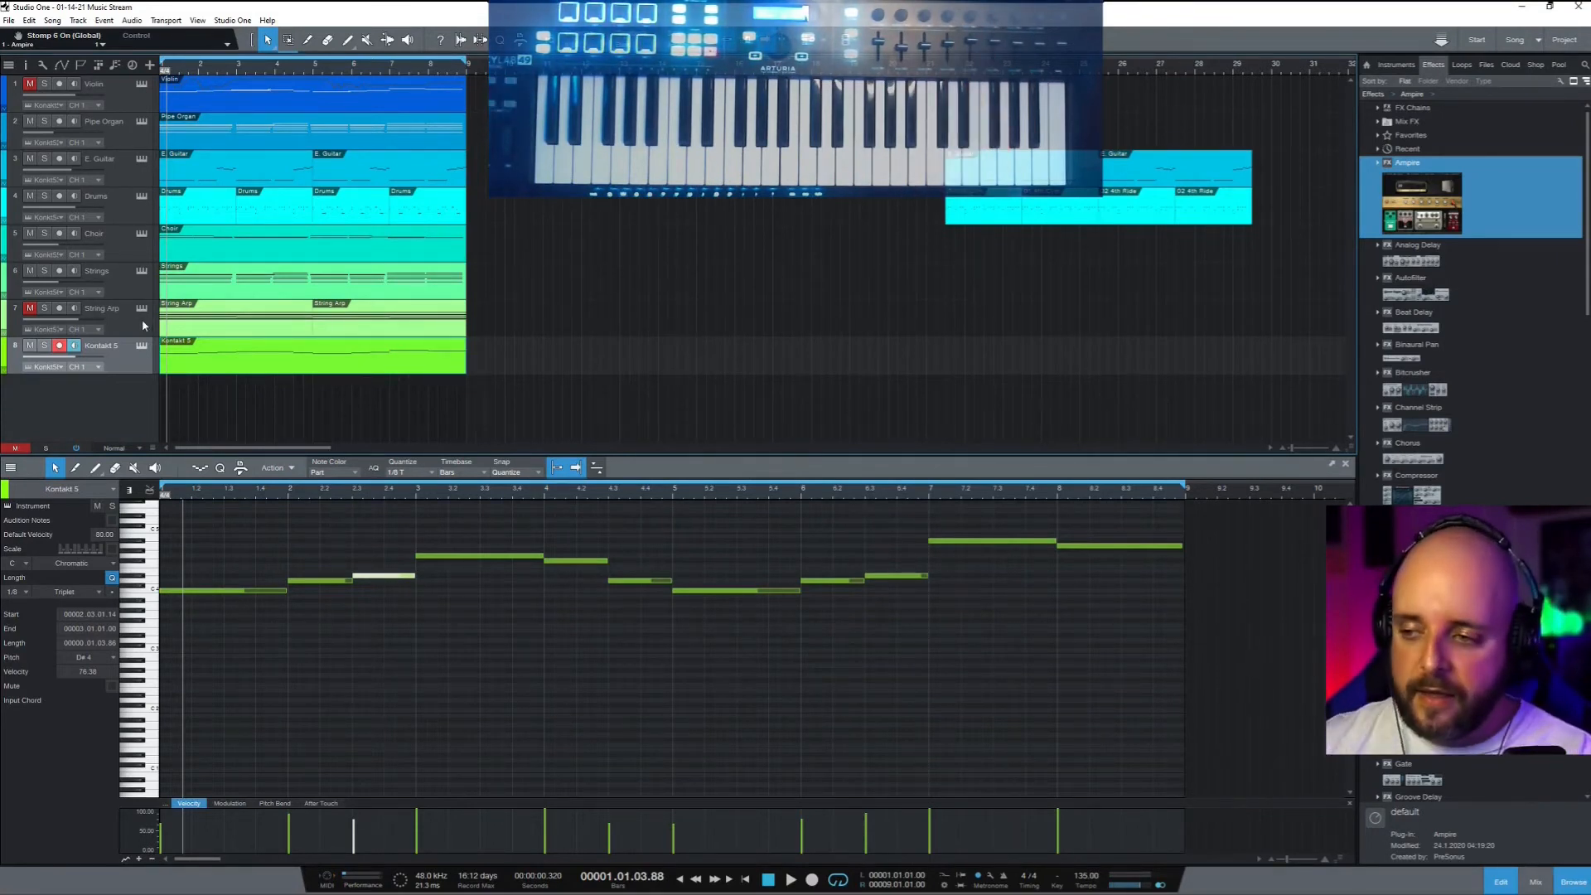
left_click(858, 710)
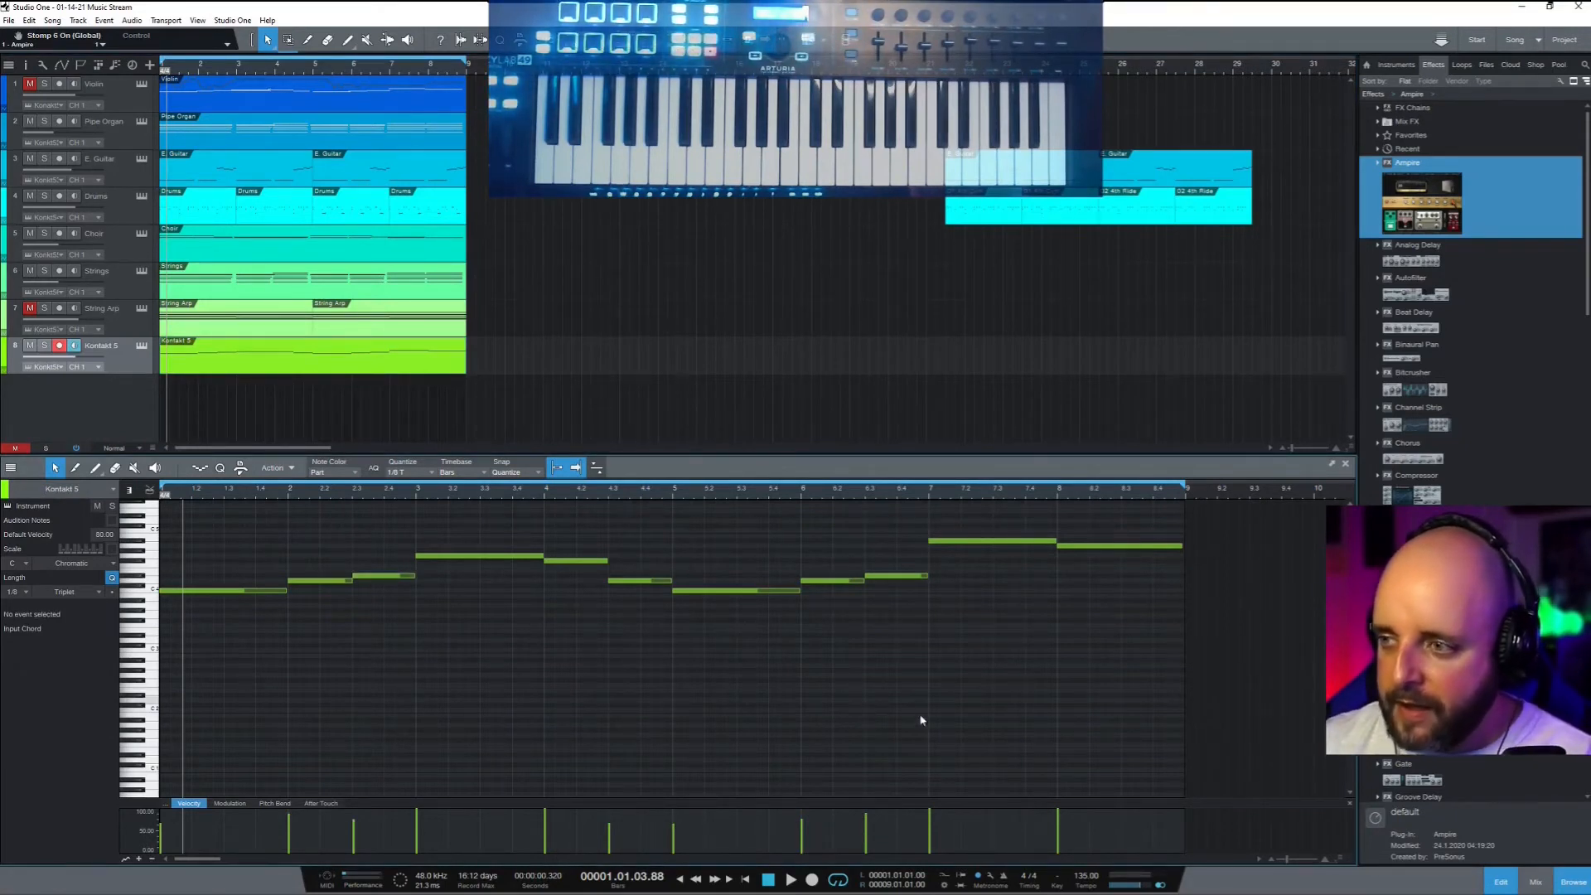
Transpose every melody note up an octave and audition it from the song start
scroll(911, 729, "up", 3)
left_click_drag(1135, 752, 149, 587)
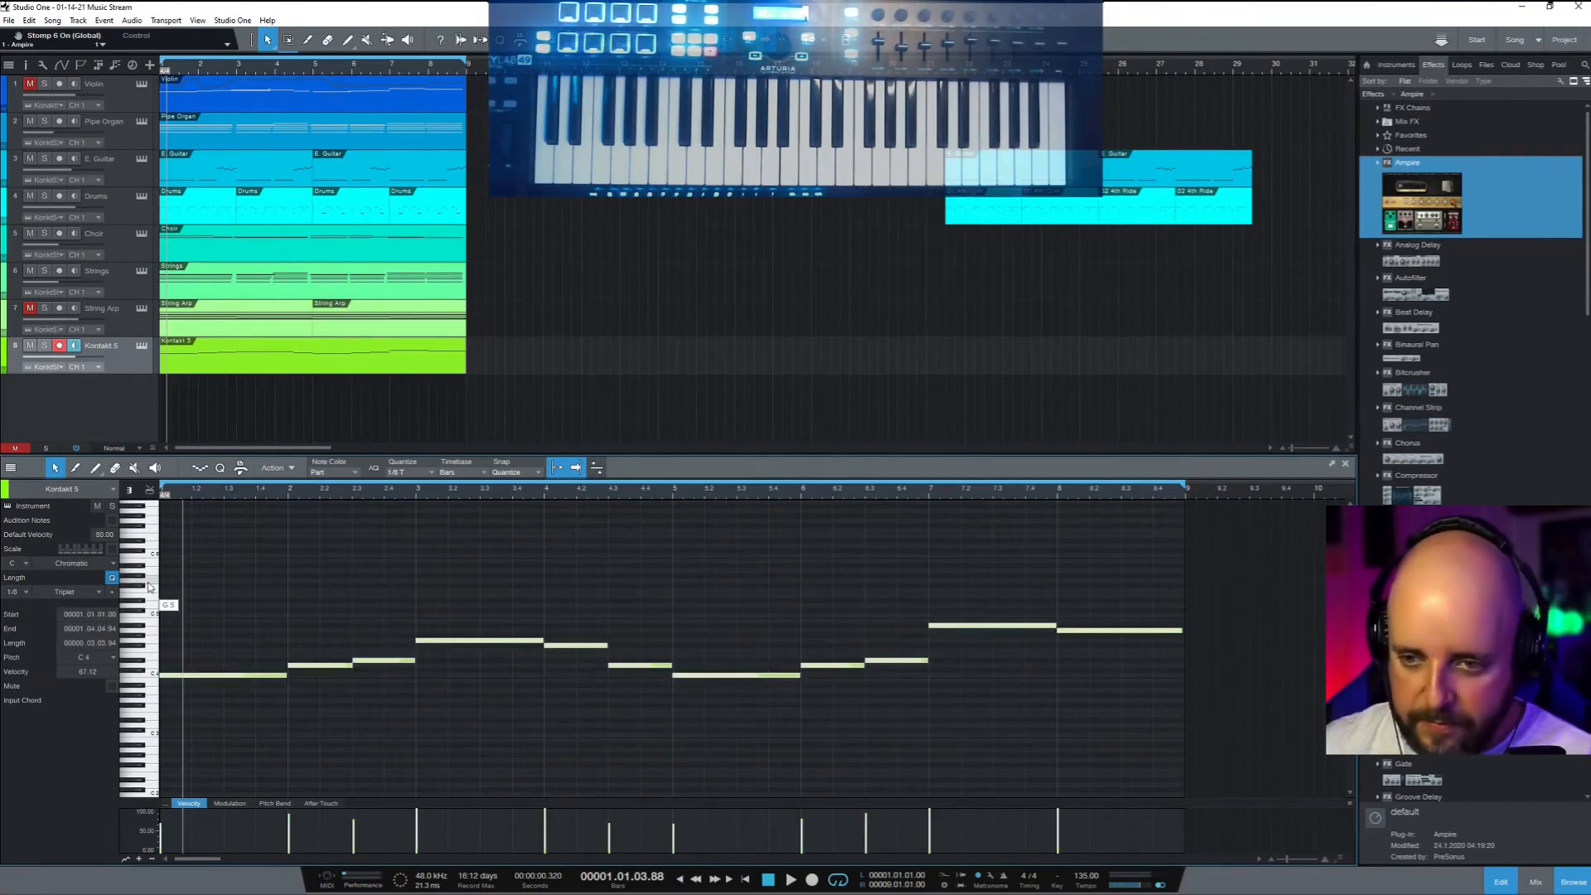
key("Up")
key("Up")
key("Up")
key("Up")
key("Up")
key("Up")
key("Up")
key("Up")
key("Up")
key("Up")
key("Up")
key("Up")
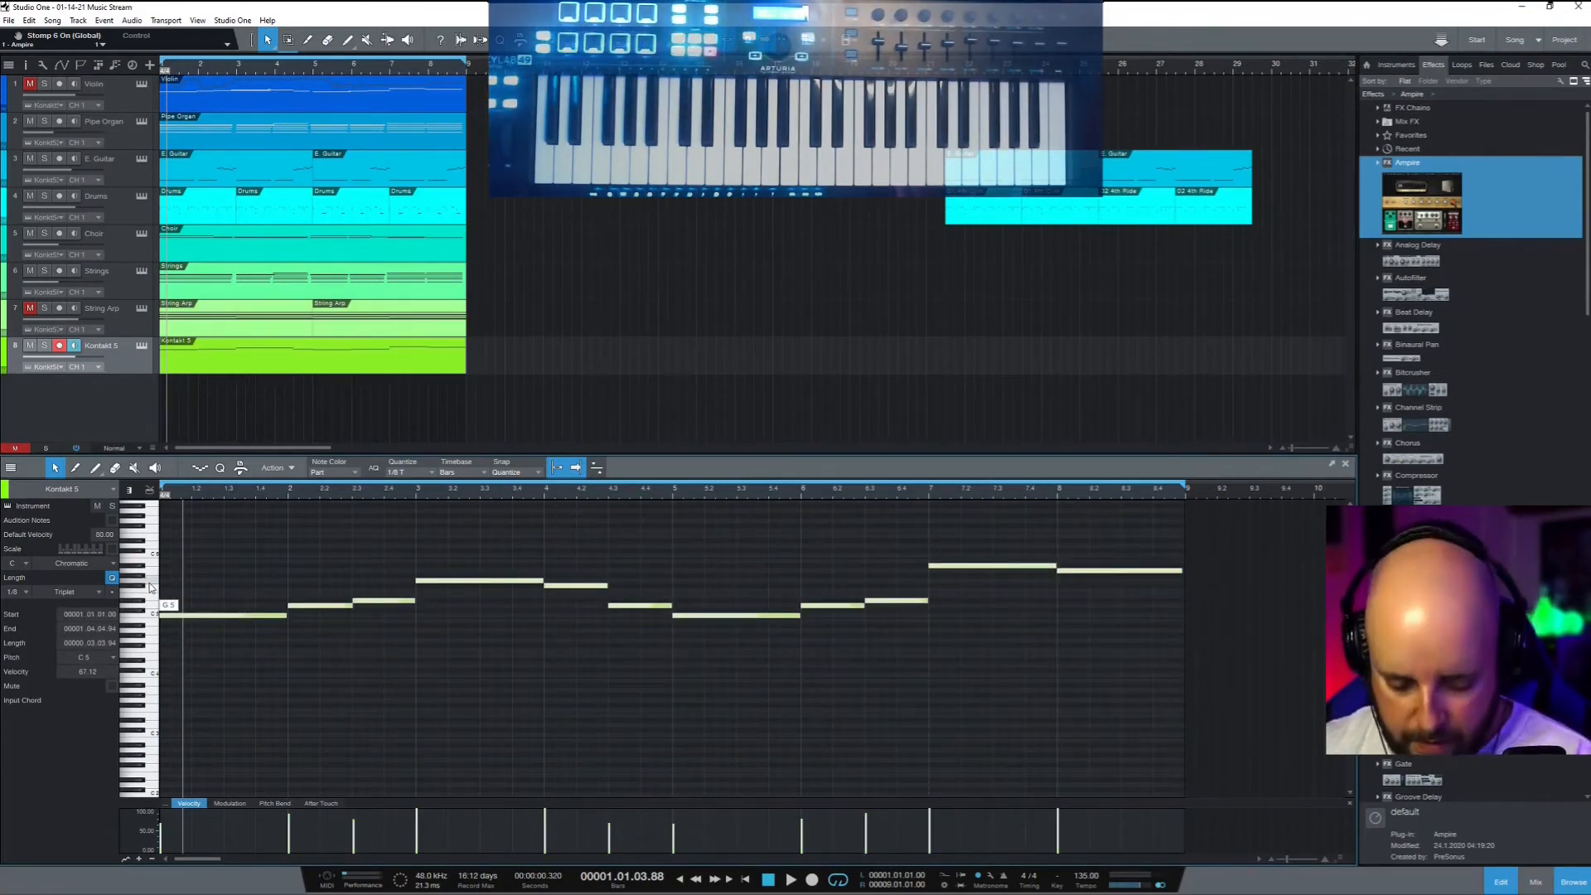
key("comma")
key("space")
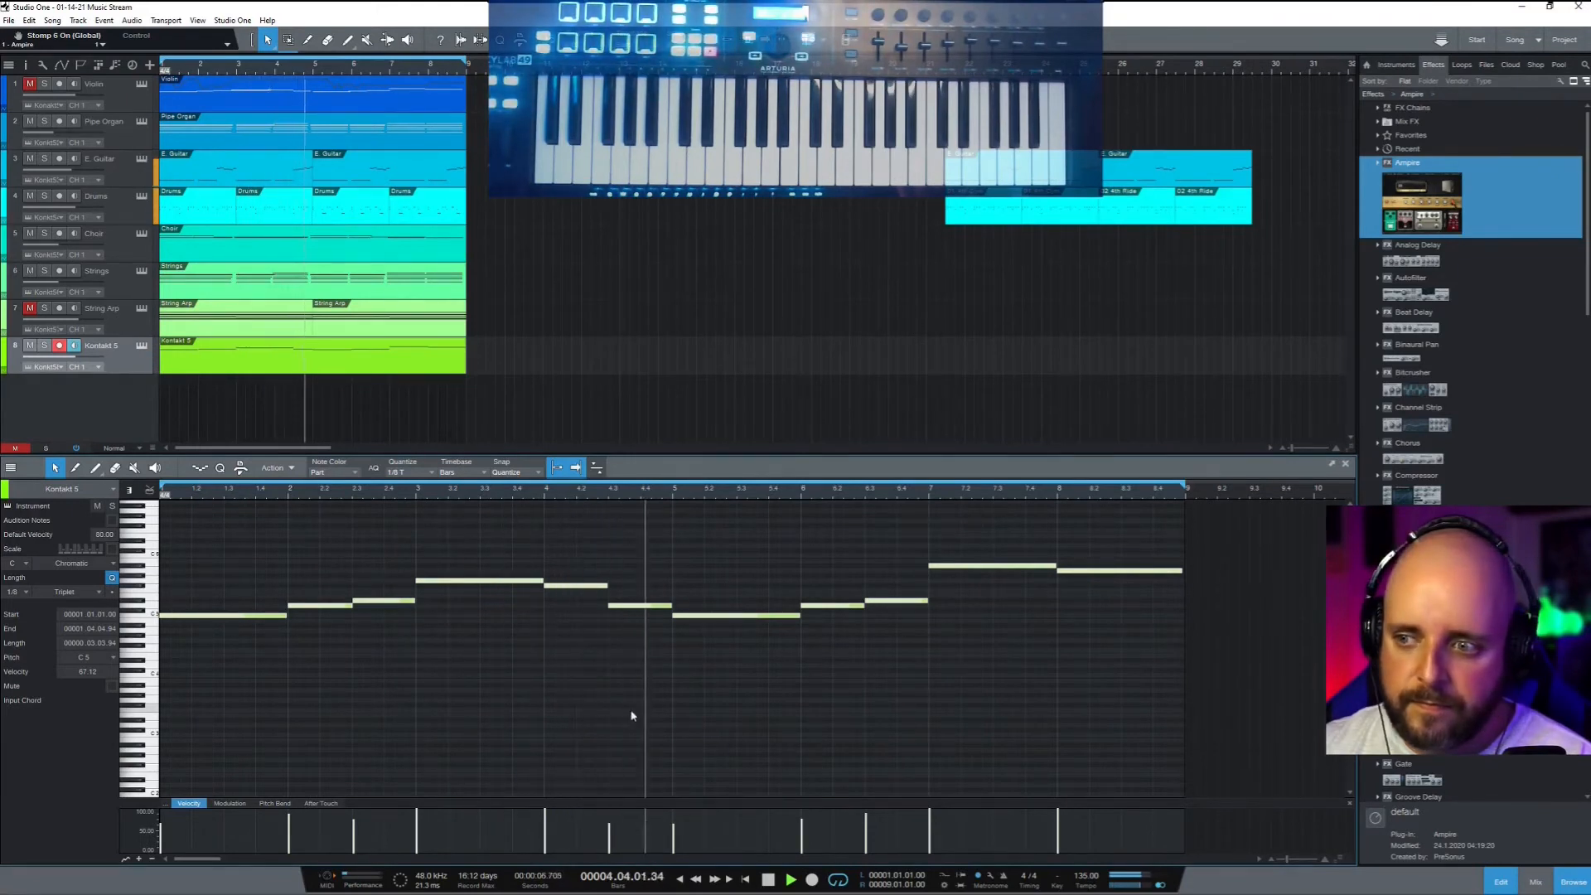
key("space")
Select the bar 4.3 note, replay the phrase, then select the last two notes
left_click(639, 606)
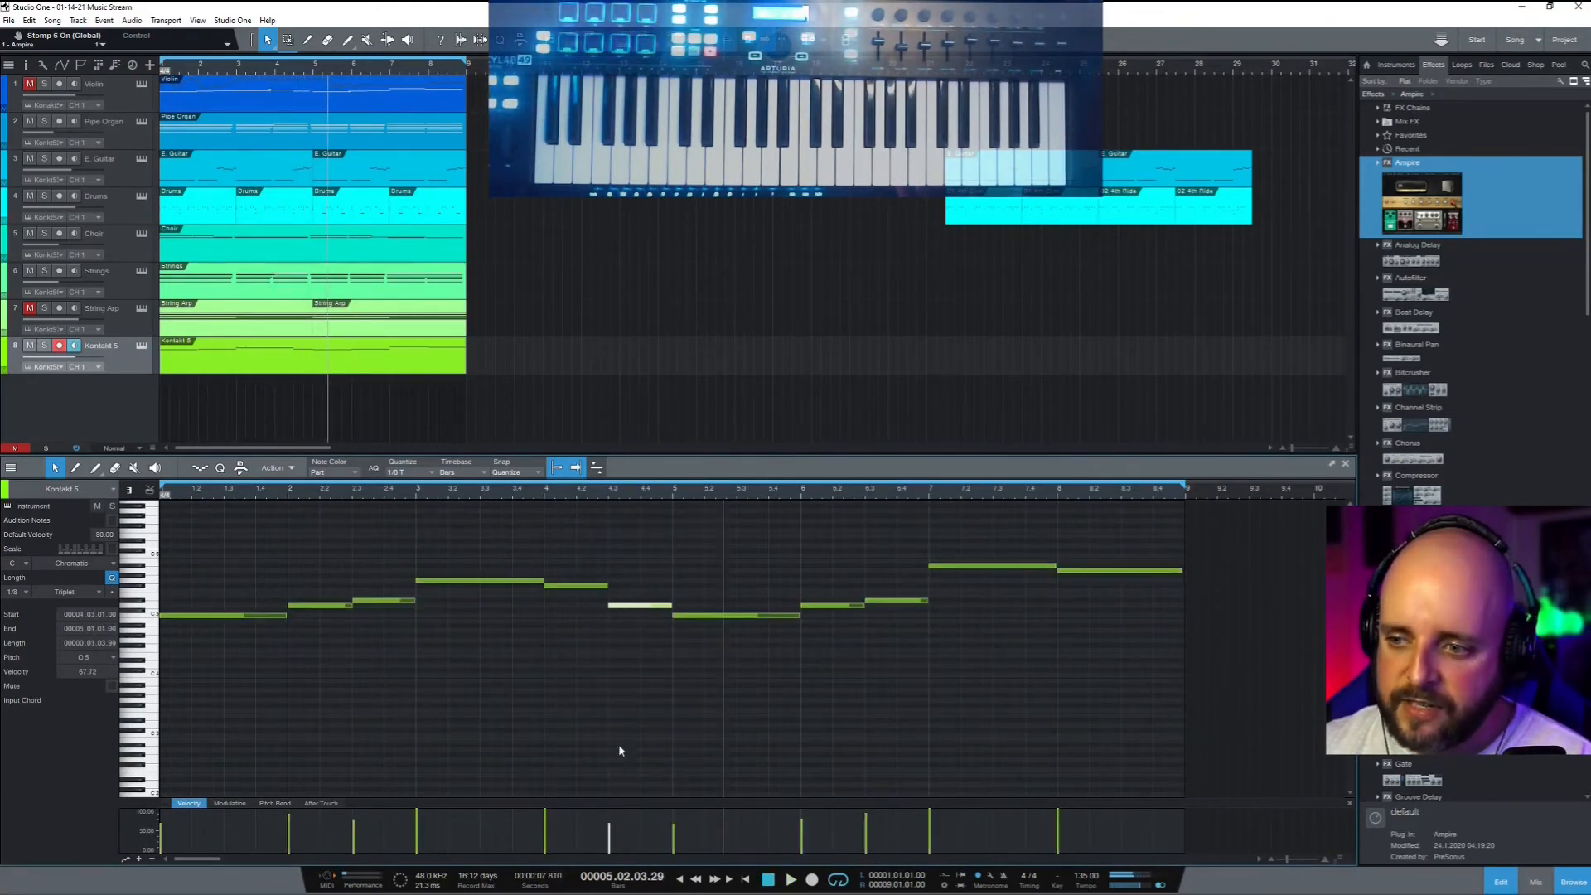
key("space")
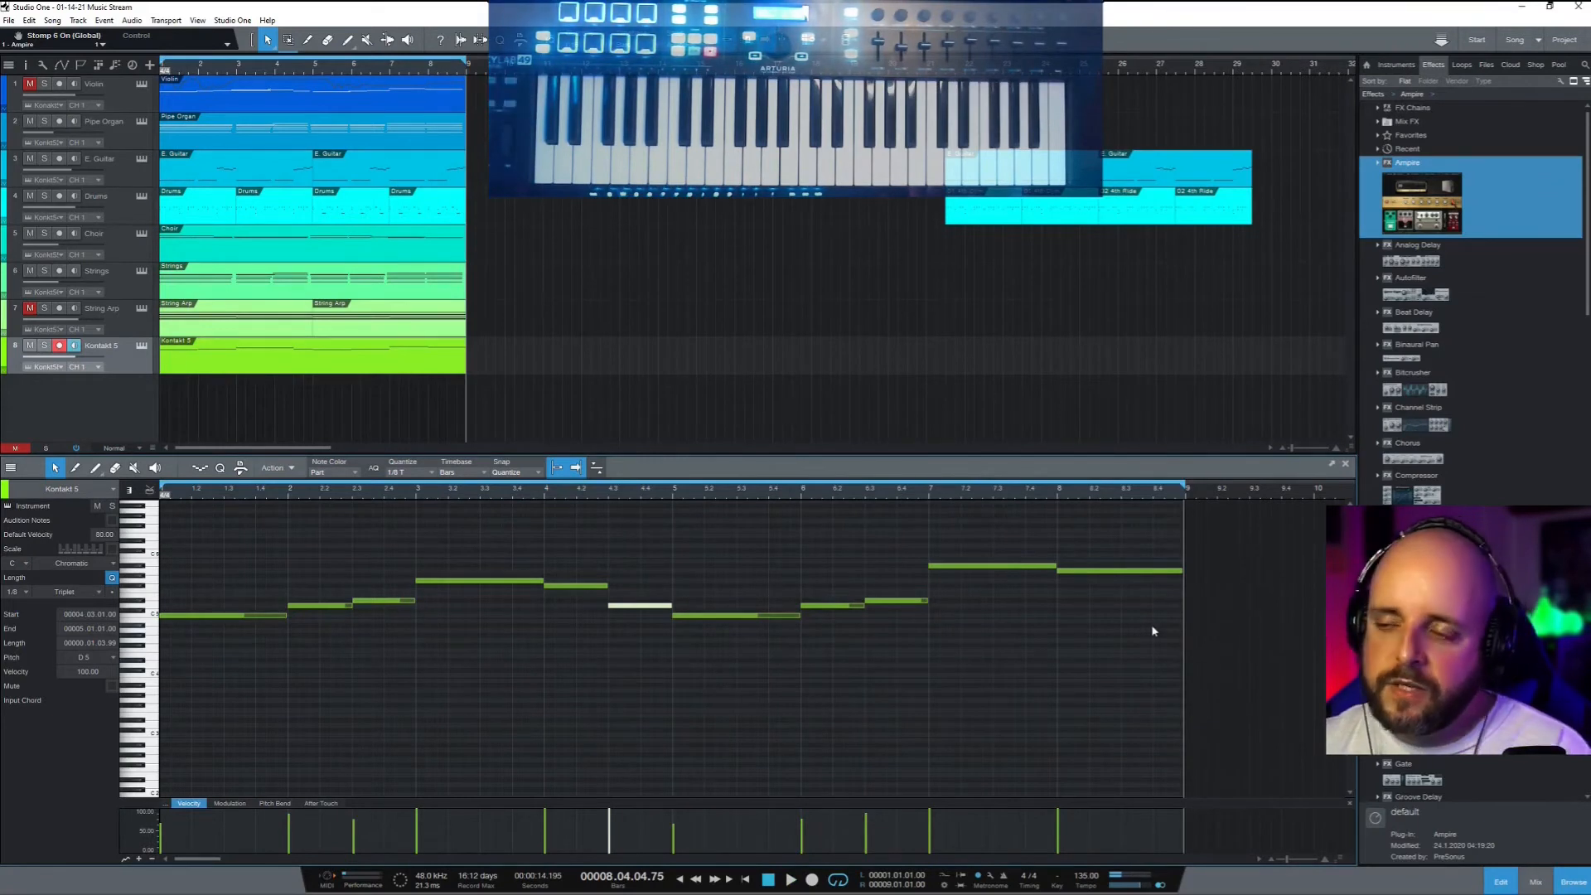
left_click_drag(1152, 631, 947, 545)
Select all parts and duplicate them with D so the song runs to bar 17
left_click_drag(504, 402, 161, 75)
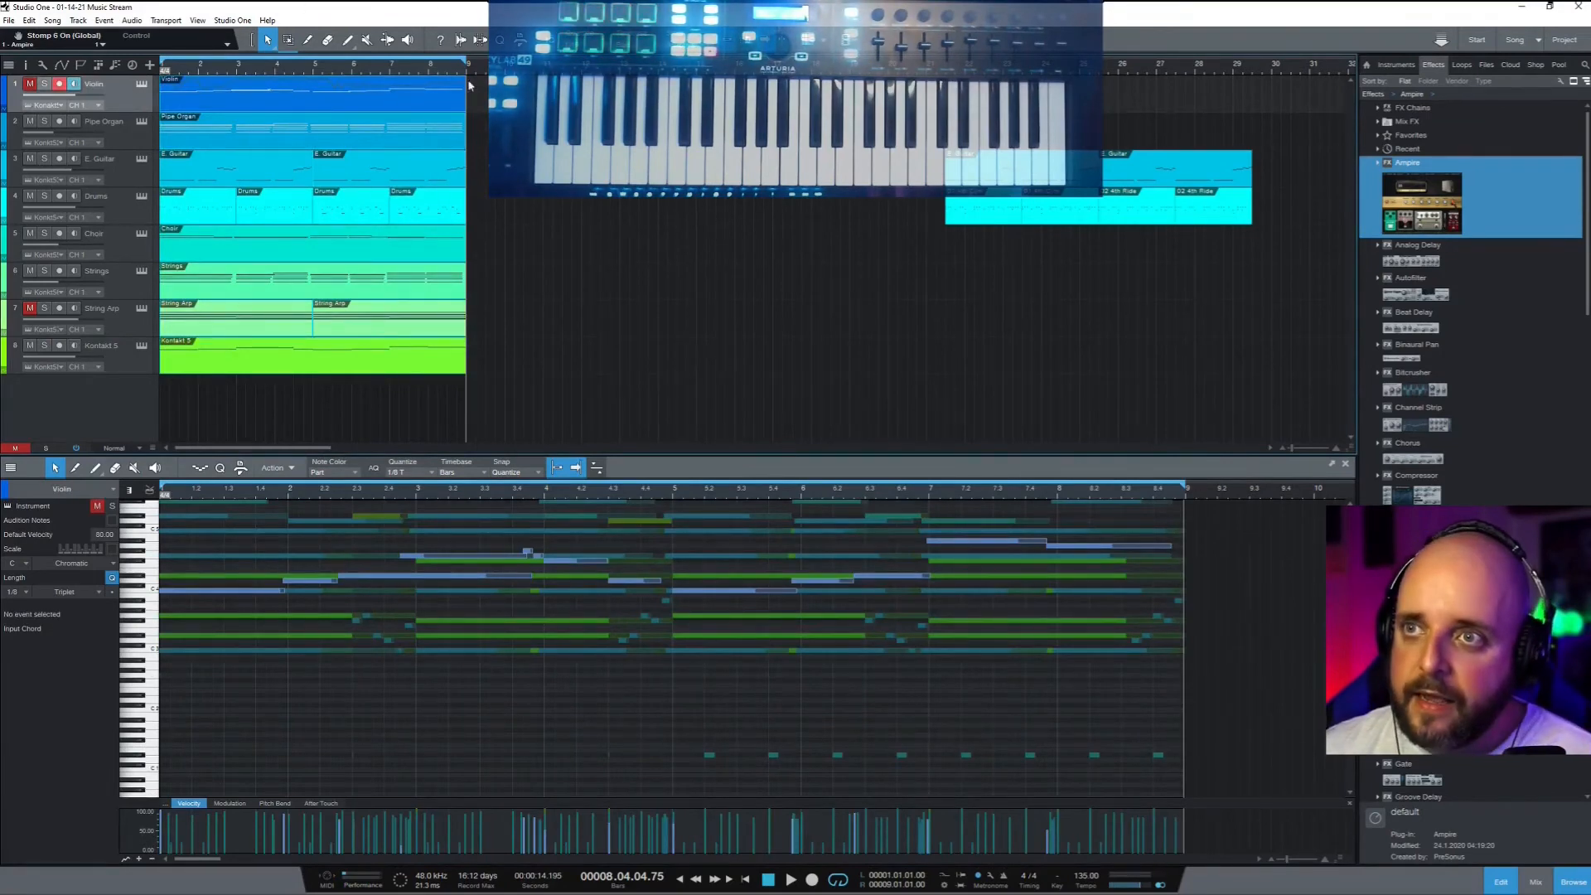
key("d")
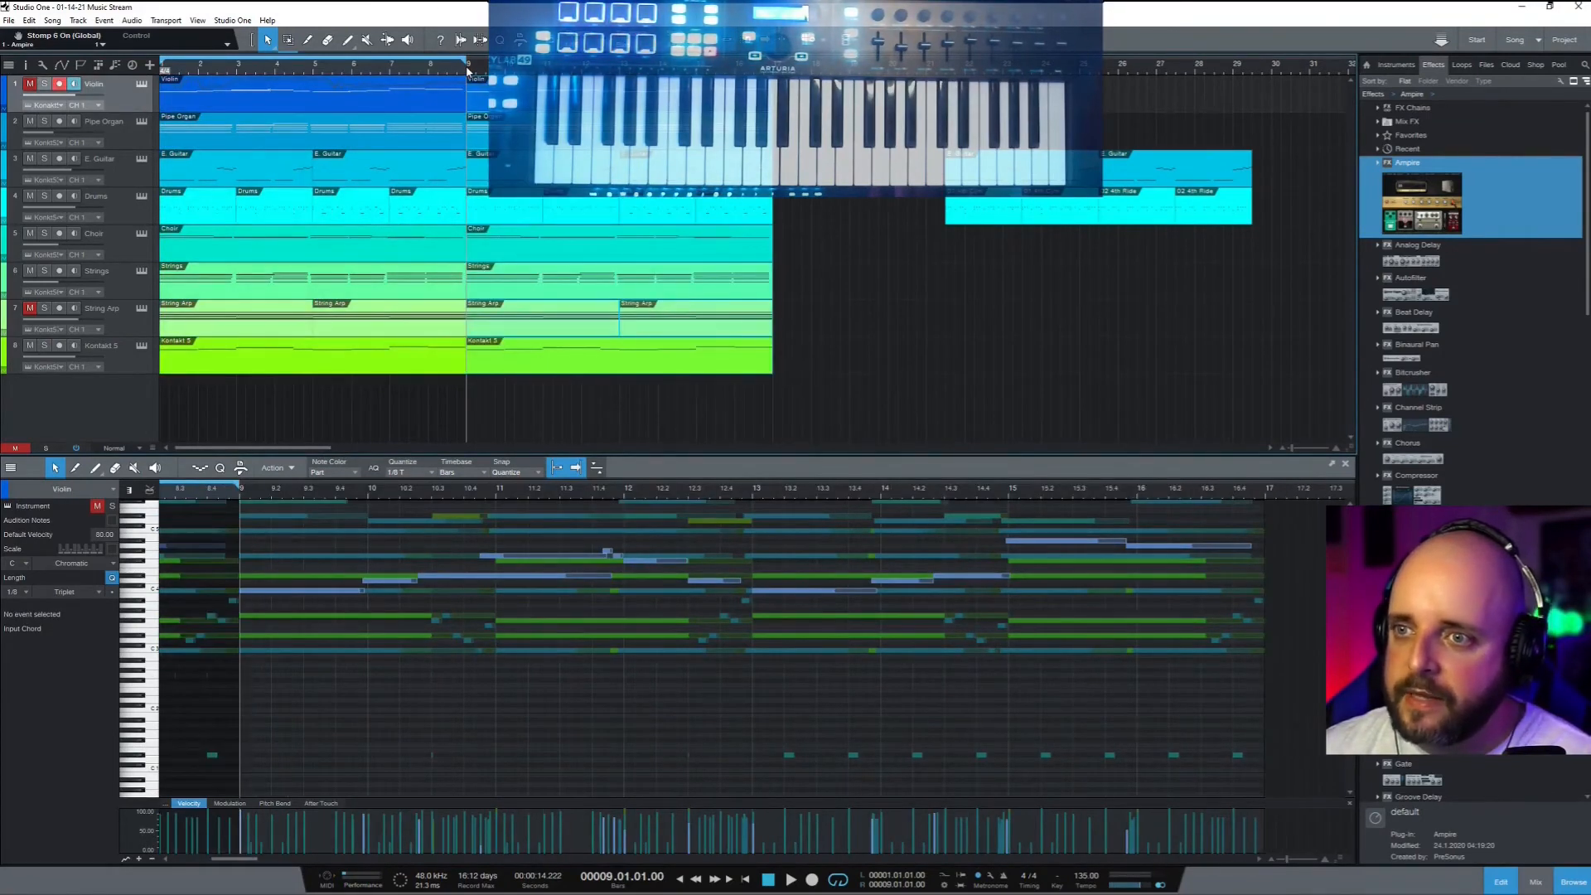
scroll(512, 146, "up", 4)
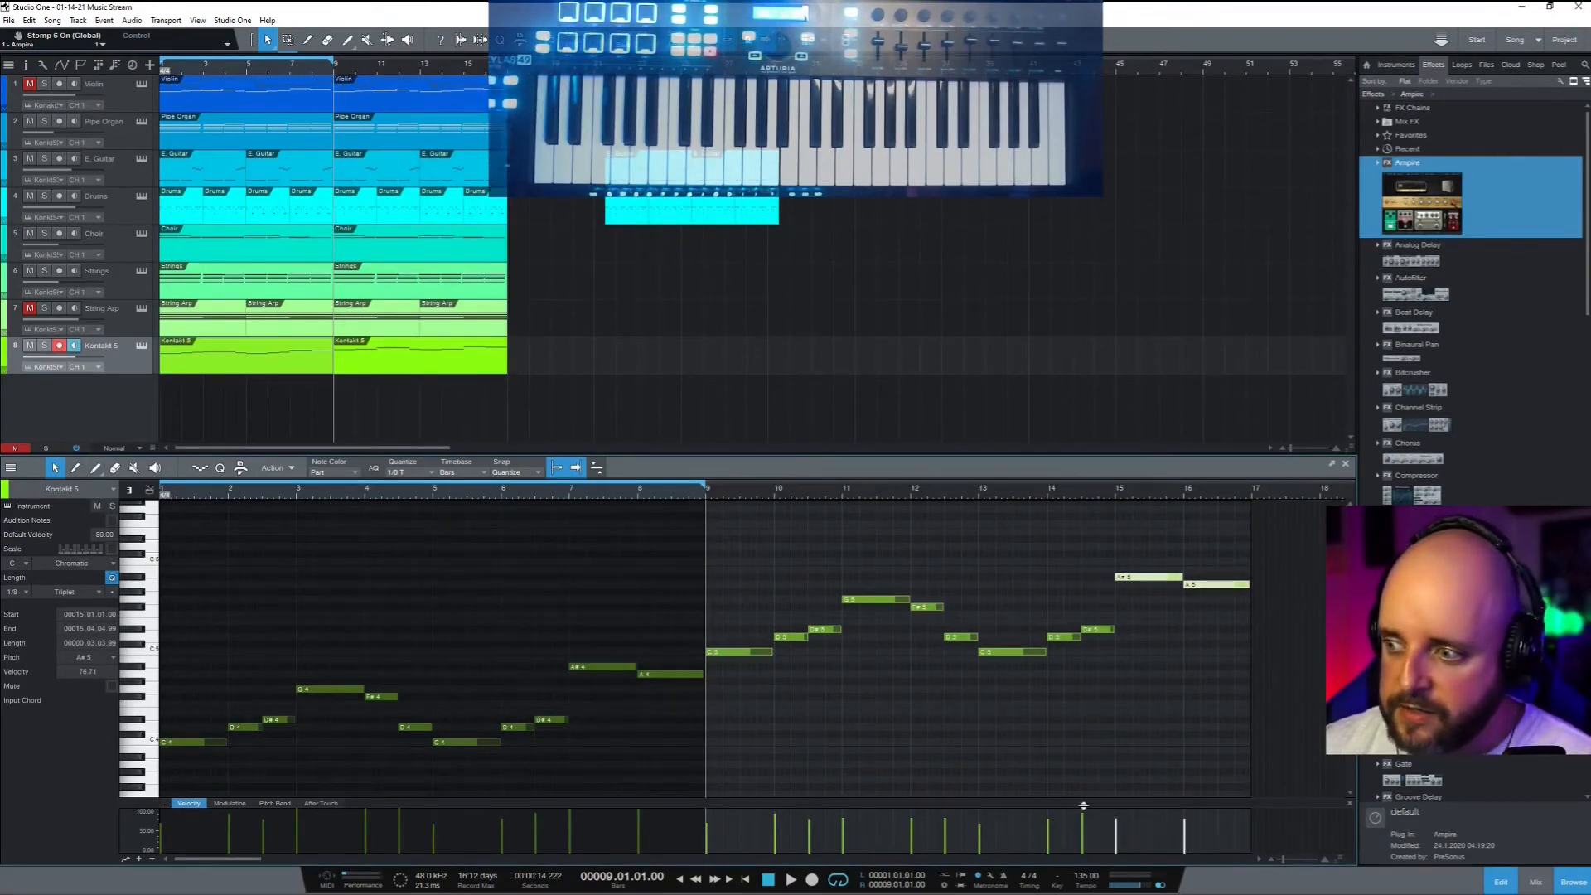
Select all the Kontakt 5 notes from bar 9 to bar 17
mouse_move(1083, 830)
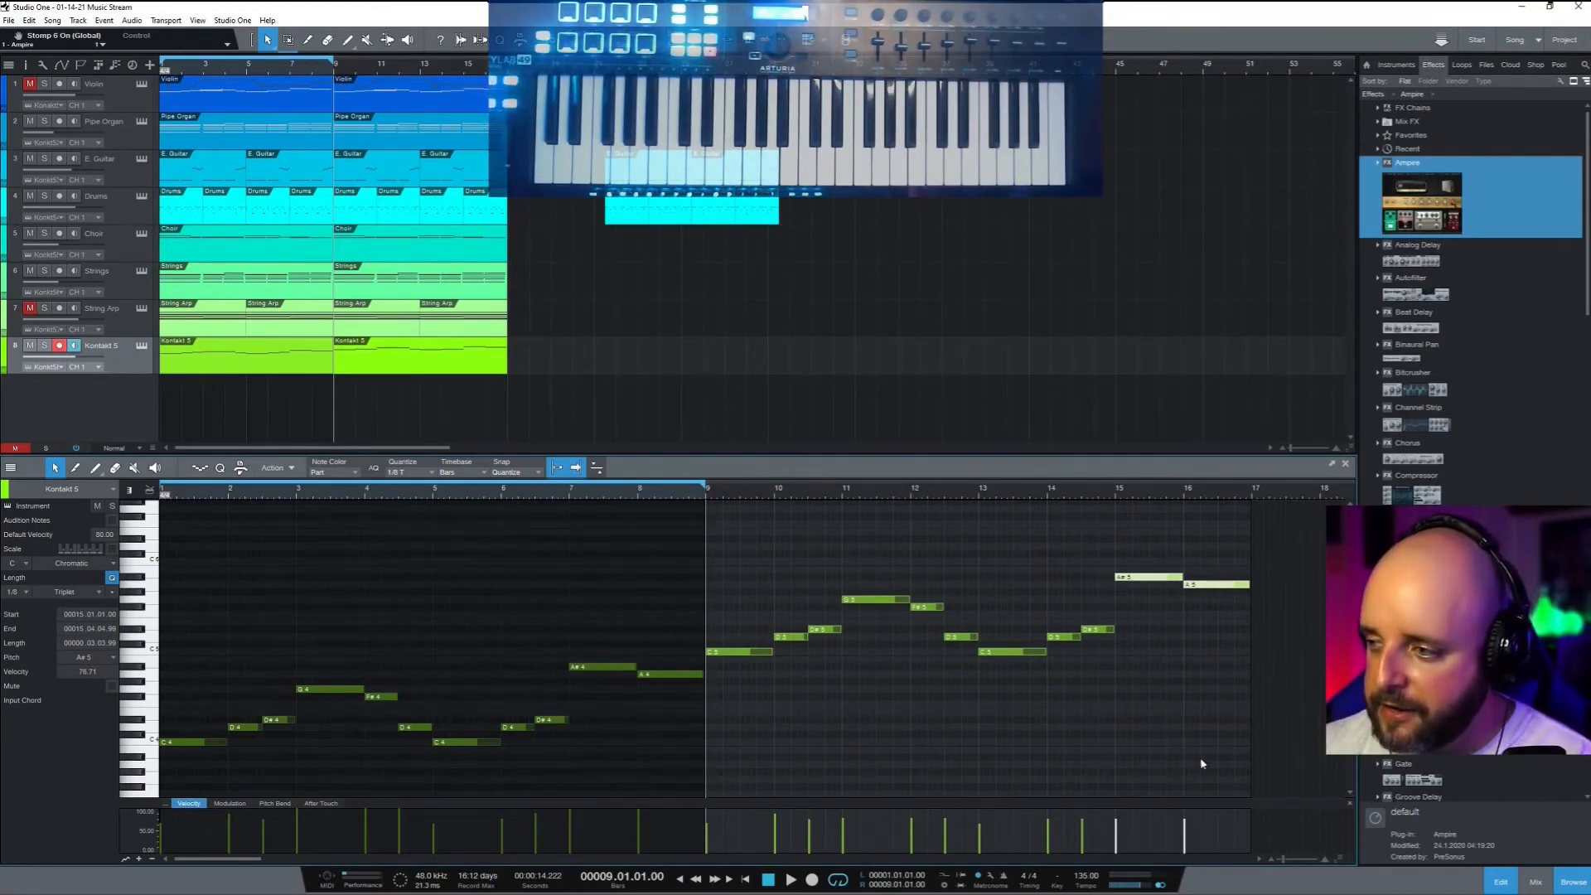
left_click(1206, 720)
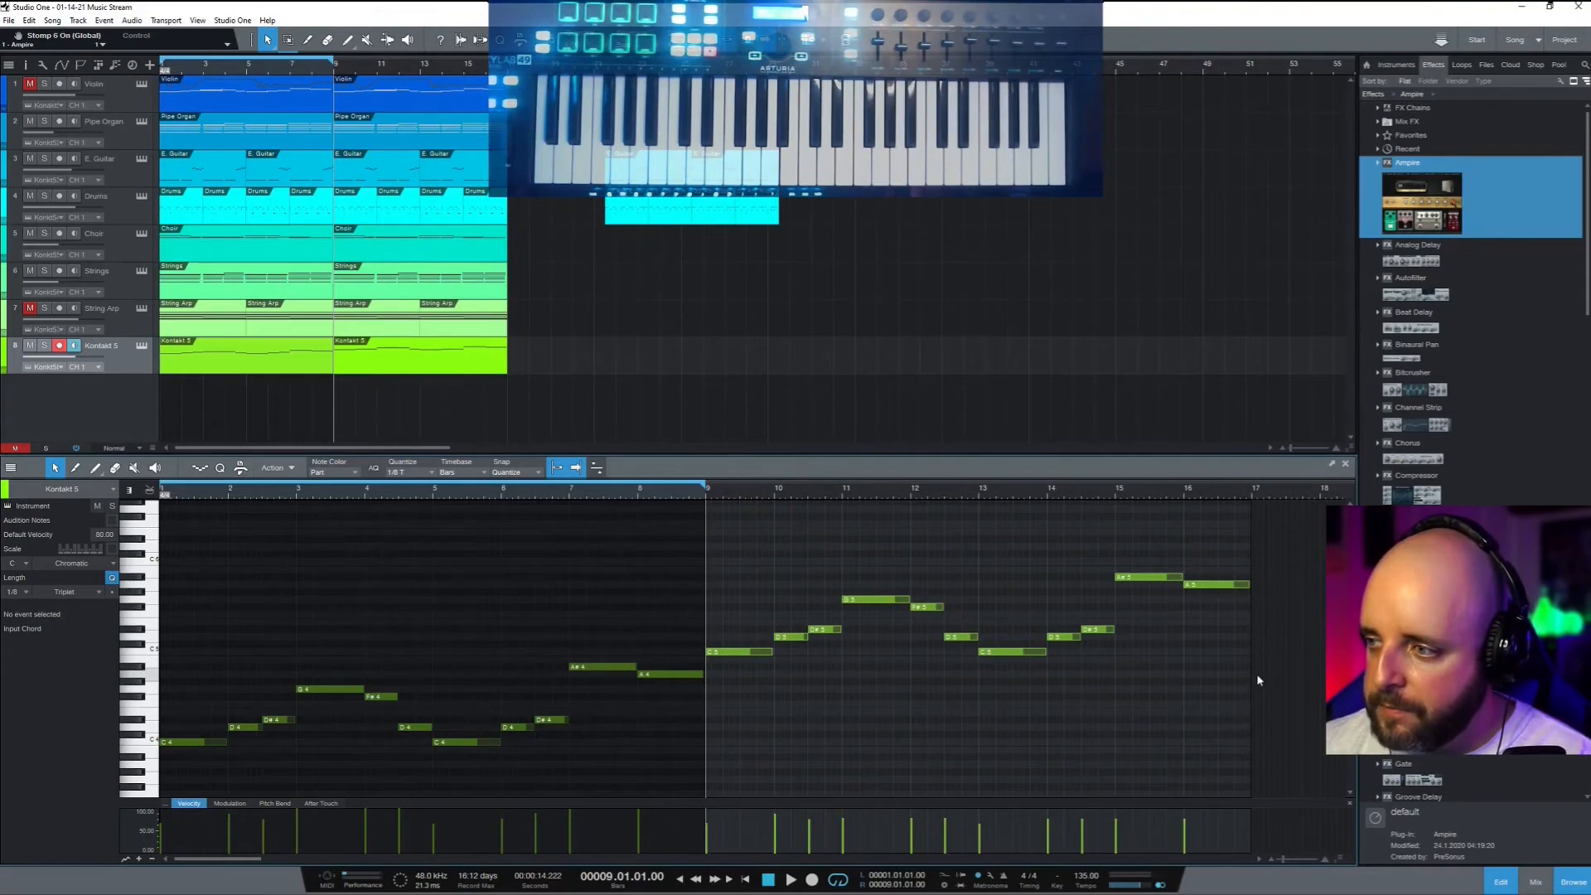
left_click_drag(1240, 711, 717, 565)
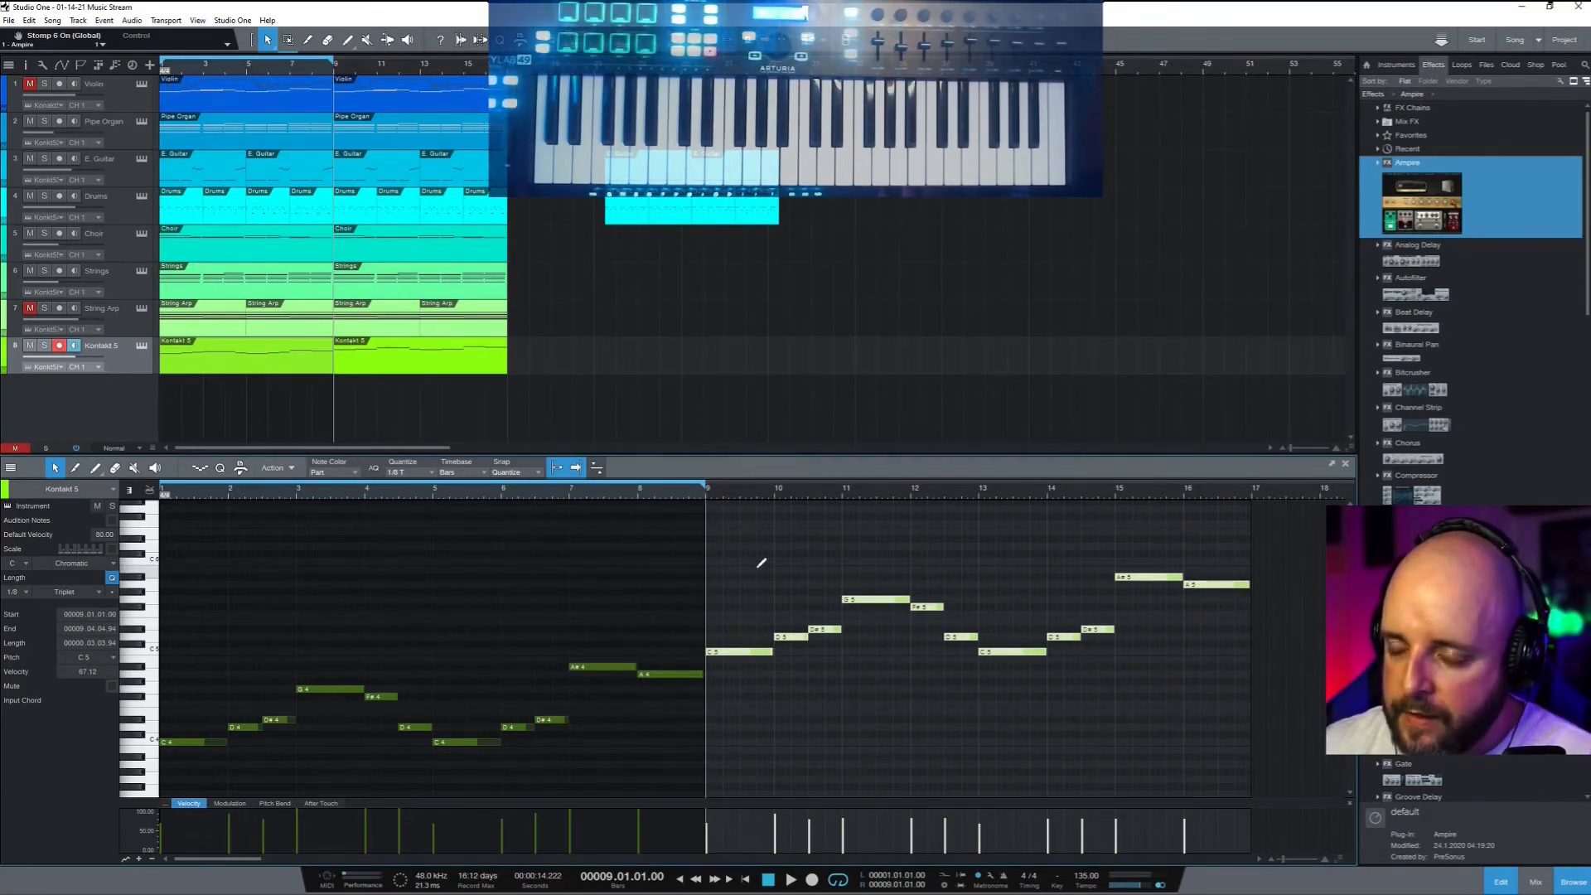
Transpose the duplicated bar 9–17 notes into a harmony line with the arrow keys
key("Up")
key("Up")
key("Up")
key("Up")
key("Up")
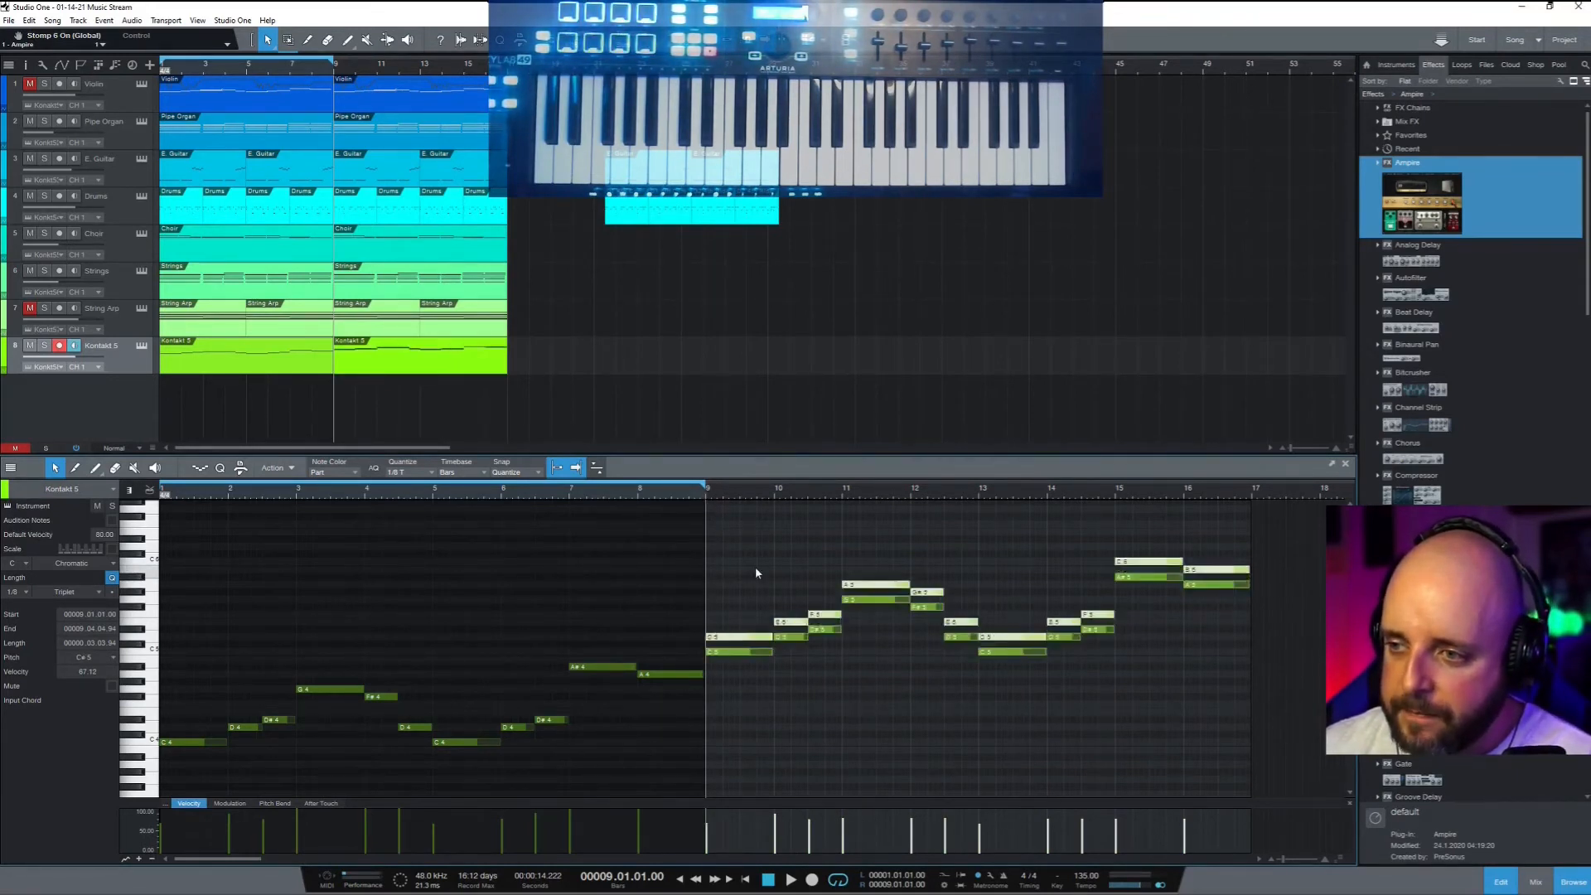
key("space")
key("space")
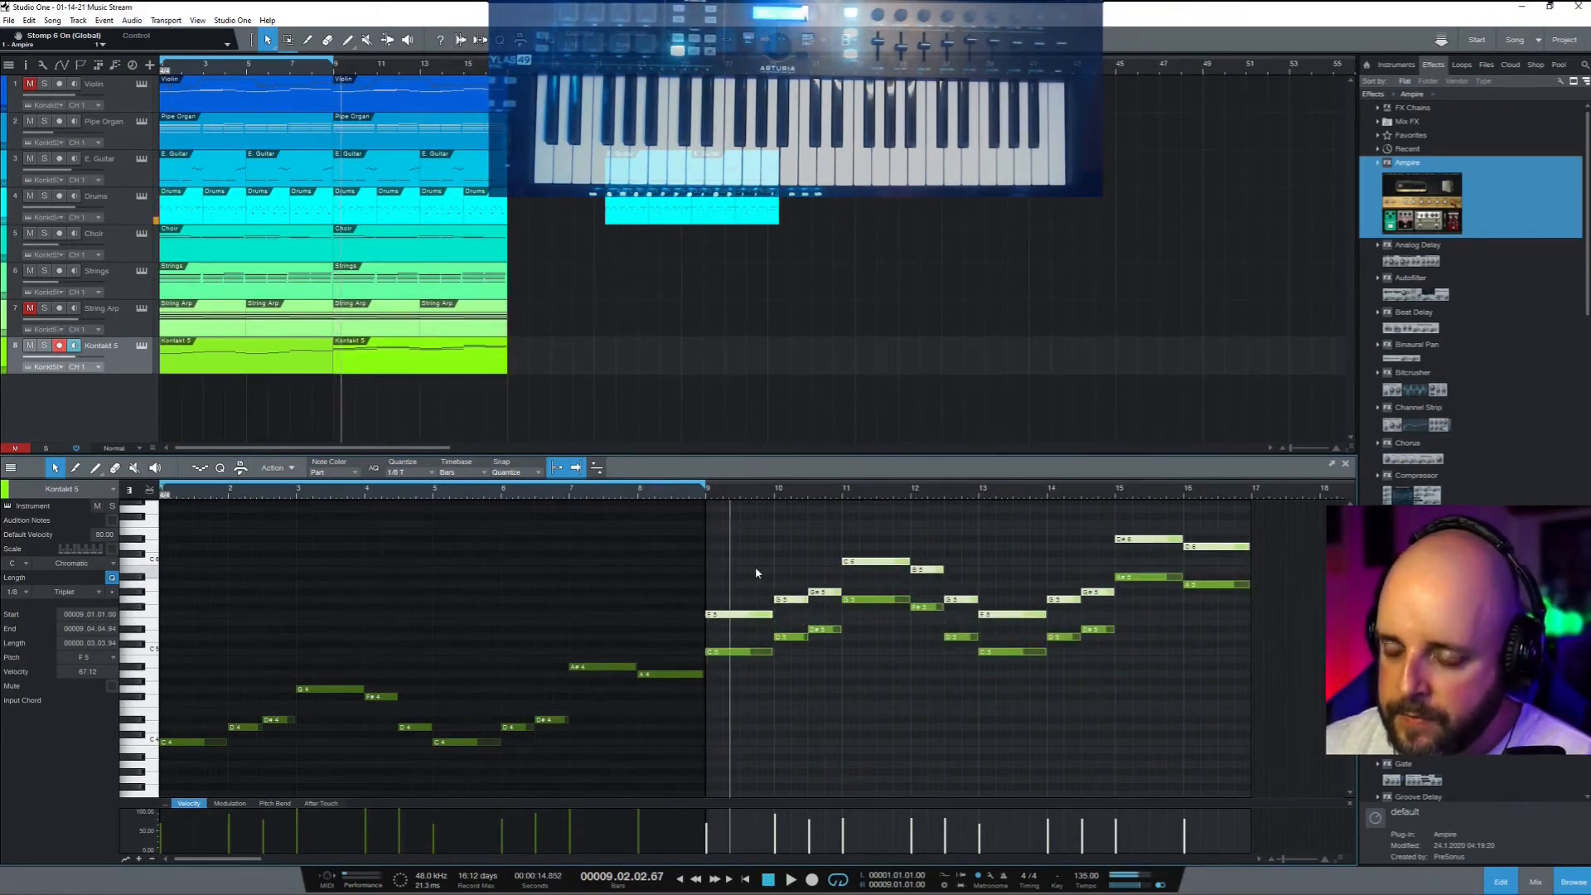
key("Down")
key("Down")
key("Down")
key("Down")
key("Down")
key("Down")
key("Down")
key("Down")
key("Down")
key("Down")
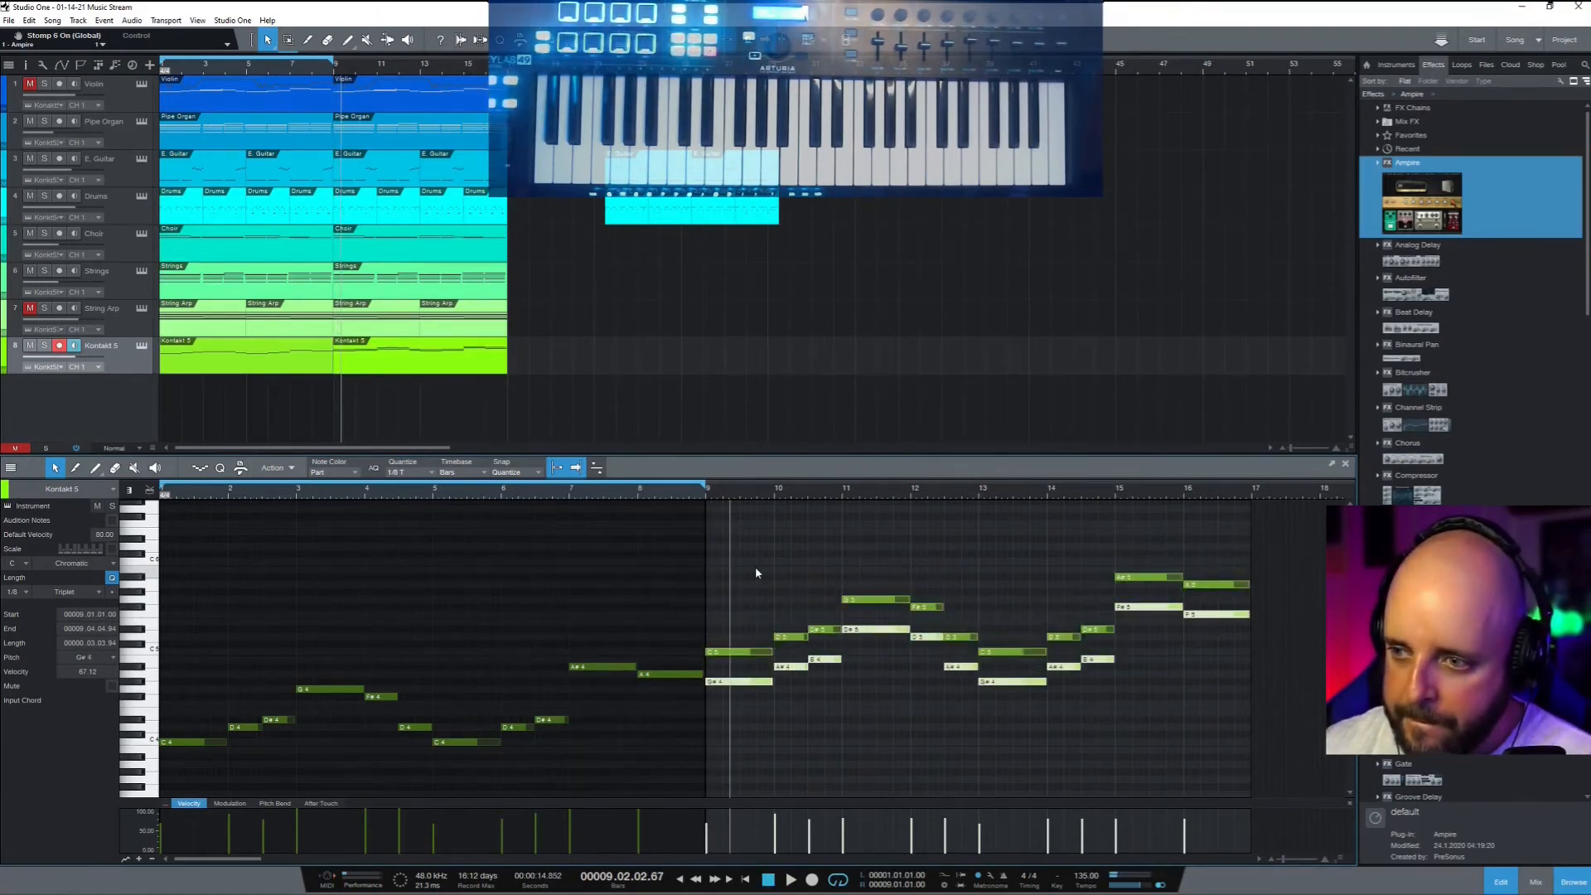
Play from bar 9, reselect the bar 9–17 notes, and show the Modulation lane
left_click(707, 491)
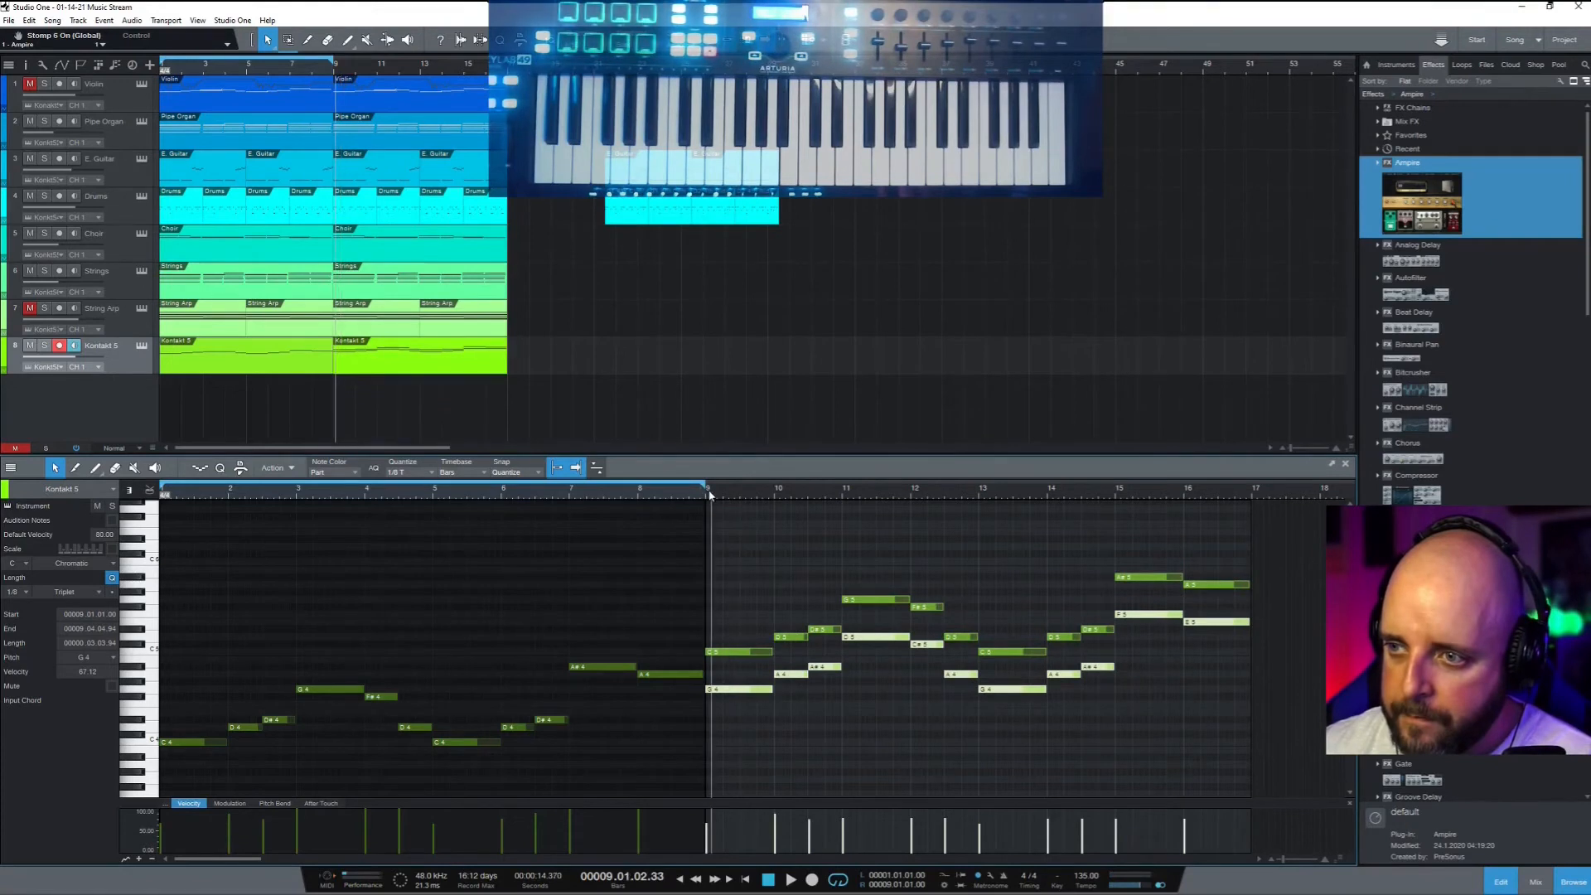
key("space")
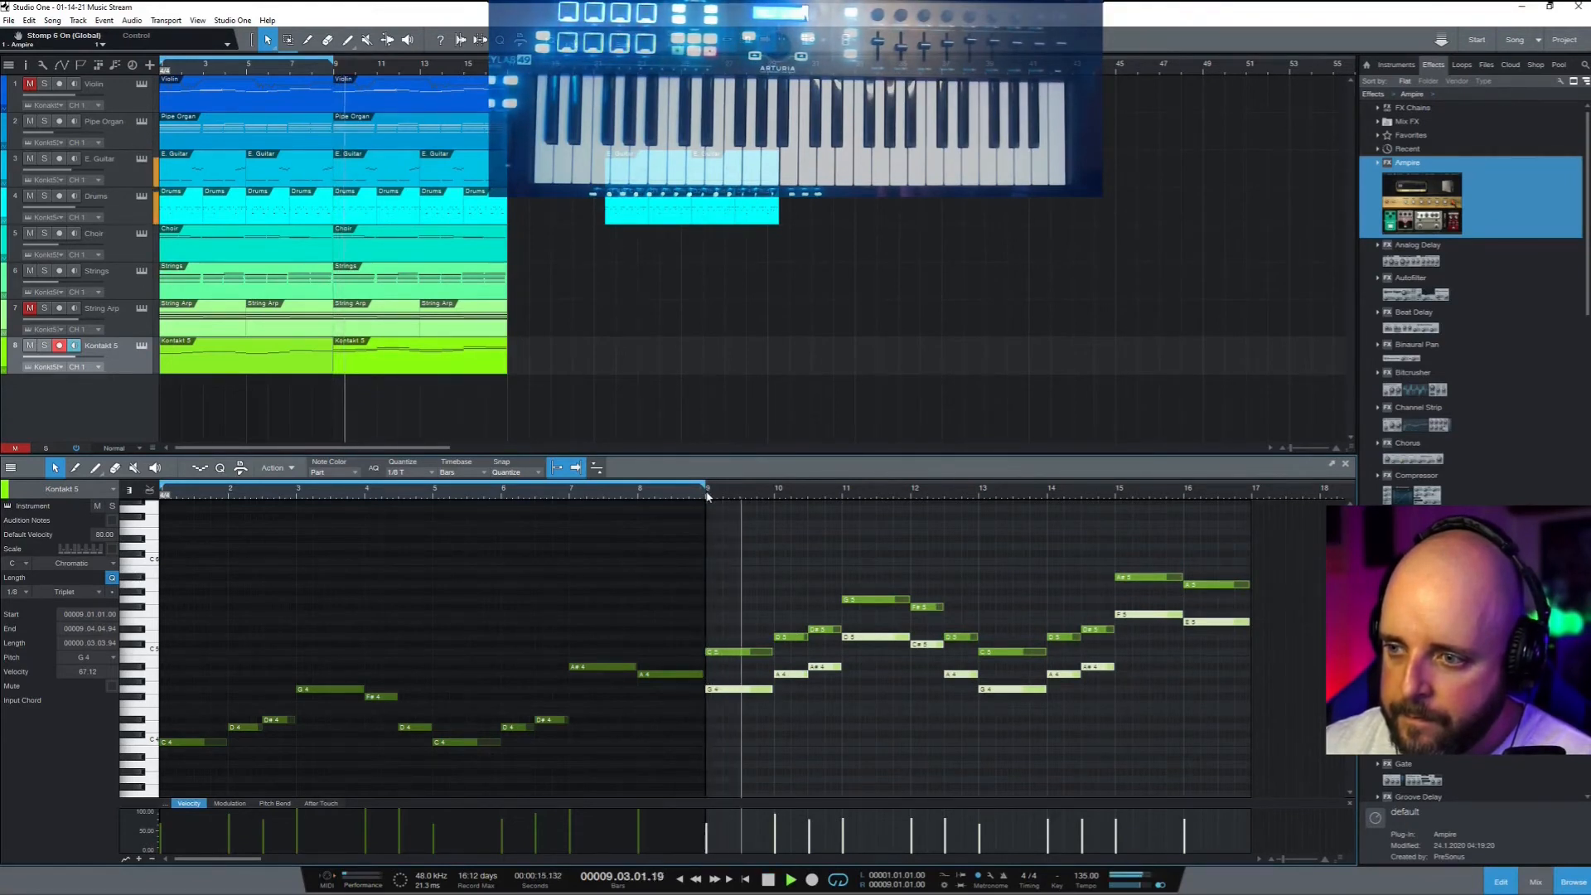
left_click_drag(1263, 746, 762, 531)
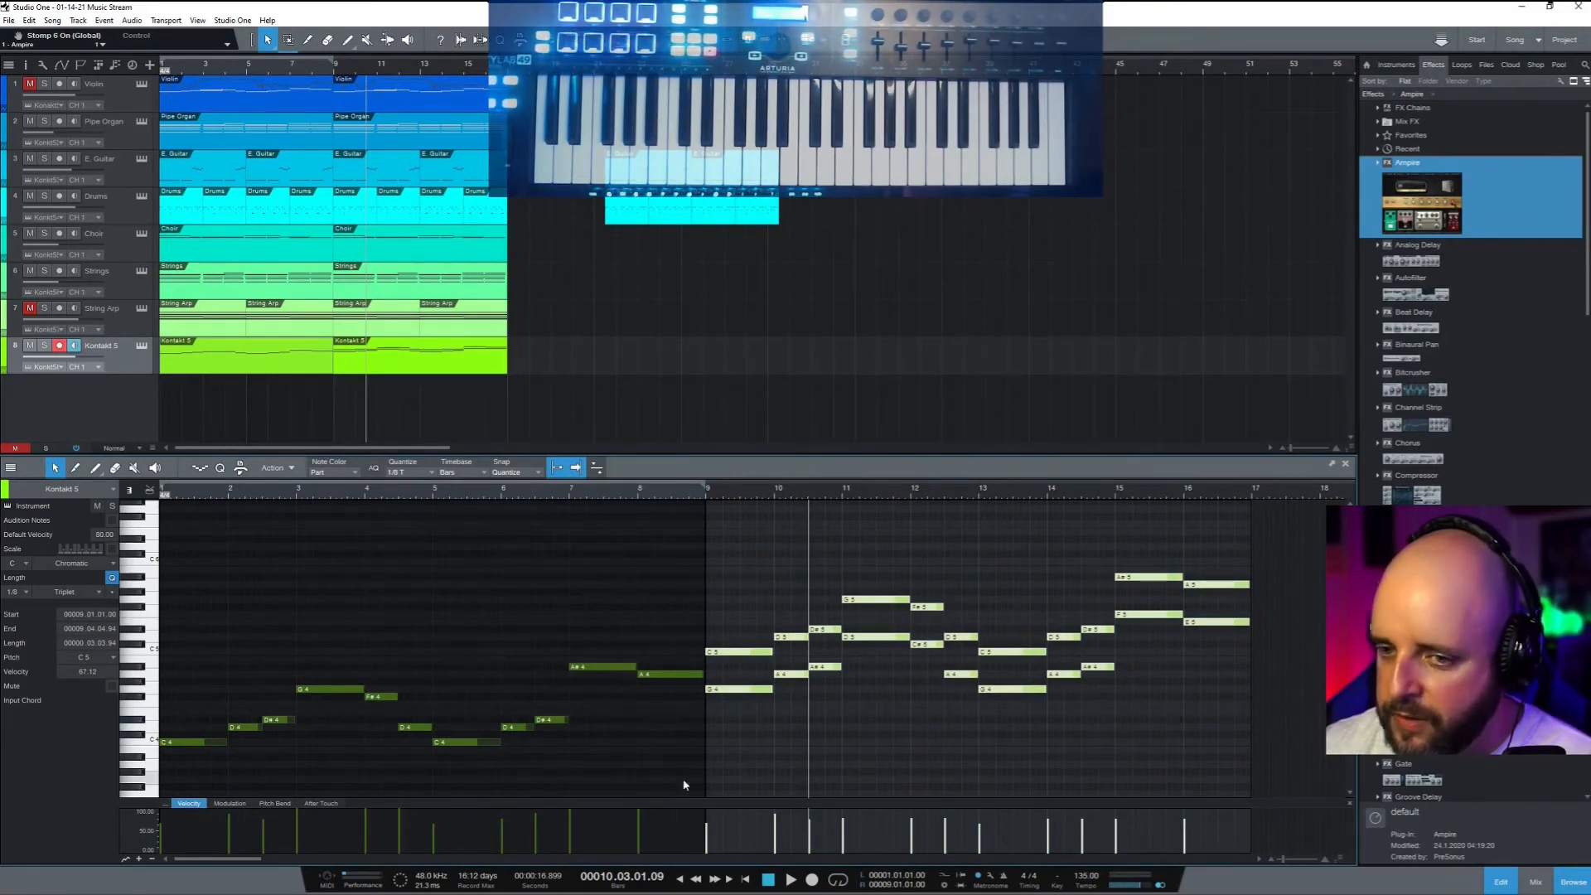
left_click(234, 804)
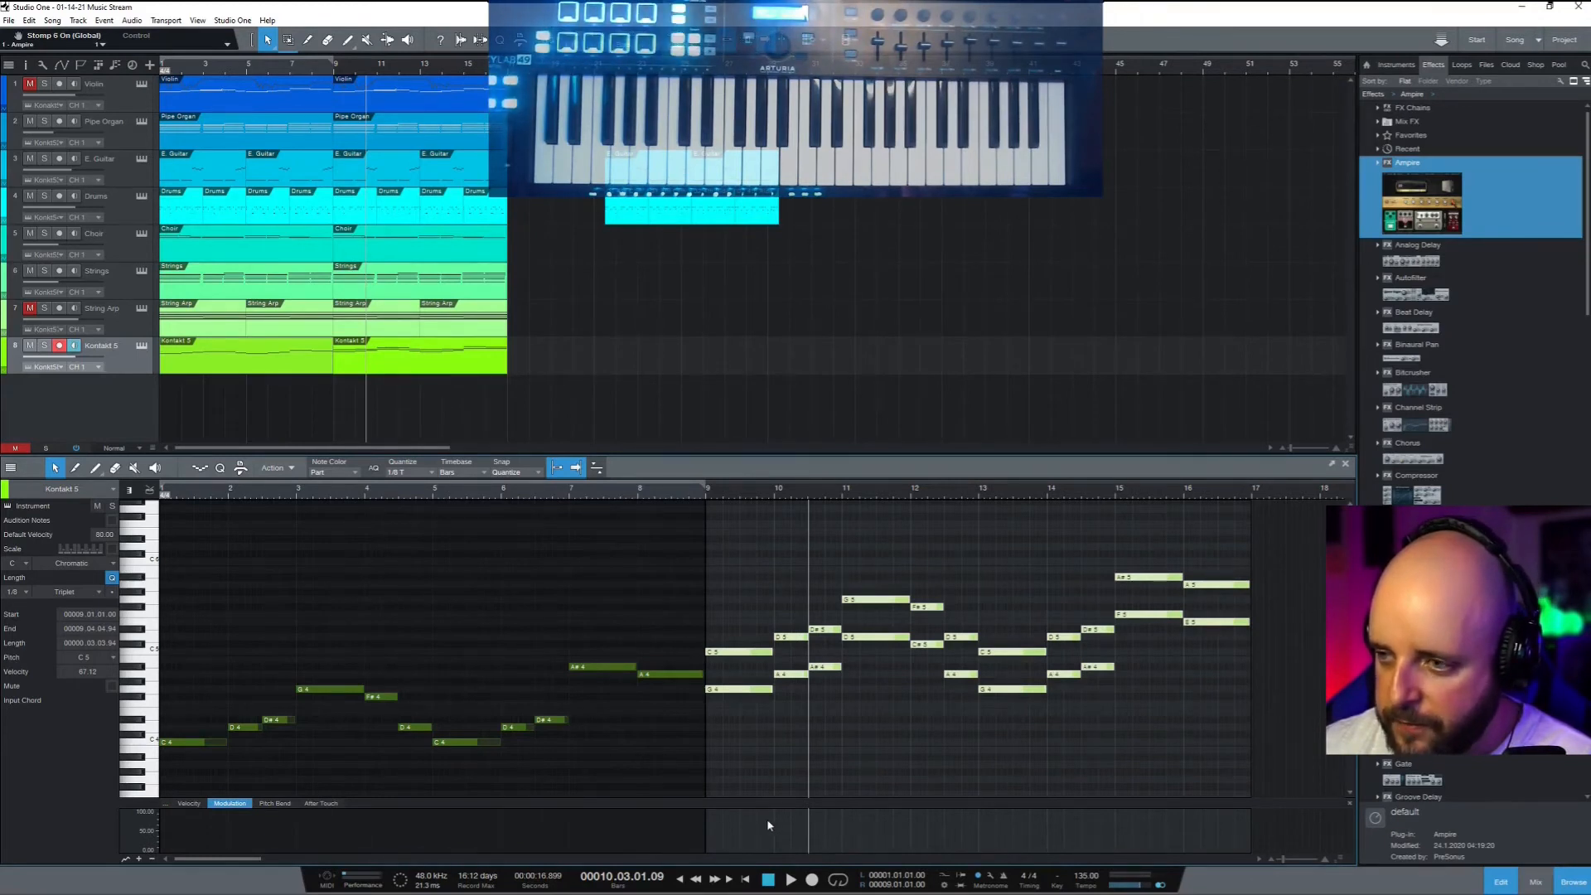
Raise the flat modulation line at bar 9 with the Arrow tool and replay from bar 9
key("space")
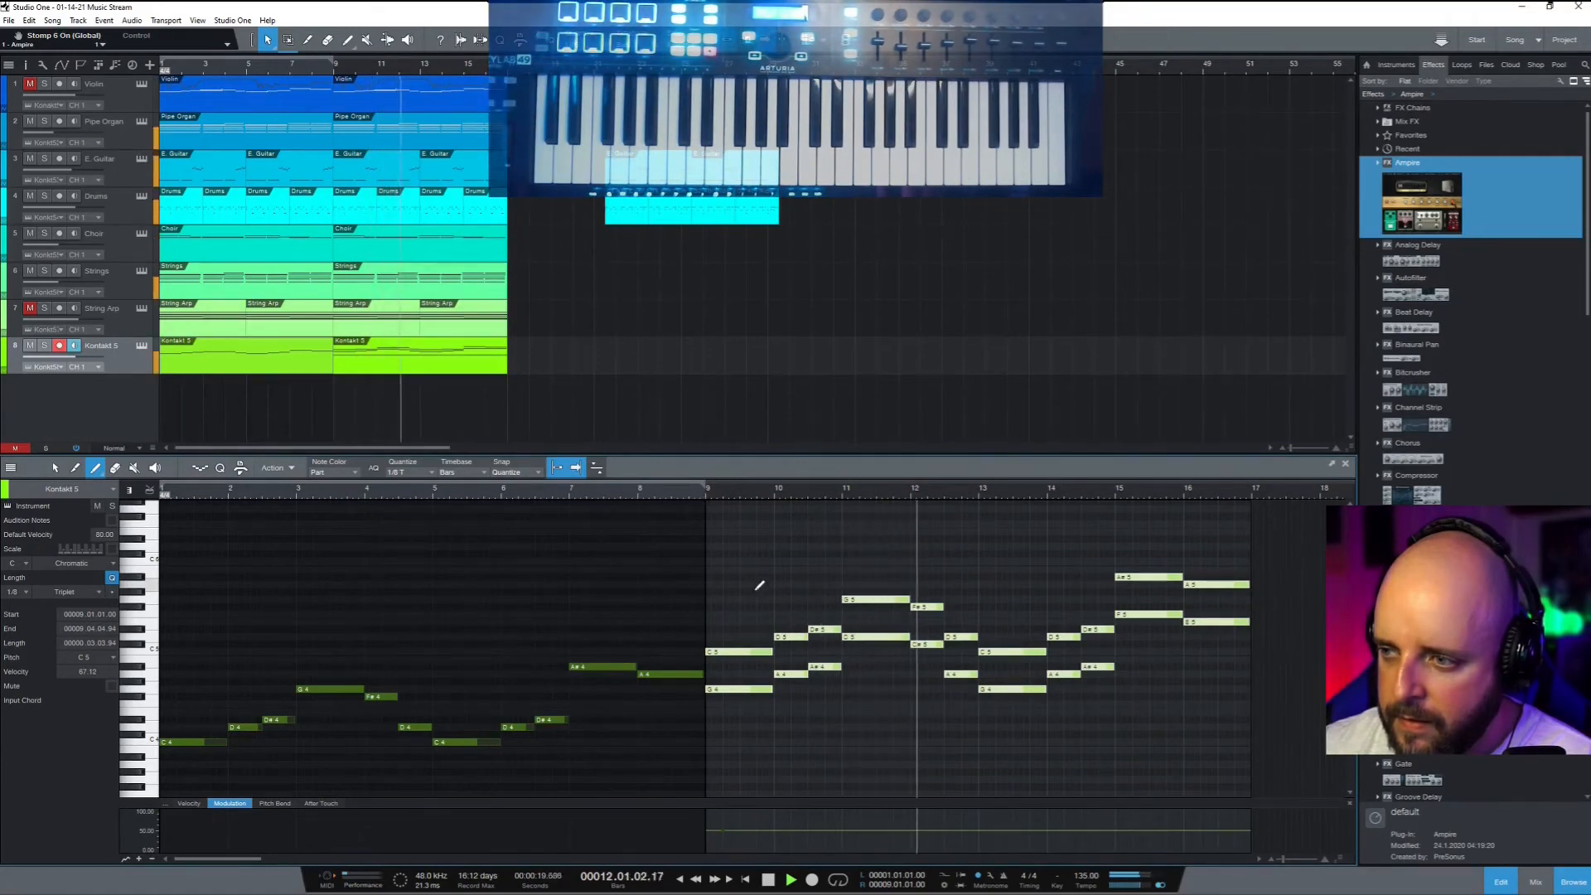
key("1")
left_click(723, 830)
left_click_drag(723, 830, 722, 815)
left_click(703, 489)
key("space")
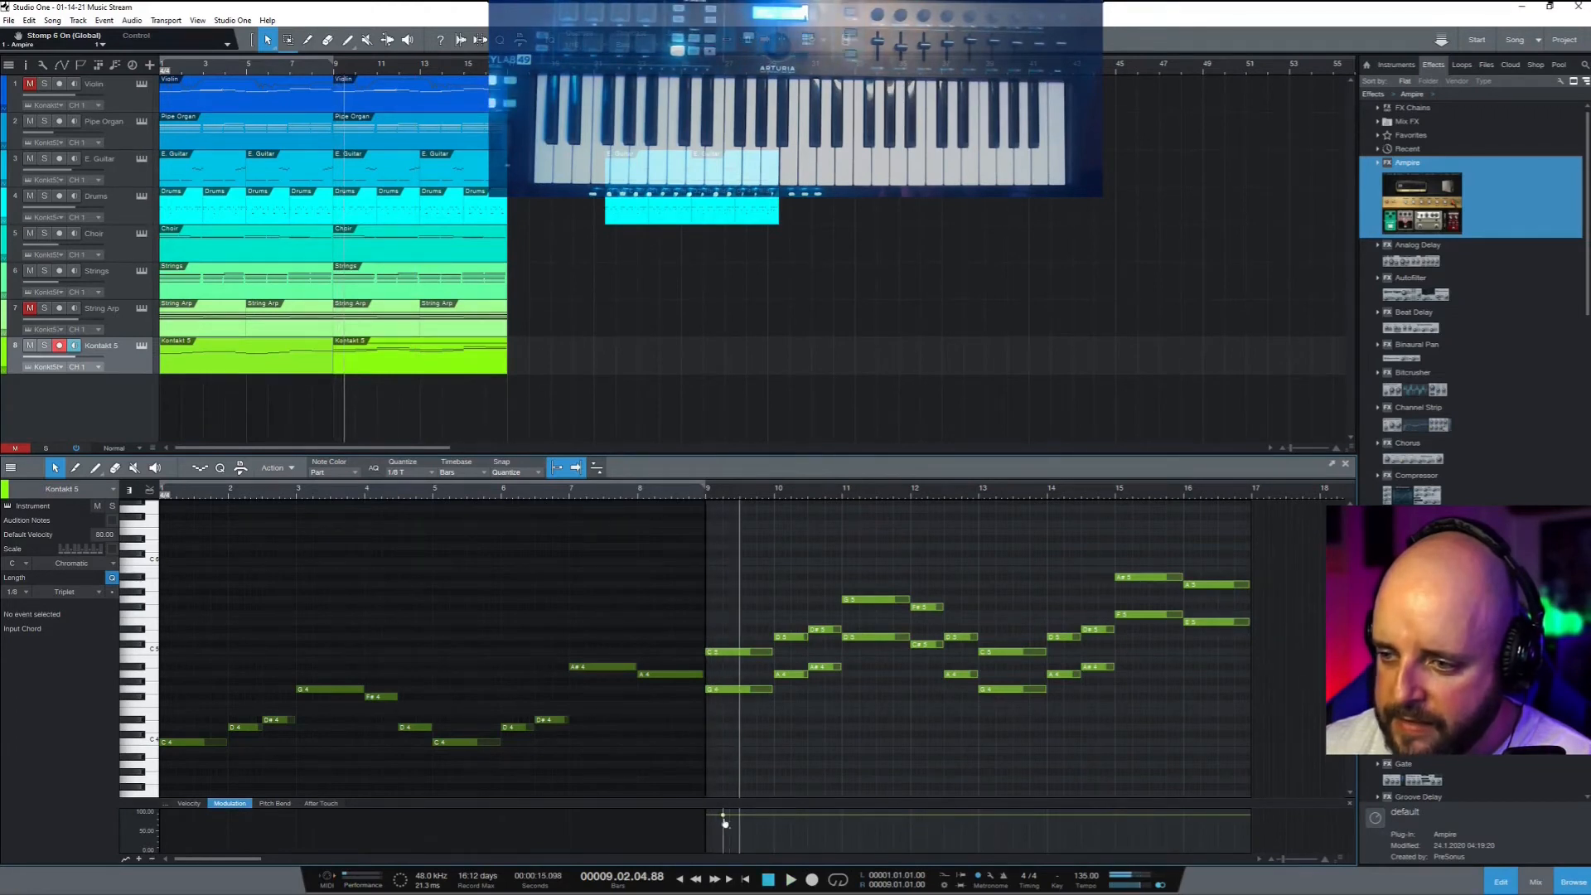
Set the bar-9 modulation level to about 68.85, review it, and select the closing notes in bars 15–16
left_click_drag(723, 818, 722, 831)
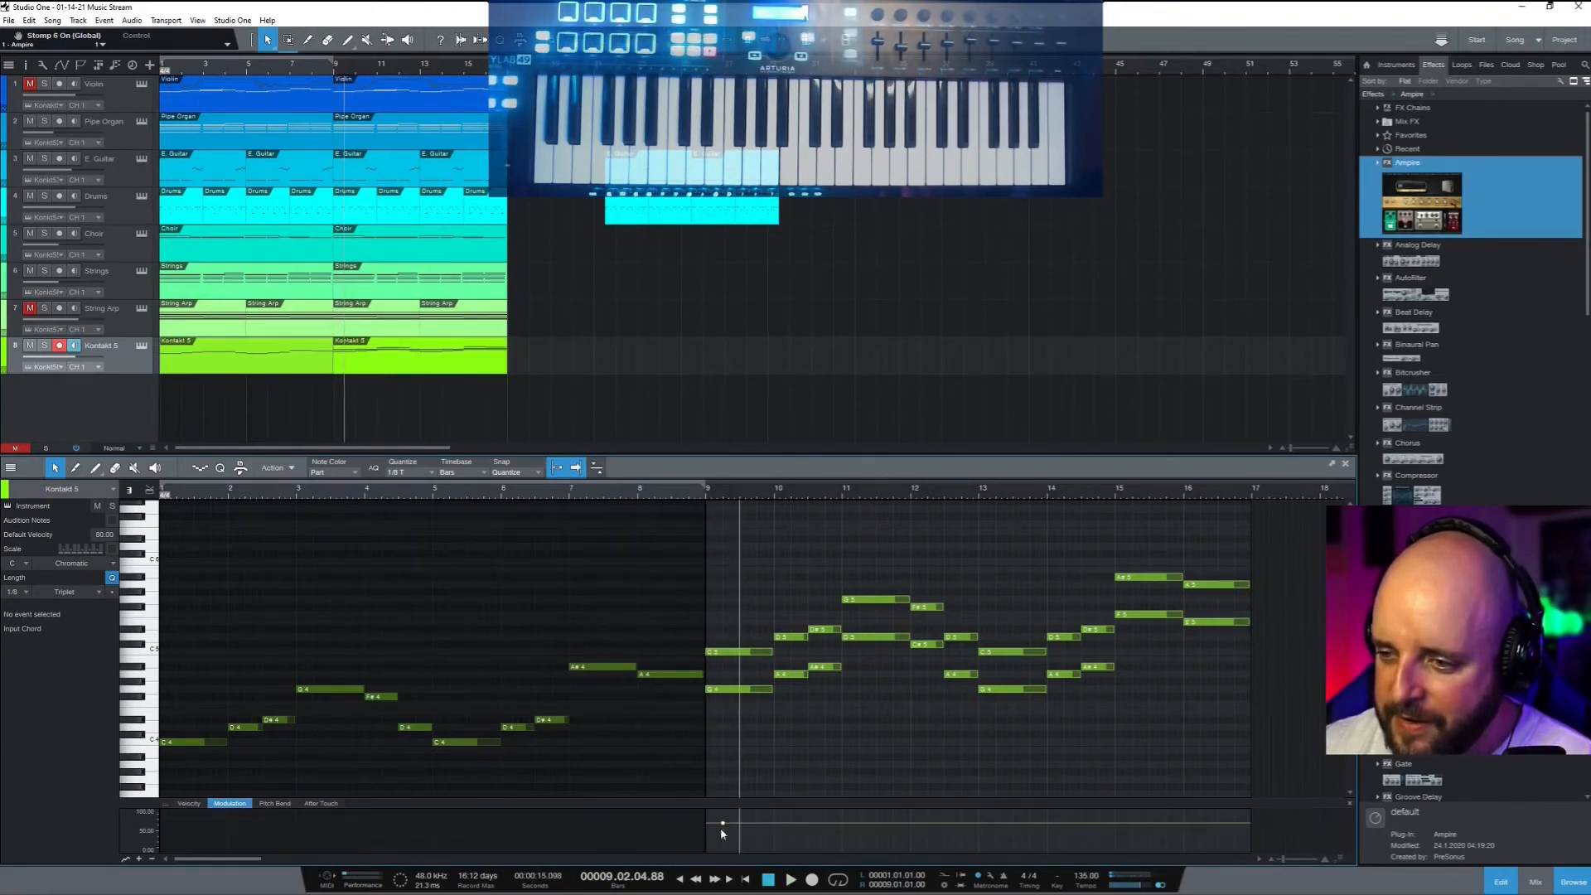
left_click(706, 491)
key("space")
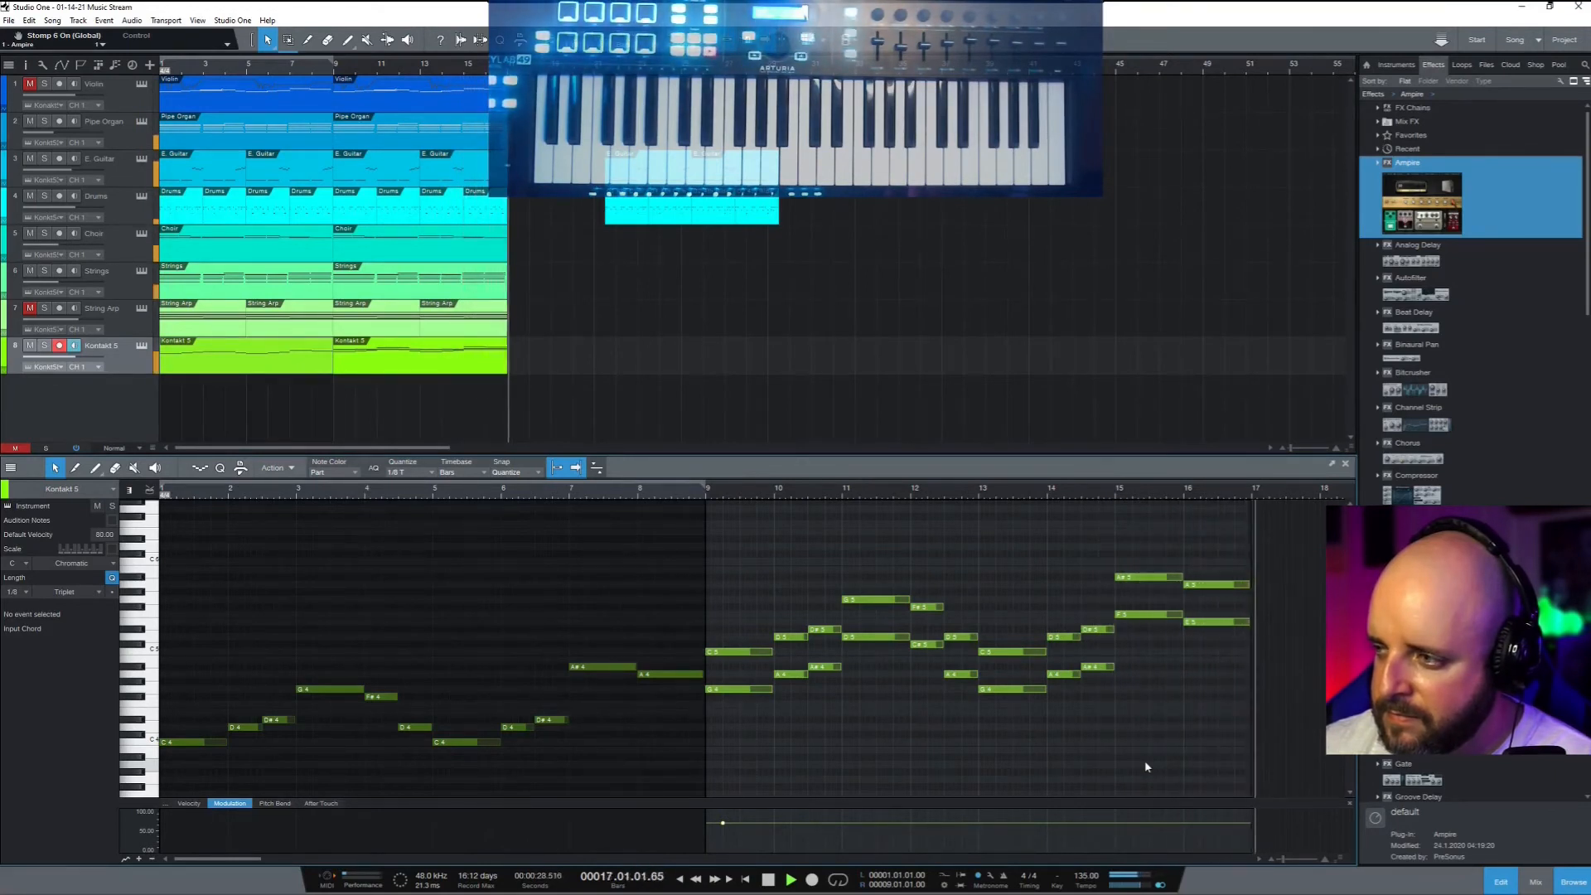
key("space")
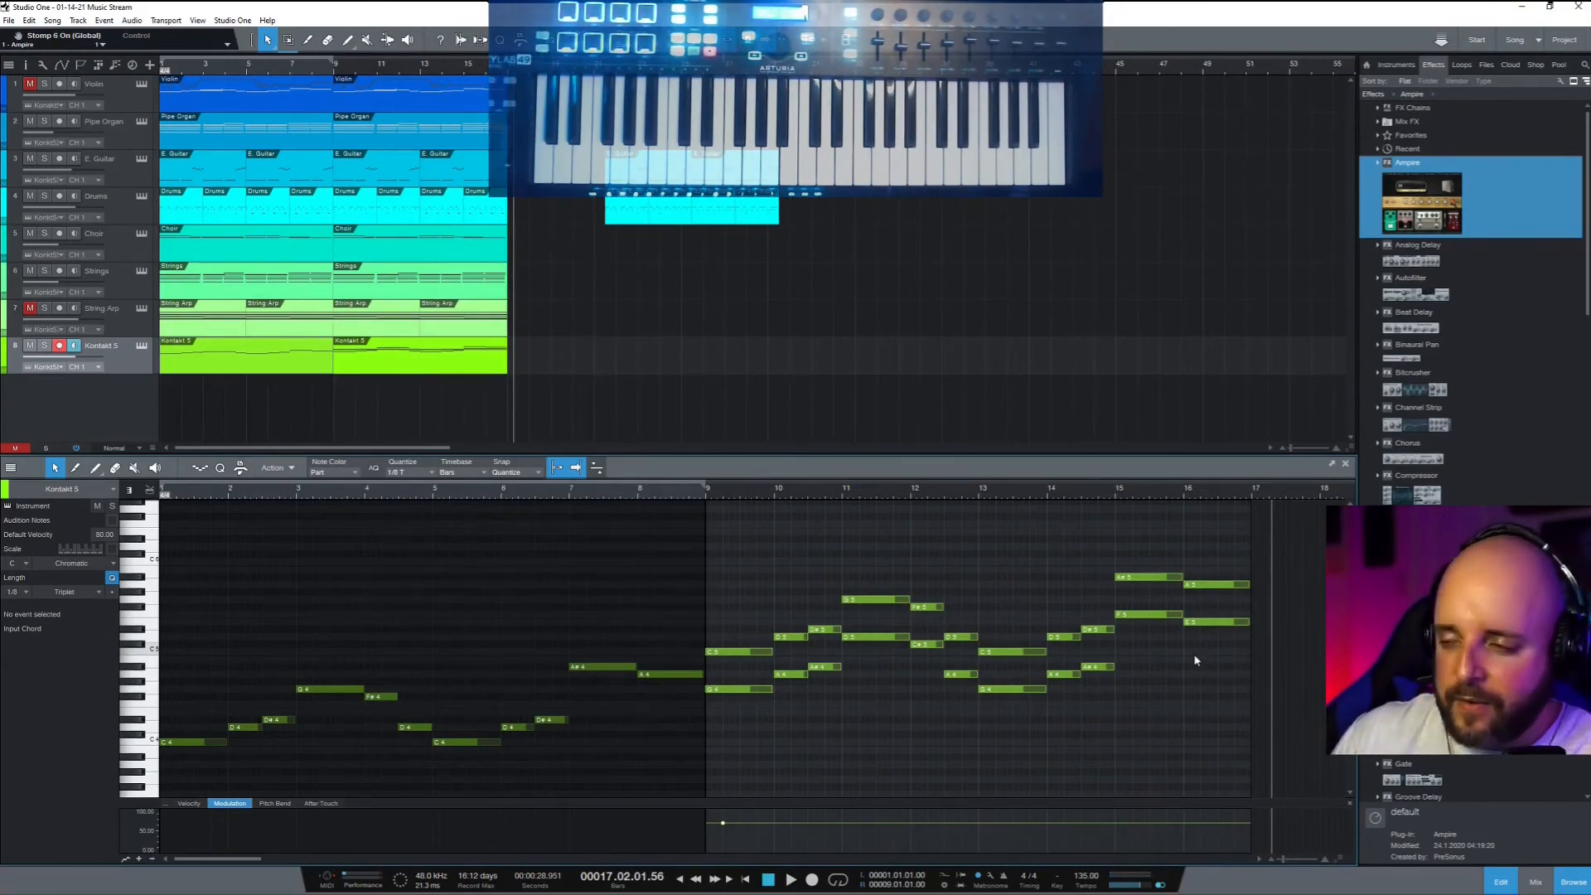
left_click_drag(1211, 669, 1151, 501)
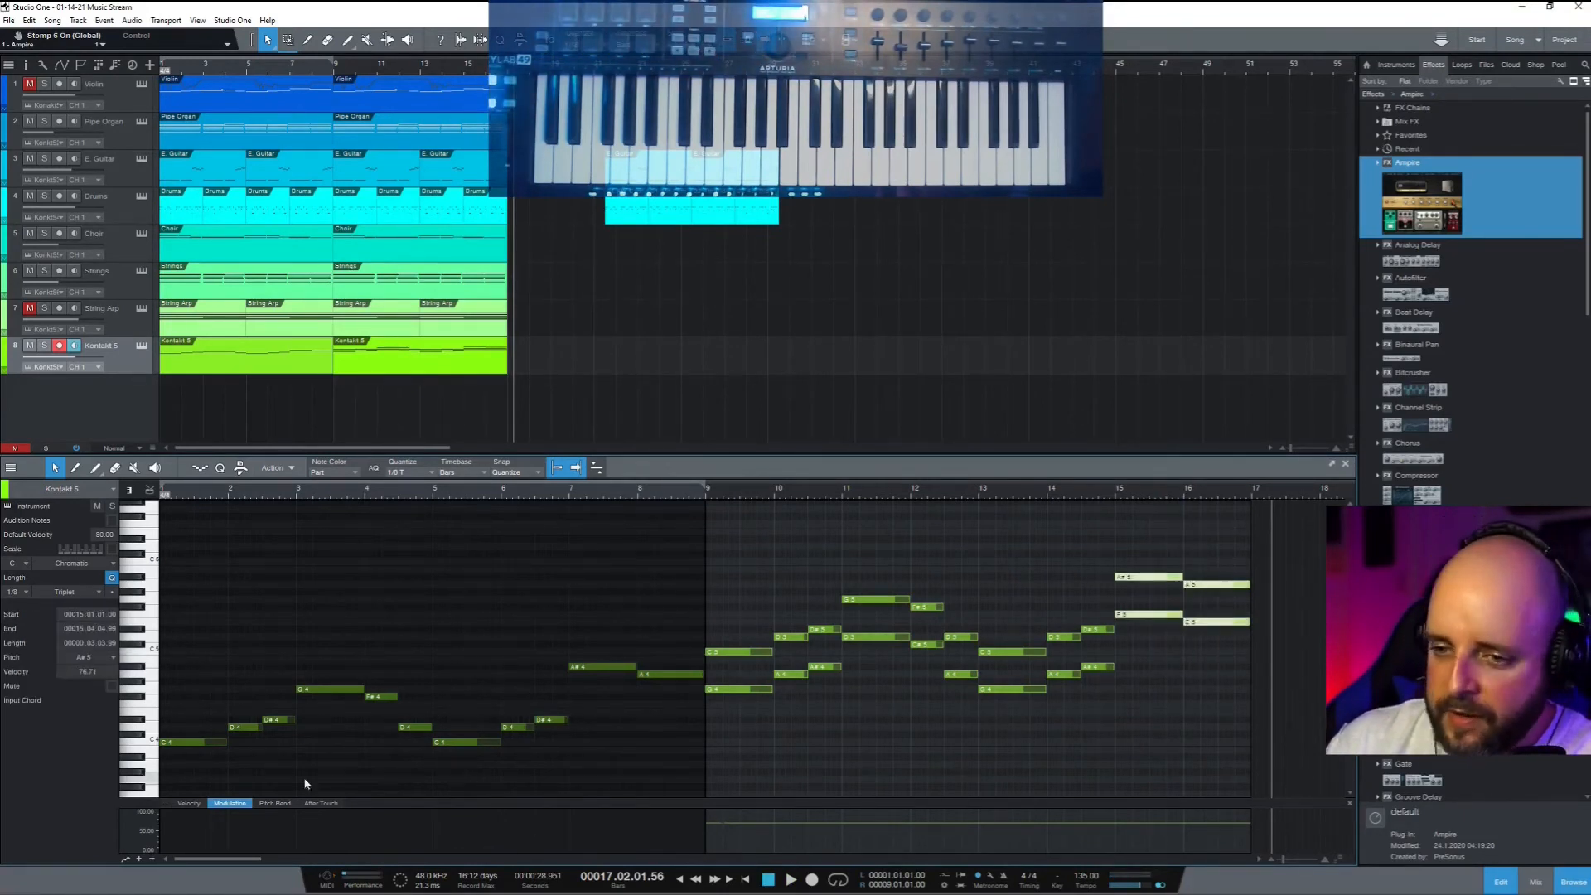
Raise the four selected closing notes to velocity 100 and preview them from bar 14
left_click(190, 804)
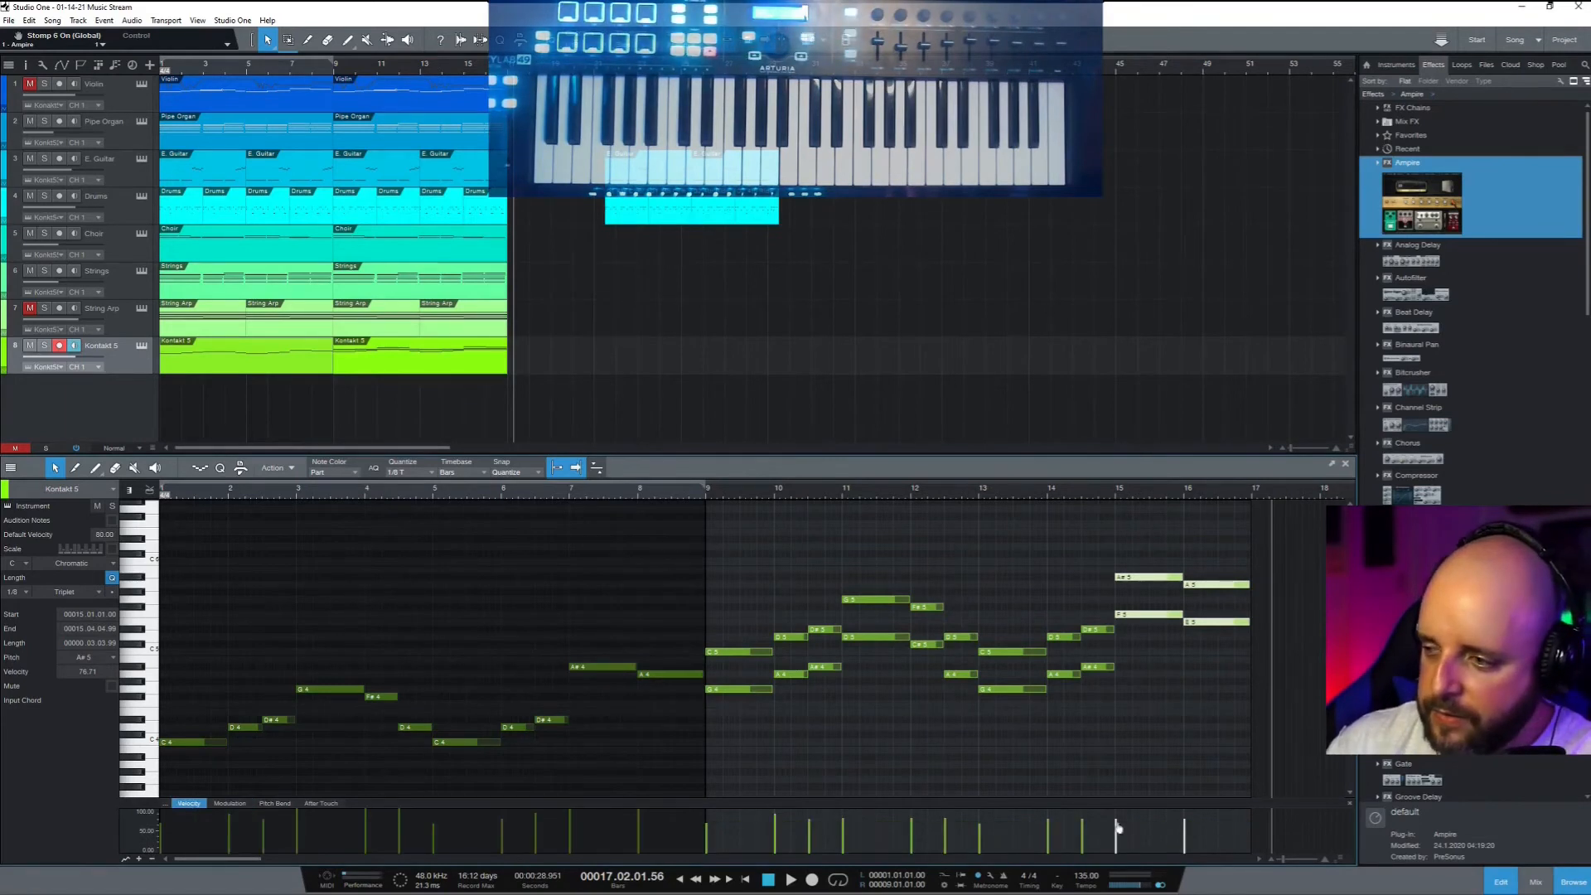
left_click_drag(1111, 834, 1105, 758)
left_click(1049, 491)
key("space")
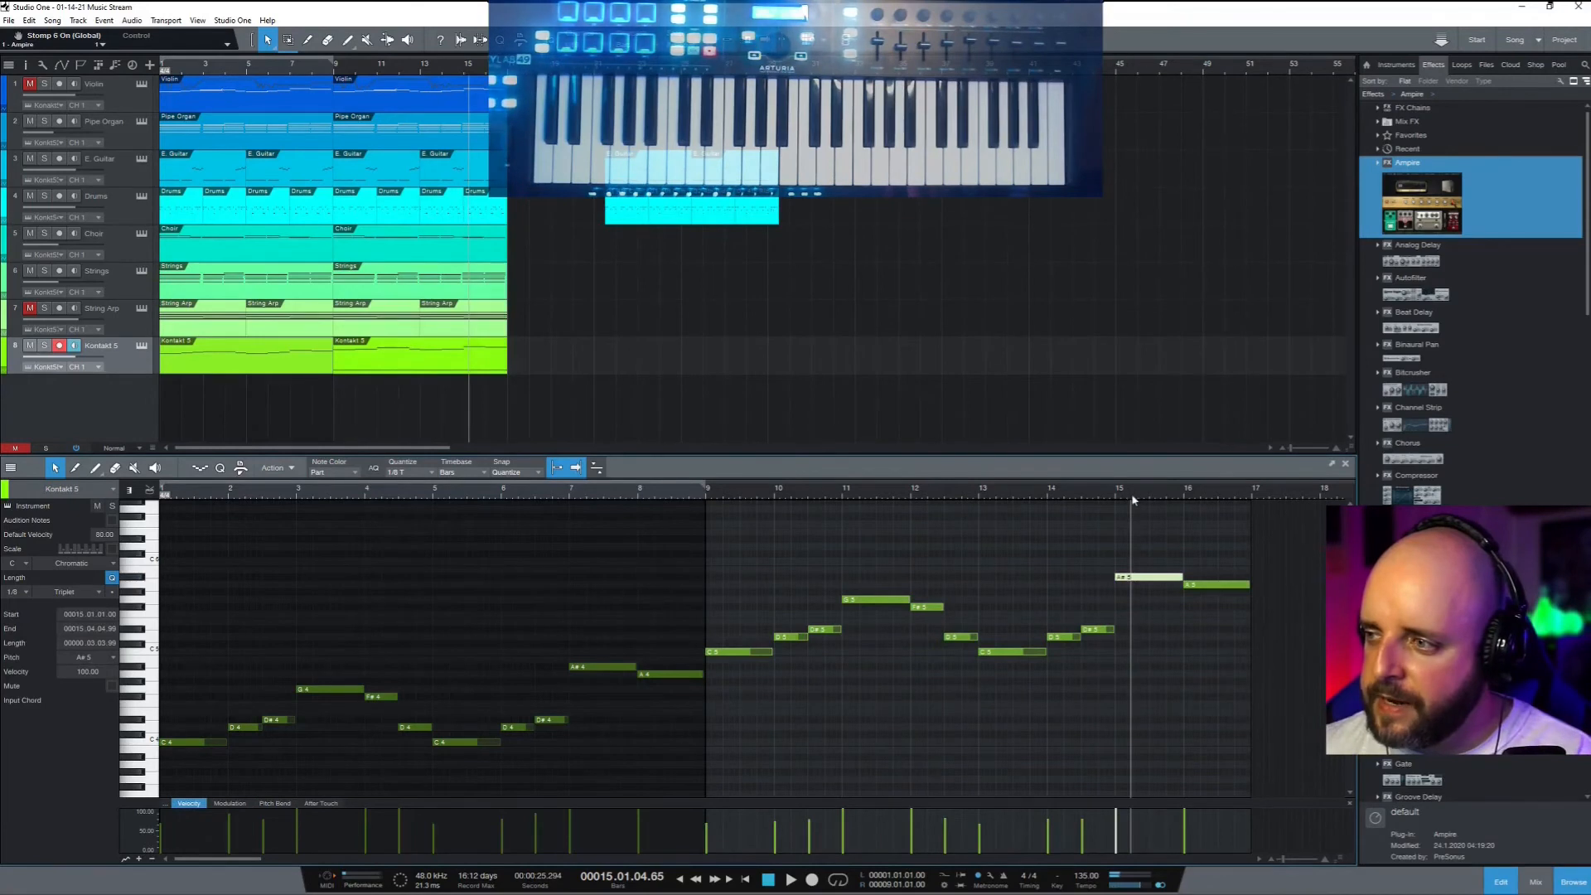
left_click(1117, 498)
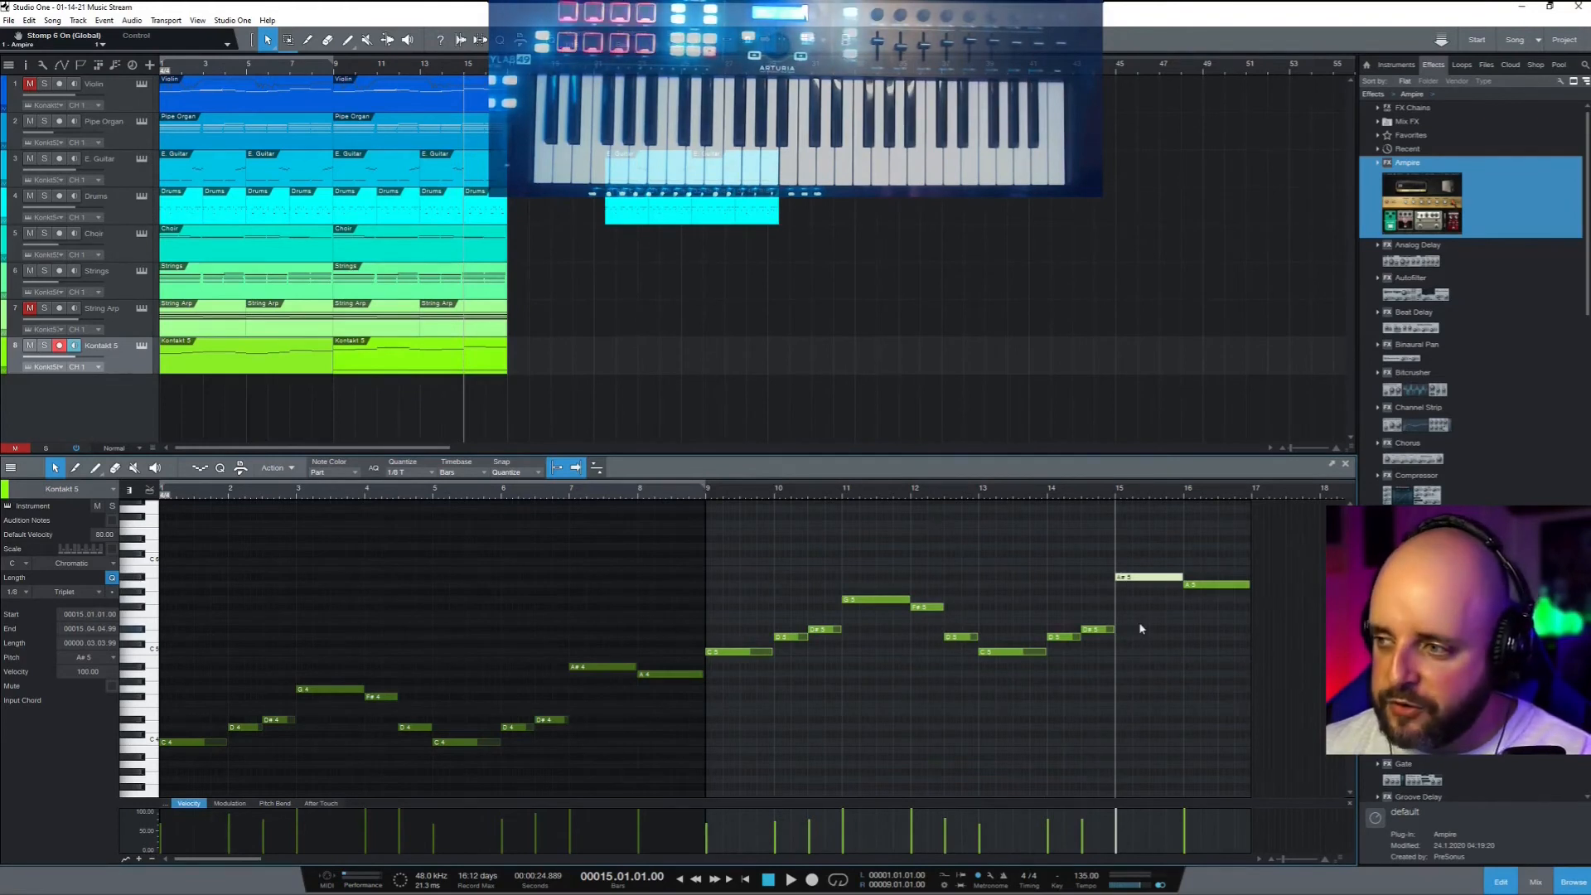
Lower the A#5 to A5, delete the bar-16 note, and stretch A5 to about bar 16.9
left_click_drag(1144, 582, 1199, 586)
left_click(1195, 586)
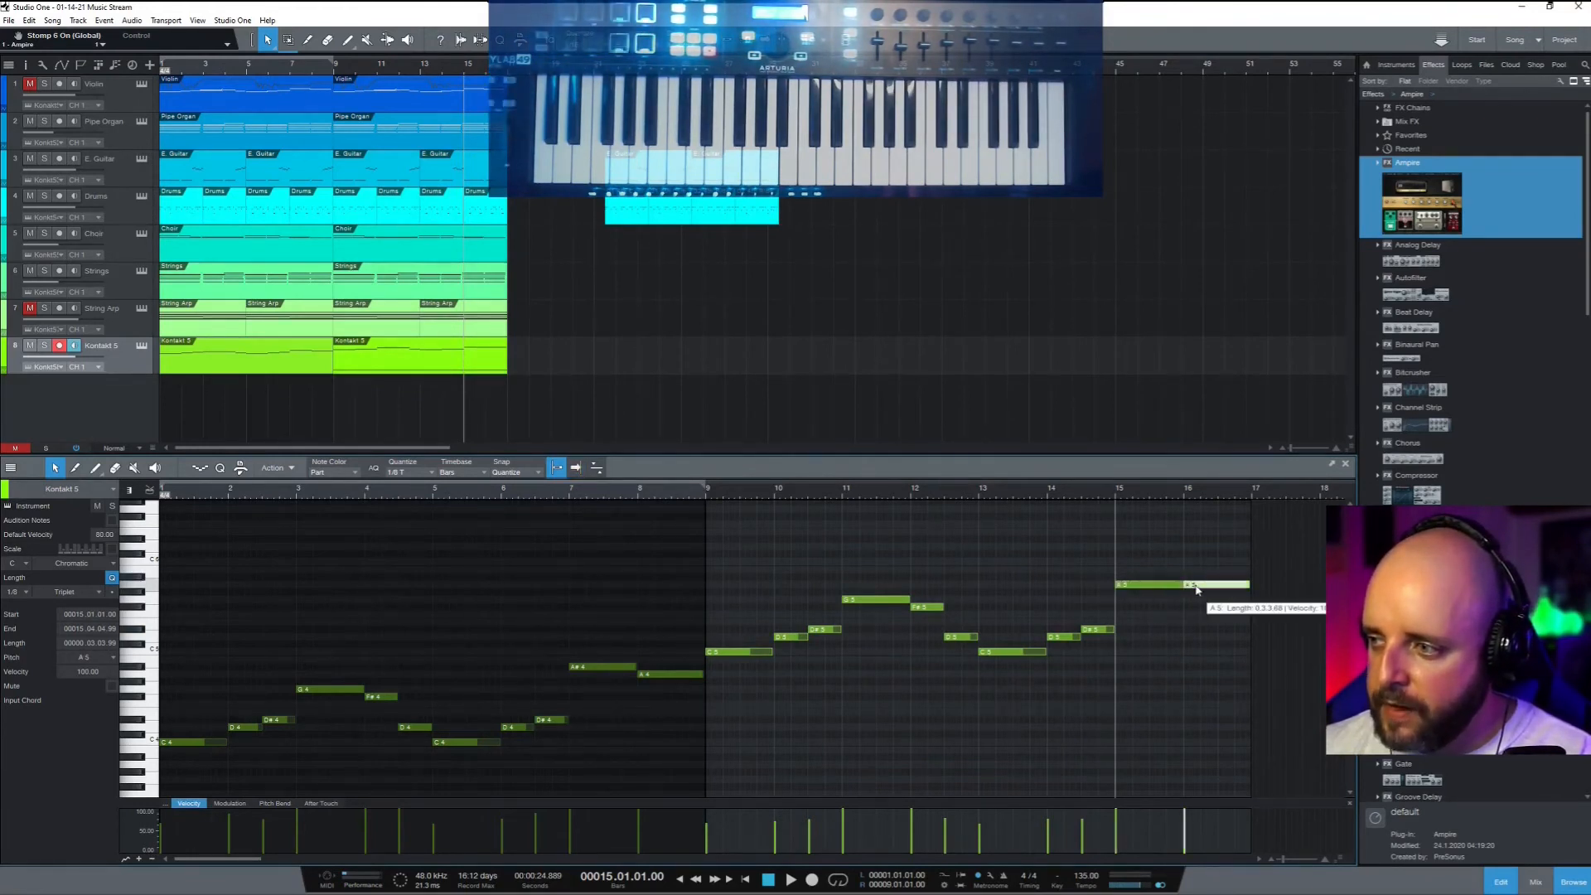
key("Delete")
left_click_drag(1182, 584, 1251, 583)
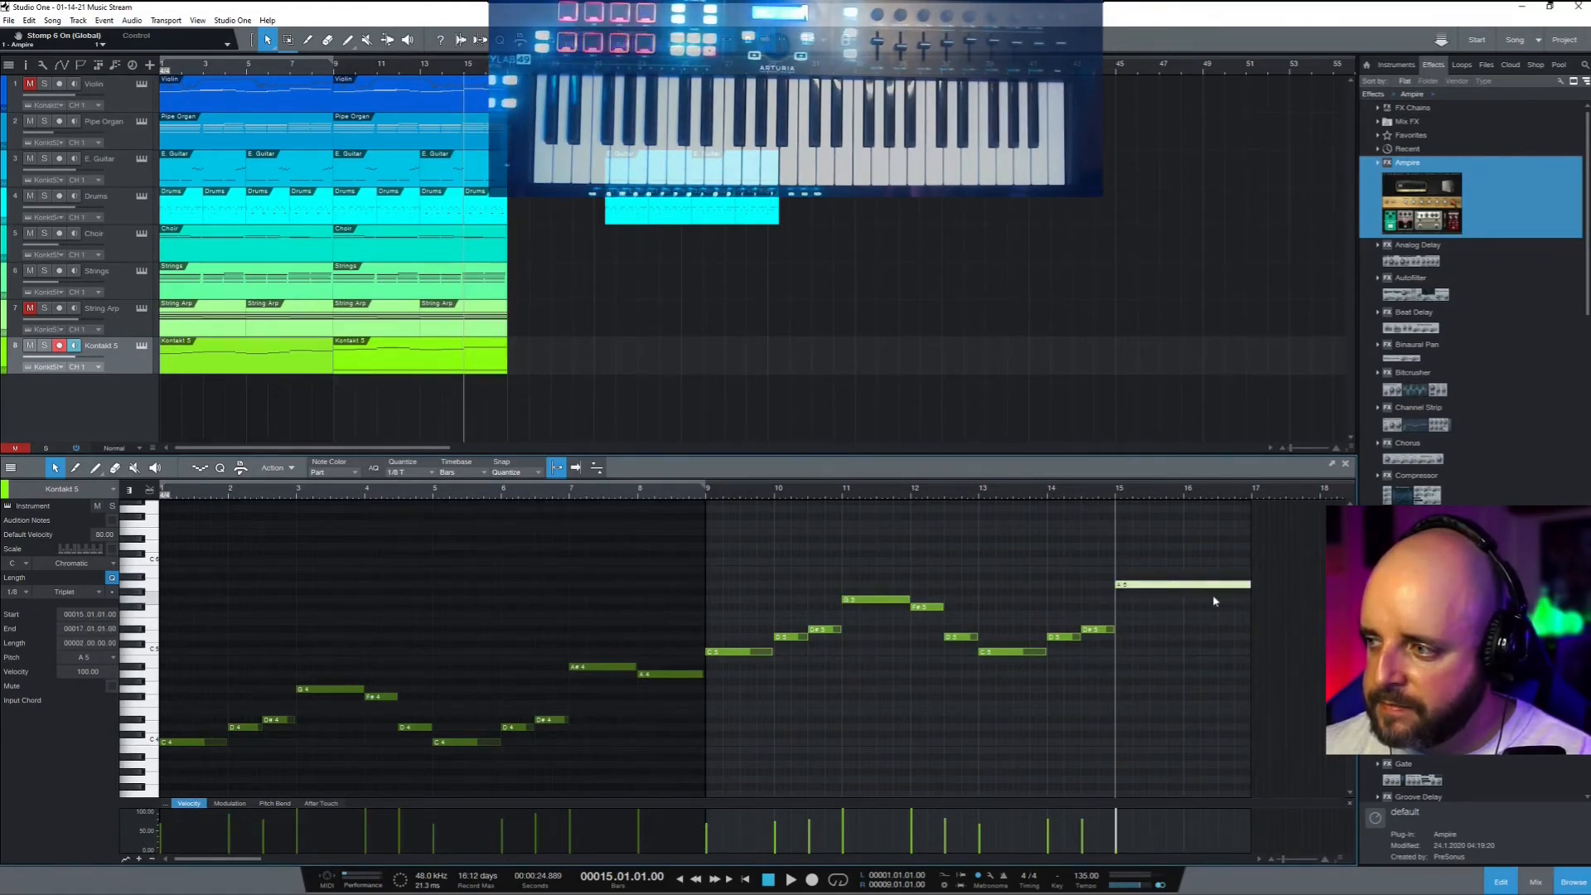
left_click(277, 804)
Enlarge the Pitch Bend lane and paint a flat 0.00 bend line with its first point at bar 15
left_click_drag(957, 804, 961, 644)
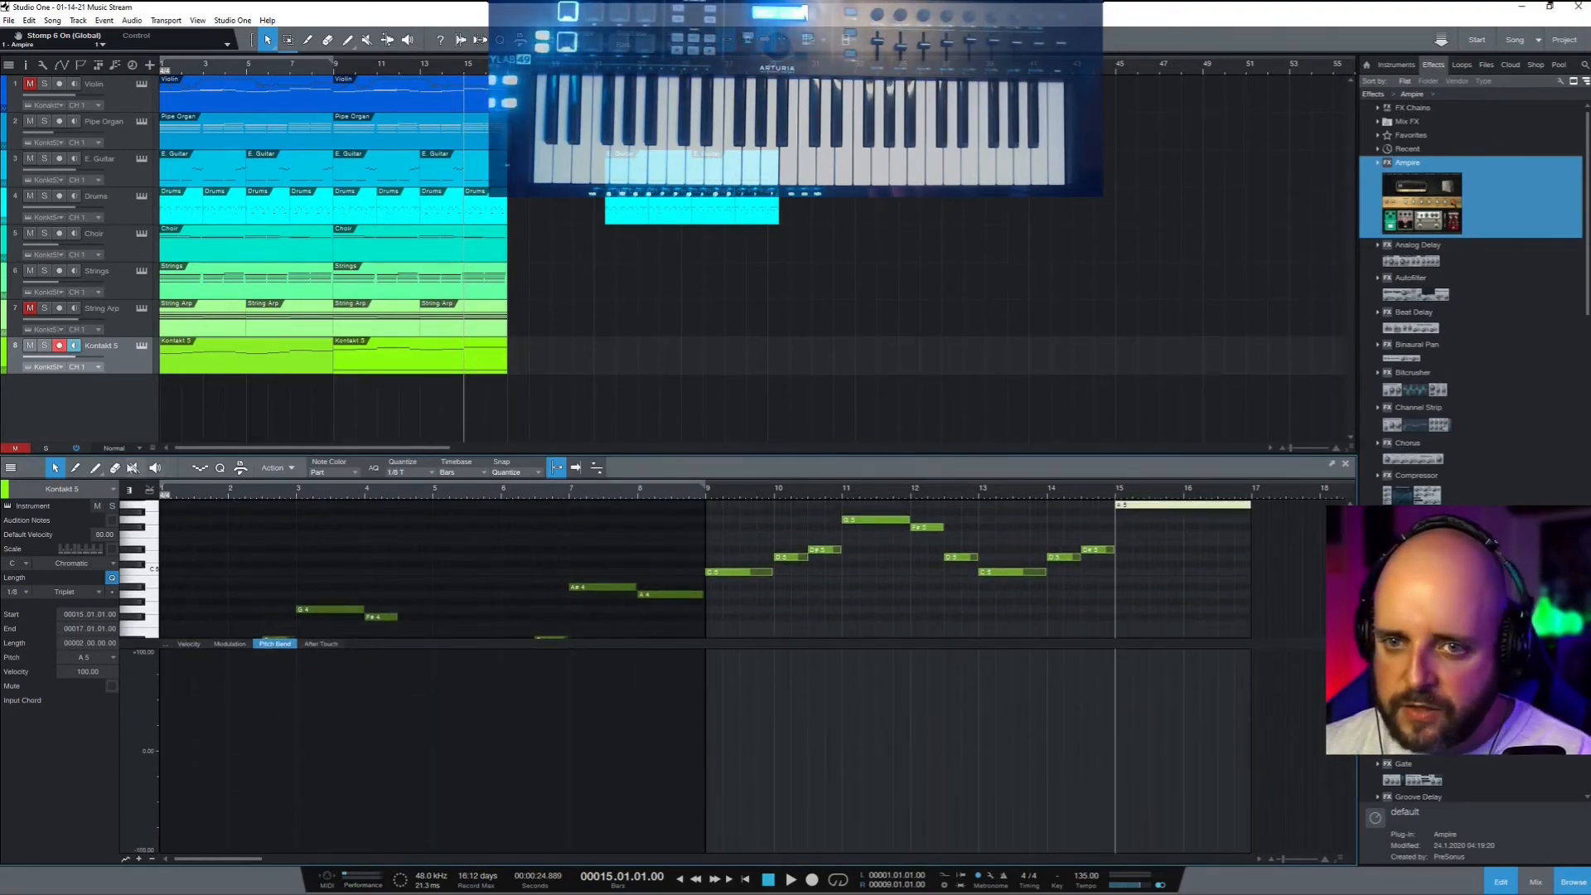
left_click(95, 468)
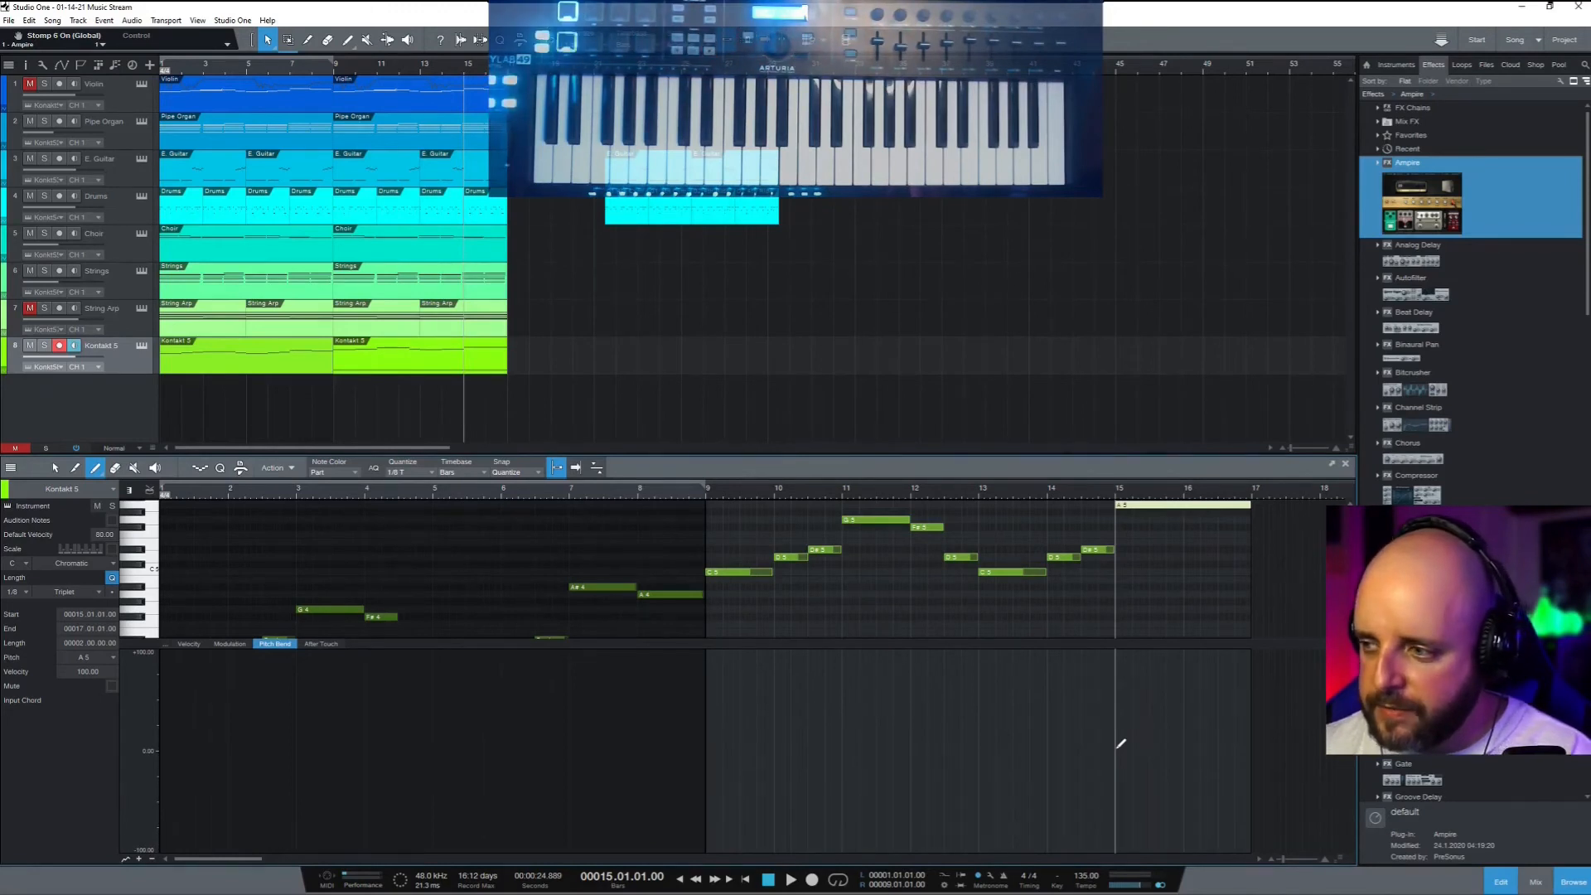
scroll(1116, 749, "up", 6)
scroll(1116, 751, "up", 3)
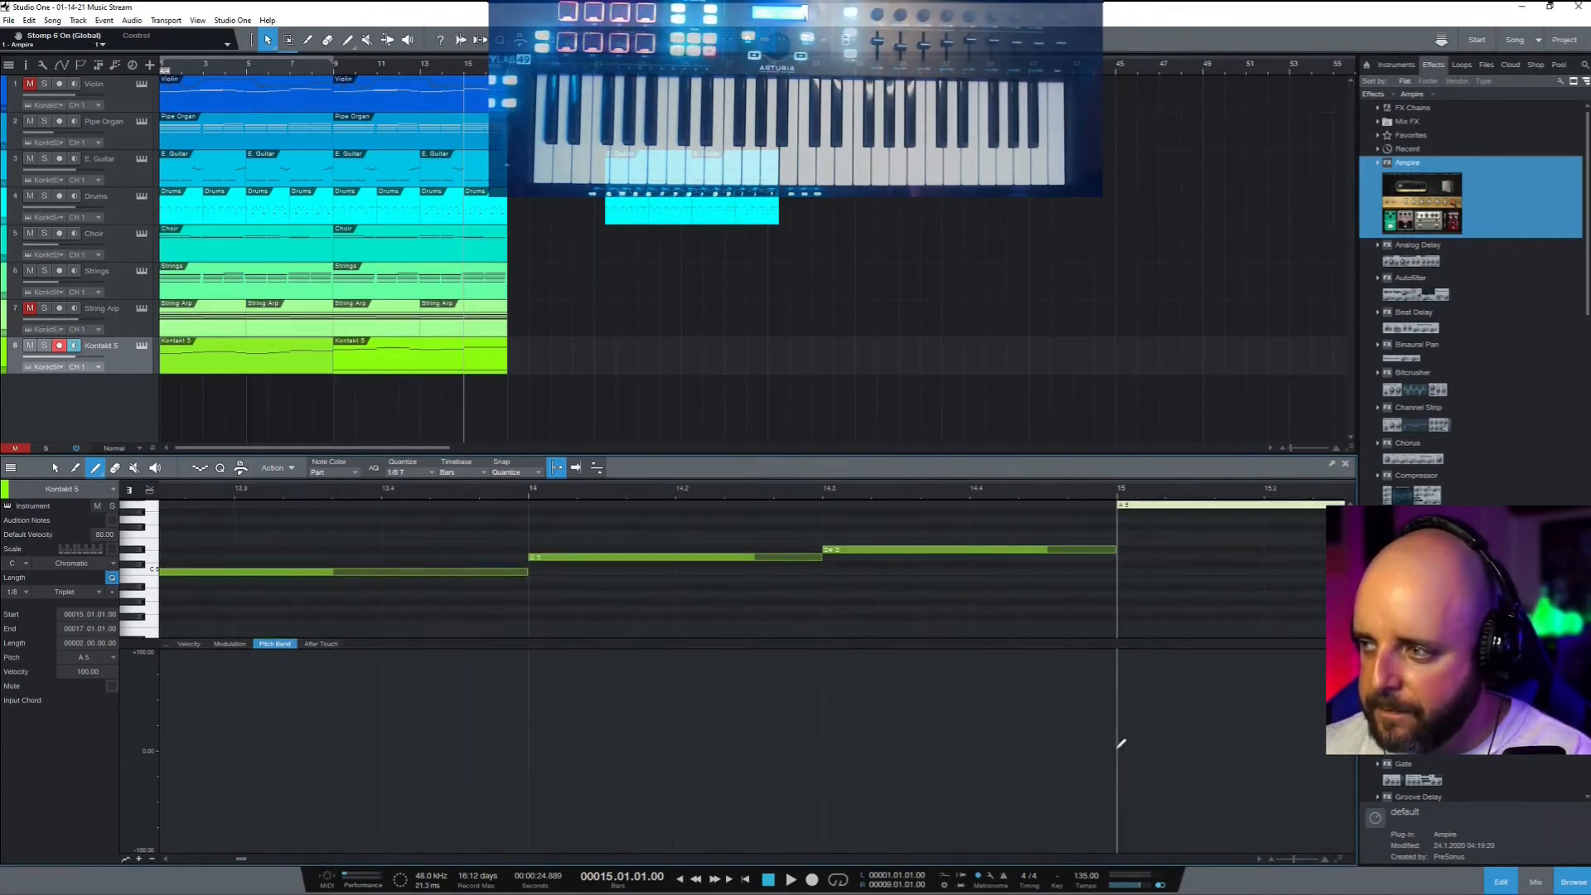
scroll(1116, 735, "right", 5)
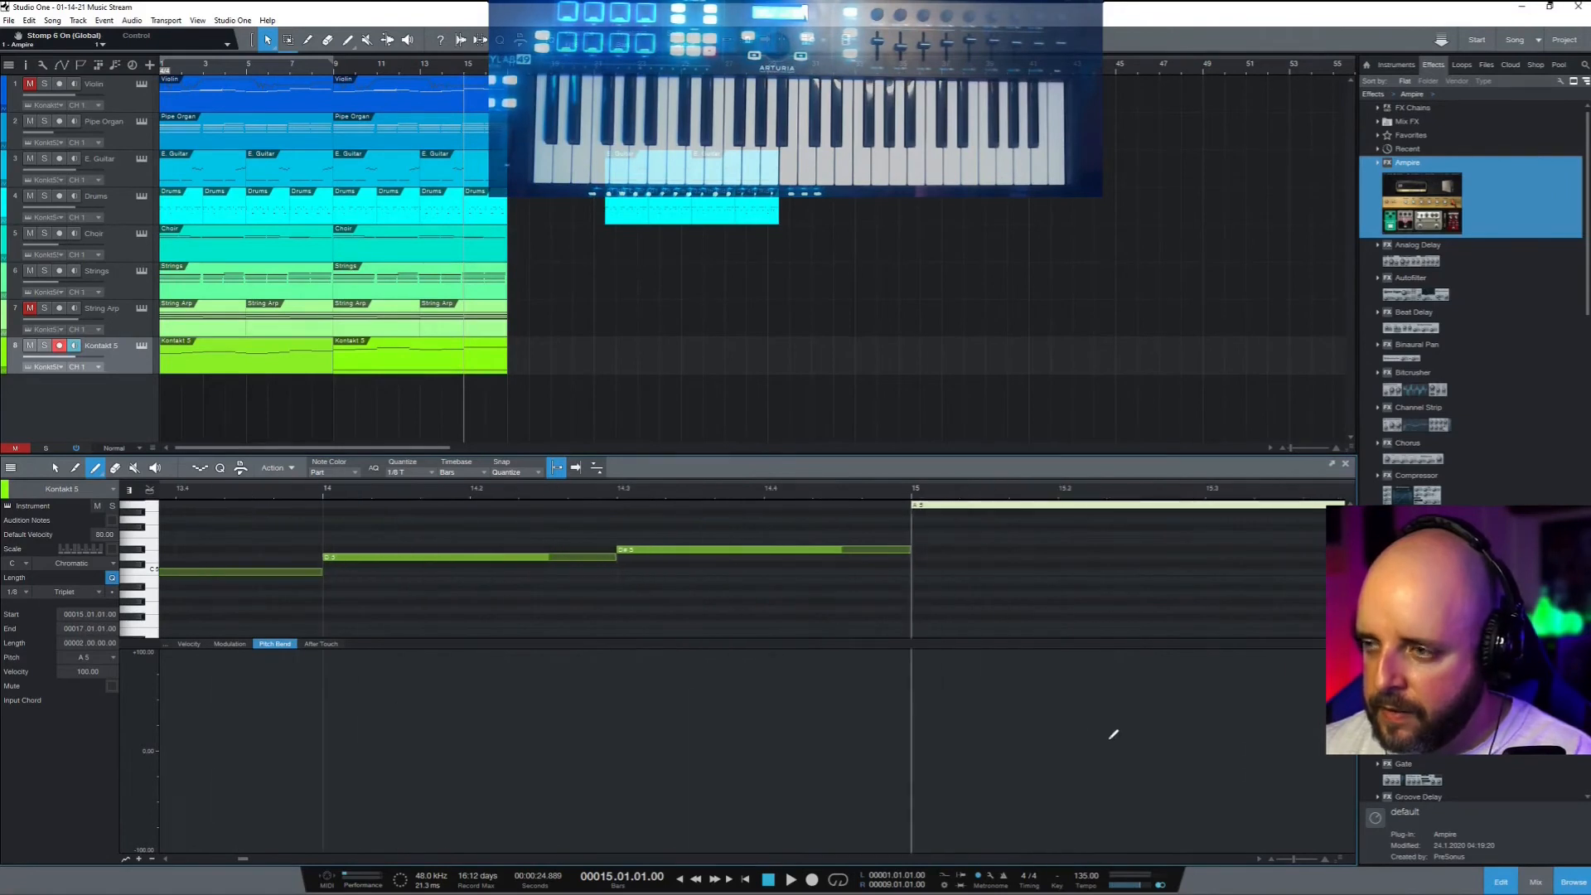
scroll(1099, 732, "right", 5)
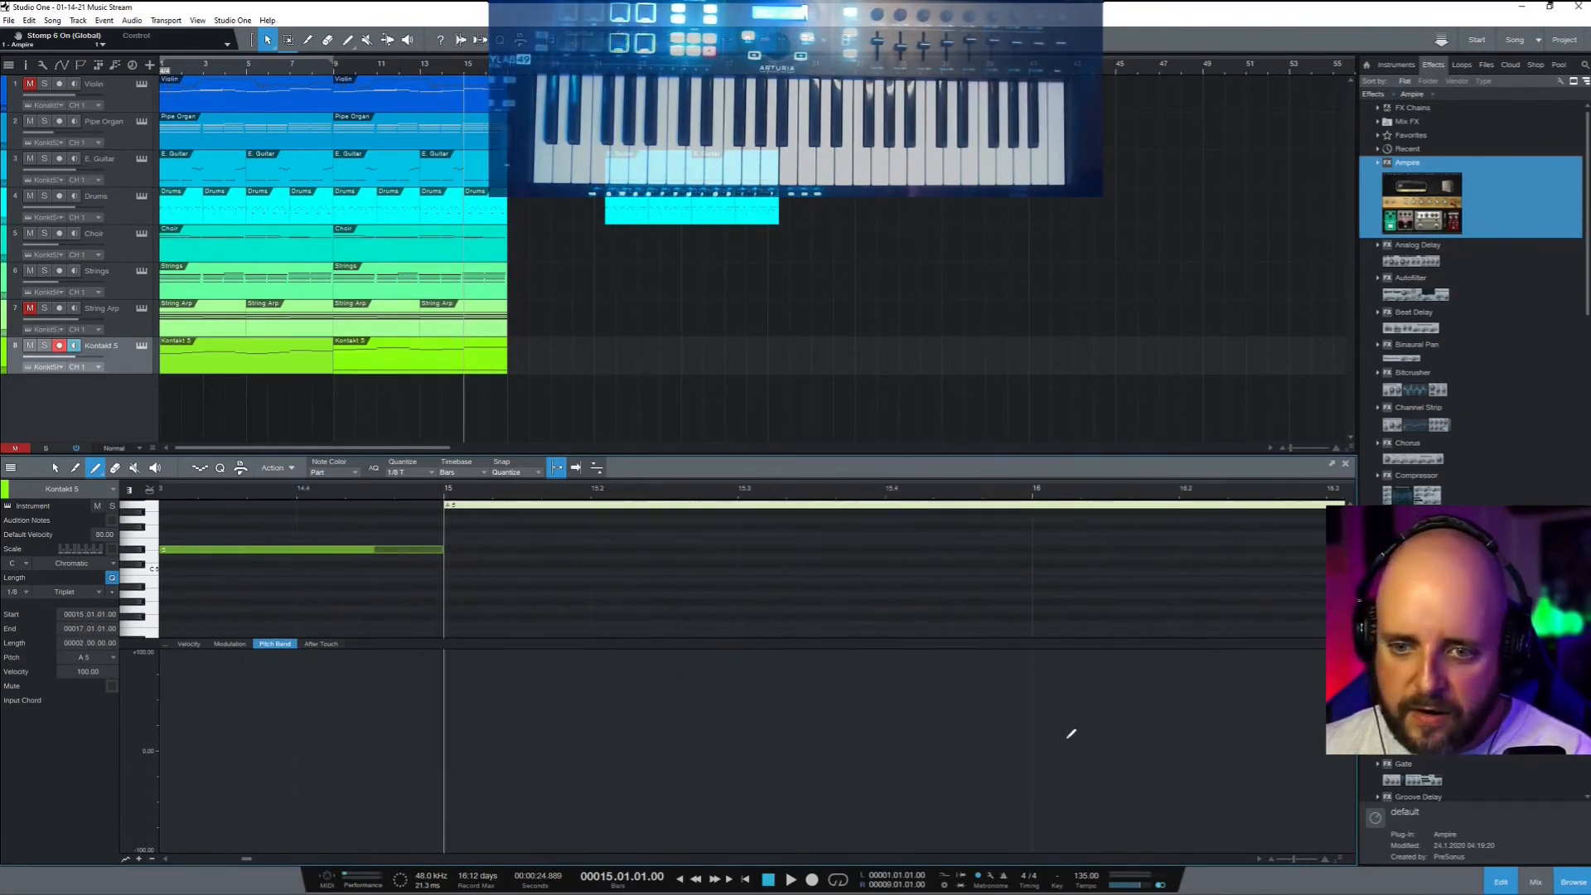
scroll(1059, 736, "right", 1)
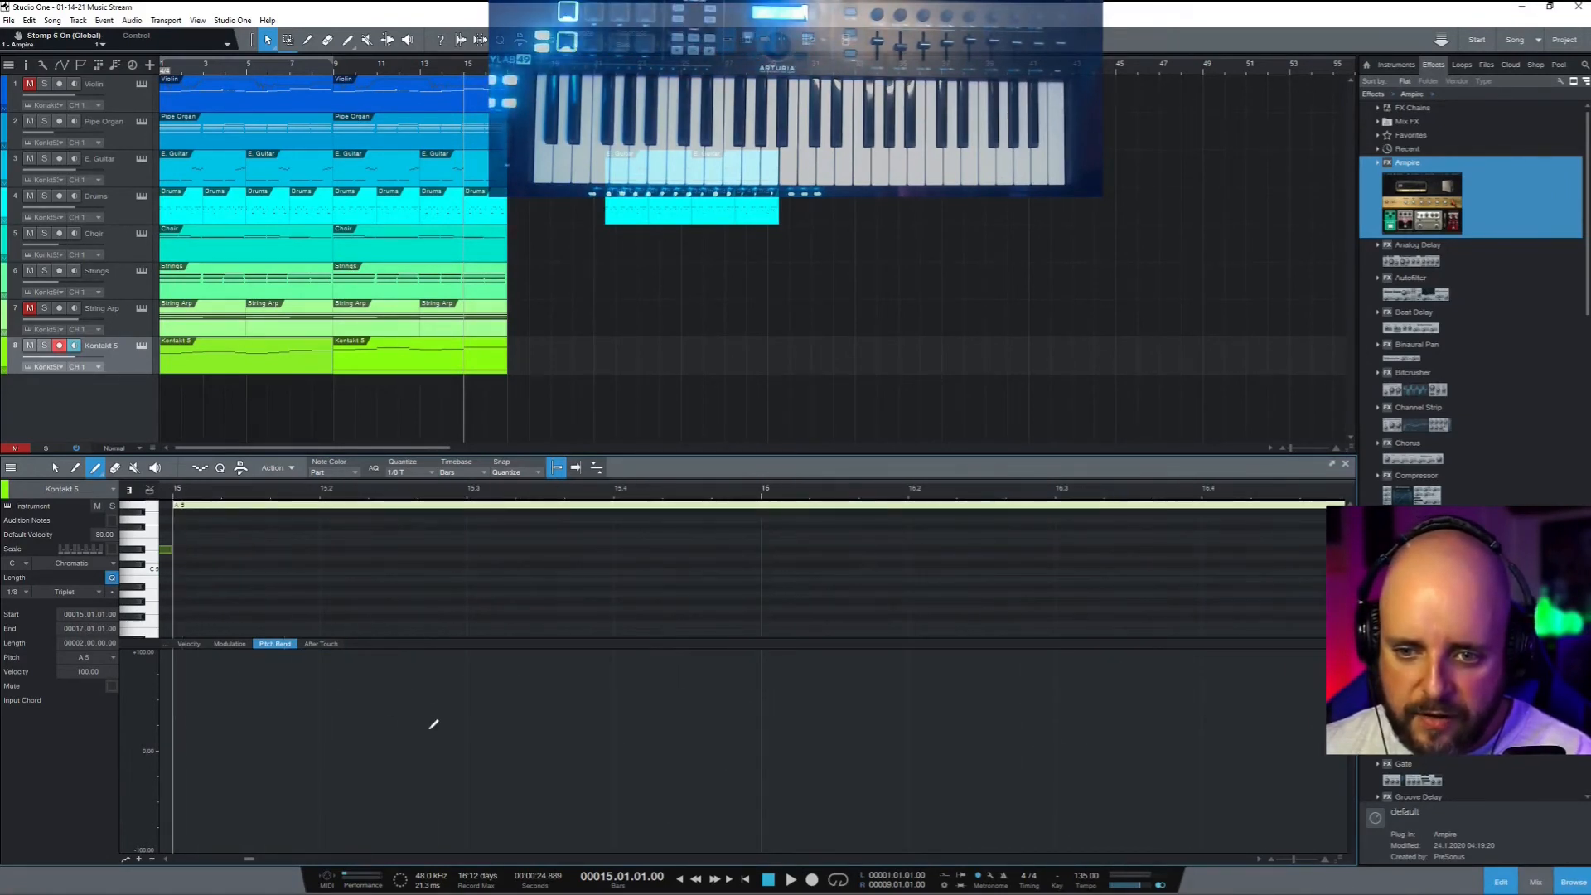
left_click(177, 748)
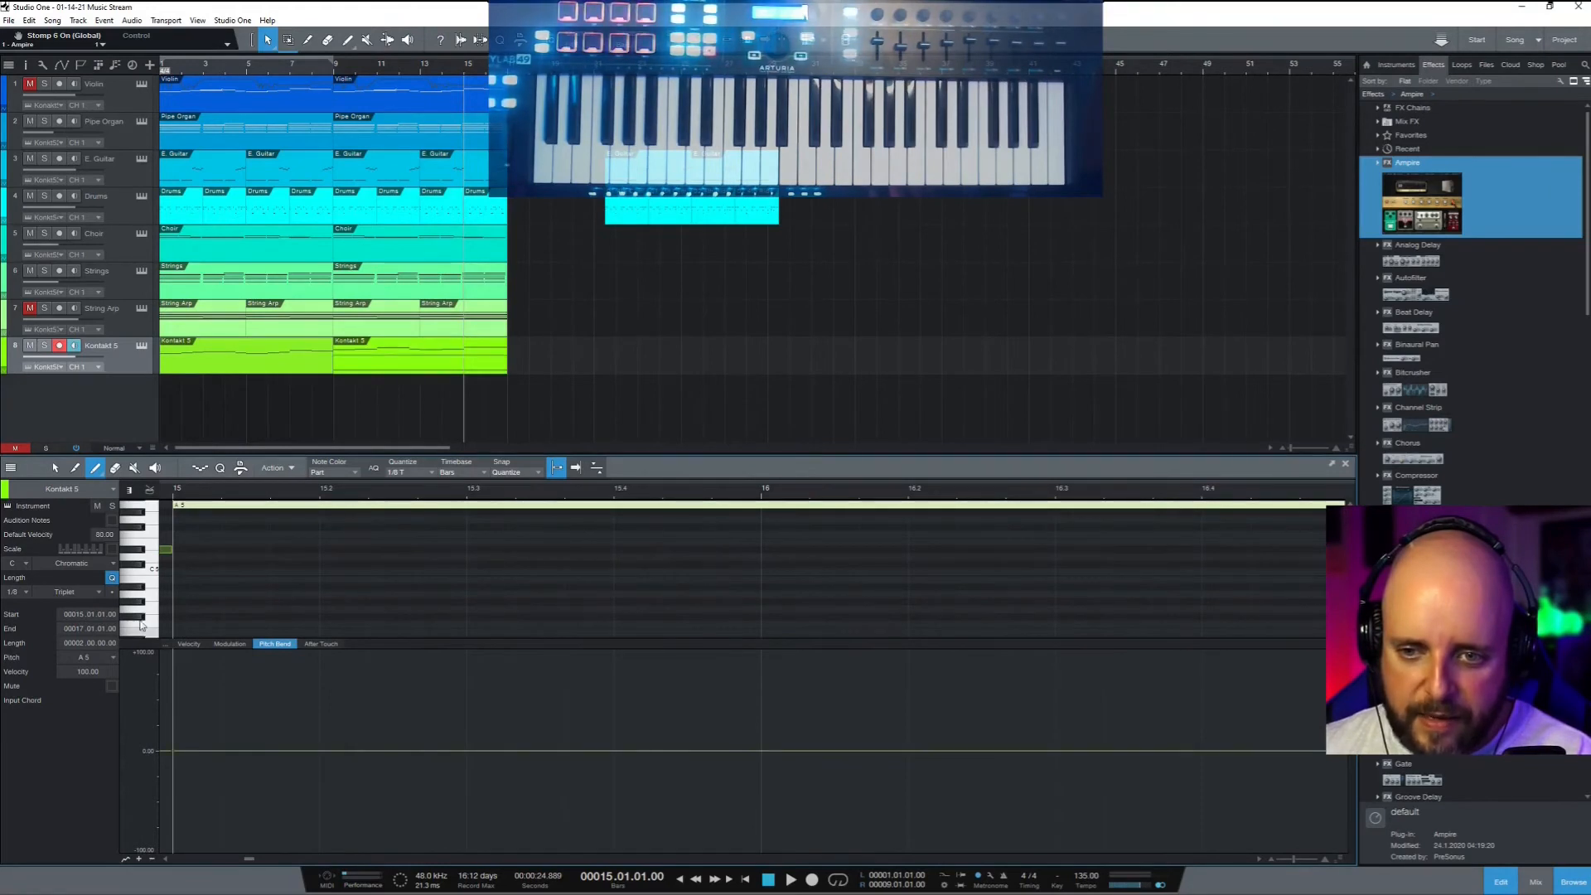
left_click(170, 755)
left_click_drag(169, 758, 171, 756)
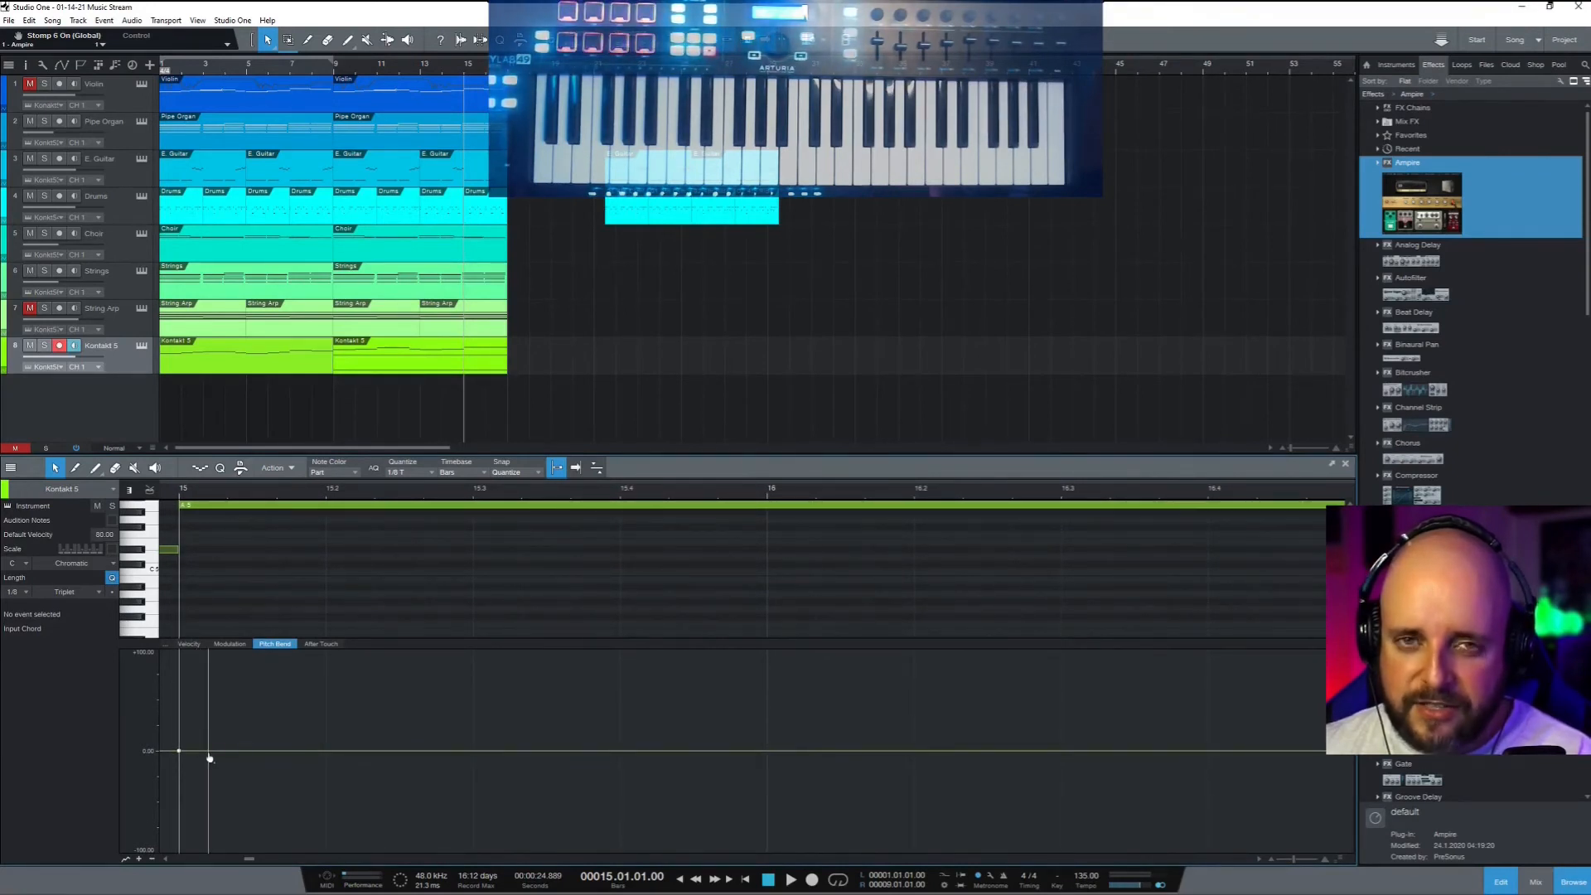
Raise the pitch bend to about +24.9 at bar 15.2 and preview it
key("space")
key("space")
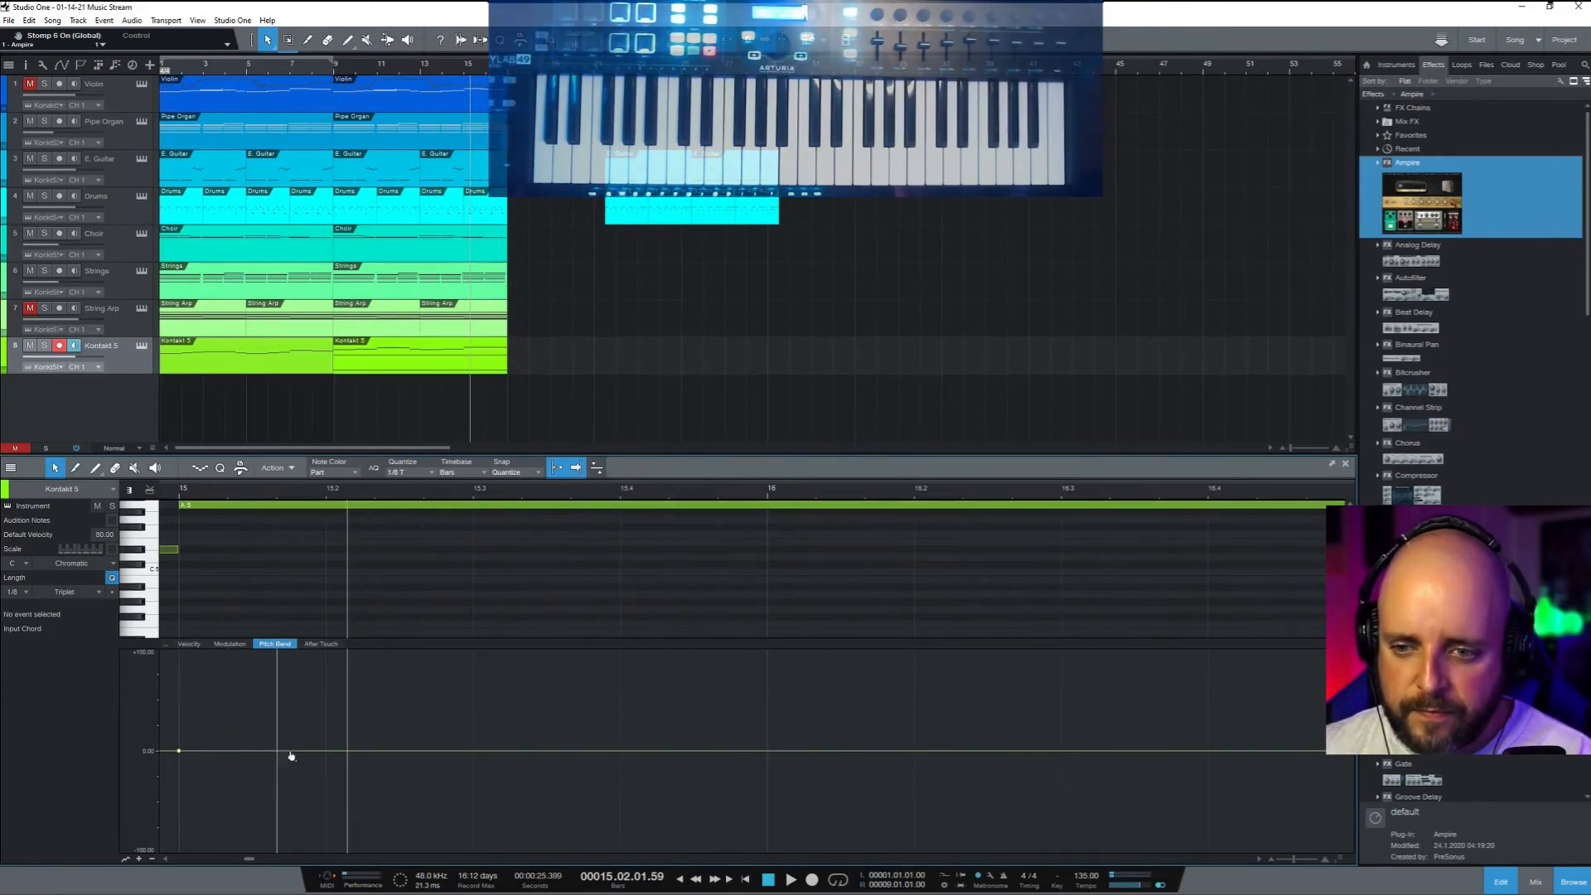
left_click_drag(326, 755, 324, 729)
key("space")
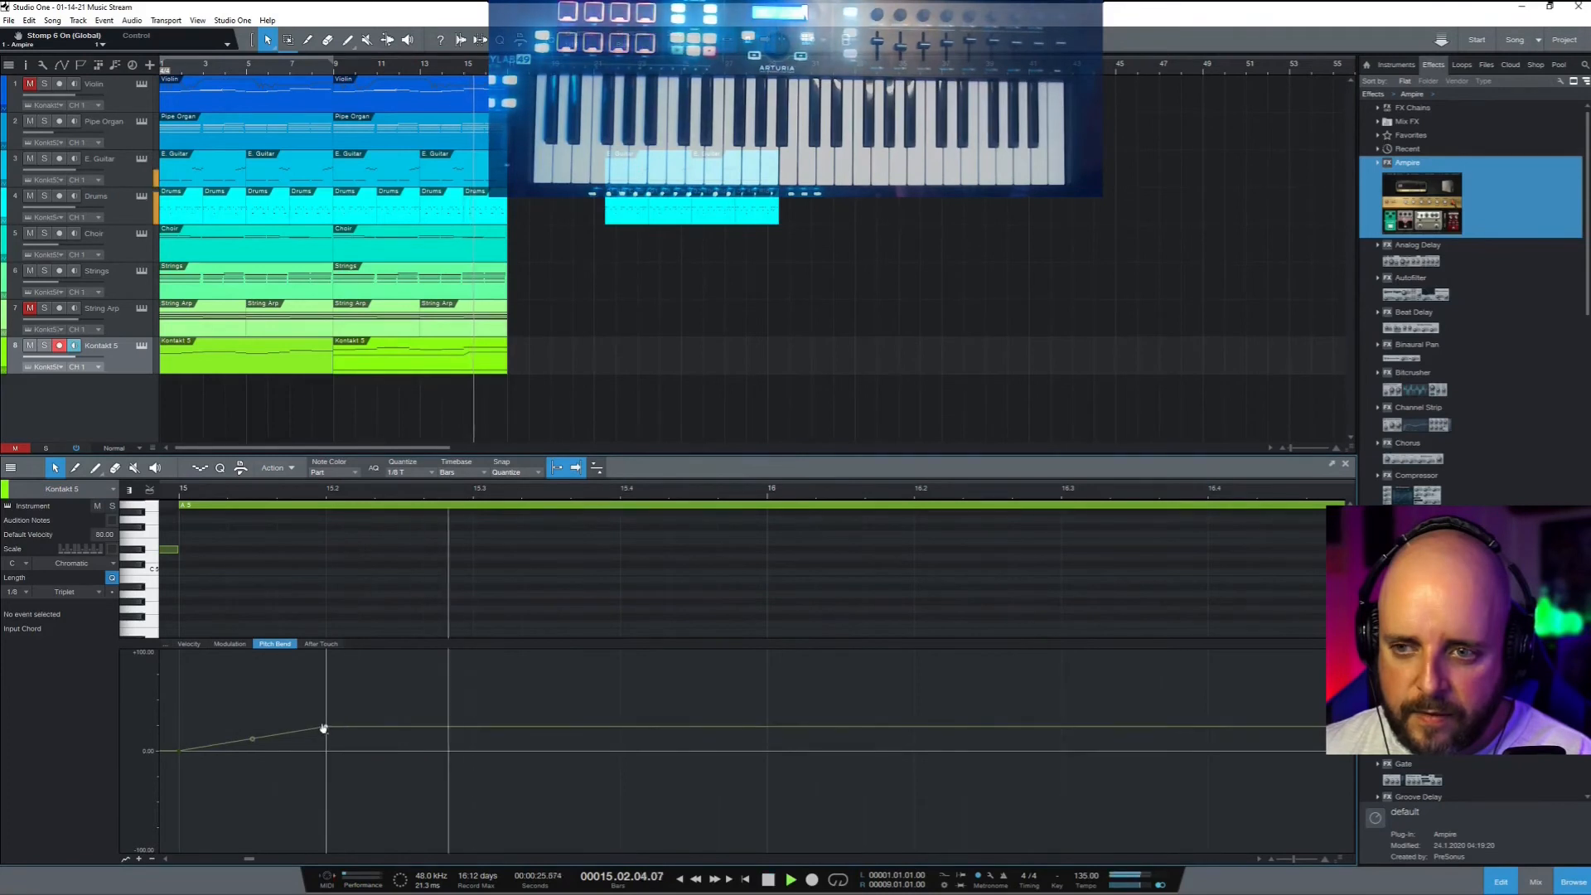
key("space")
key("space")
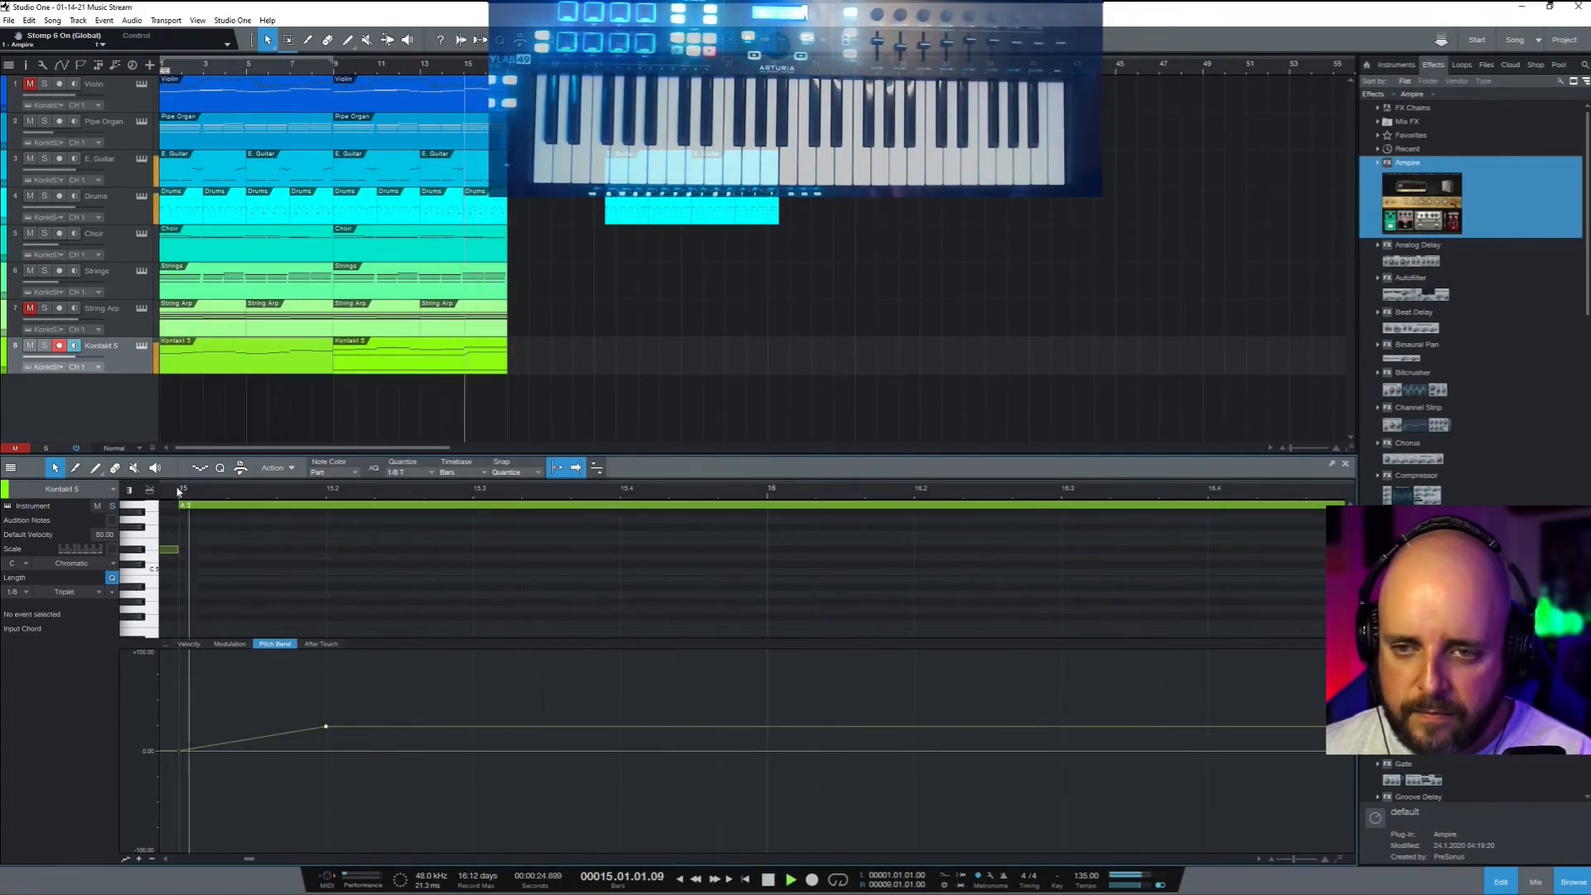
key("space")
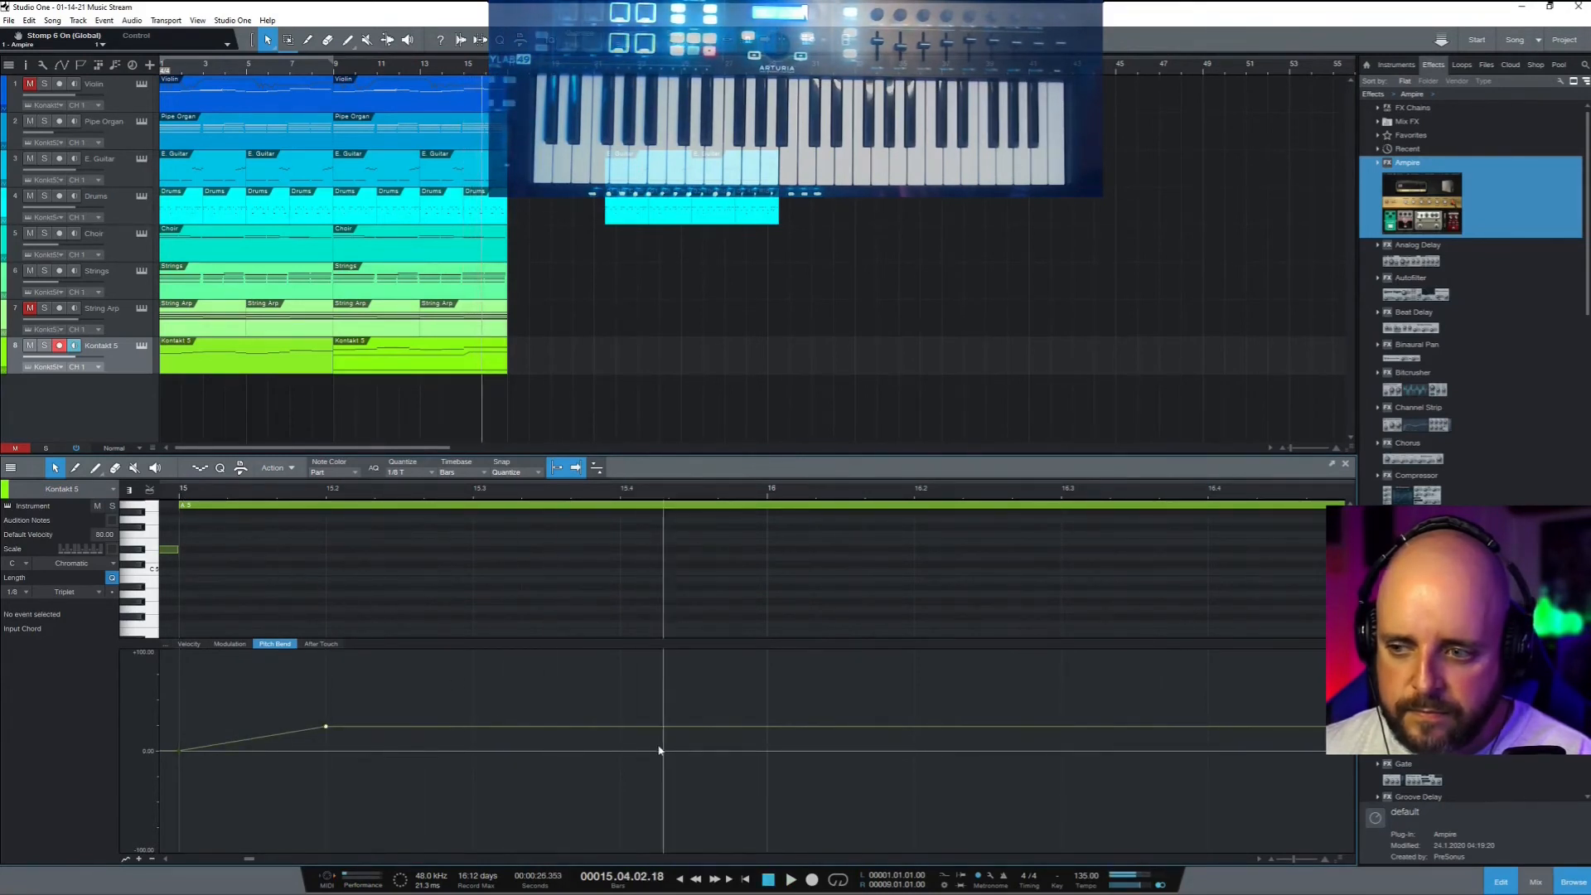
Bring the bend back to 0.00 at bar 16.2, removing the extra middle point, and preview from bar 15
left_click(619, 726)
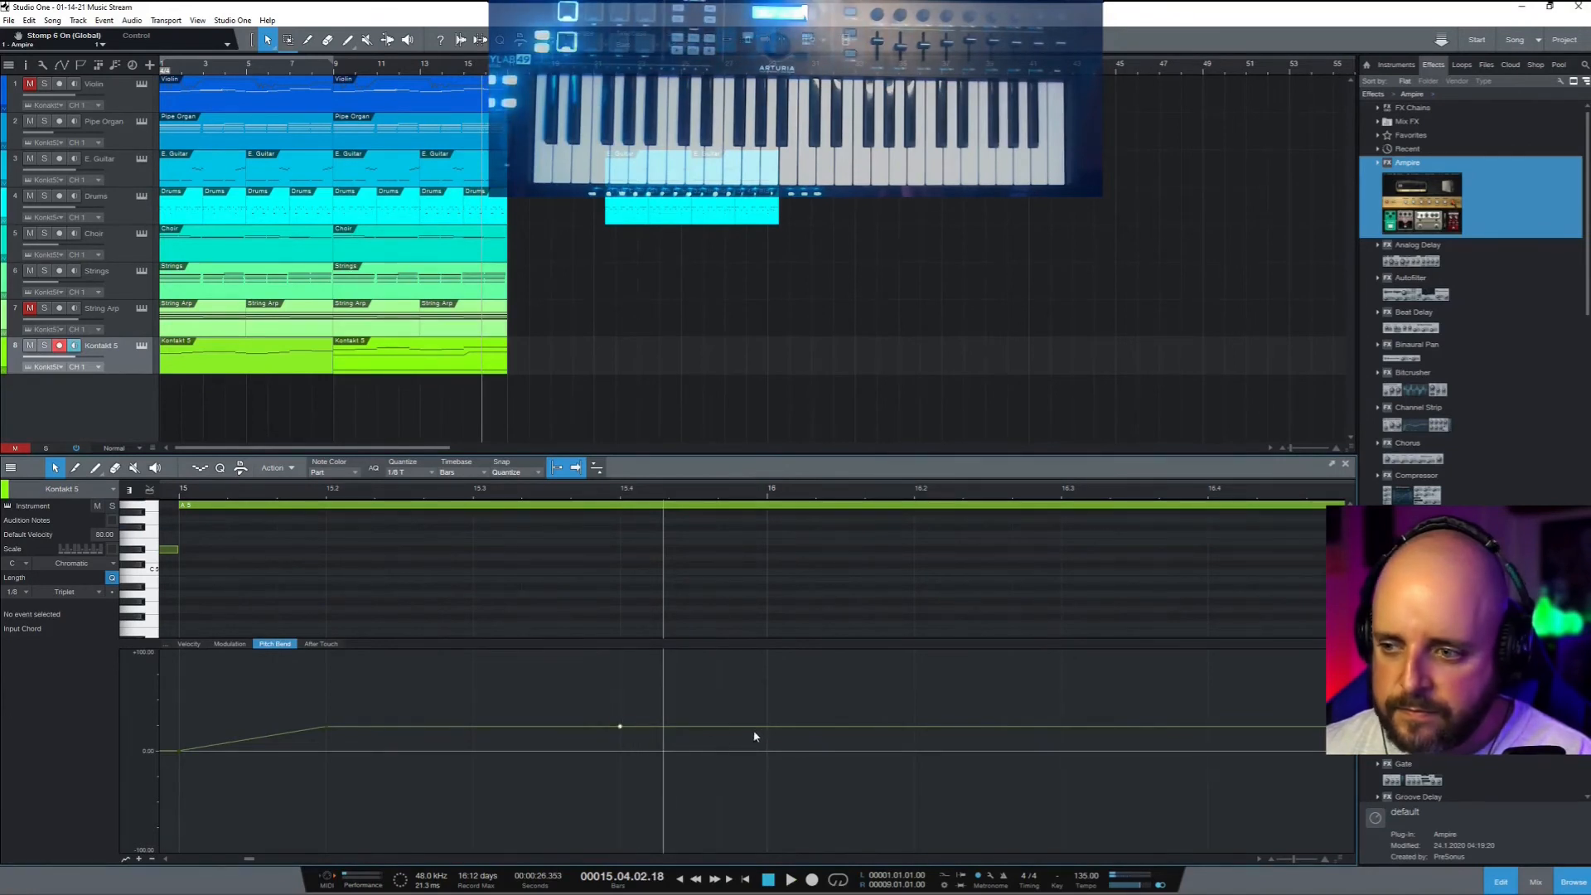
left_click_drag(769, 729, 768, 760)
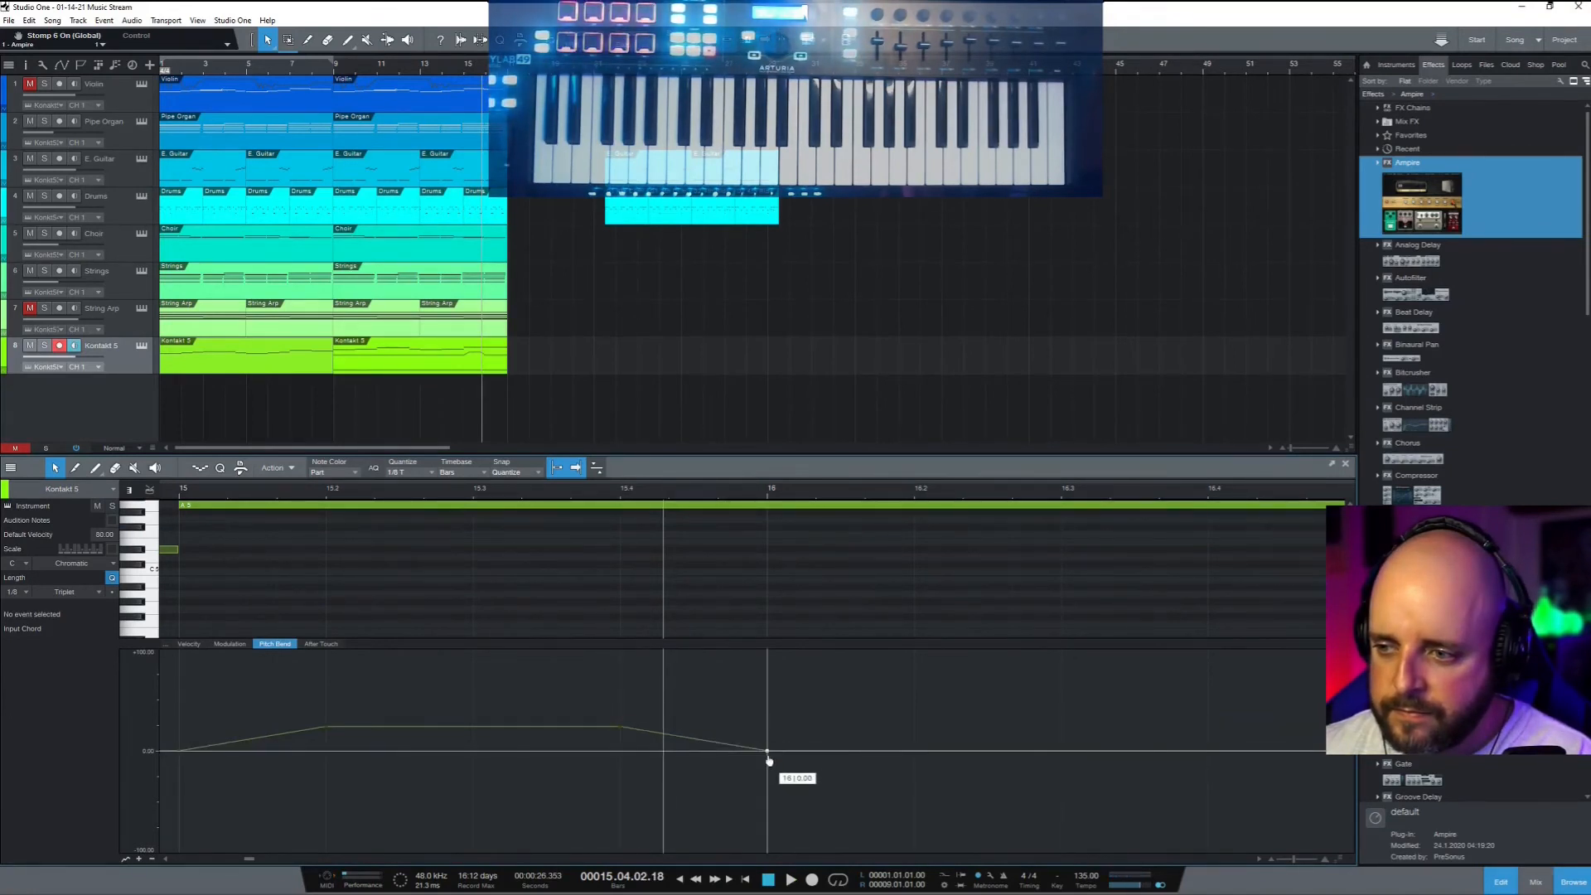
left_click(174, 496)
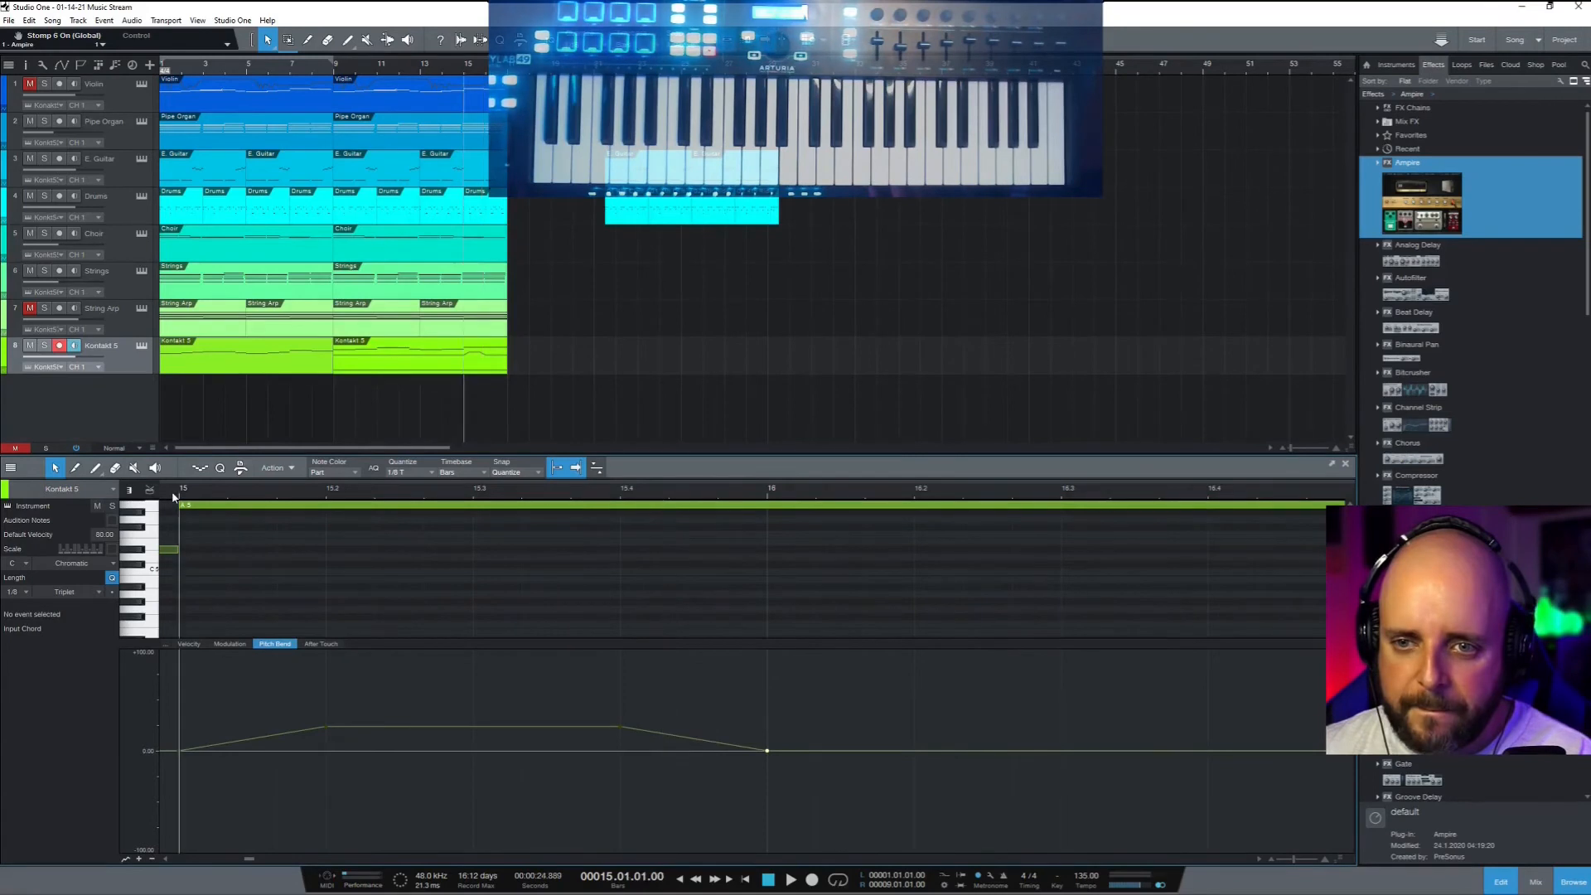
key("space")
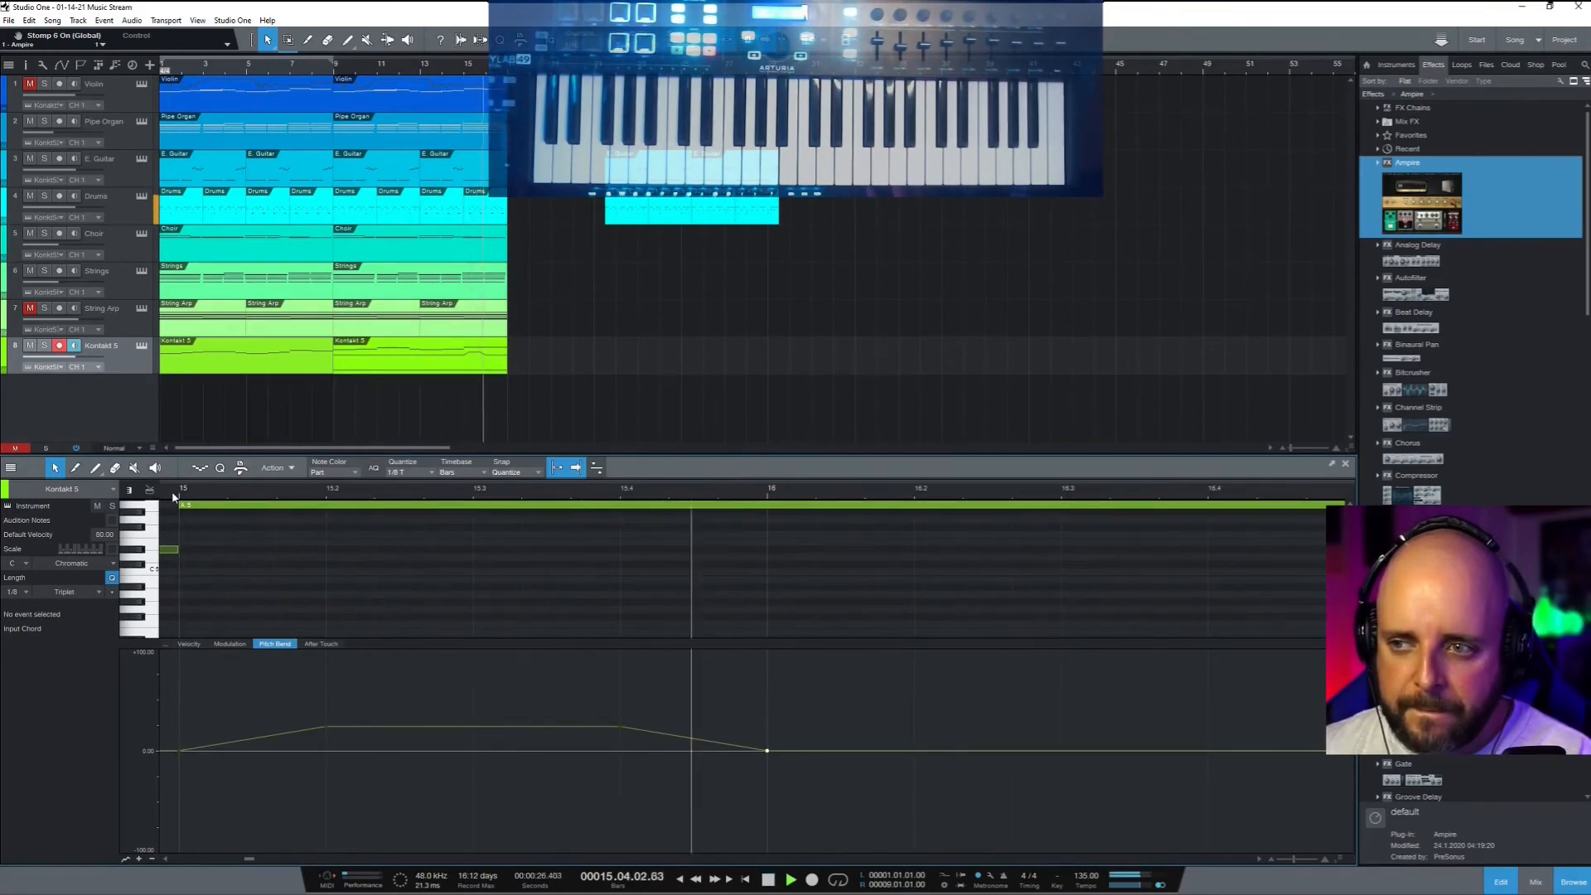
double_click(622, 728)
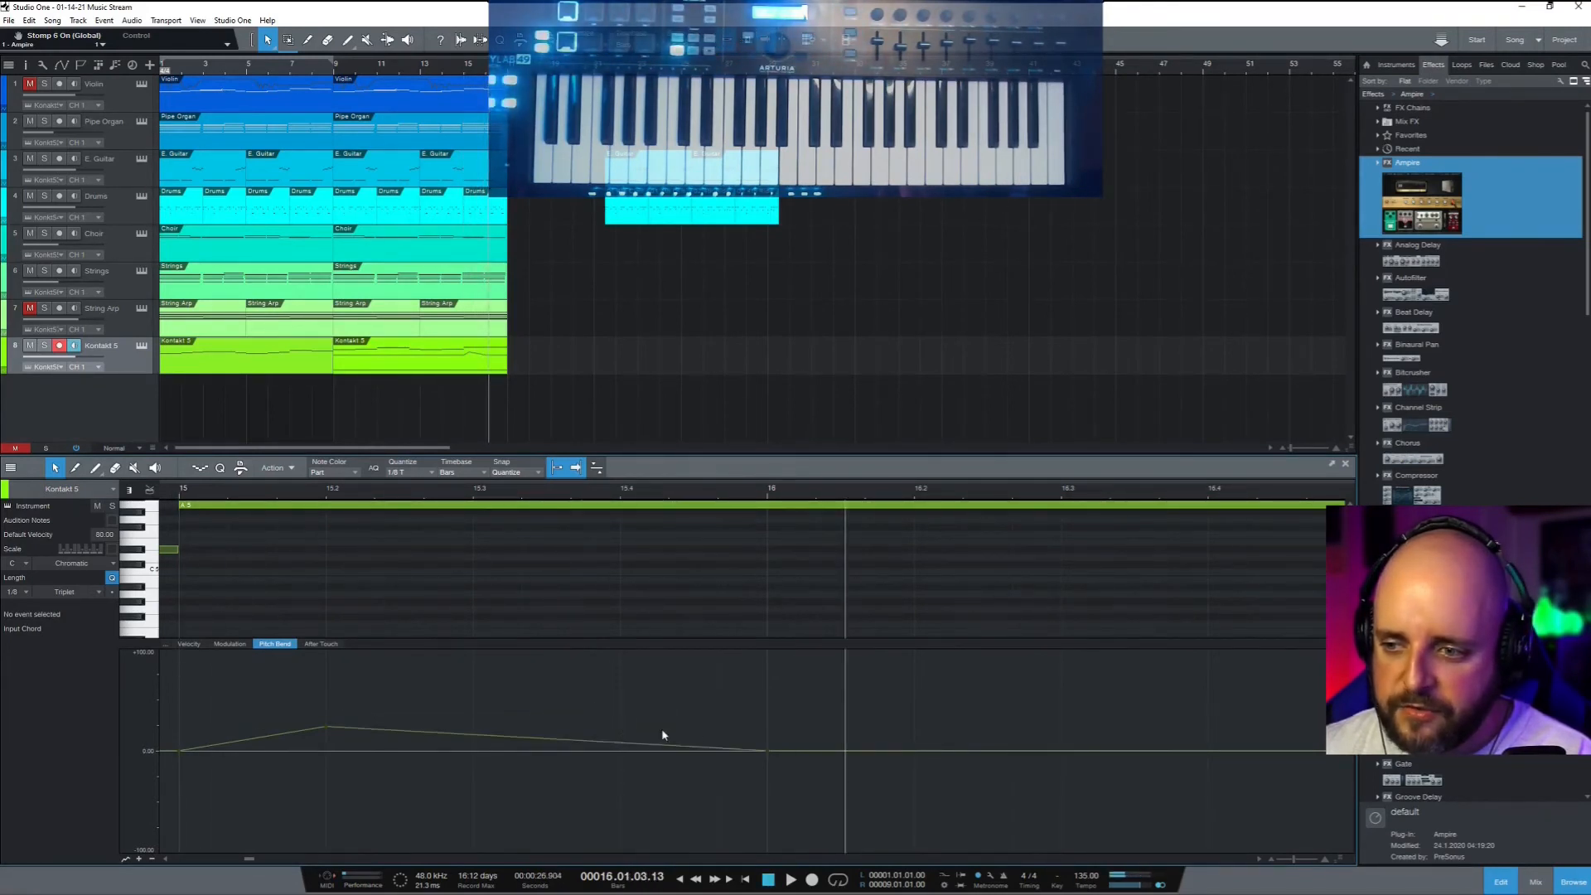
left_click_drag(767, 750, 767, 727)
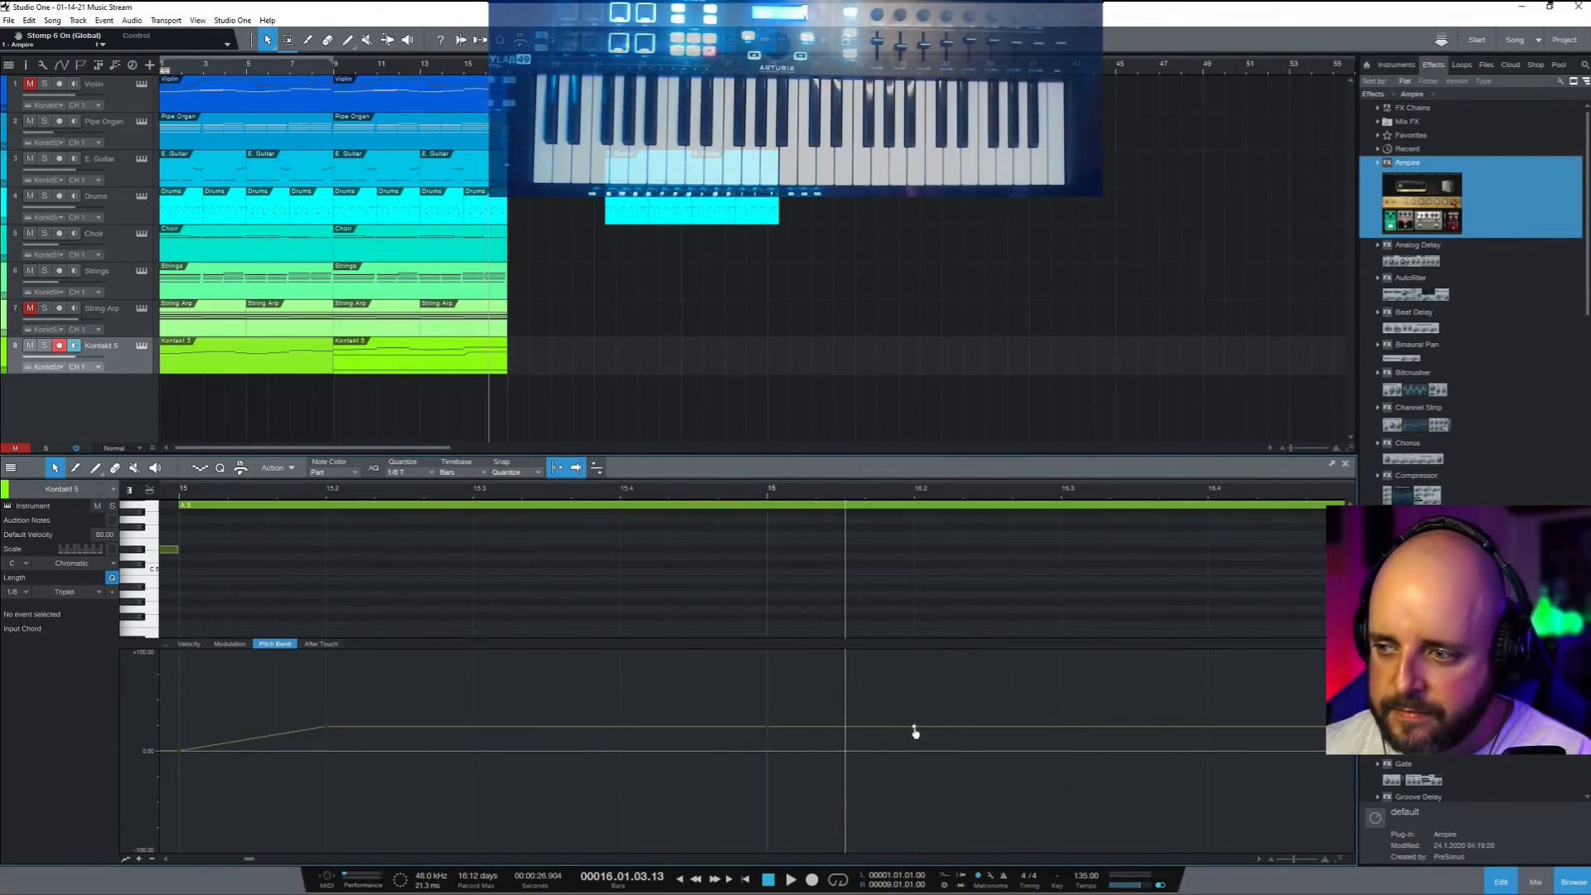
left_click_drag(915, 731, 914, 750)
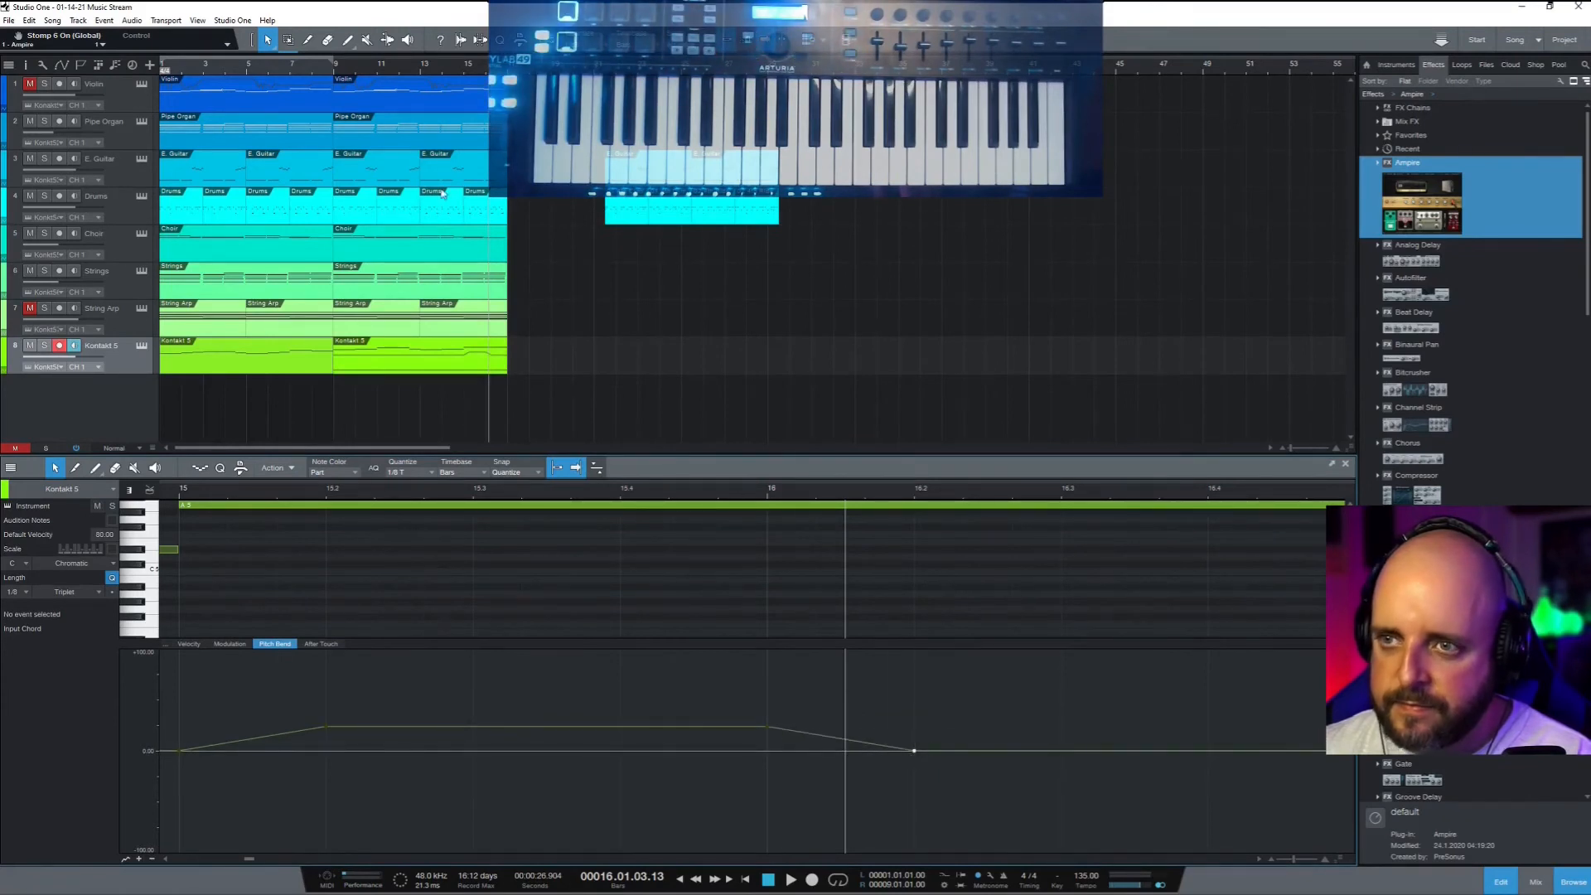
left_click(333, 65)
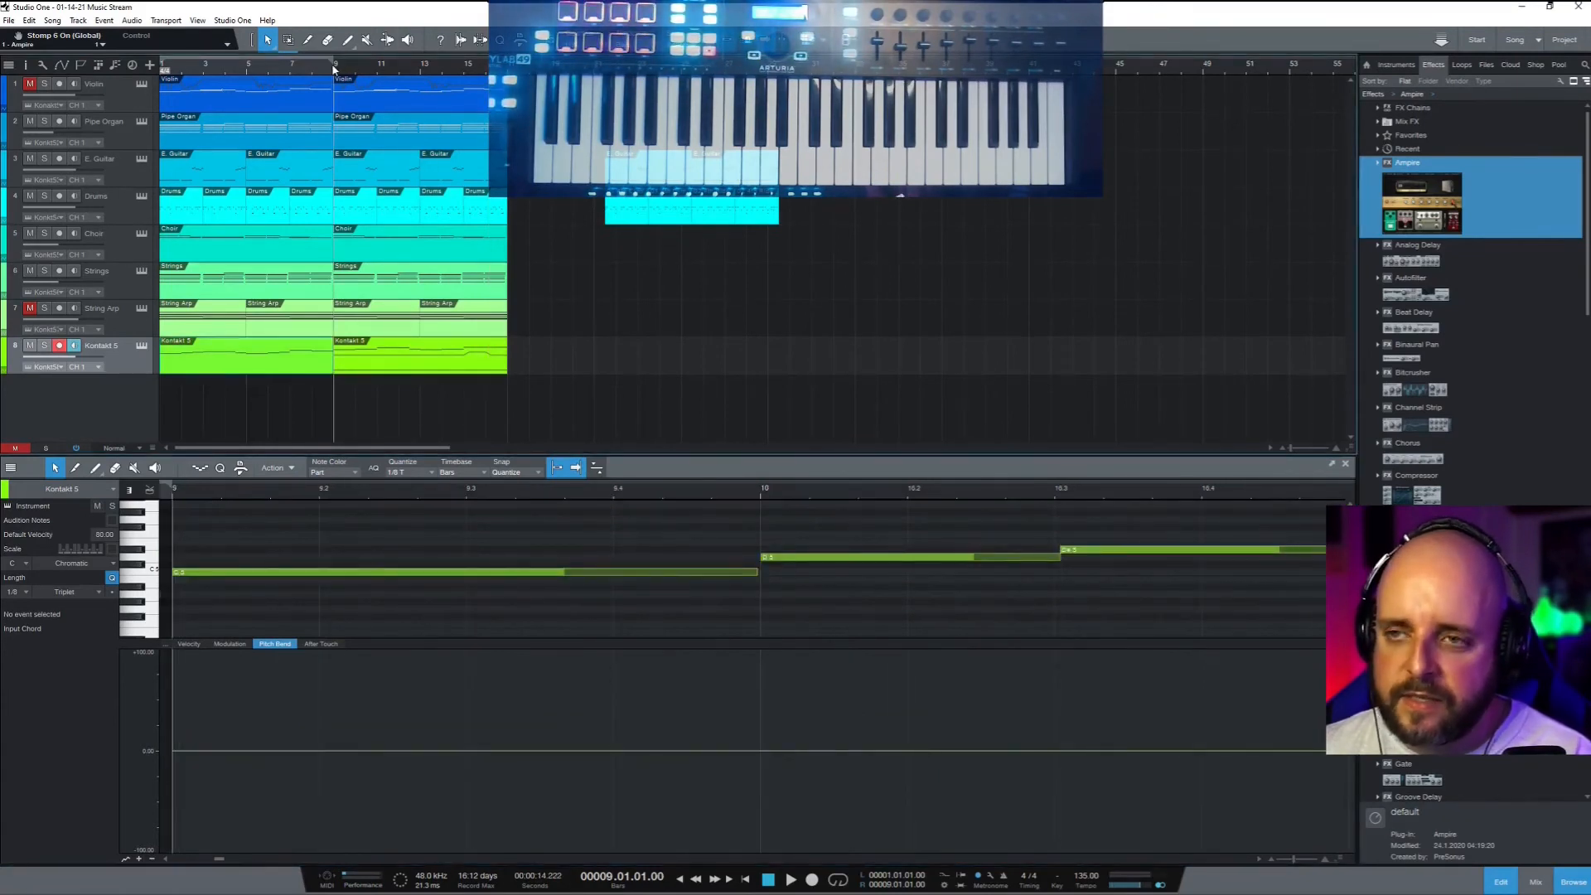
Play the song from bar 9 to review the edited guitar part
key("space")
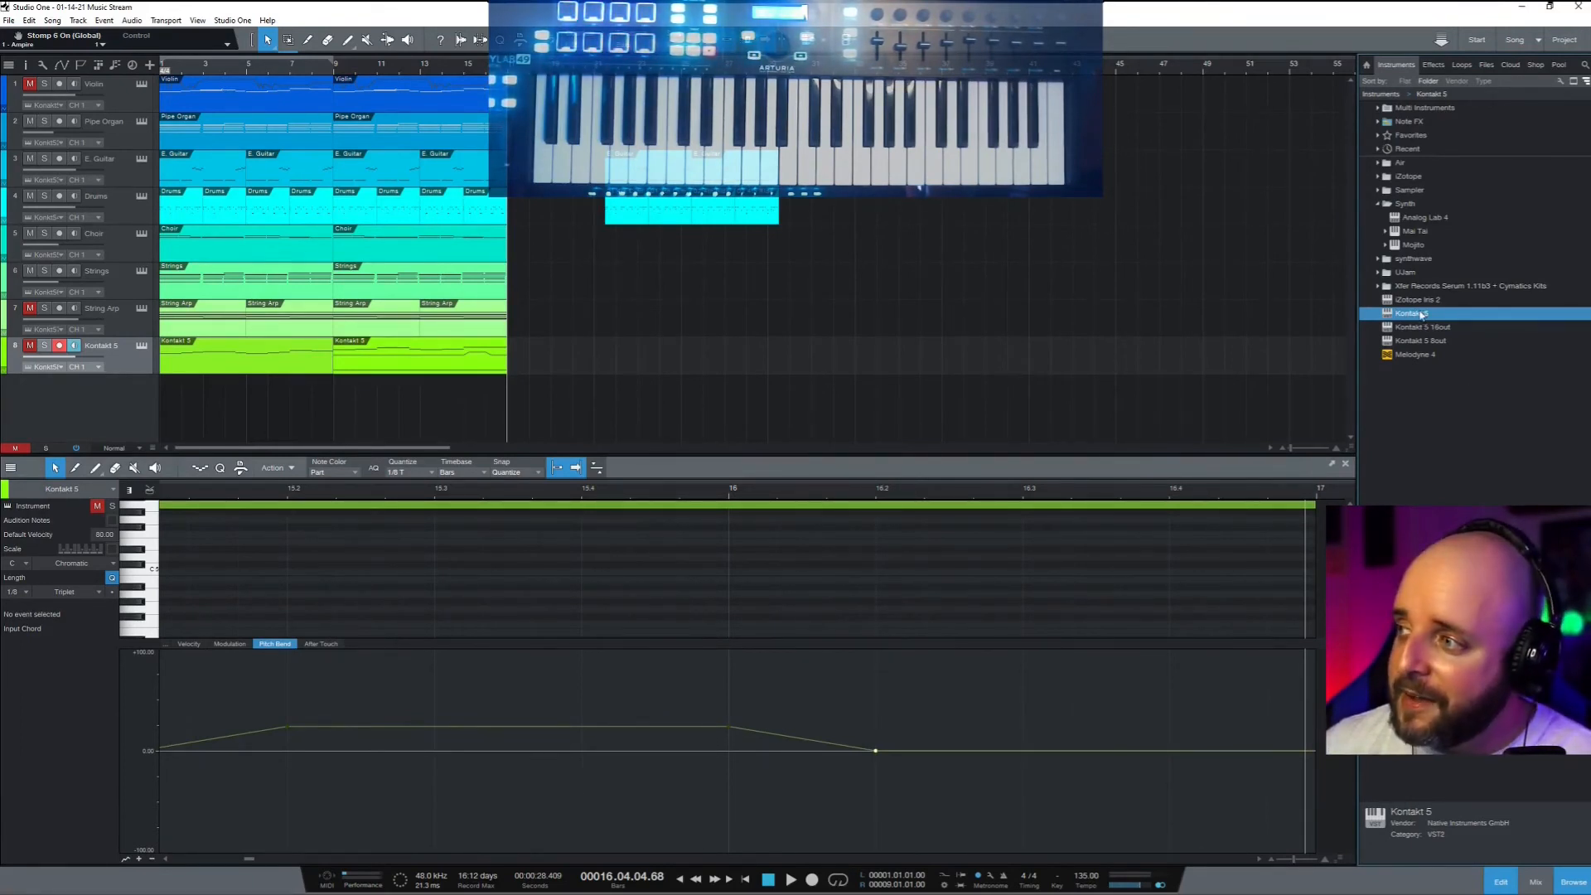
Drag Kontakt 5 into the track list as a new instrument track and bring its window into view
left_click_drag(1422, 314, 66, 387)
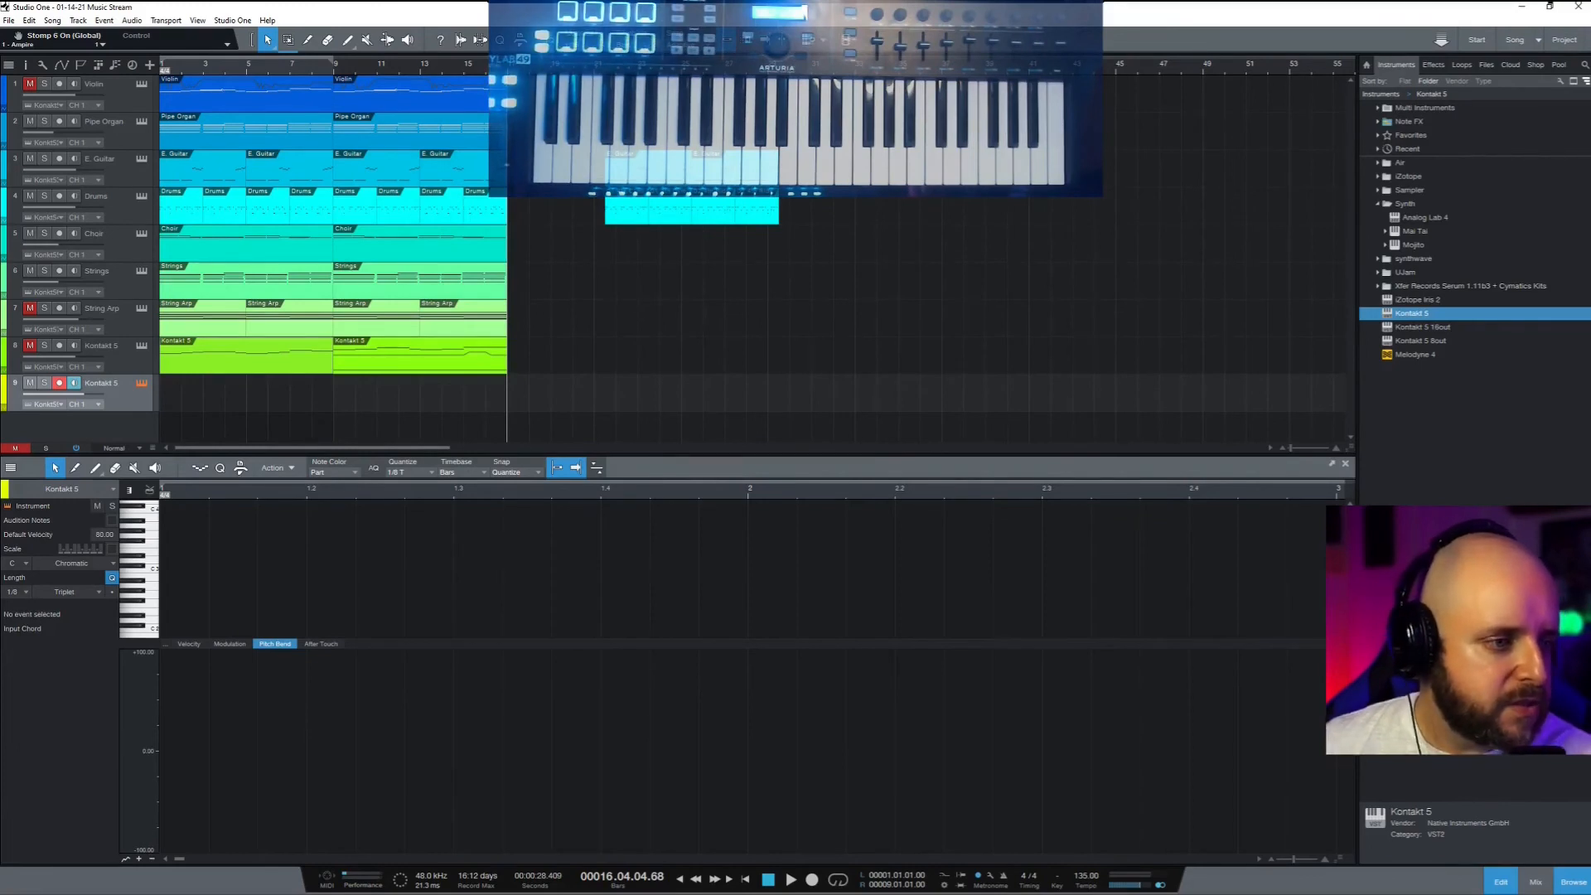
left_click_drag(0, 99, 192, 97)
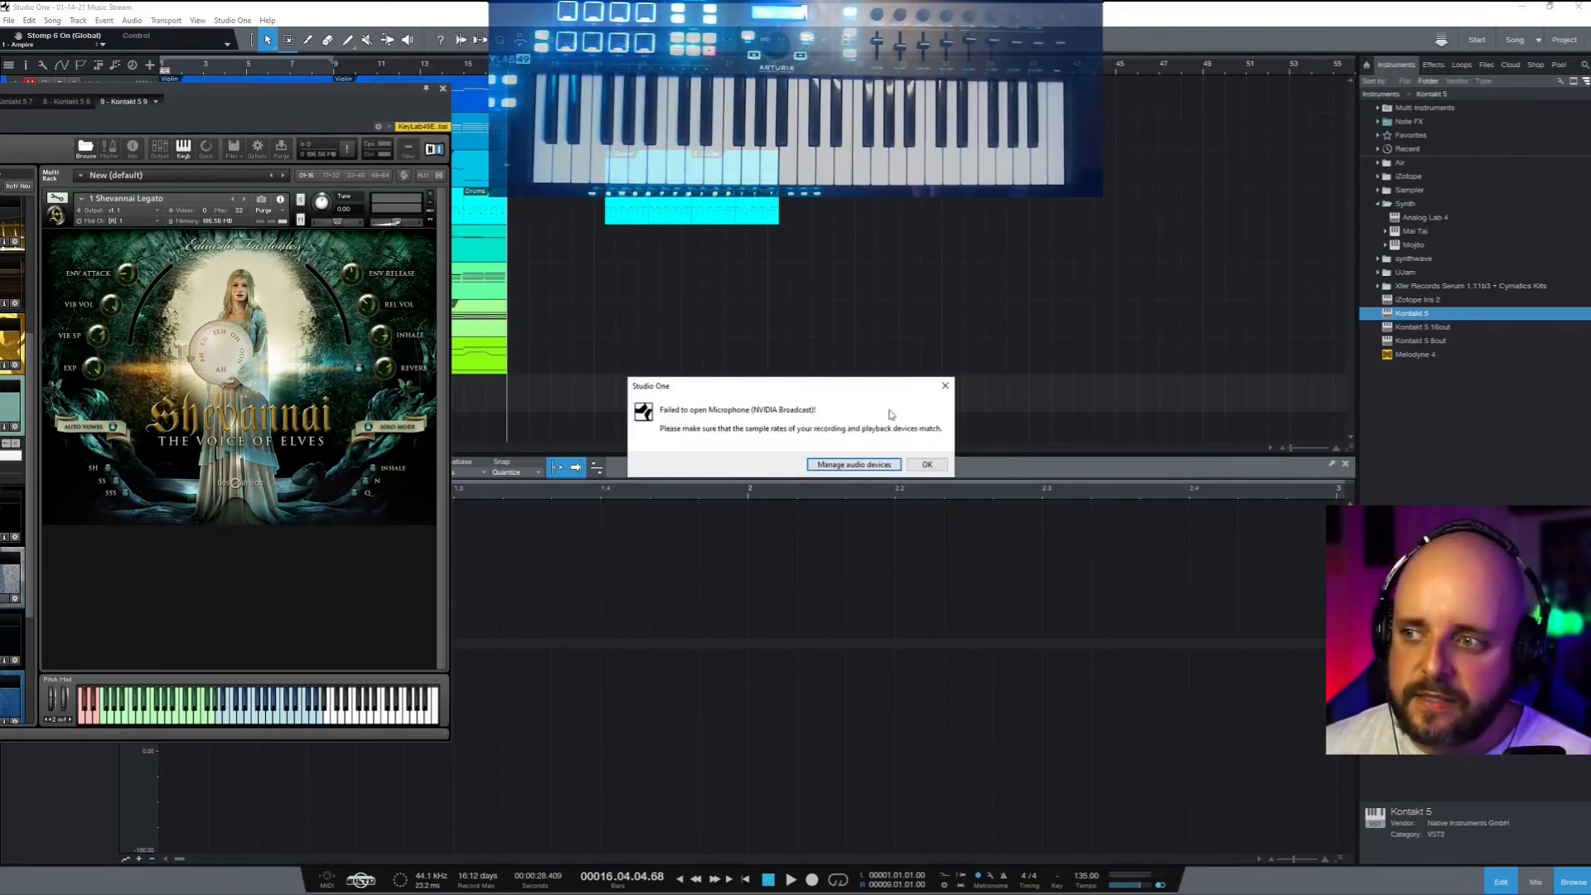
Dismiss the 'Failed to open Microphone' error and open the mixer Console
left_click(896, 465)
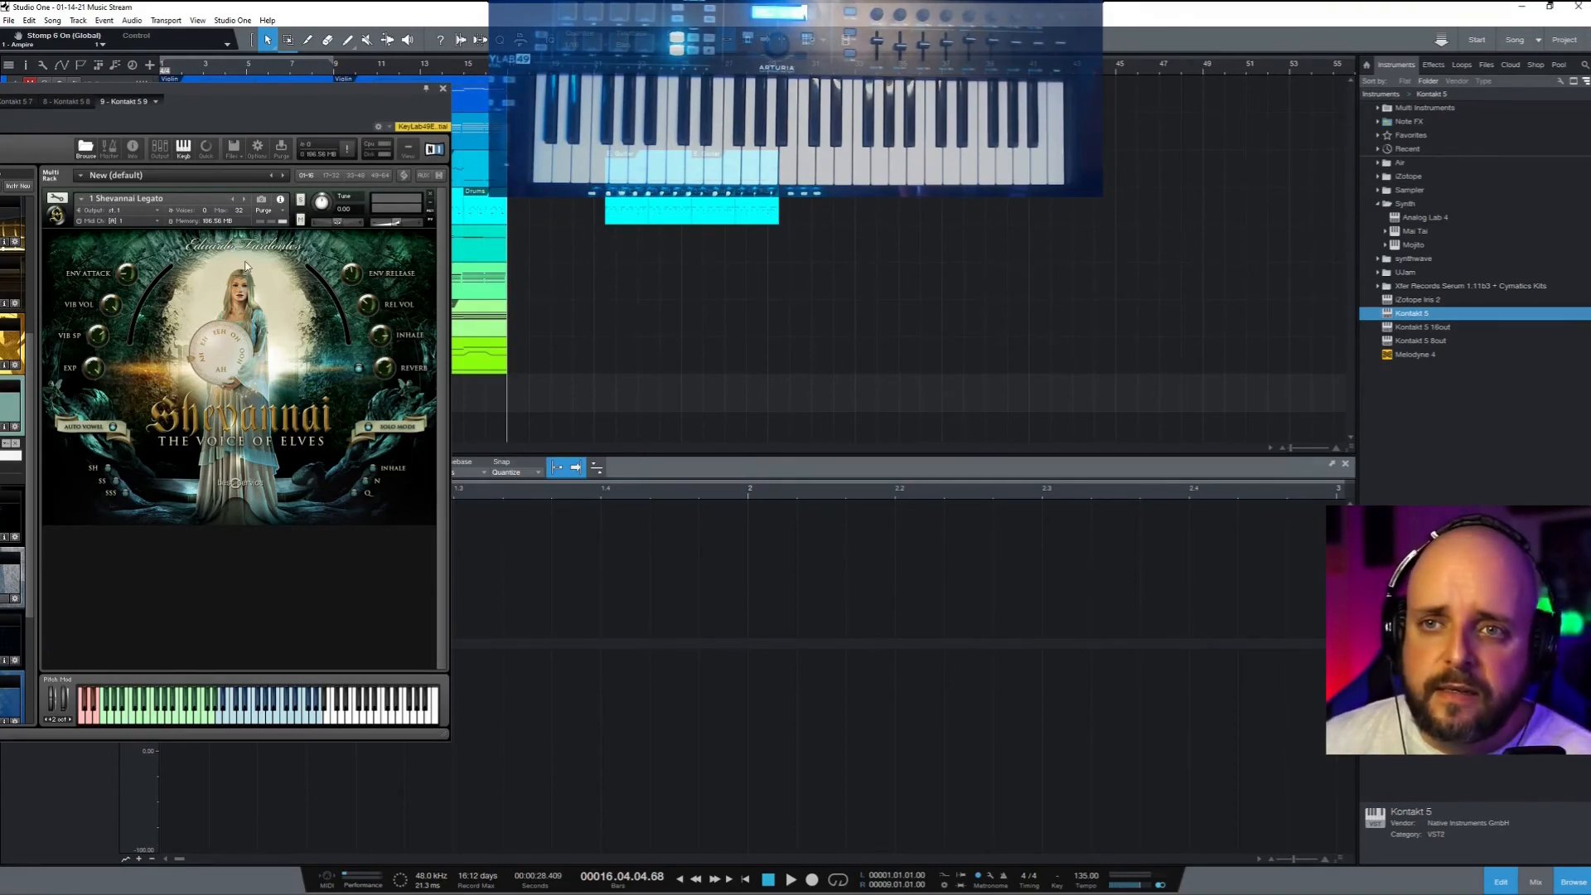
mouse_move(1450, 883)
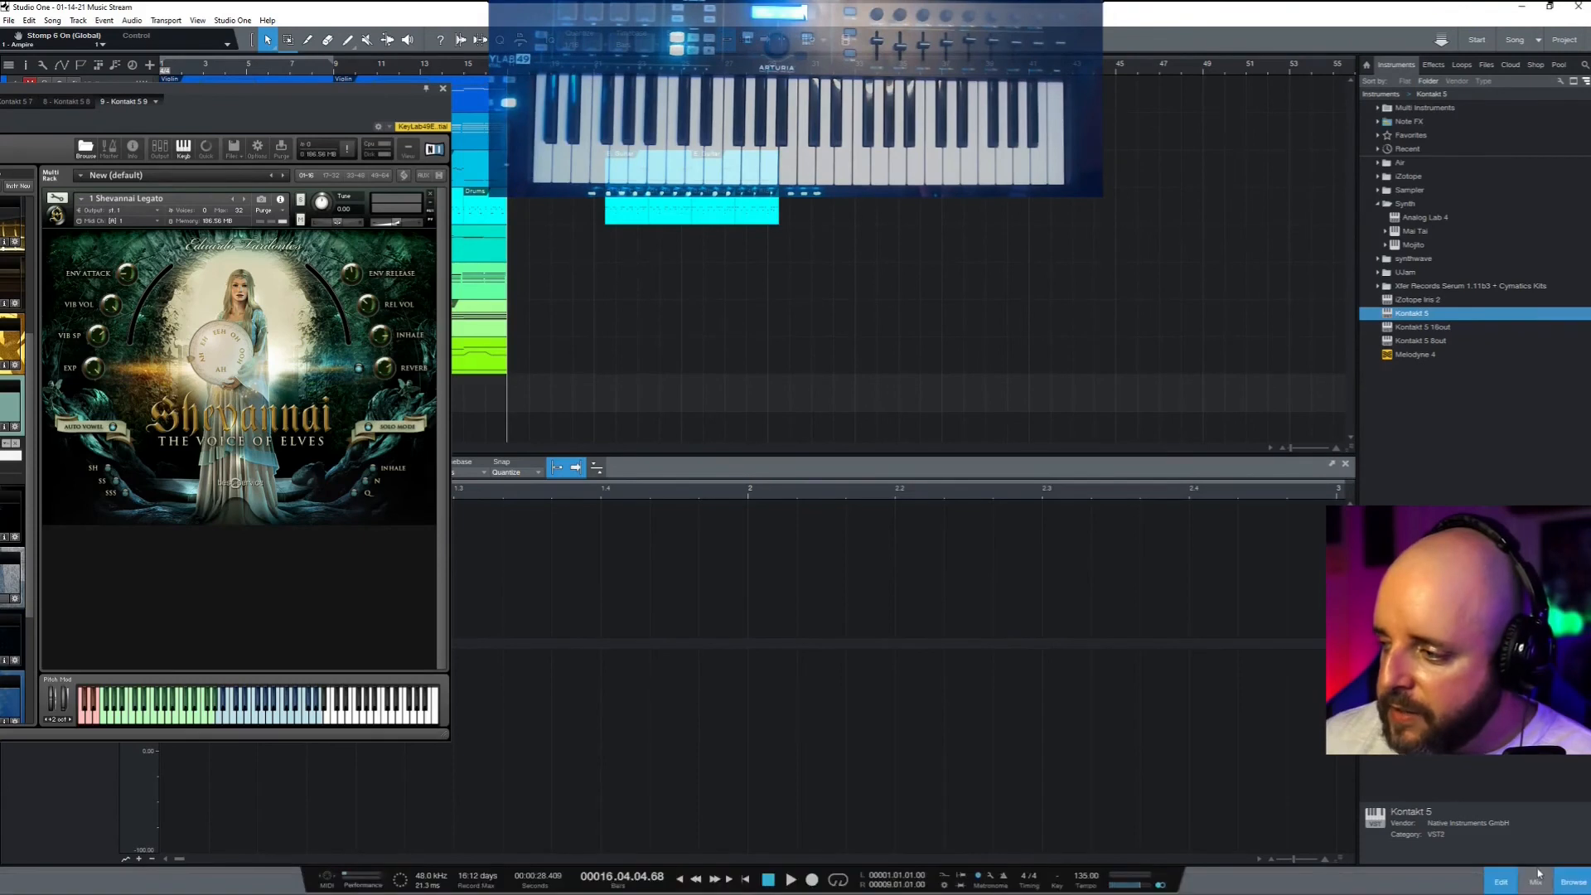
left_click(1534, 880)
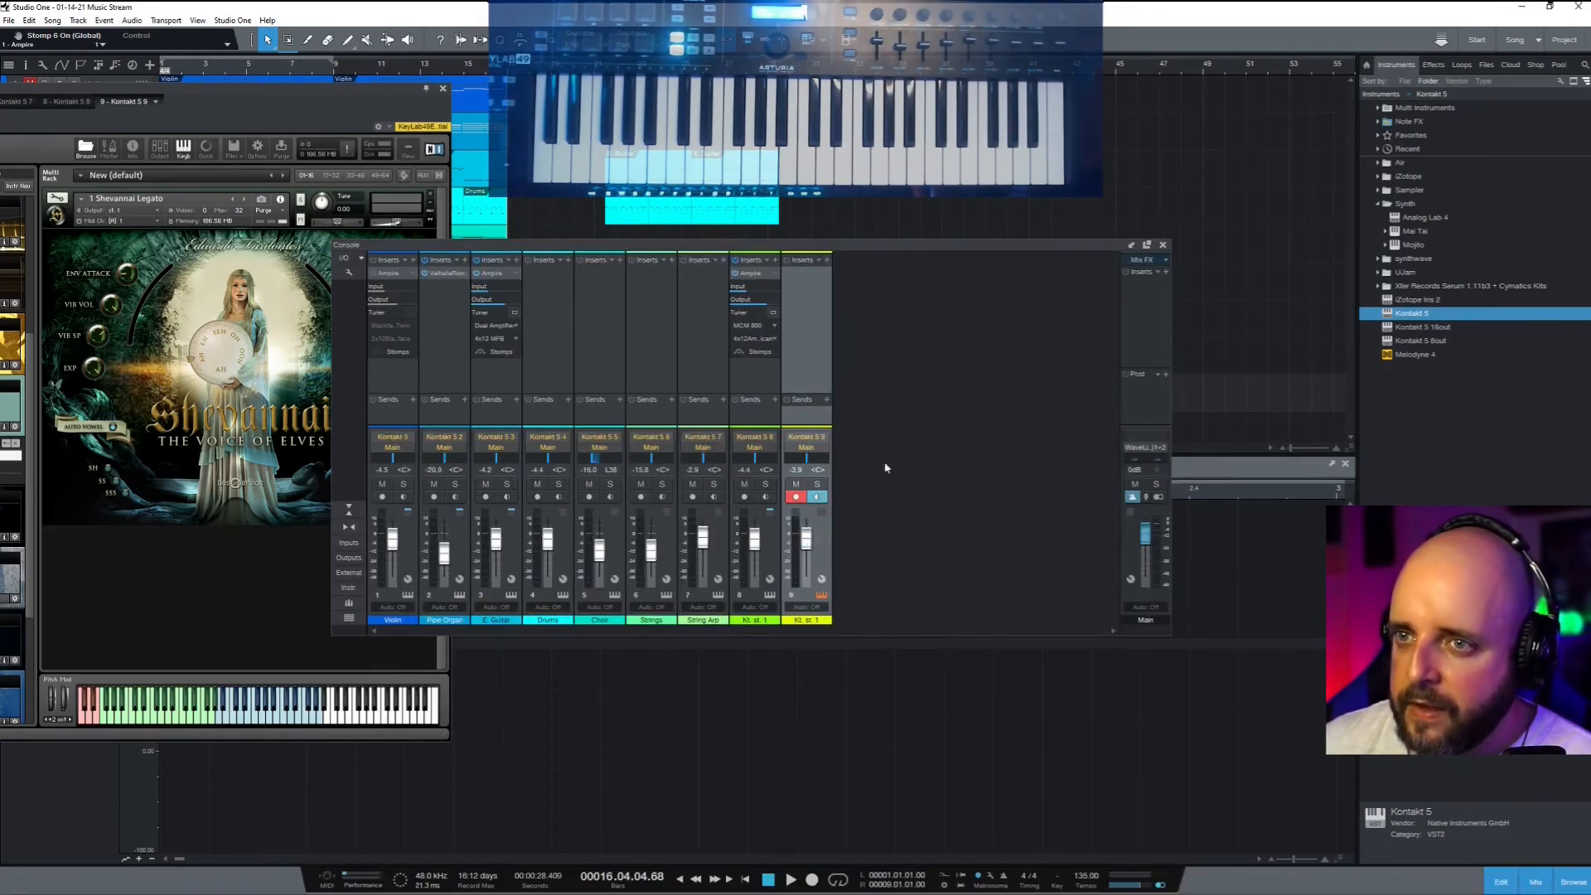
Close the Console and show track 8's Kontakt 5 part in the editor
left_click(1163, 246)
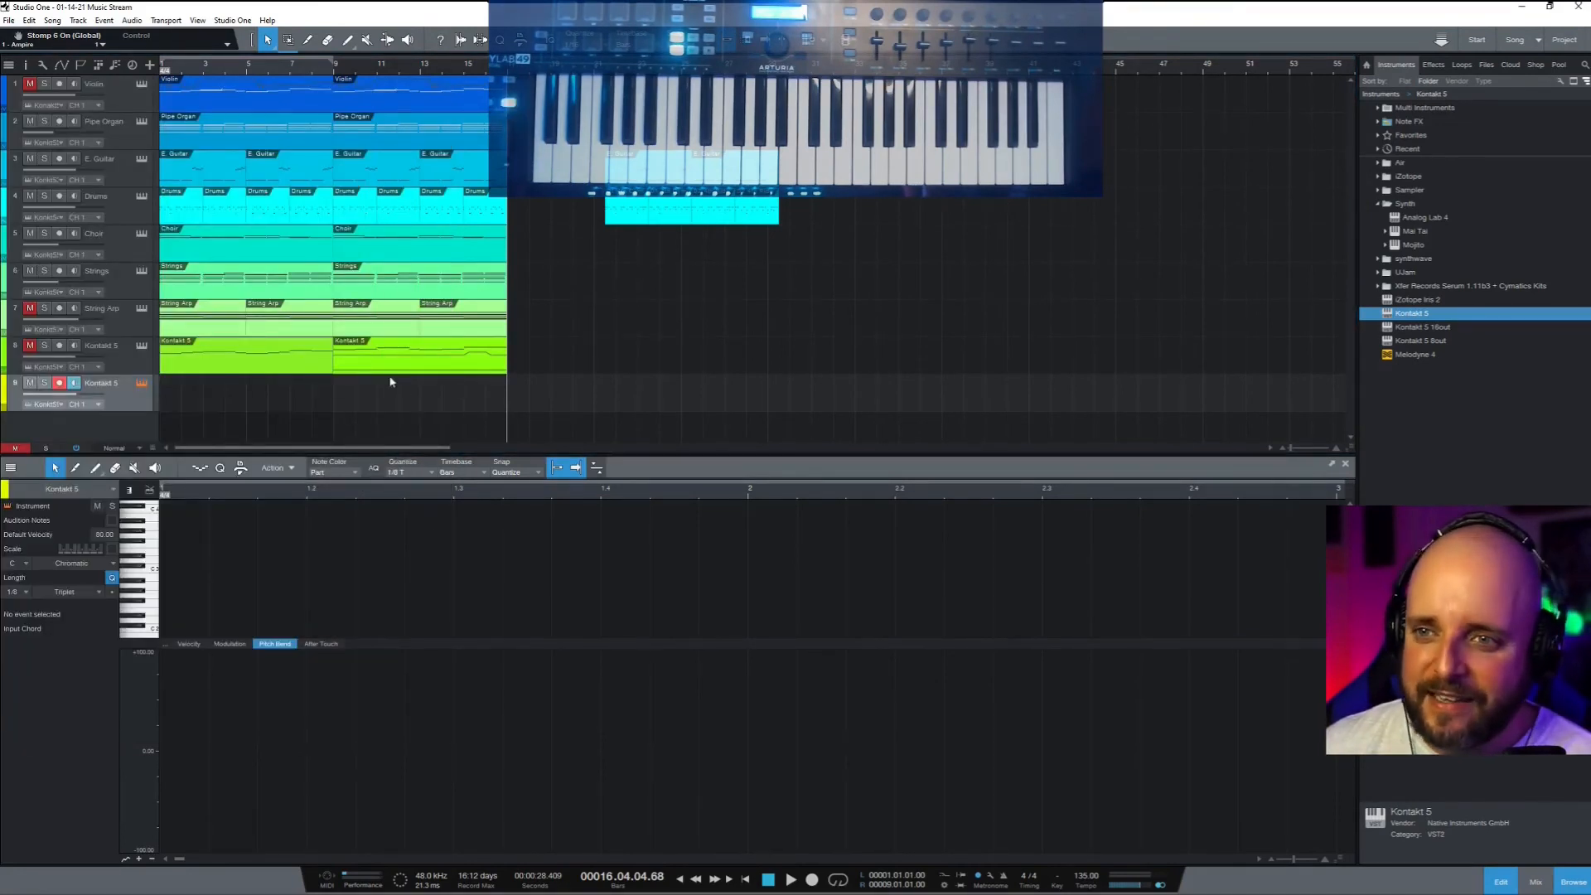
left_click(374, 368)
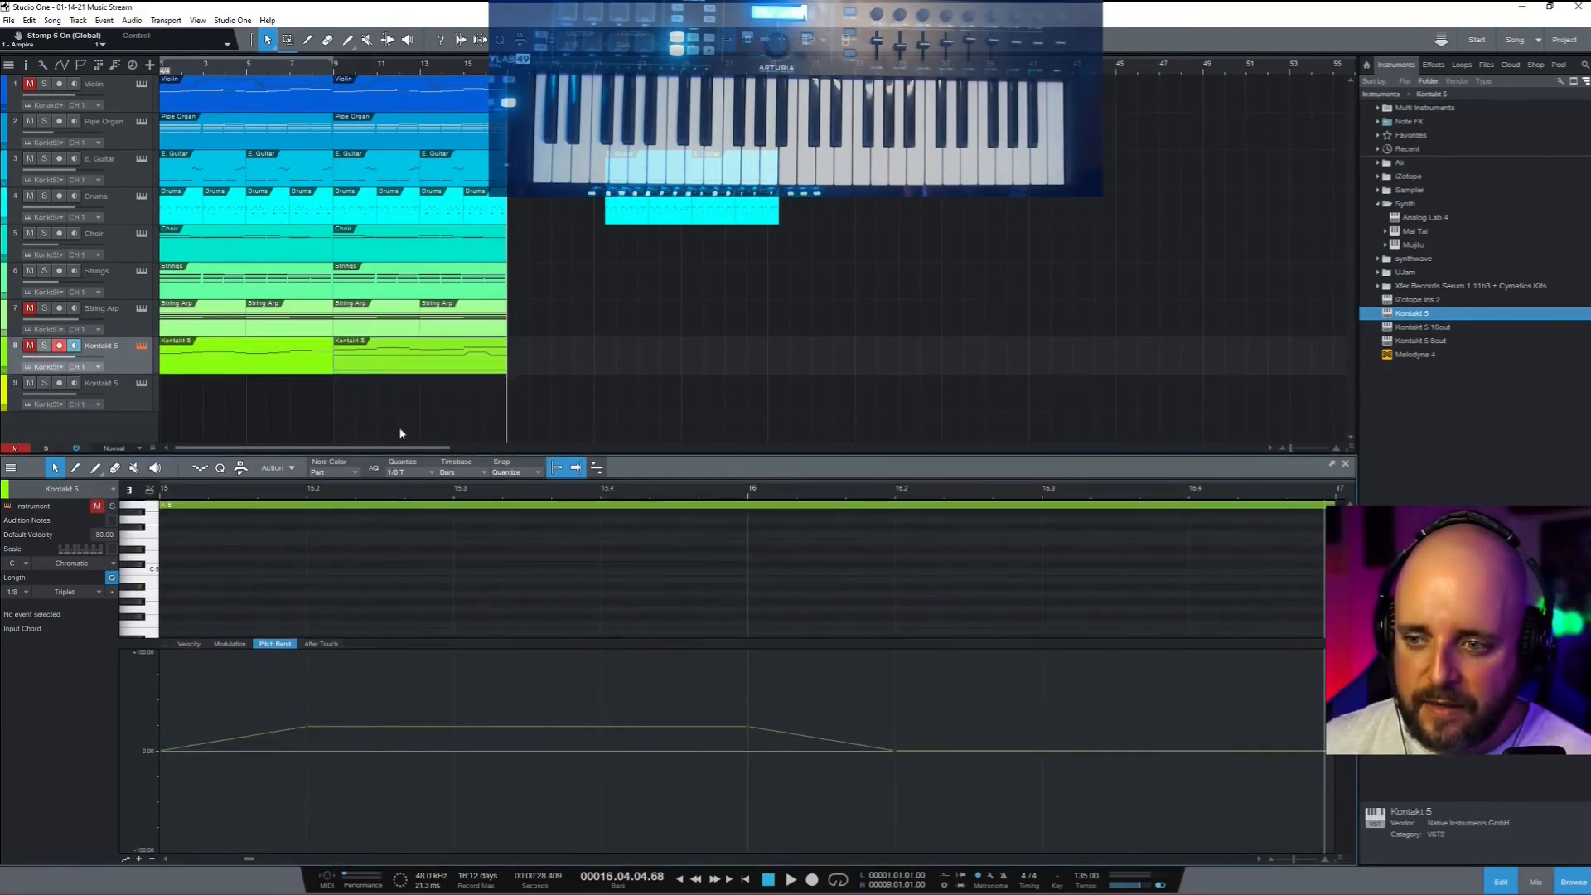
Select the ten melody notes, play from the start, and enlarge the note area above Pitch Bend
scroll(633, 603, "down", 10)
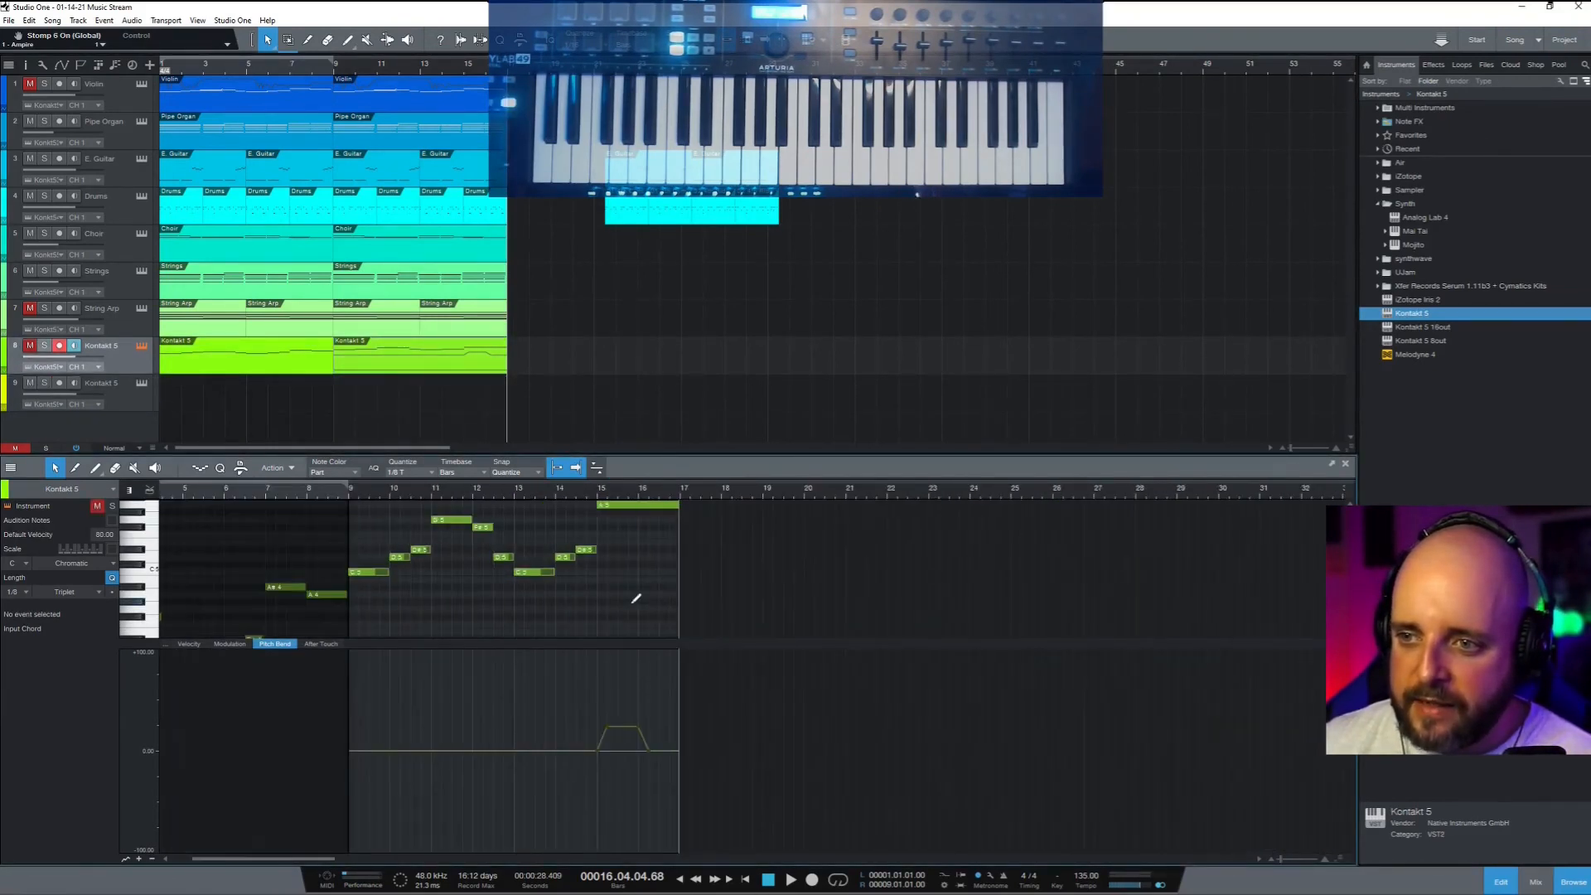
scroll(635, 598, "down", 3)
left_click_drag(658, 601, 364, 515)
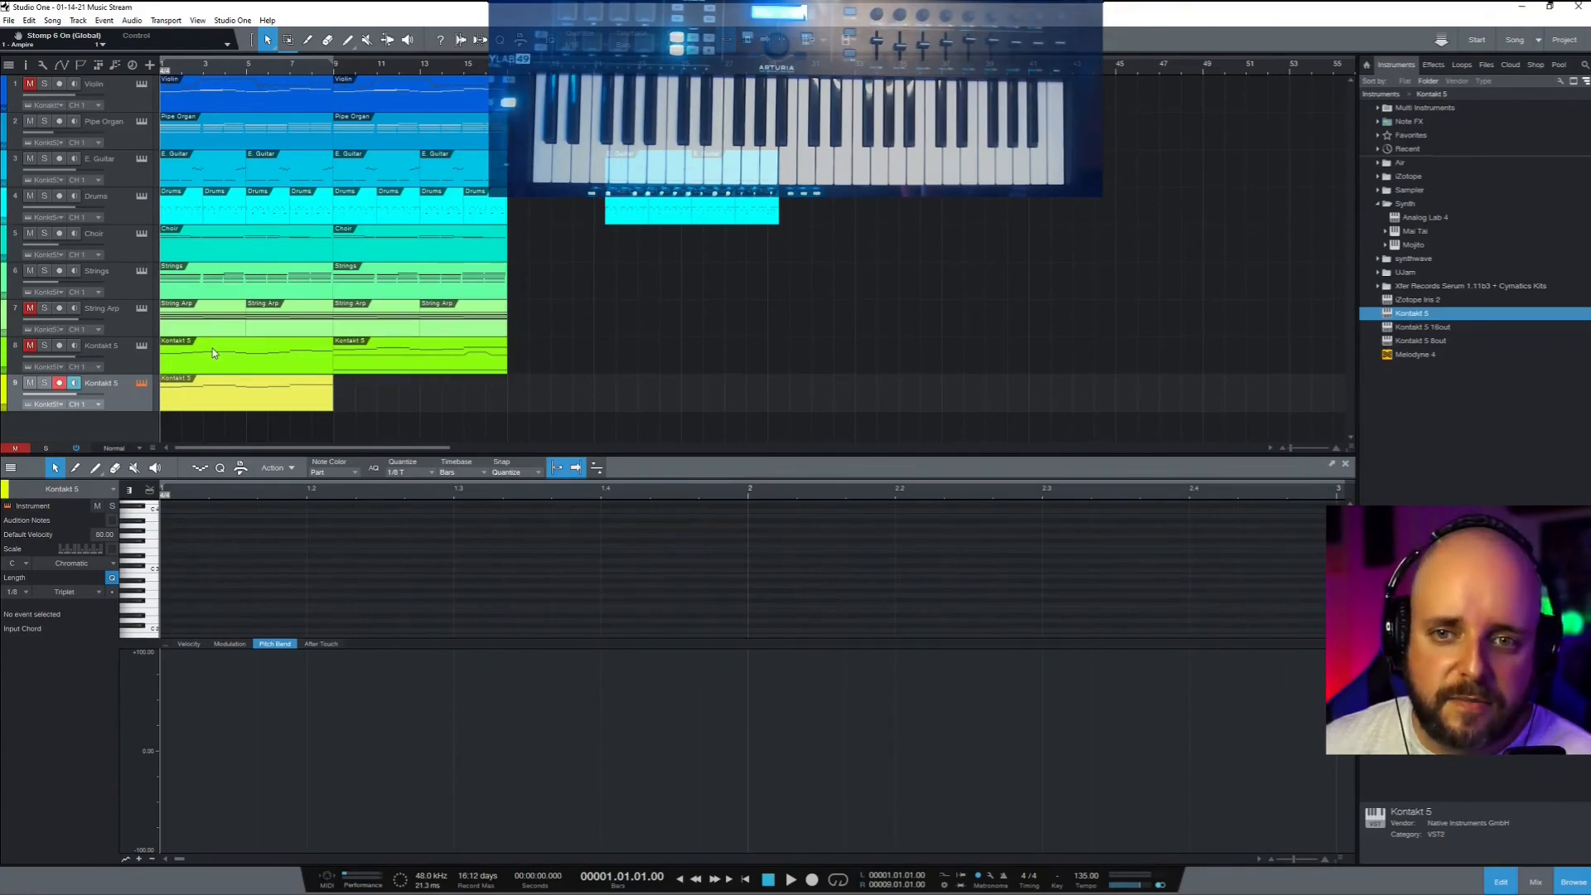
key("space")
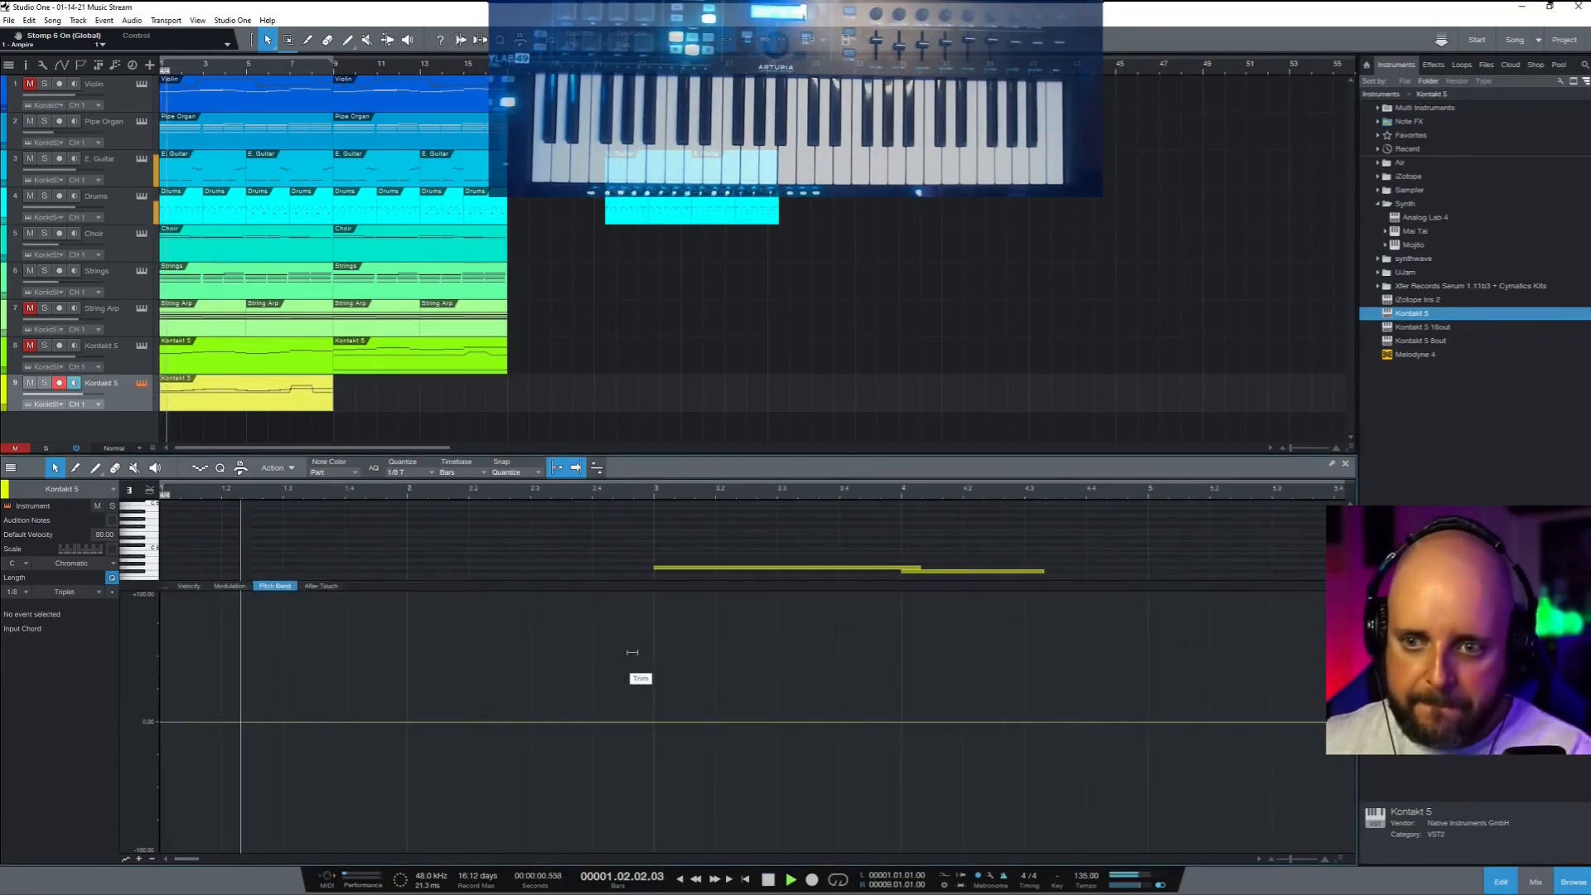
left_click_drag(643, 582, 640, 806)
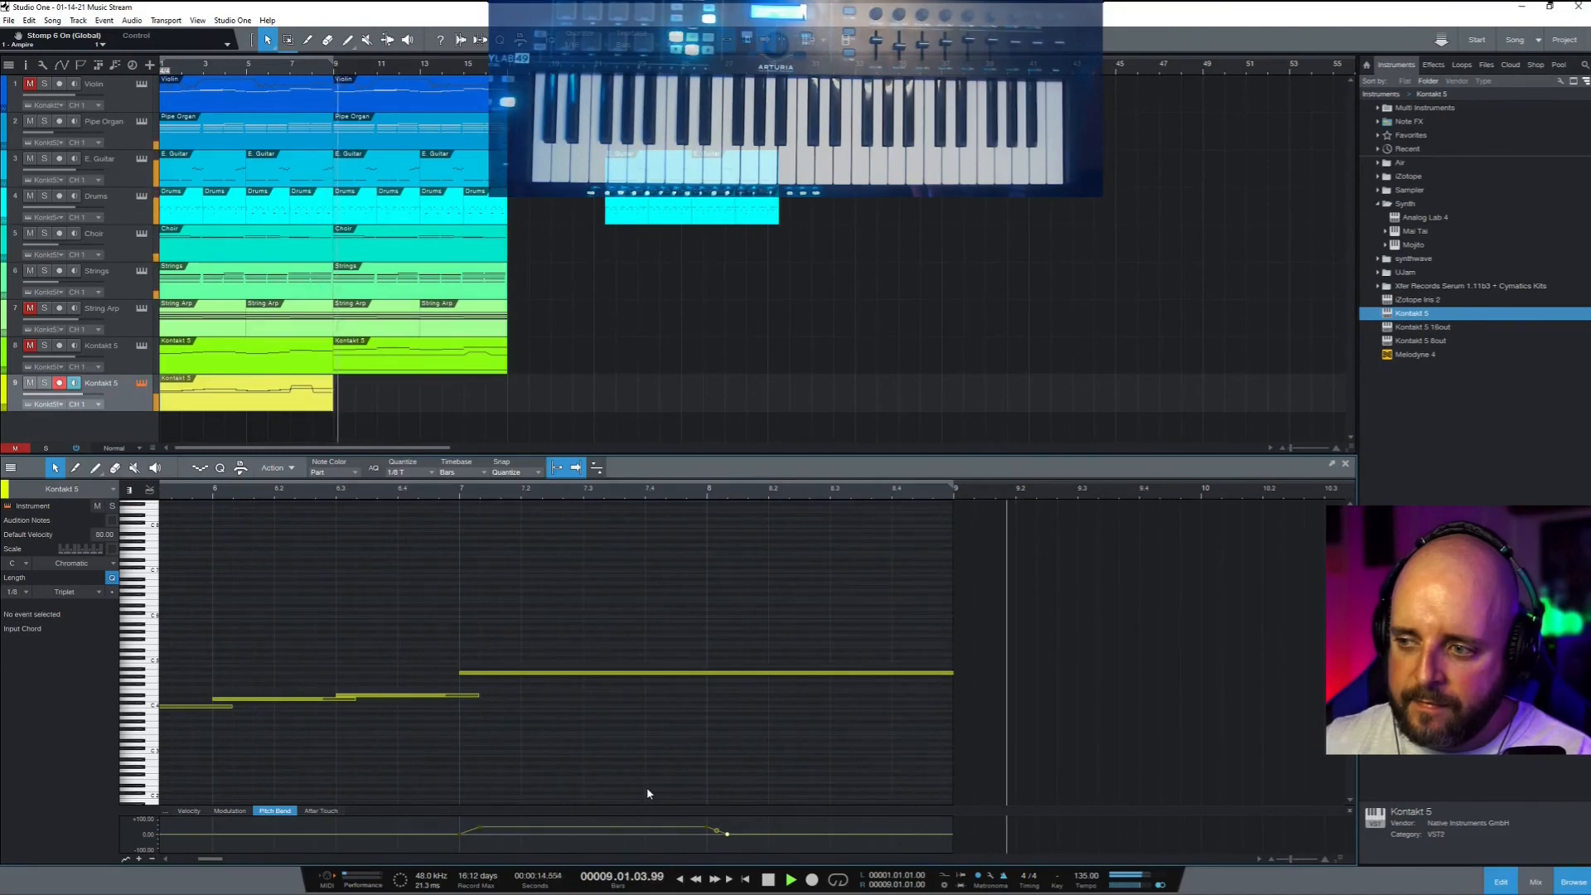
Stop playback of the song
key("space")
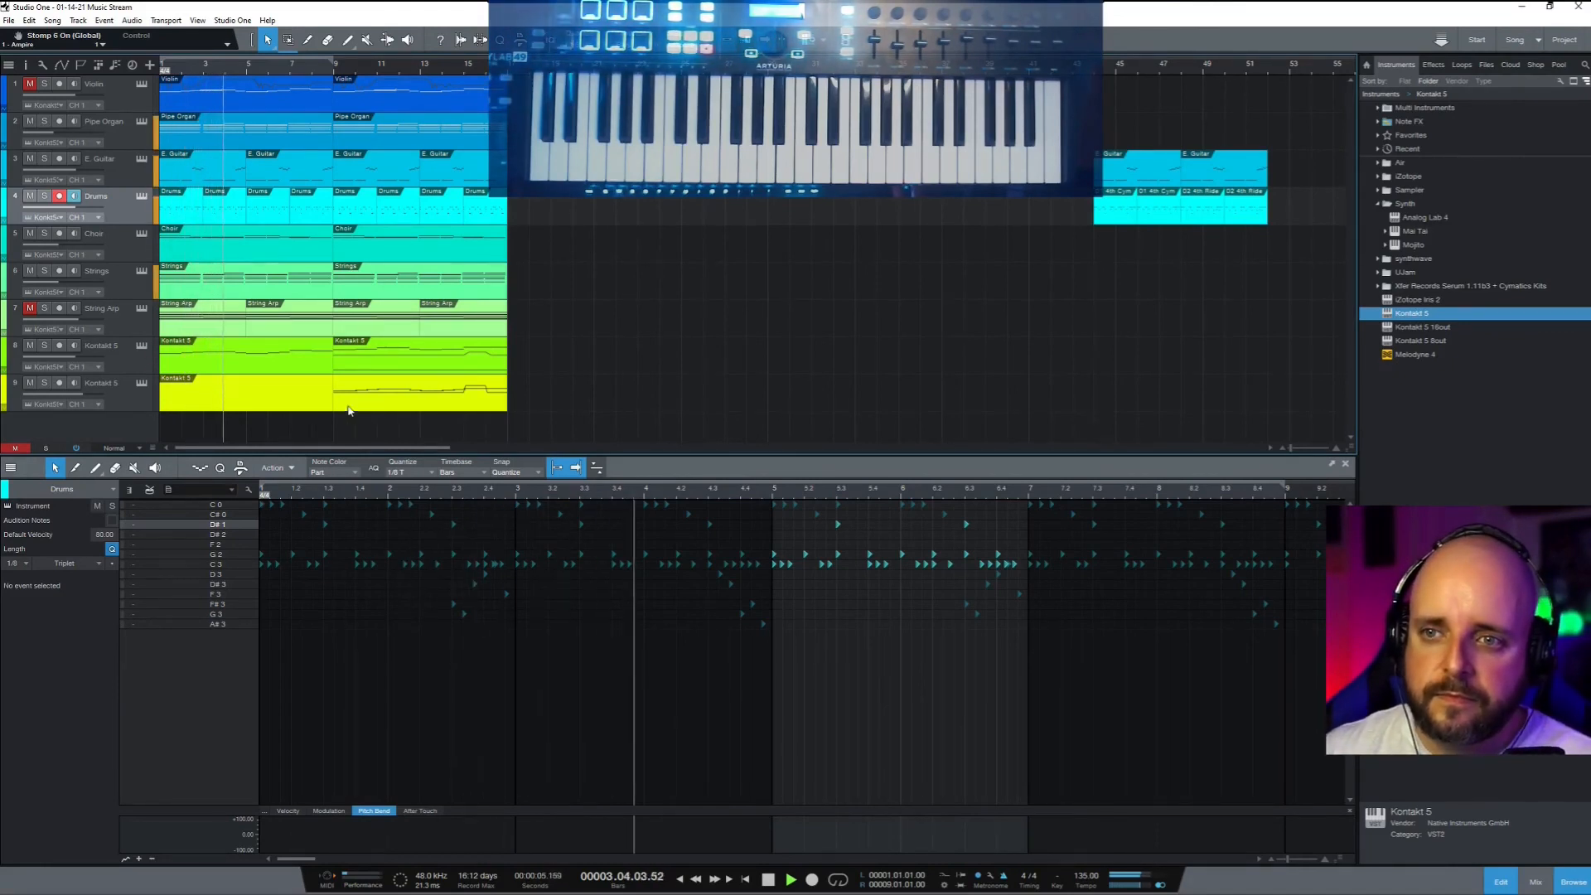
Give track 8's two Kontakt notes near bar 8 velocity 100, and set vocal track 9 to -1.3
left_click(307, 365)
left_click_drag(420, 641, 465, 727)
left_click(189, 810)
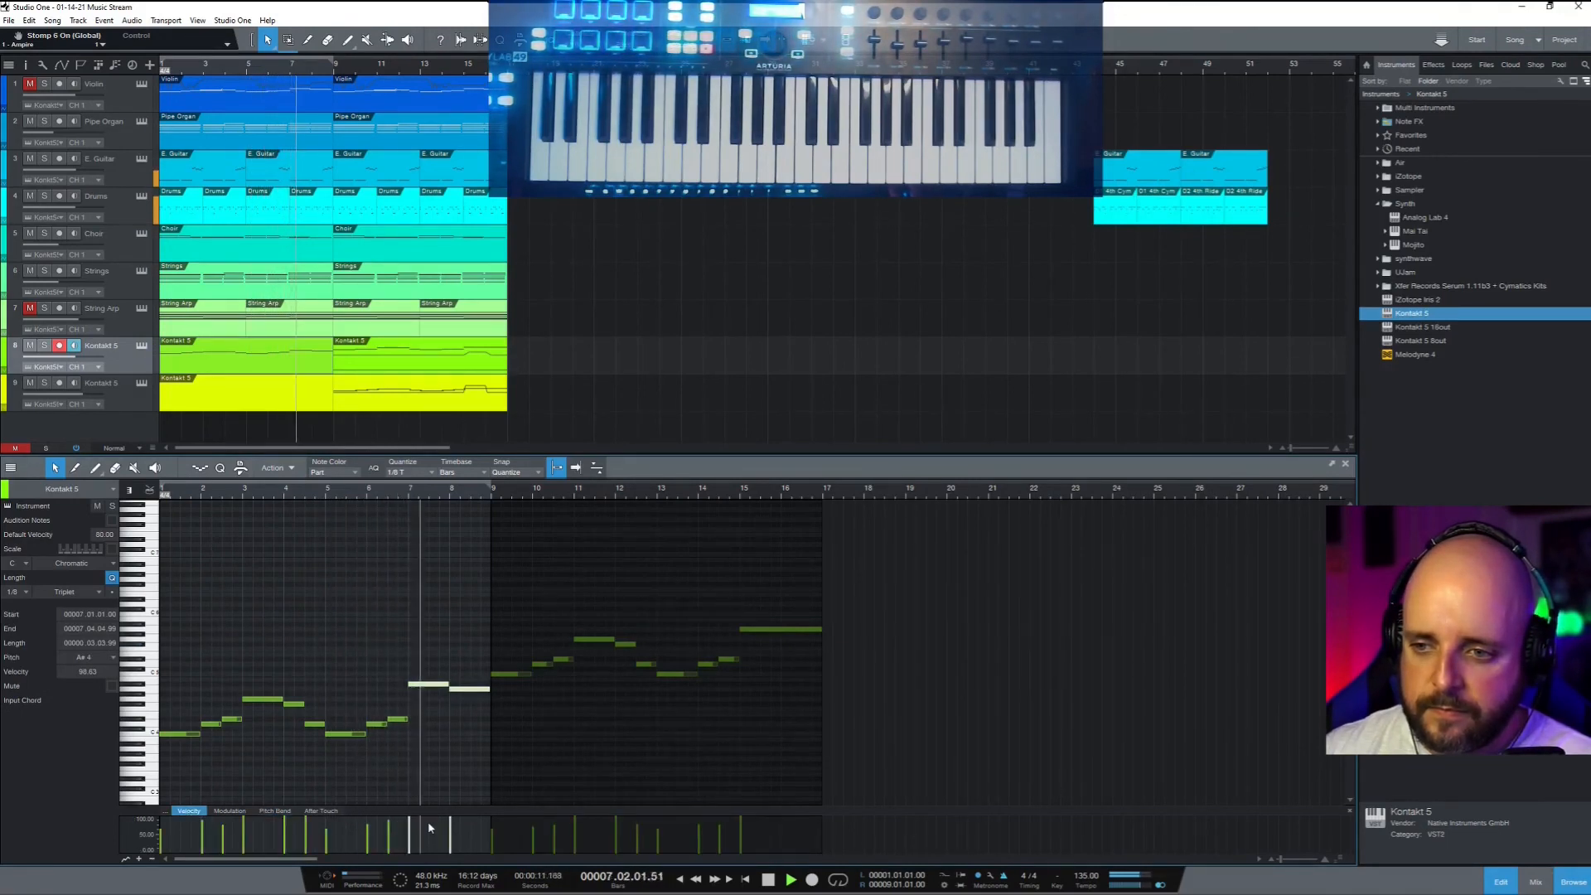
left_click_drag(409, 820, 411, 813)
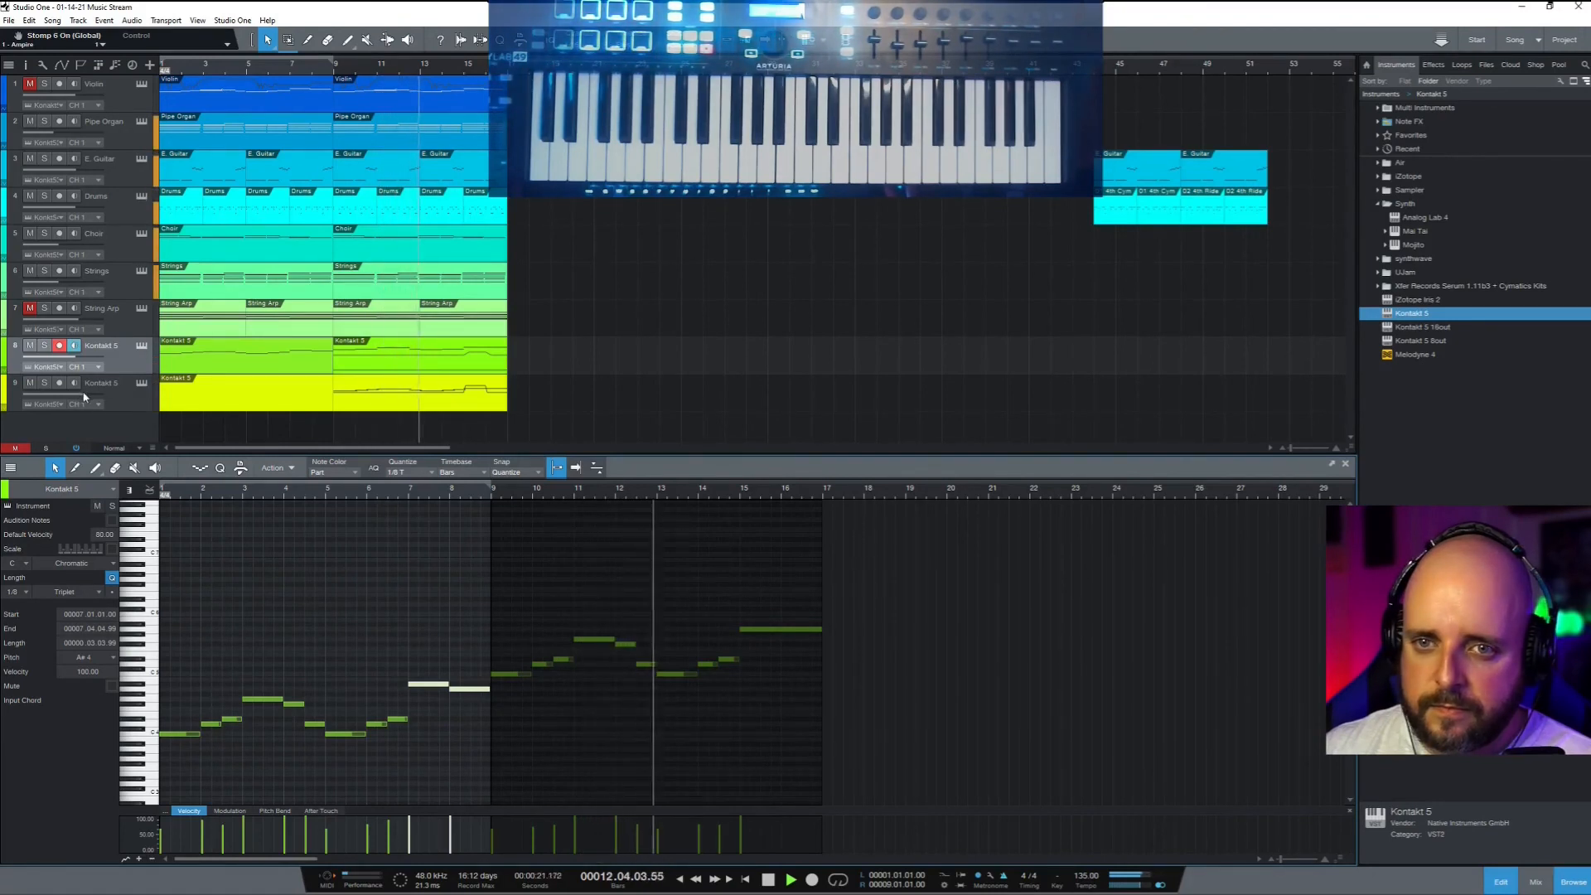
left_click_drag(83, 393, 80, 394)
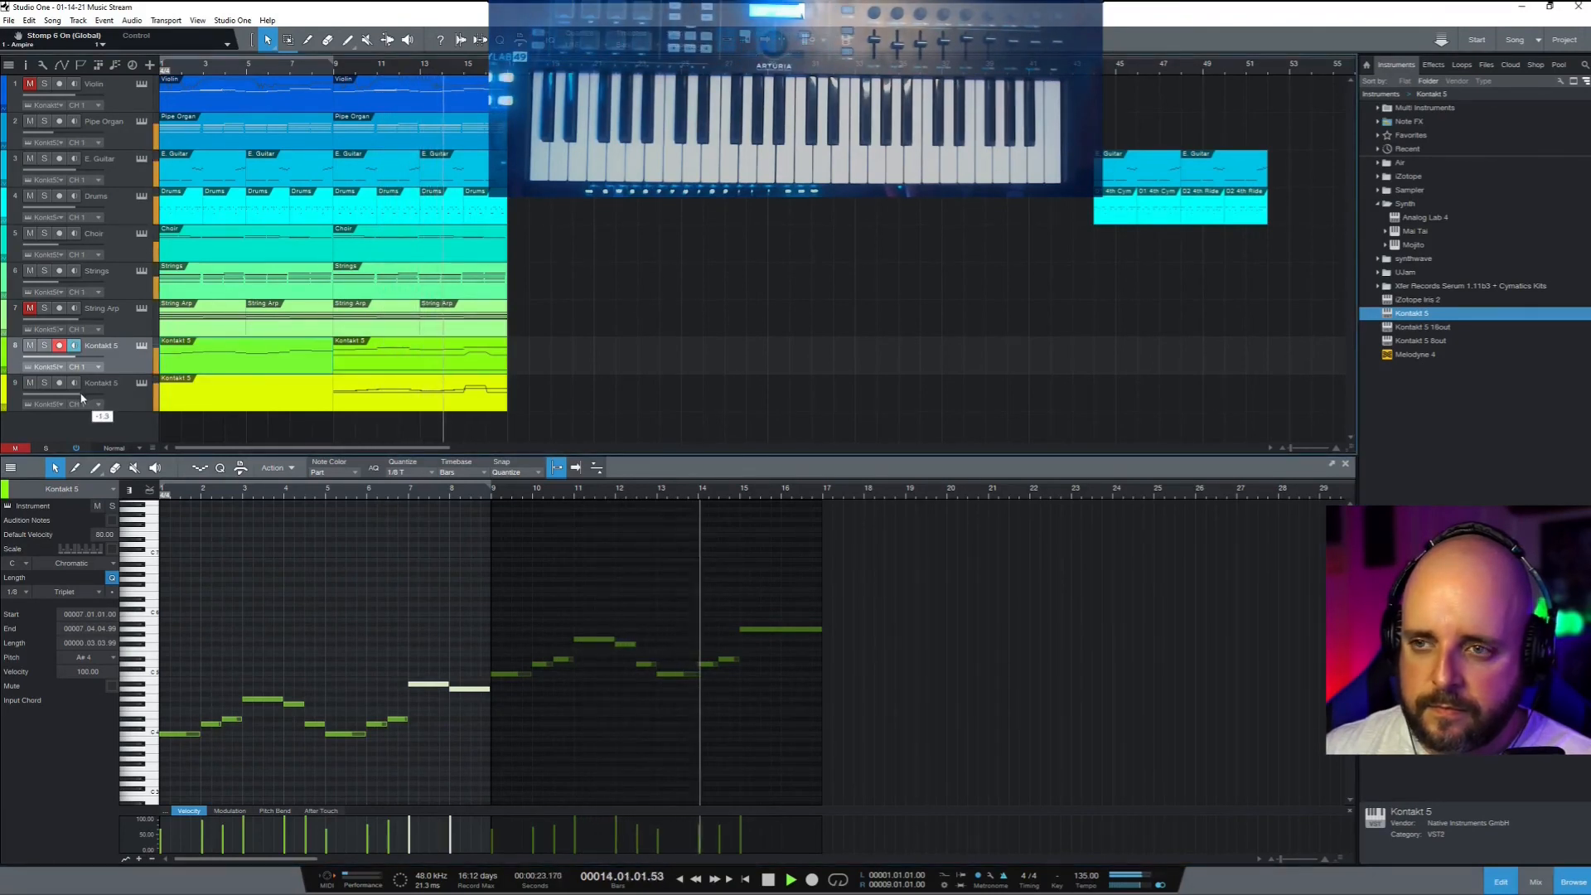